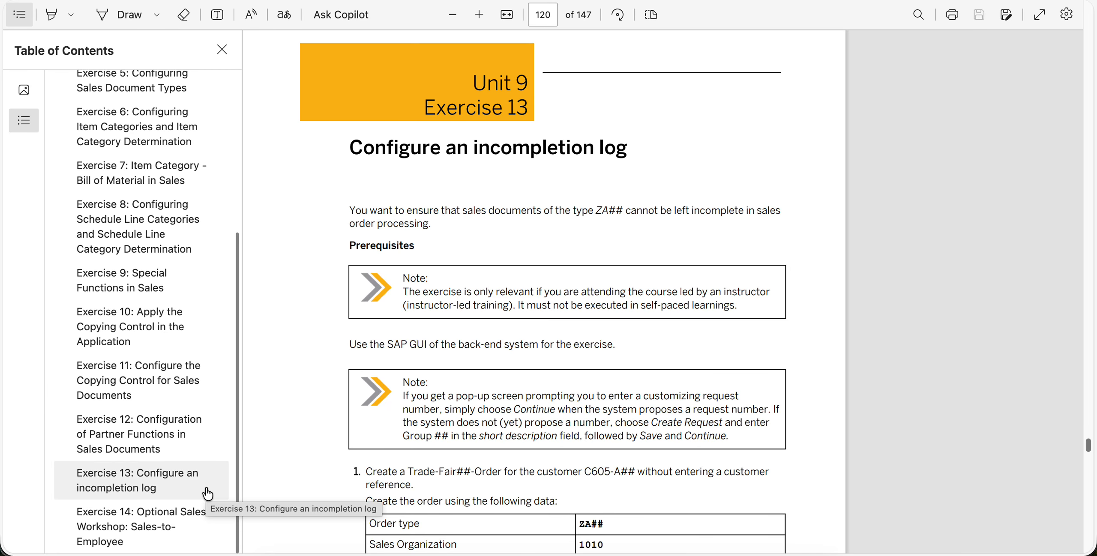
# Open Exercise 12 on partner functions in the PDF and review the customer master and trade-fair order tasks 1 and 2
pyautogui.scroll(2, 207, 493)
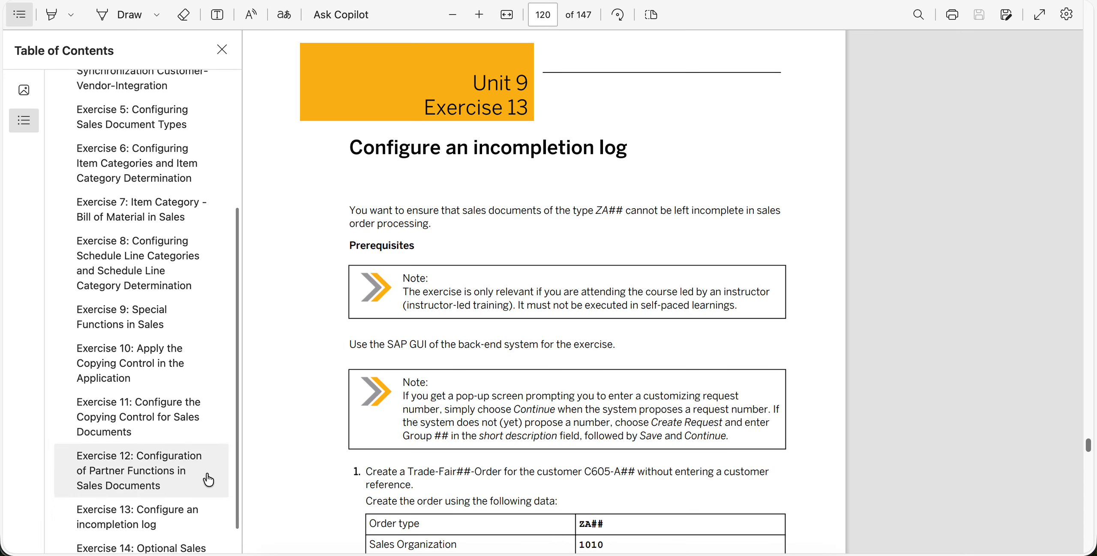
pyautogui.click(213, 481)
pyautogui.scroll(-9, 291, 318)
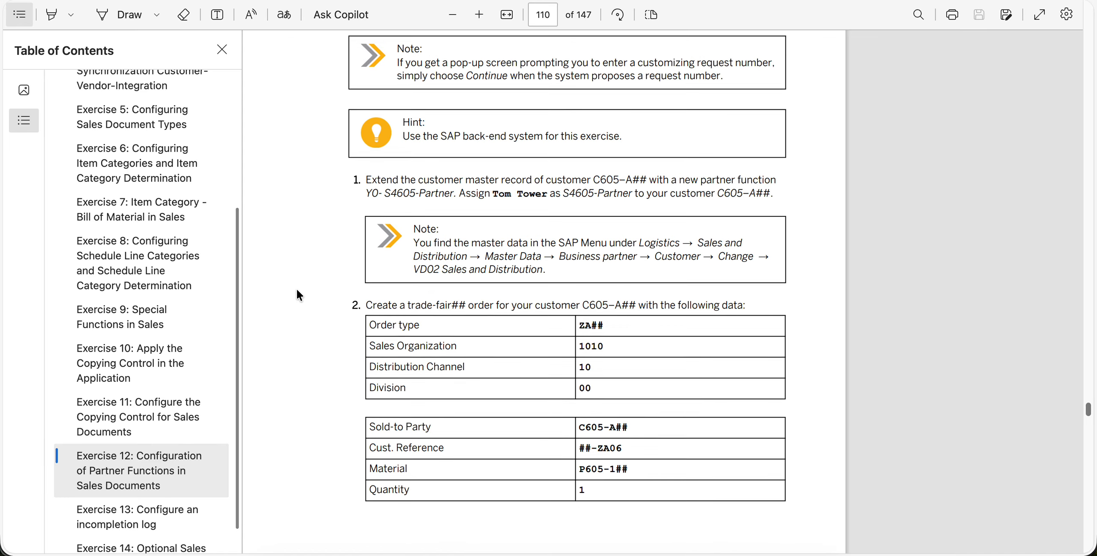
pyautogui.scroll(-5, 312, 240)
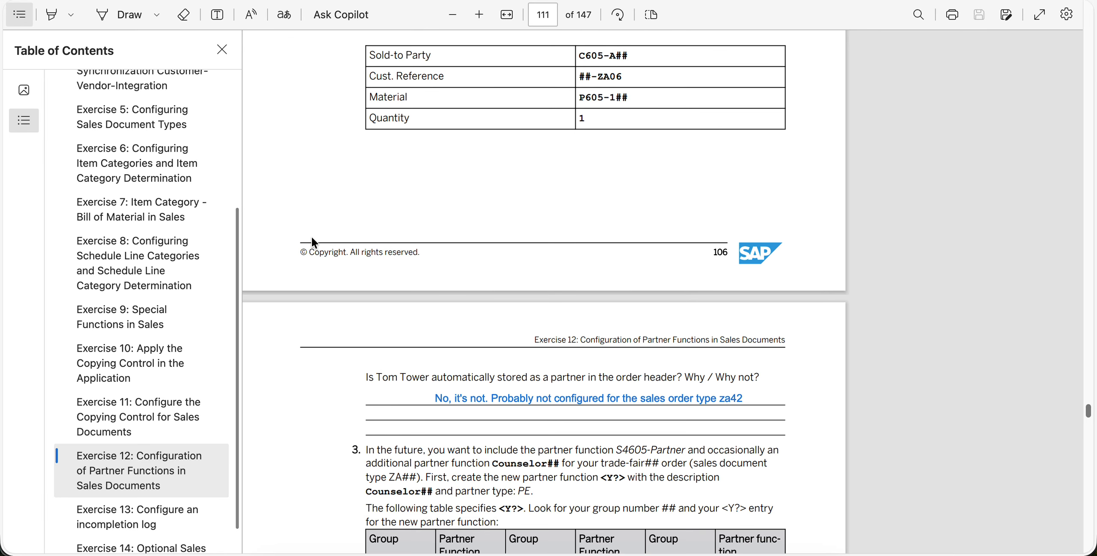
pyautogui.scroll(6, 311, 240)
pyautogui.scroll(1, 312, 239)
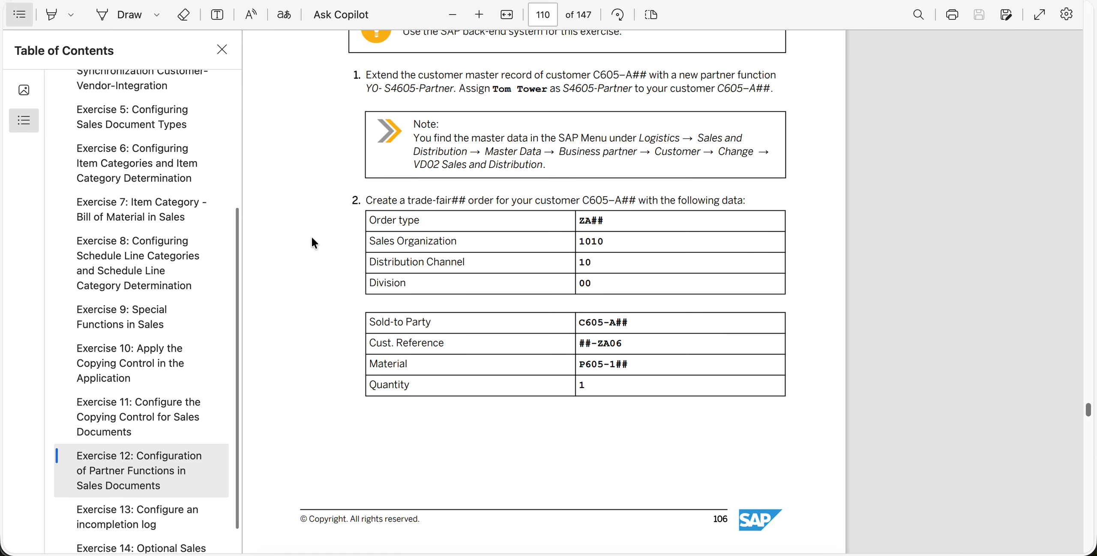
pyautogui.scroll(-2, 312, 238)
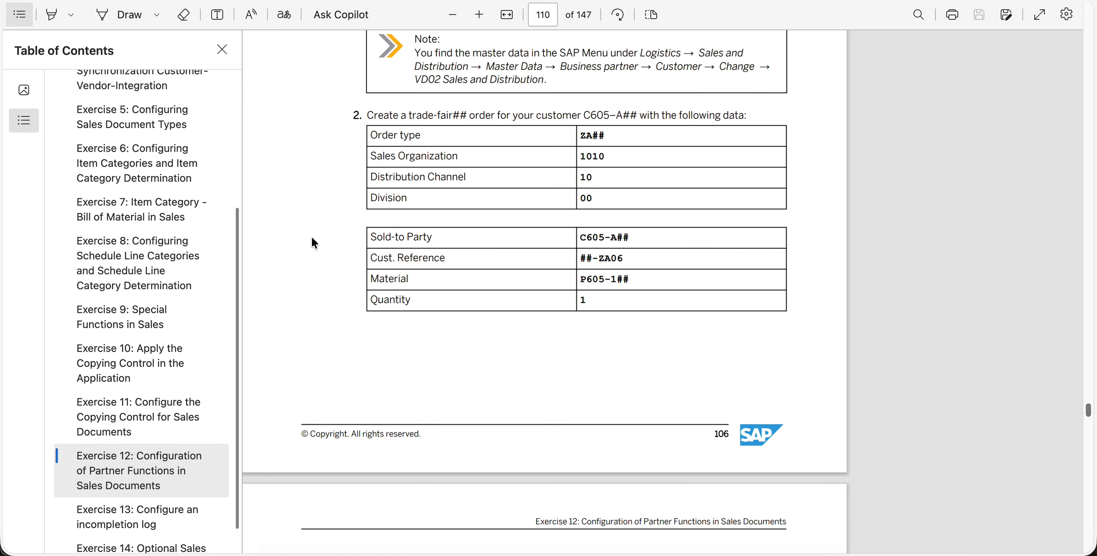
pyautogui.scroll(-1, 311, 239)
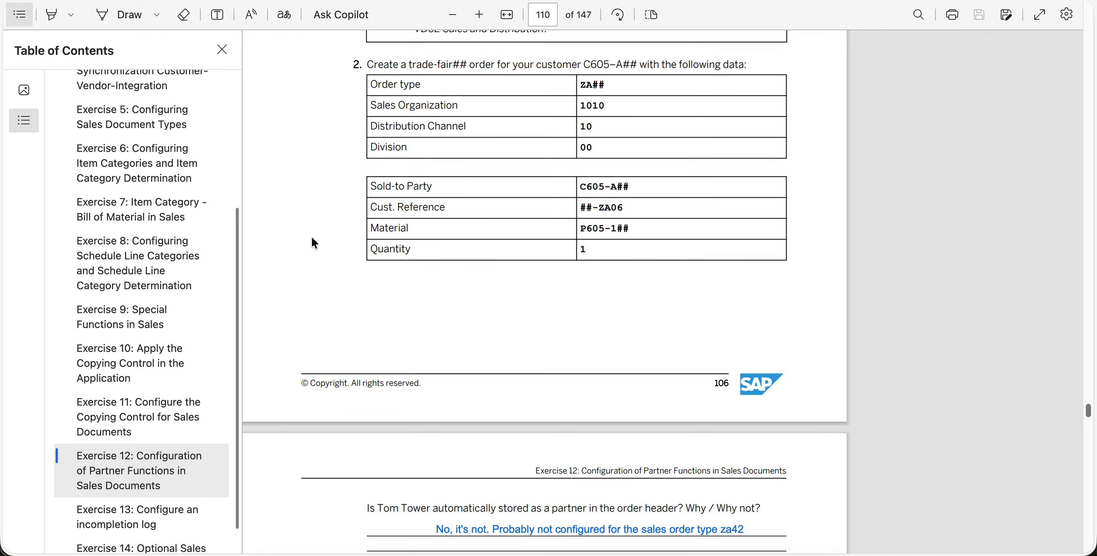
# Review tasks 3 to 7 of Exercise 12, covering the new partner function, the partner determination procedure and the test order
pyautogui.scroll(-5, 312, 238)
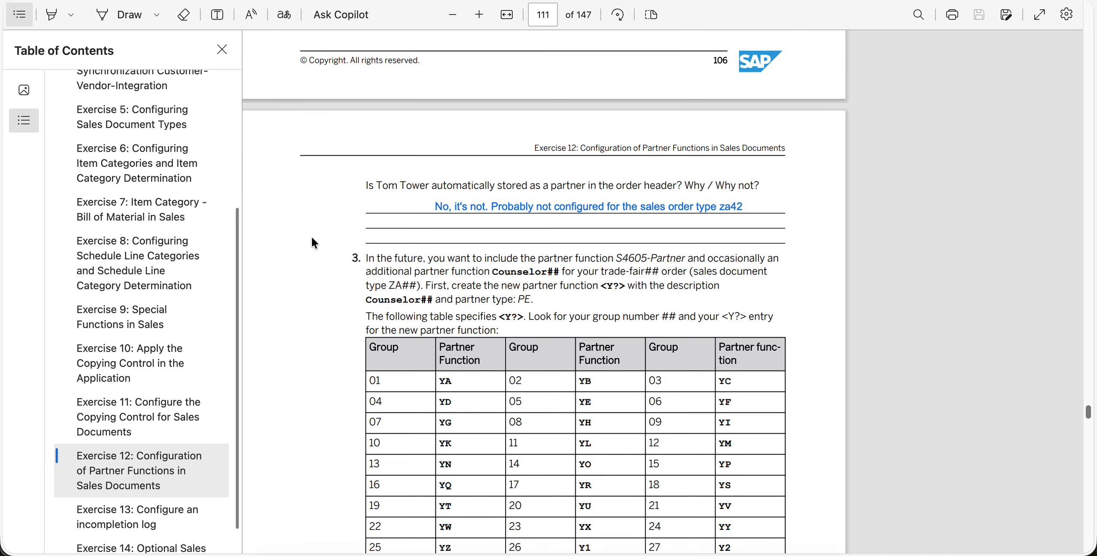
pyautogui.scroll(-2, 311, 238)
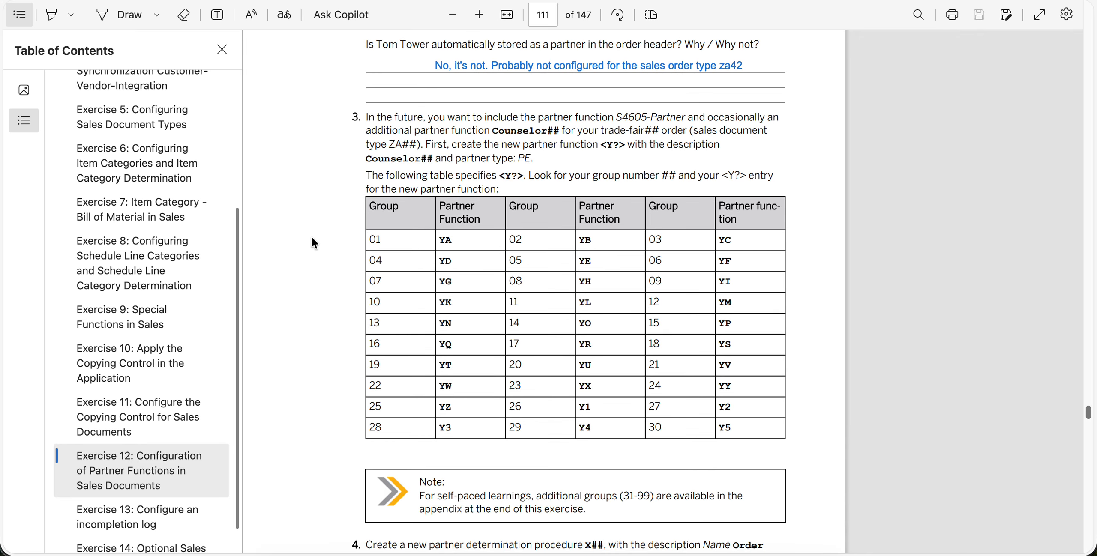
pyautogui.scroll(-1, 312, 239)
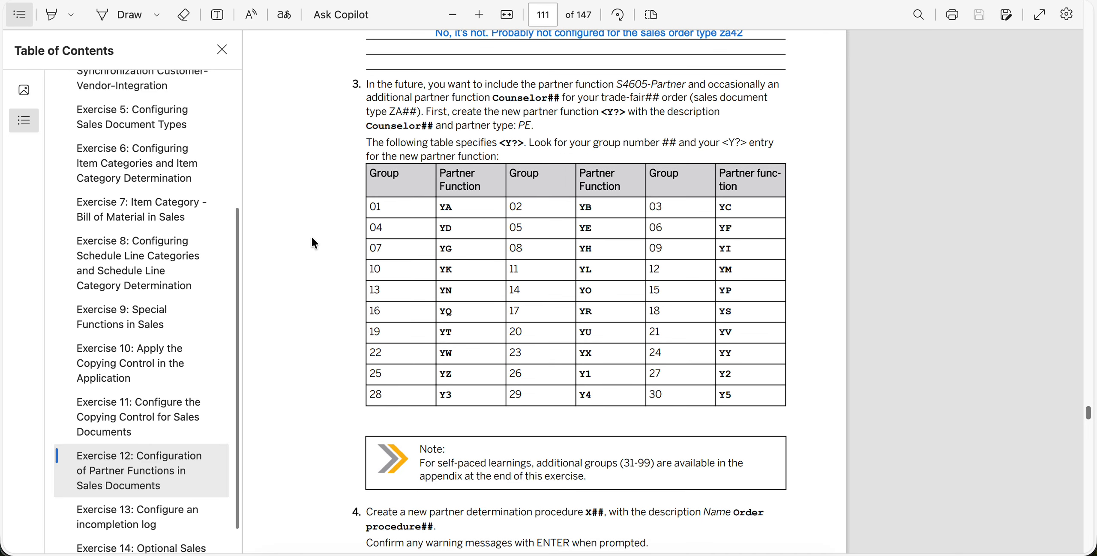
pyautogui.scroll(-1, 312, 238)
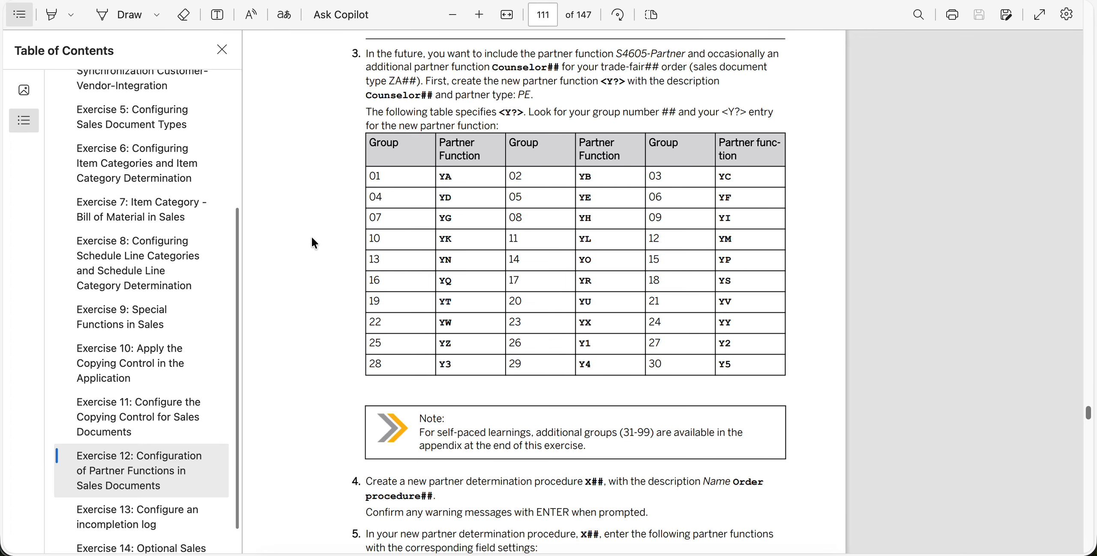
pyautogui.scroll(-6, 311, 238)
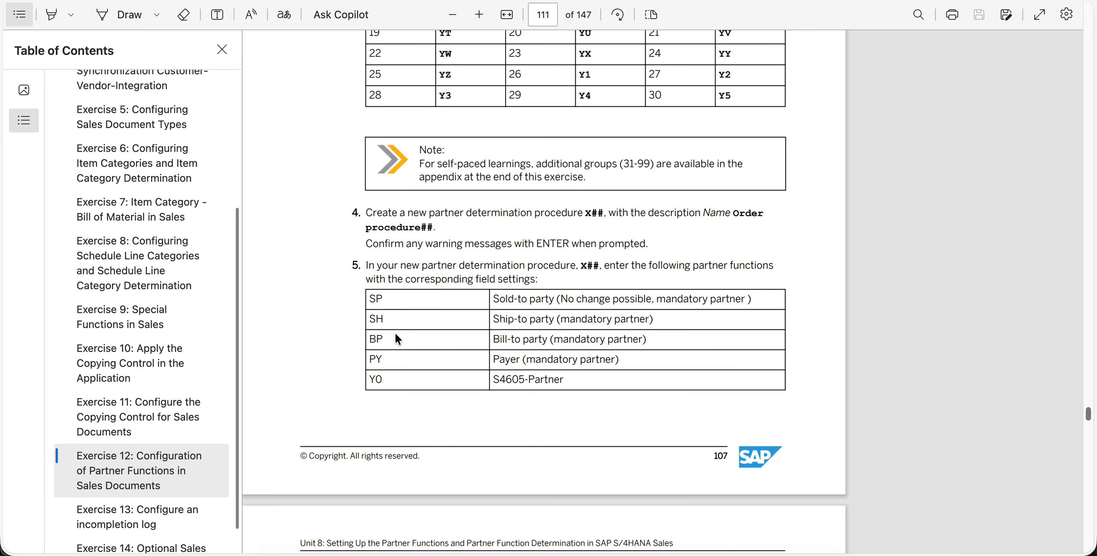
pyautogui.scroll(-1, 349, 364)
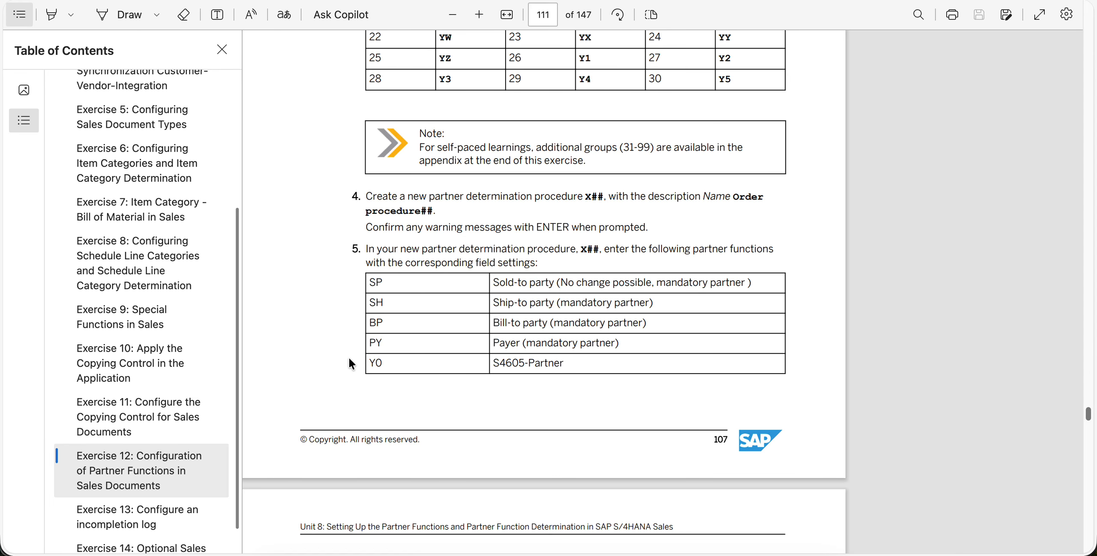
pyautogui.scroll(-4, 349, 359)
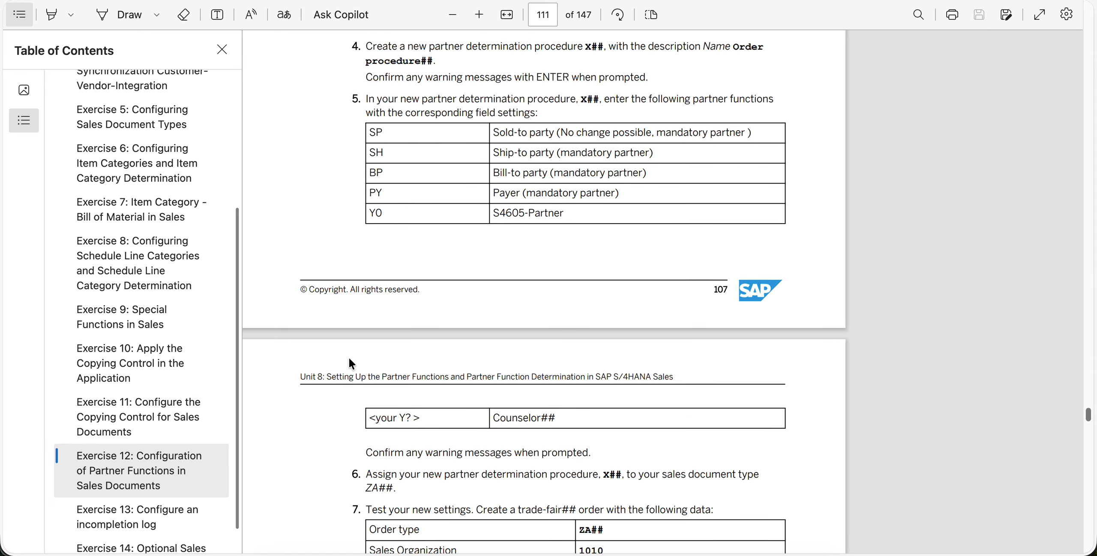
pyautogui.scroll(-8, 349, 360)
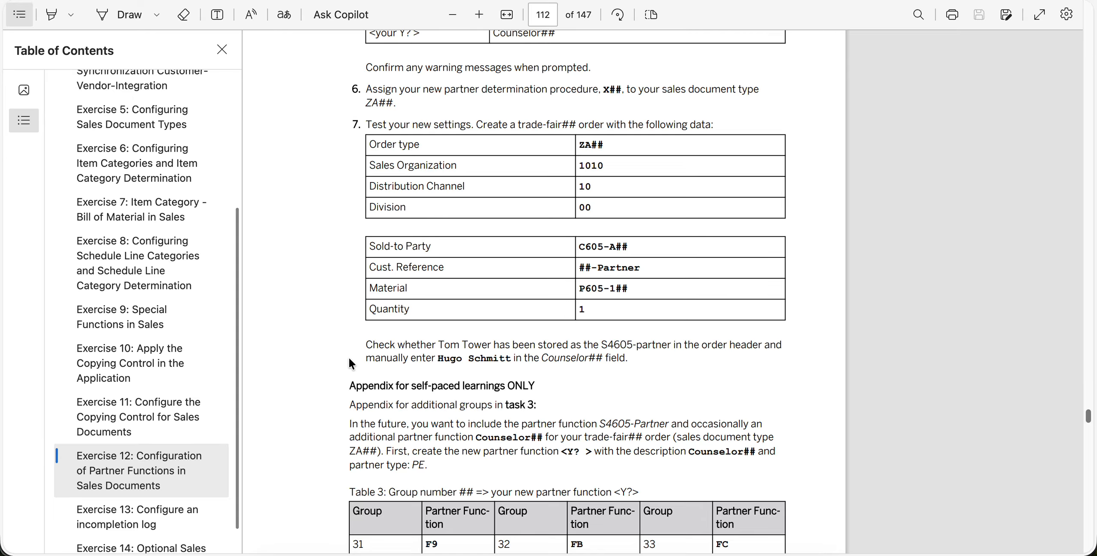
pyautogui.scroll(-20, 349, 360)
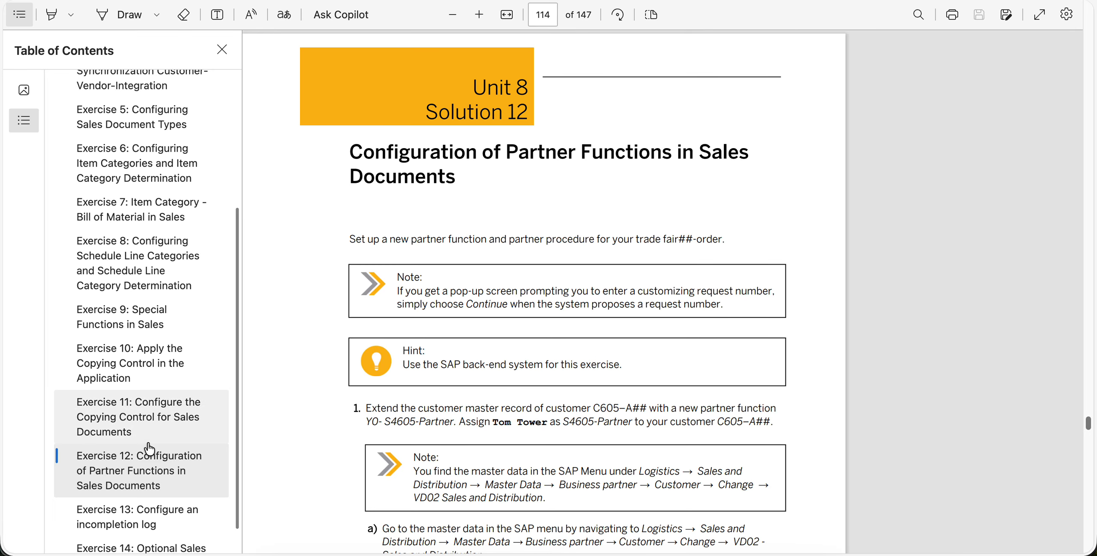
# Open Exercise 13, Configure an incompletion log, hide the table of contents and skim through its tasks
pyautogui.click(185, 514)
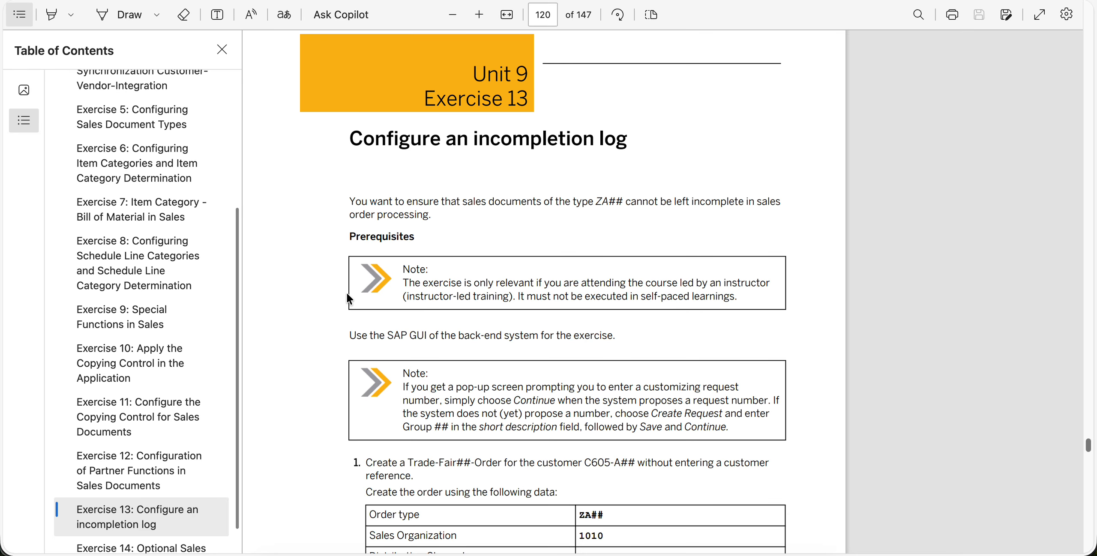
pyautogui.click(333, 229)
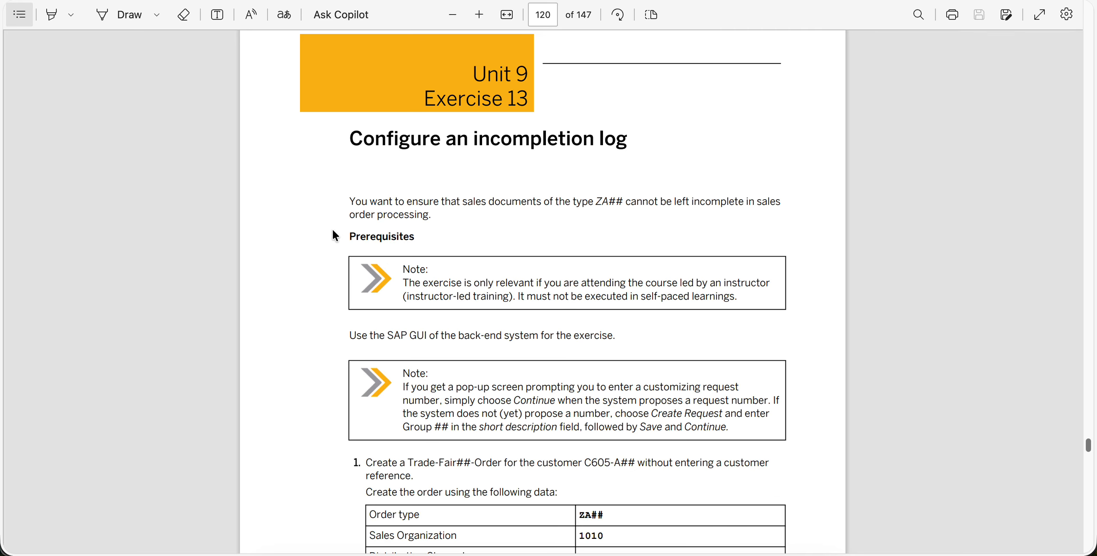
pyautogui.scroll(-10, 333, 228)
pyautogui.scroll(-20, 333, 232)
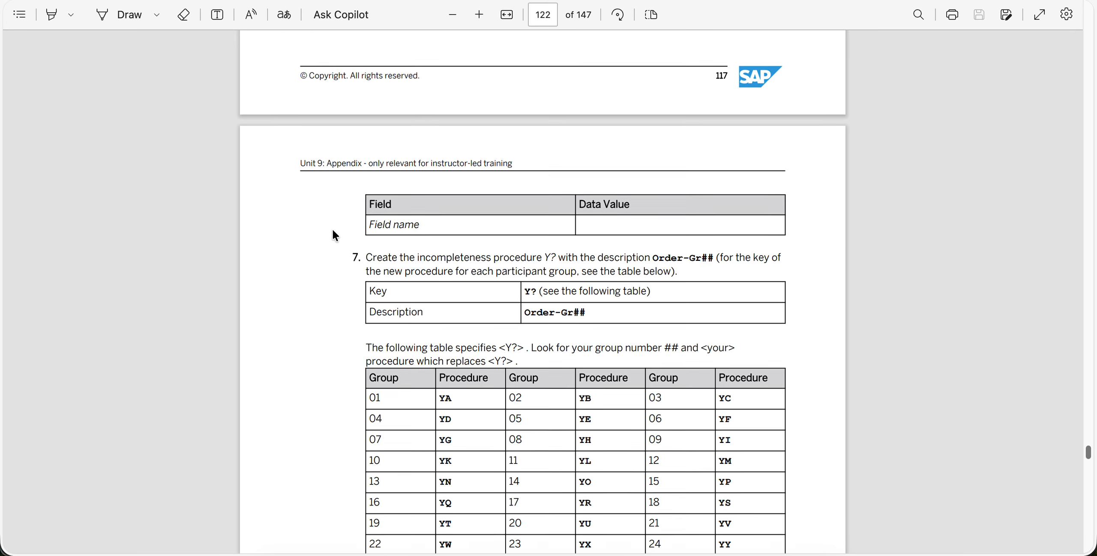
pyautogui.scroll(-4, 333, 235)
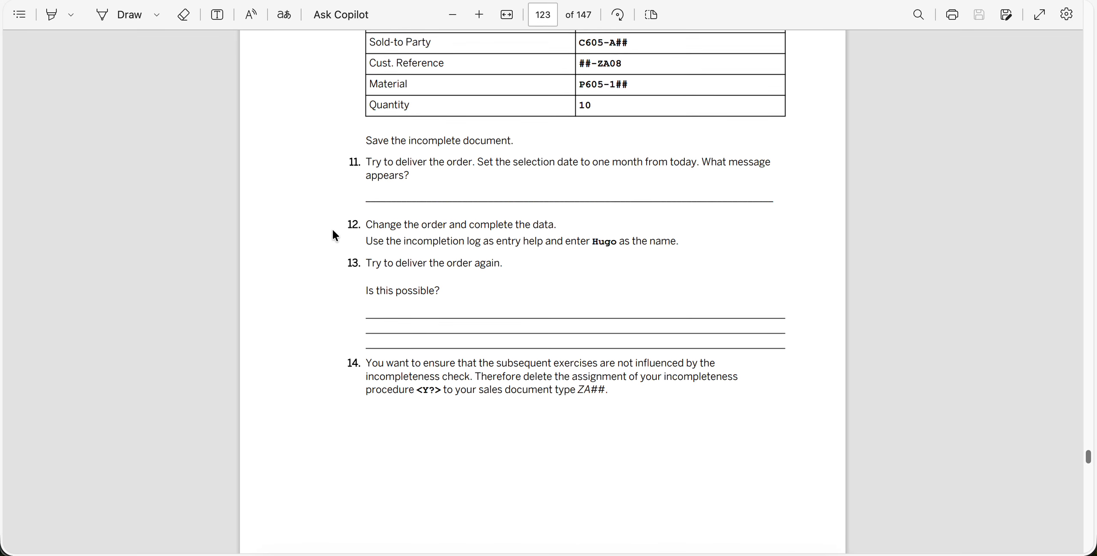
pyautogui.scroll(15, 333, 235)
pyautogui.scroll(10, 333, 233)
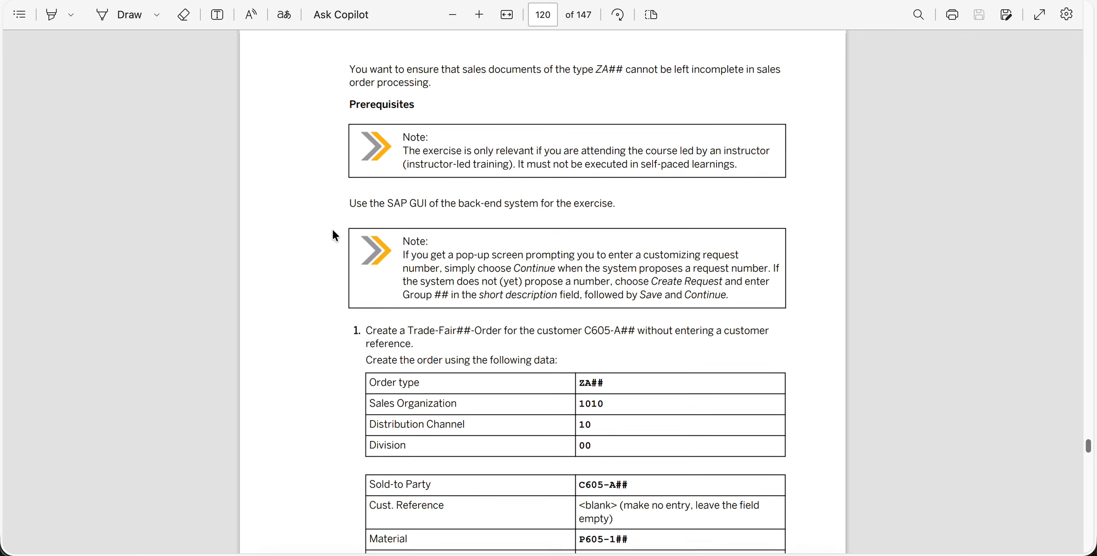
pyautogui.scroll(1, 333, 235)
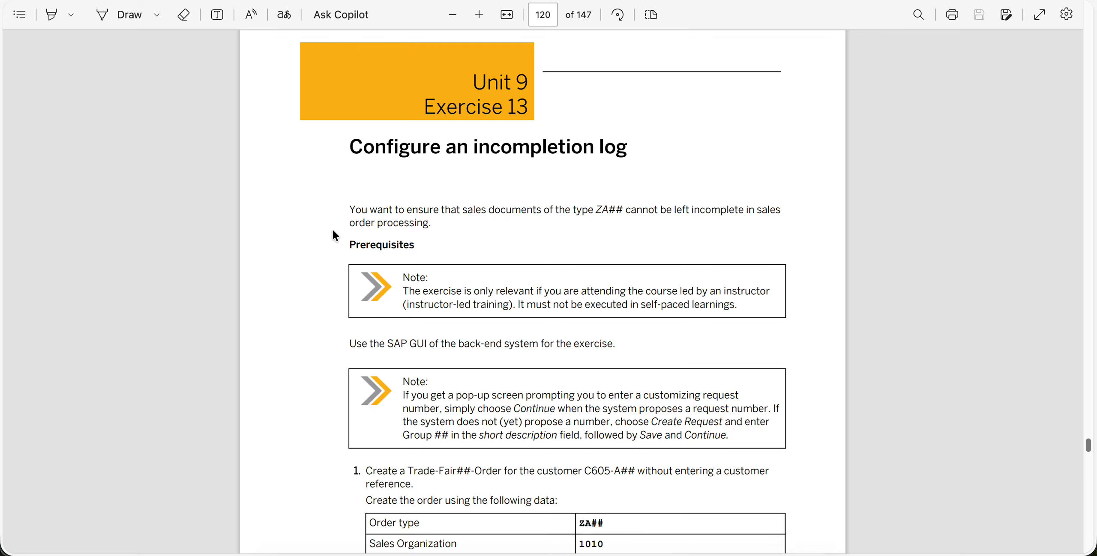
# Read Exercise 13's objective, system note and the task 1 order data, including the blank customer reference
pyautogui.moveTo(349, 210); pyautogui.dragTo(444, 224)
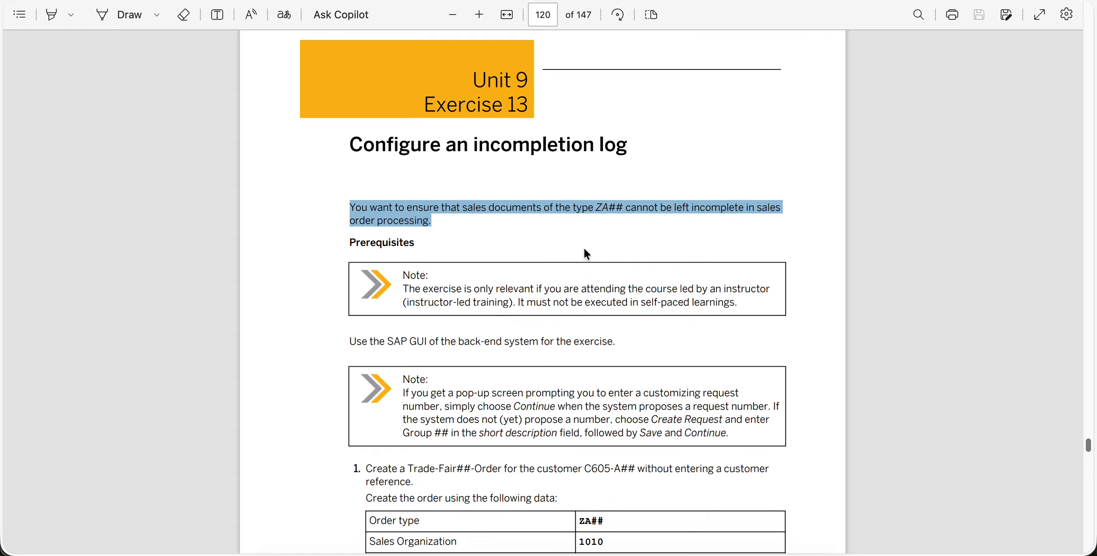
pyautogui.scroll(-1, 583, 251)
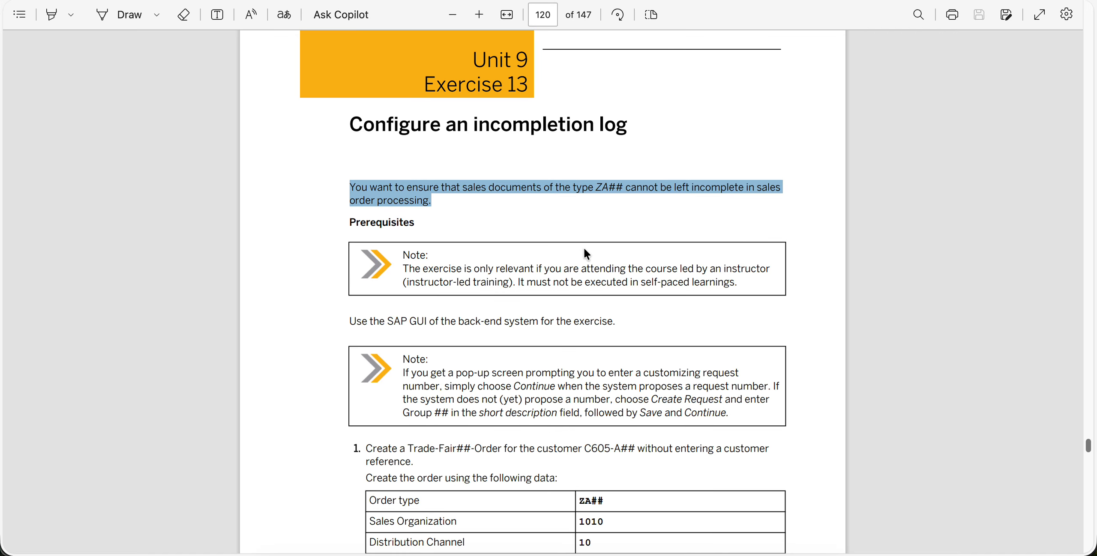
pyautogui.doubleClick(510, 319)
pyautogui.scroll(-3, 509, 313)
pyautogui.scroll(-4, 509, 313)
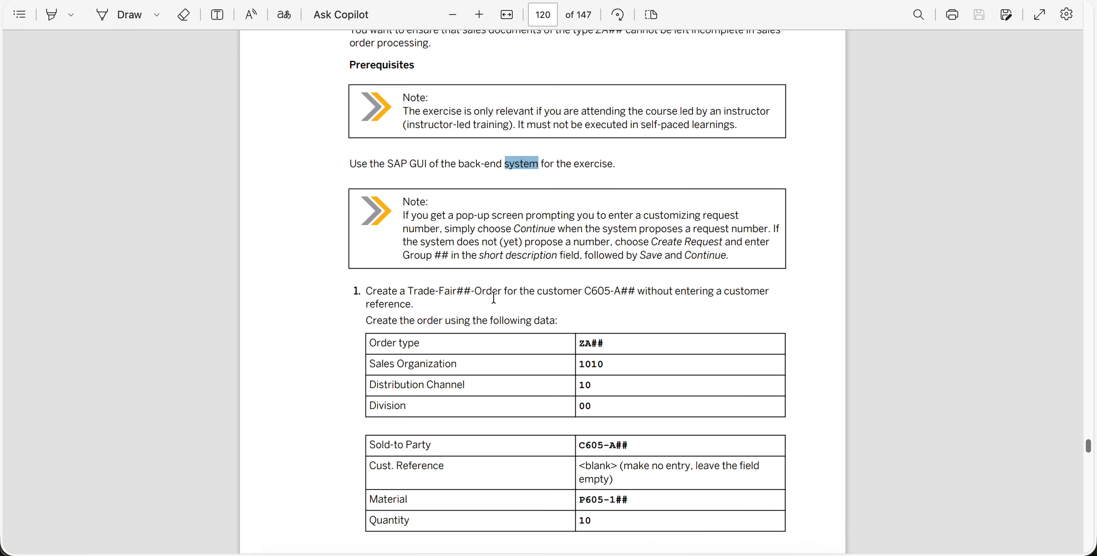
pyautogui.moveTo(364, 293); pyautogui.dragTo(561, 321)
pyautogui.click(315, 360)
pyautogui.scroll(-4, 315, 321)
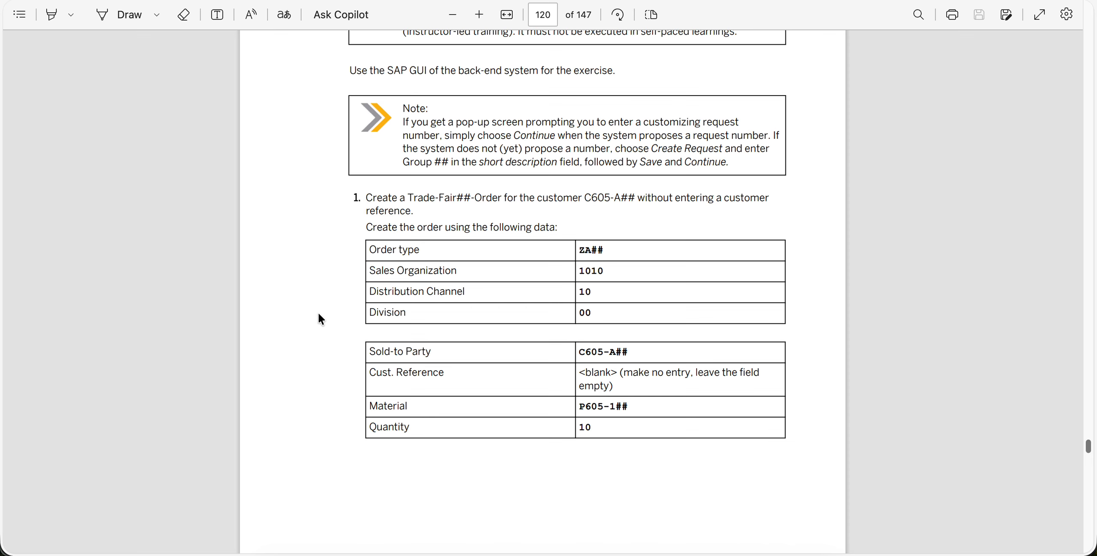
pyautogui.scroll(-12, 319, 313)
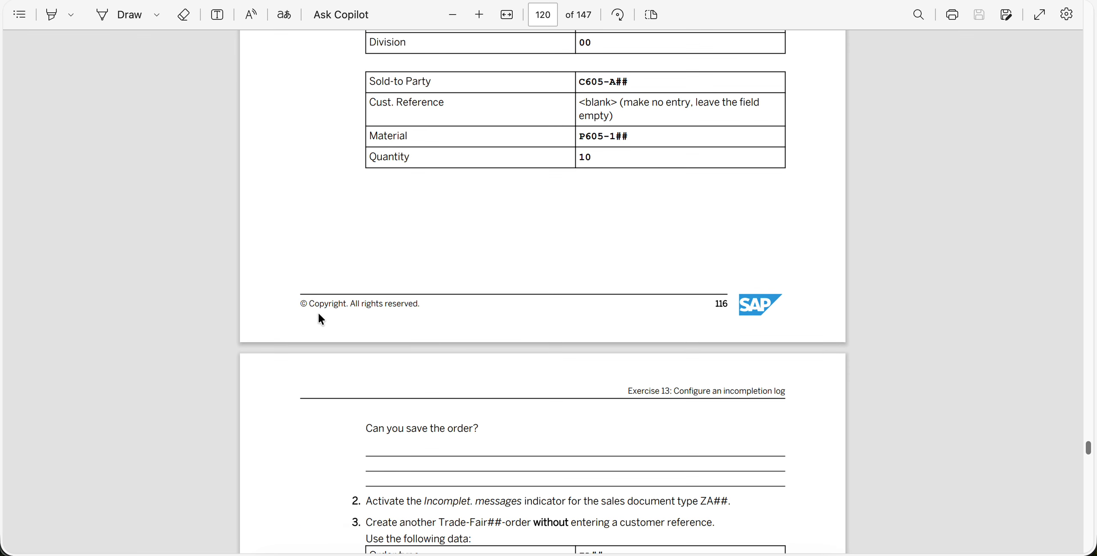
pyautogui.scroll(8, 319, 314)
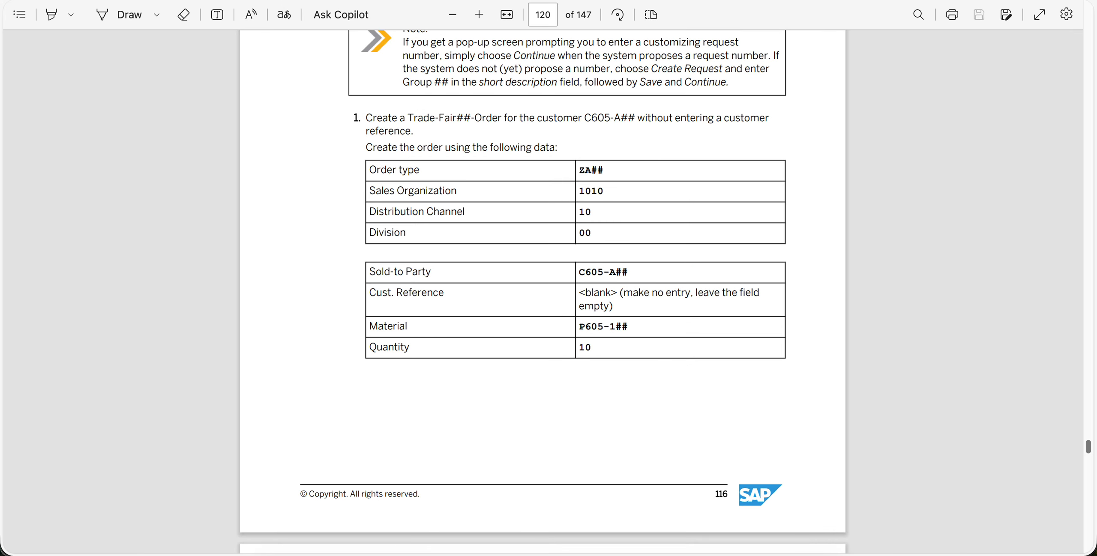
# Switch to SAP GUI, dismiss the automatic logout message and open the T41 SAP S/4HANA connection
pyautogui.hotkey('ctrl', 'Tab')
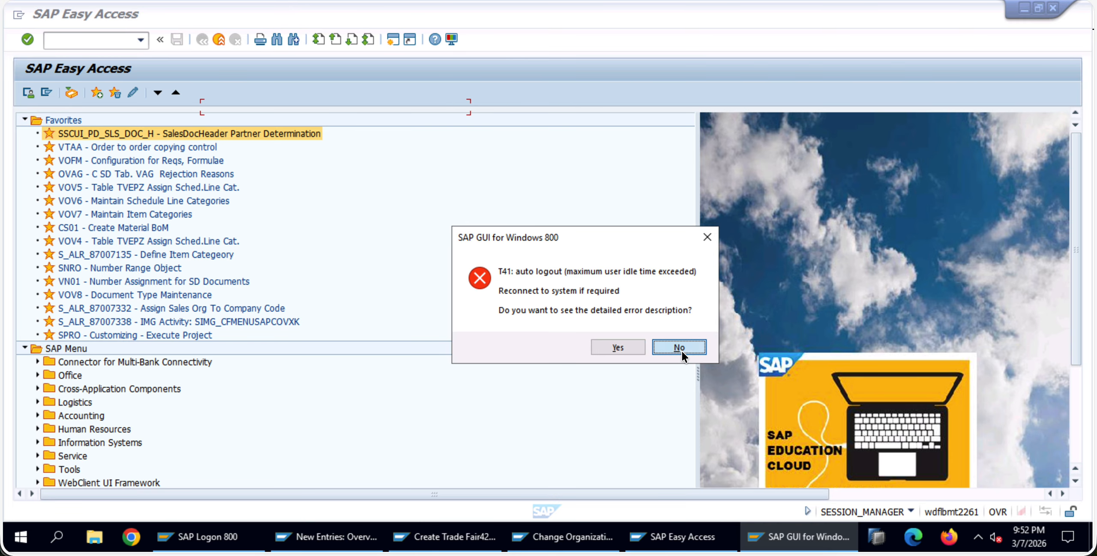
pyautogui.click(681, 348)
pyautogui.doubleClick(374, 101)
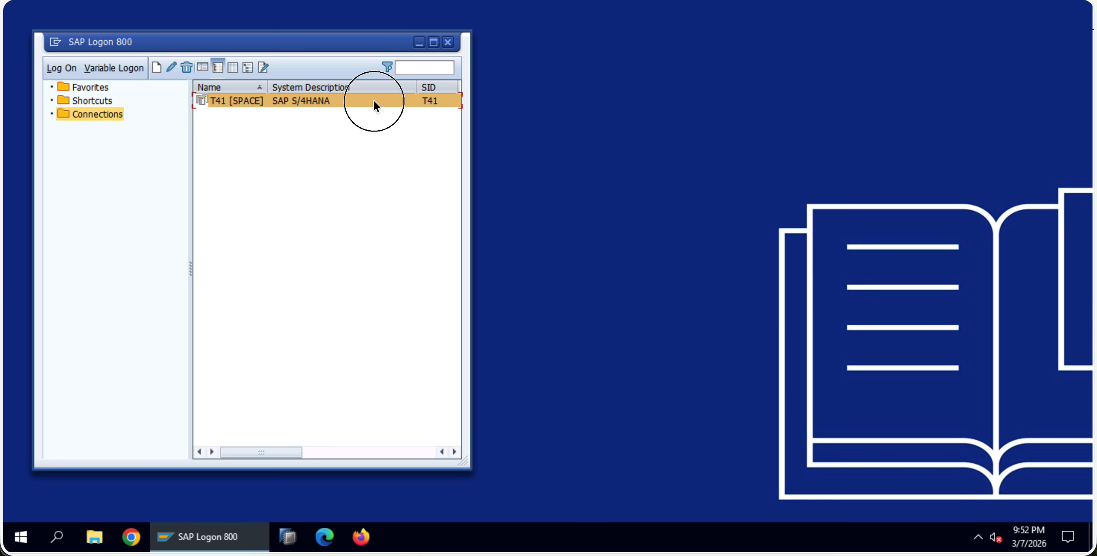
# Log on to client 400 with the saved training user and the account password
pyautogui.press('space')
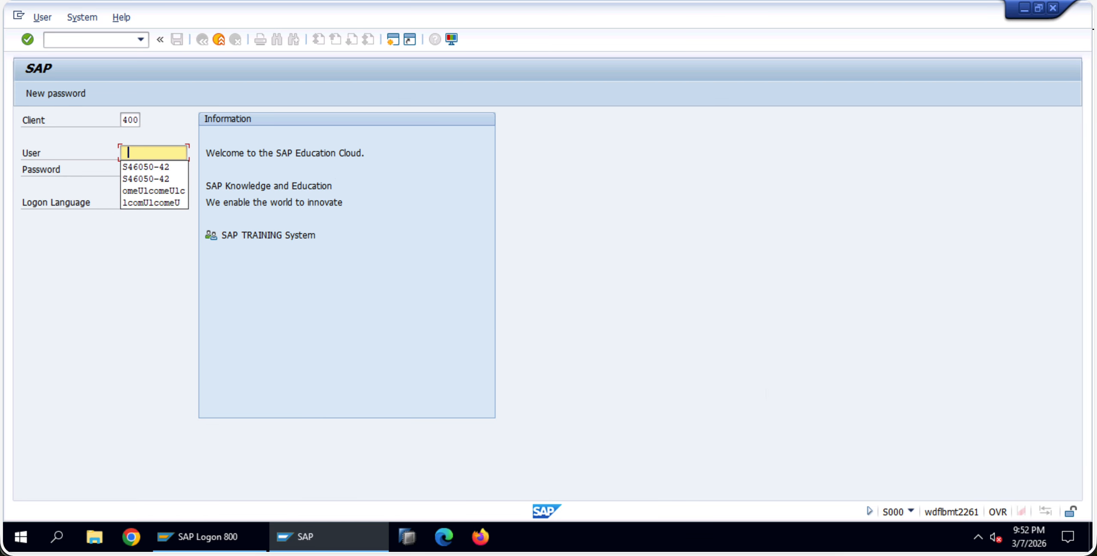
pyautogui.press('Down')
pyautogui.press('Tab')
pyautogui.write('**********')
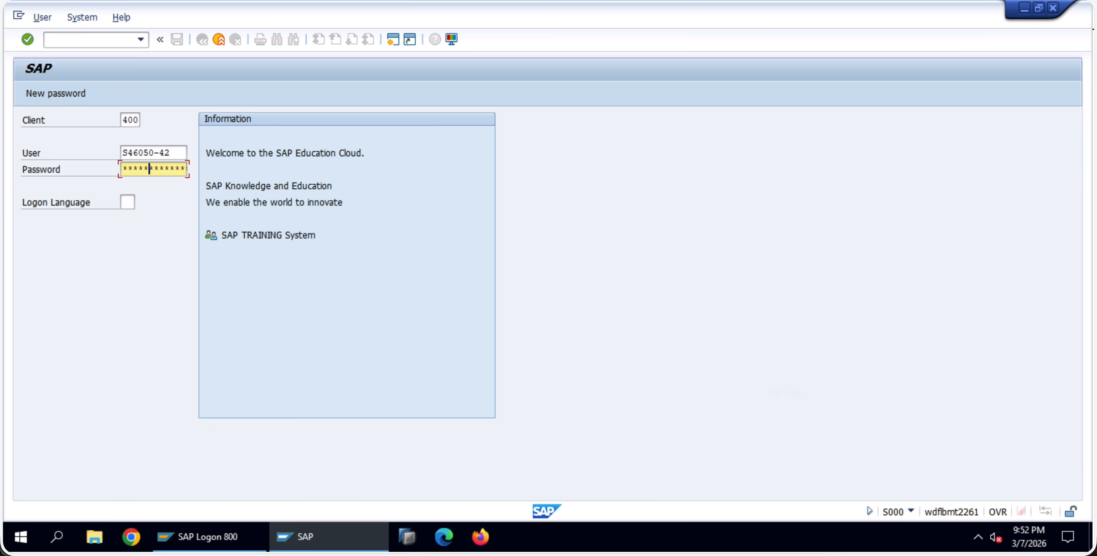
pyautogui.write('**********')
pyautogui.press('Return')
pyautogui.press('Return')
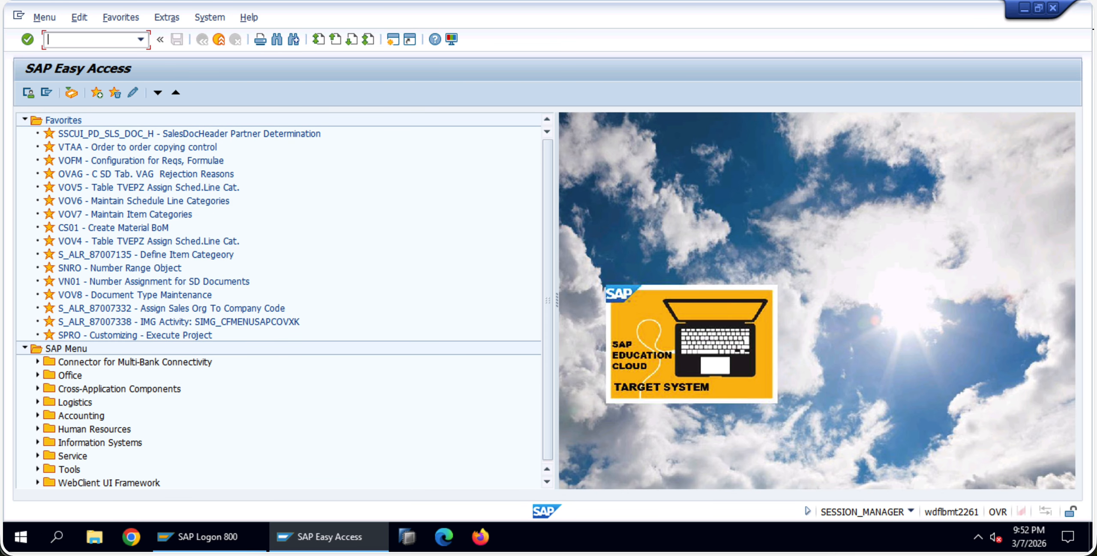
# Start transaction VA01 and begin a sales document of order type ZA42 for sales area 1010, 10, 00
pyautogui.write('va01')
pyautogui.press('Return')
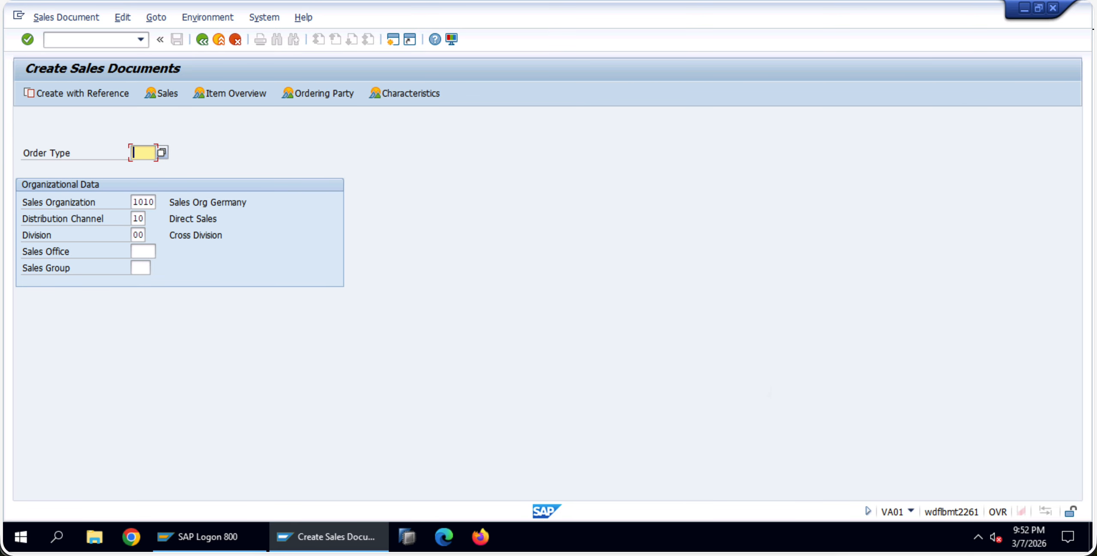
pyautogui.write('za42')
pyautogui.press('Return')
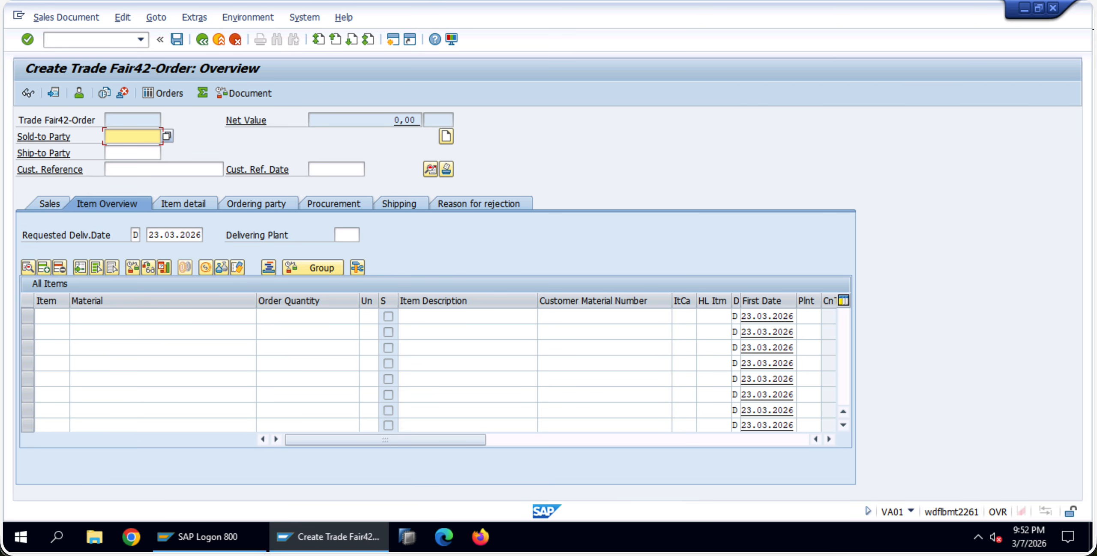
# Enter the exercise customer's number as the sold-to party of the Trade Fair42 order
pyautogui.click(143, 141)
pyautogui.click(150, 150)
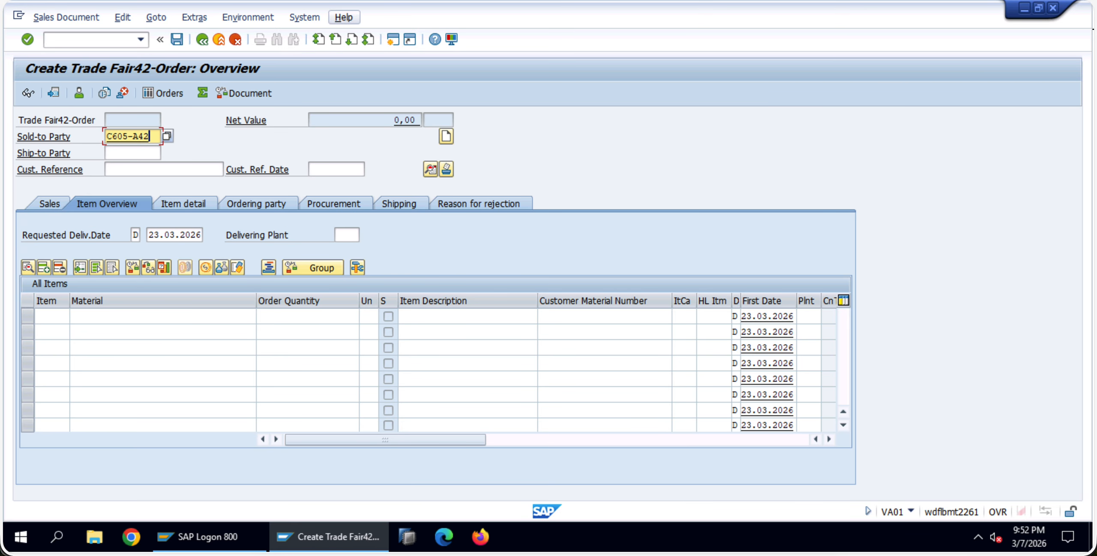
# Confirm the sold-to party and add material P605-142 with order quantity 1, leaving the customer reference blank
pyautogui.hotkey('ctrl', 'Tab')
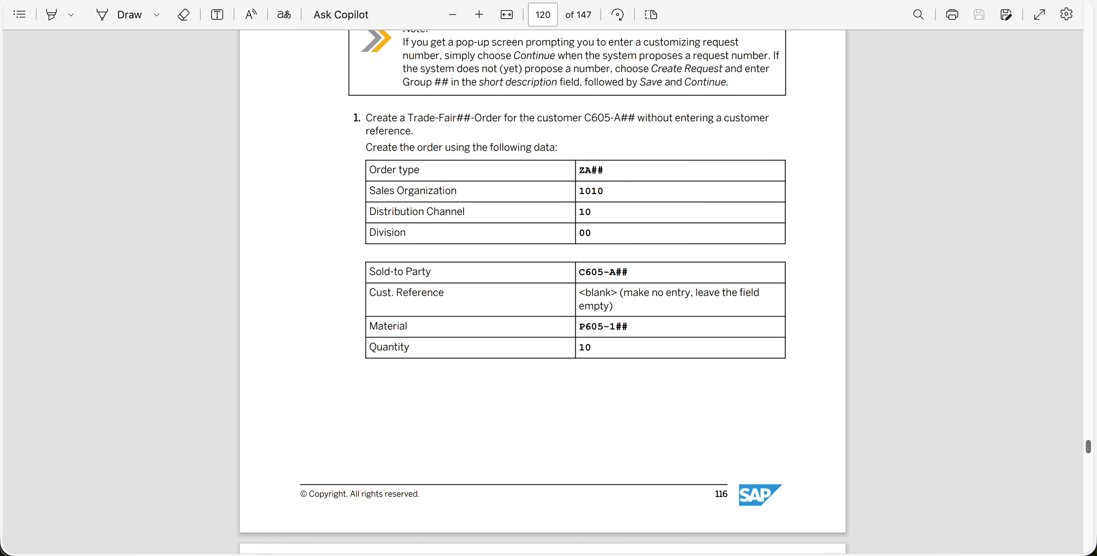
pyautogui.hotkey('alt', 'Tab')
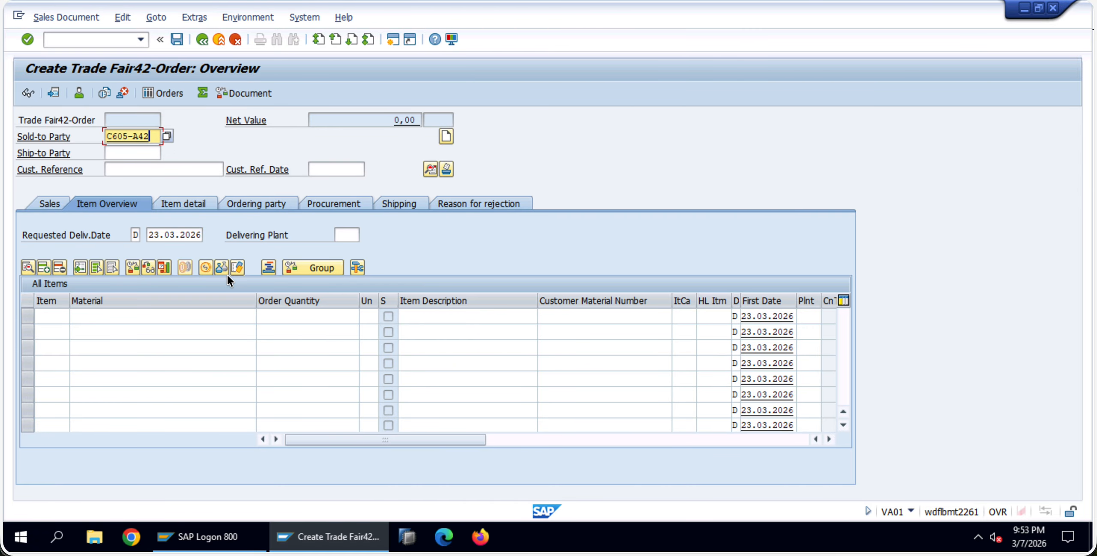
pyautogui.press('Return')
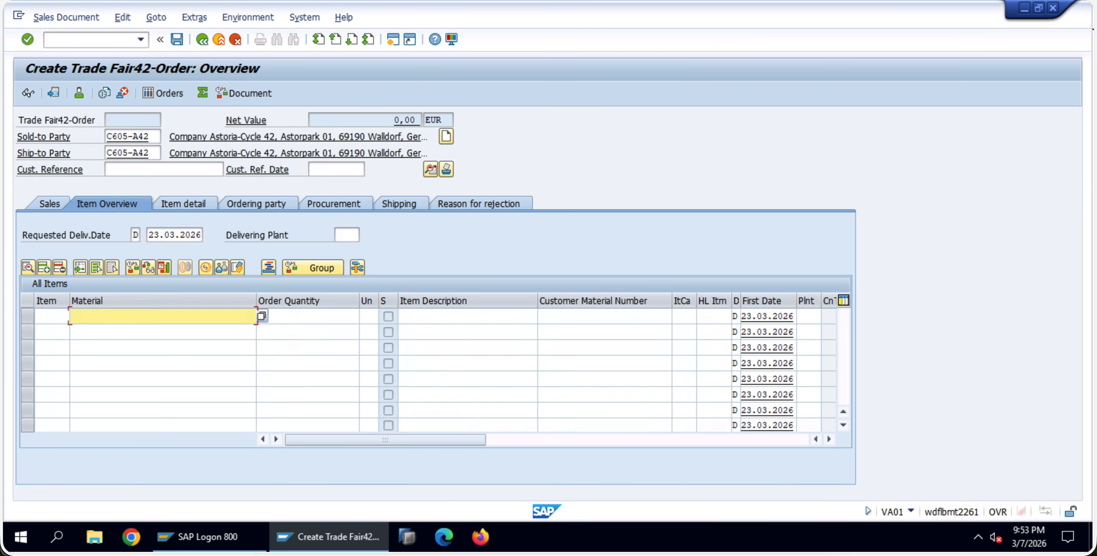
pyautogui.write('P')
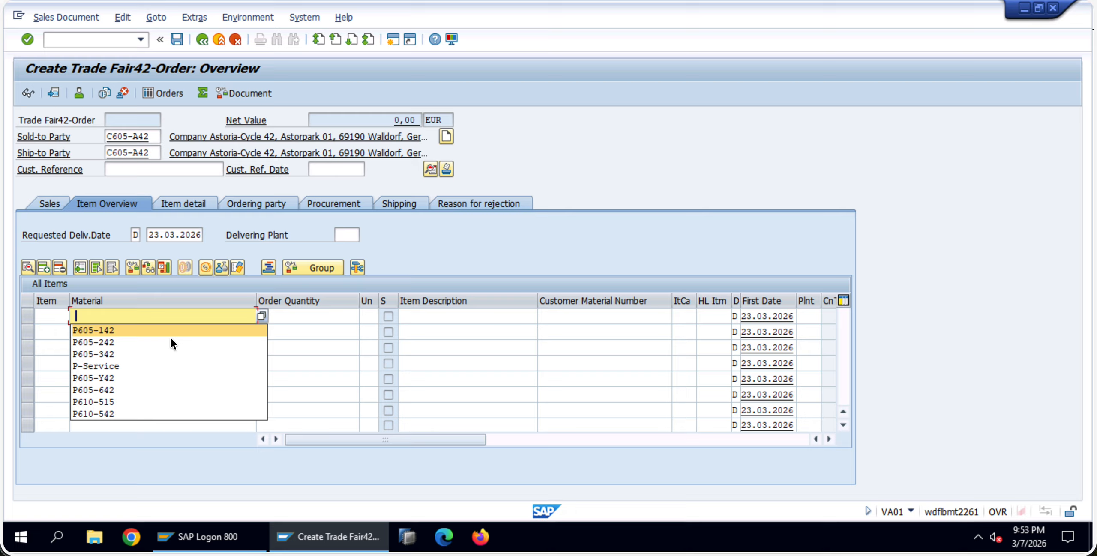
pyautogui.click(169, 337)
pyautogui.press('BackSpace')
pyautogui.press('BackSpace')
pyautogui.press('BackSpace')
pyautogui.write('142')
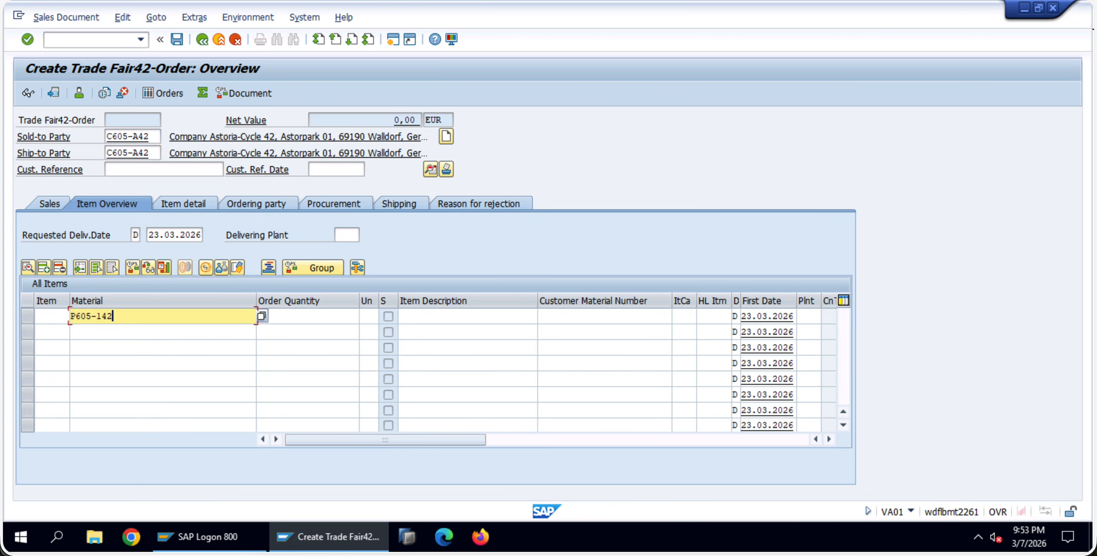
pyautogui.click(296, 320)
pyautogui.write('1')
pyautogui.press('Return')
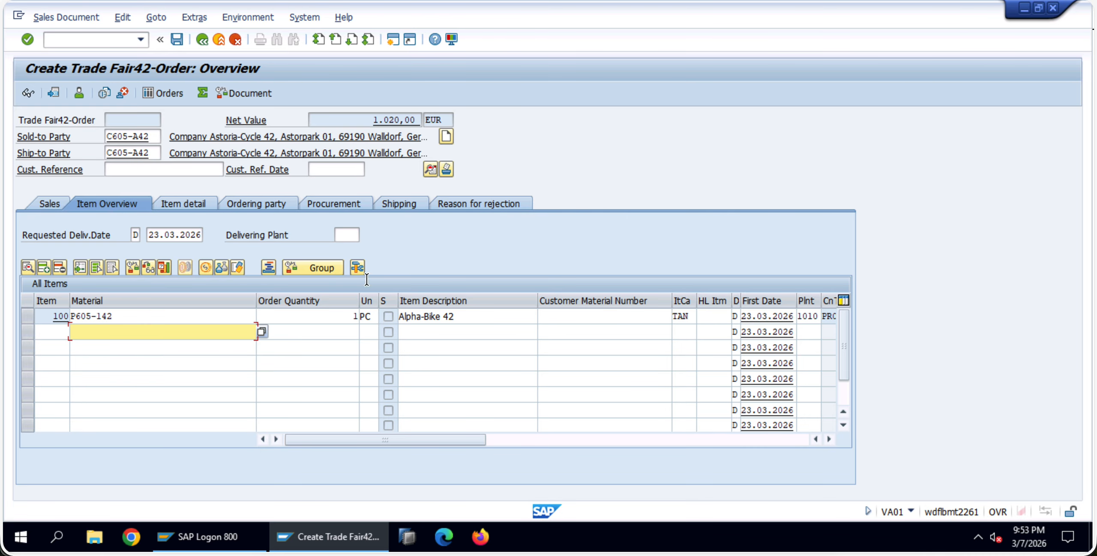
# Save the Trade Fair42 order as an incomplete document
pyautogui.click(178, 44)
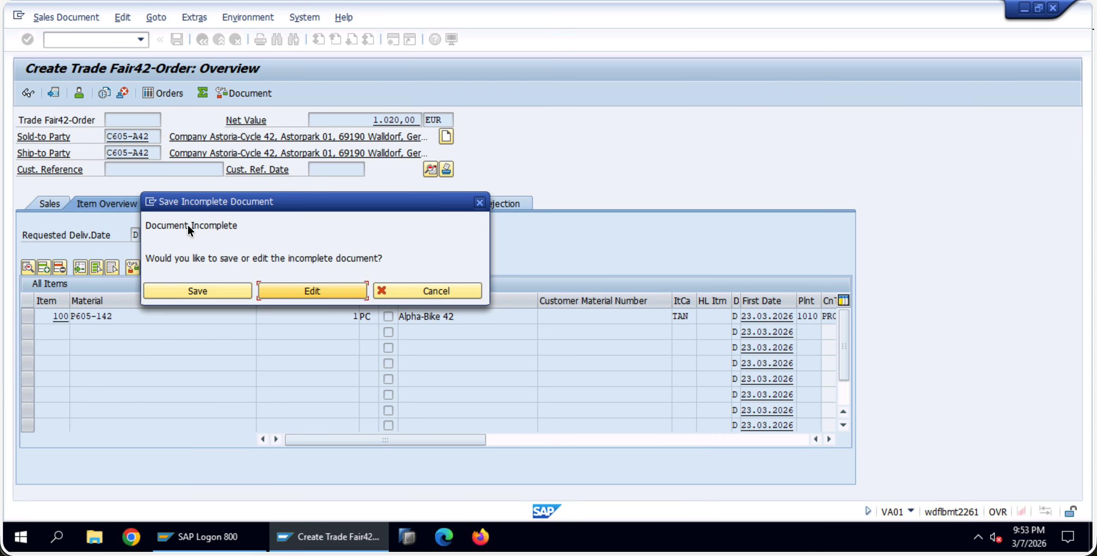
pyautogui.click(158, 227)
pyautogui.moveTo(158, 227); pyautogui.dragTo(397, 263)
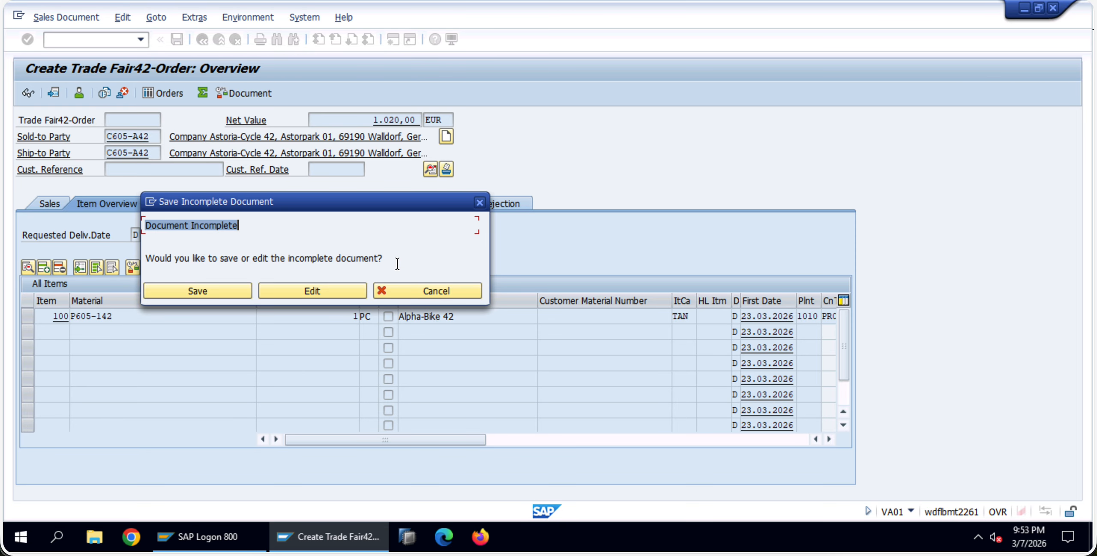
pyautogui.click(226, 290)
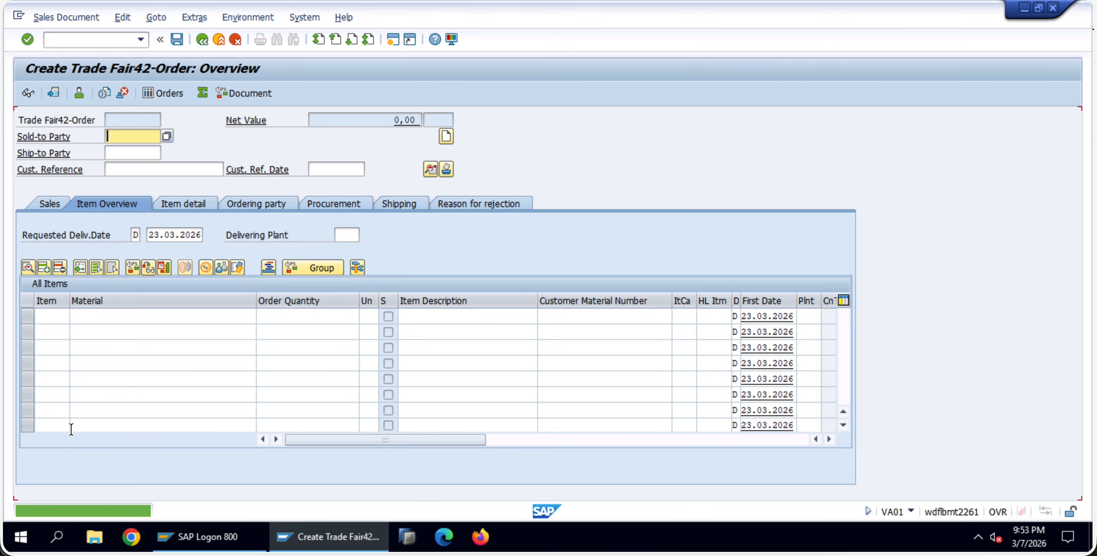
# Open the details of the save message and mark the order number in it
pyautogui.click(118, 512)
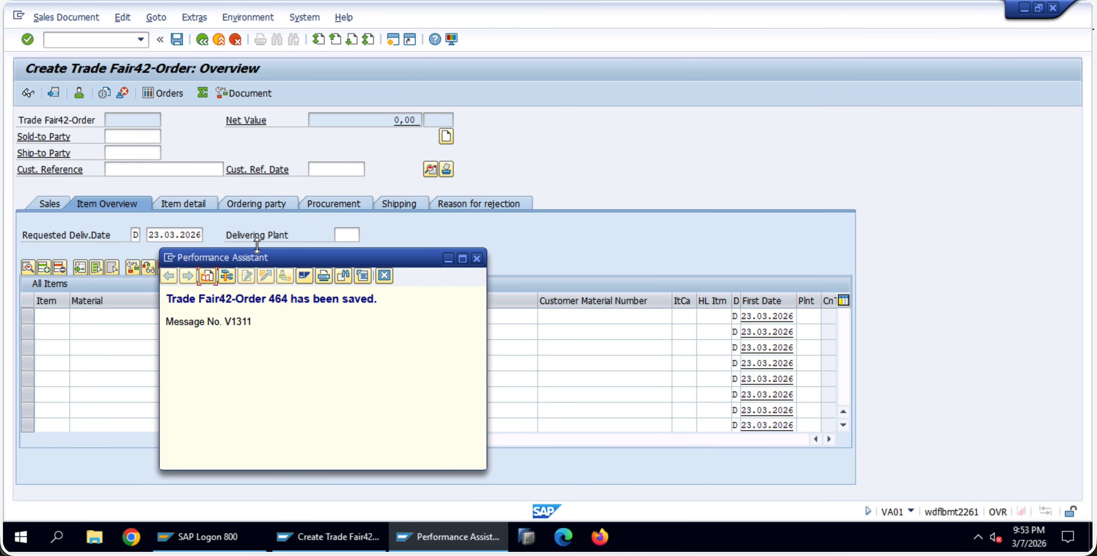
pyautogui.click(278, 299)
pyautogui.doubleClick(278, 299)
# Switch to the exercise PDF and answer the save question: "Yes, I can save the order", the order number, "but there was a warning message that the SO was"
pyautogui.click(474, 1)
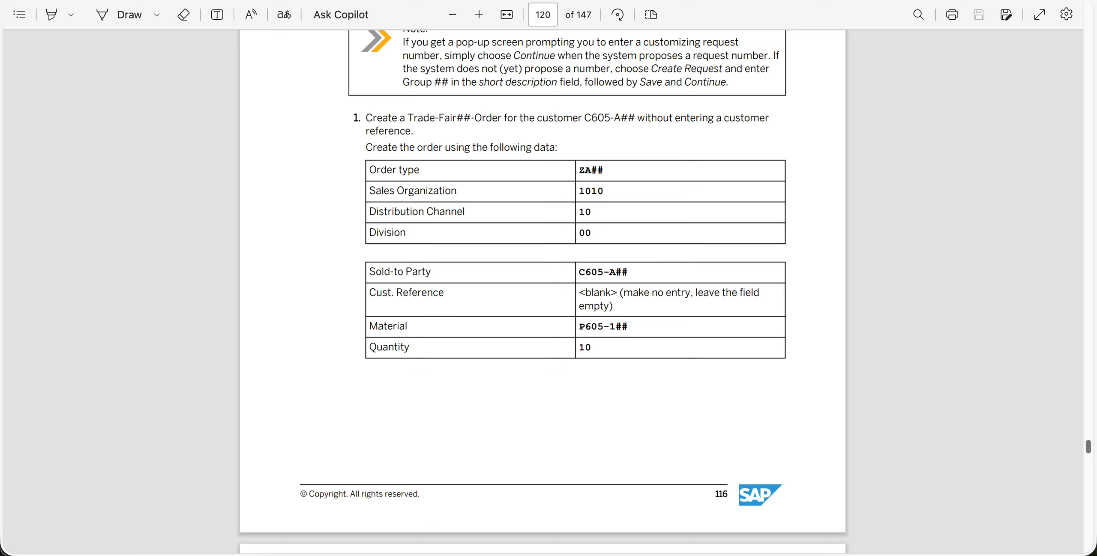
pyautogui.scroll(-1, 505, 290)
pyautogui.scroll(-5, 505, 290)
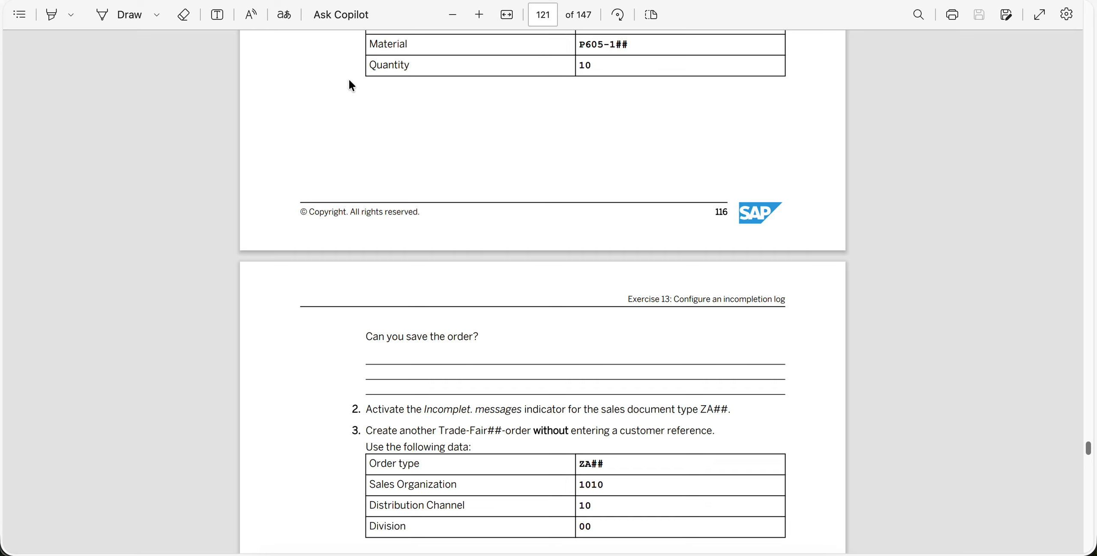
pyautogui.click(217, 15)
pyautogui.click(393, 359)
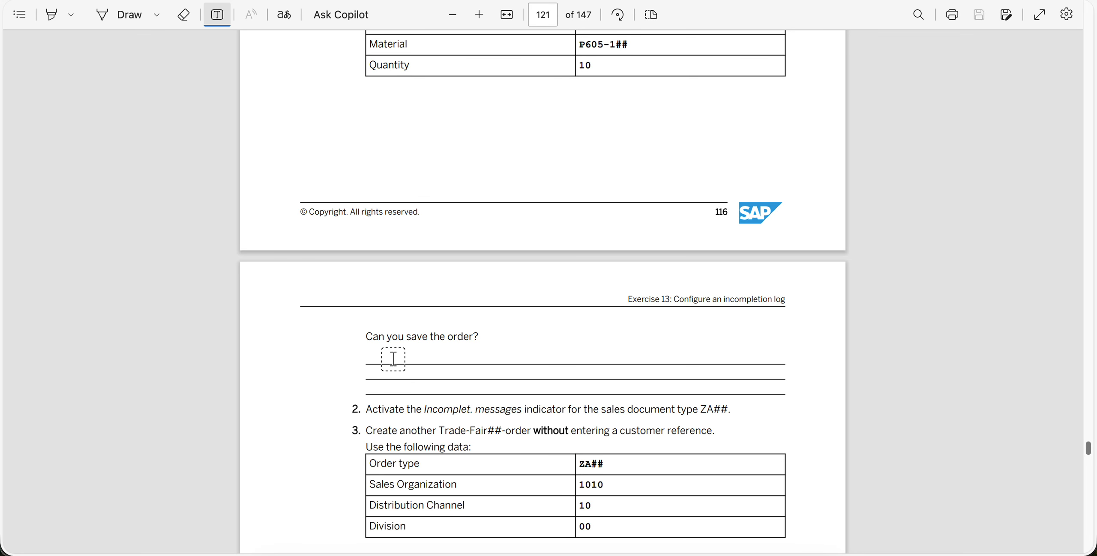
pyautogui.click(393, 359)
pyautogui.write('Yes, I can s')
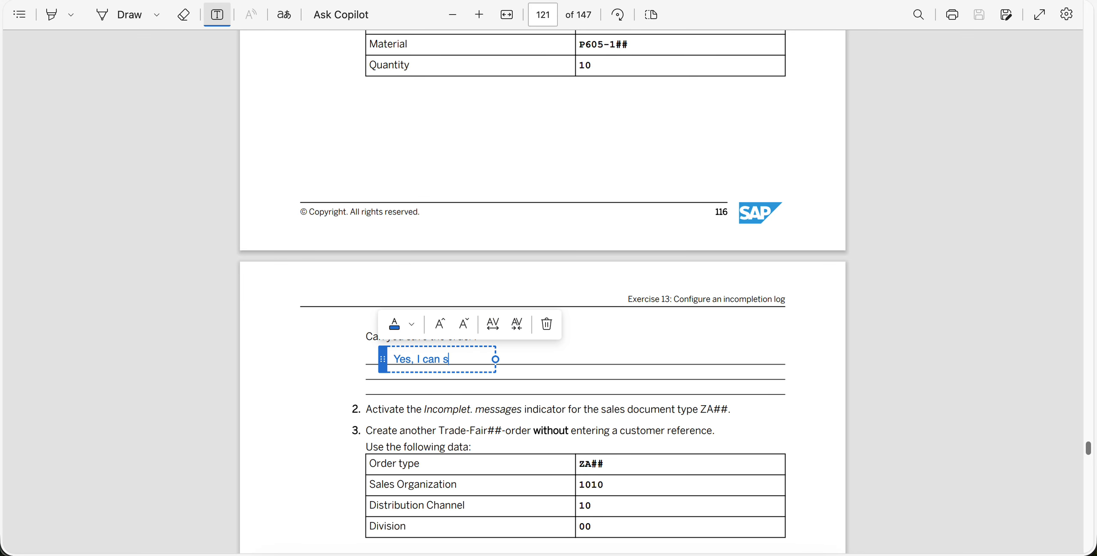
pyautogui.write('ave the order')
pyautogui.write('- 464 ')
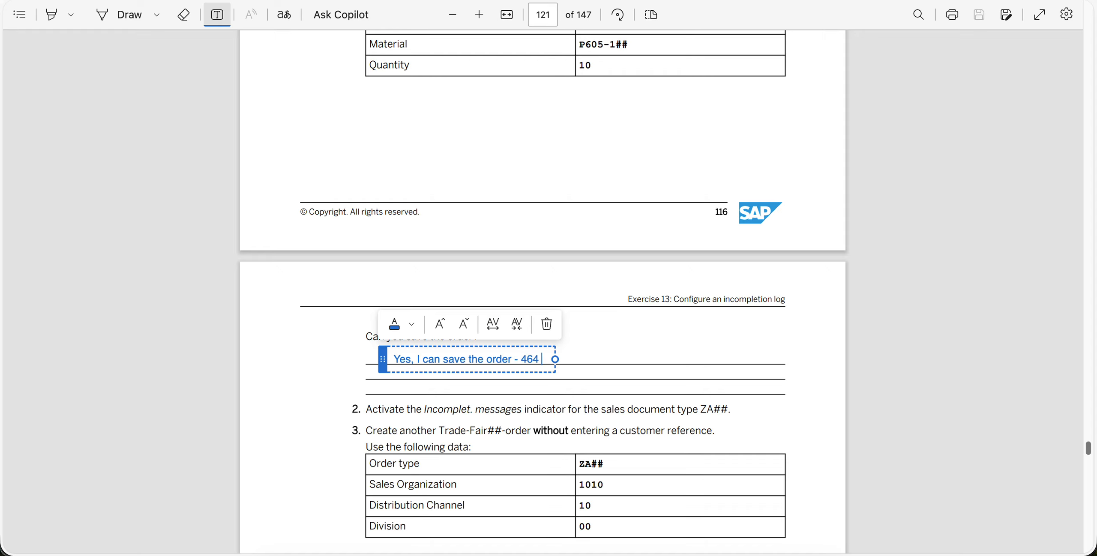
pyautogui.write('but there was a')
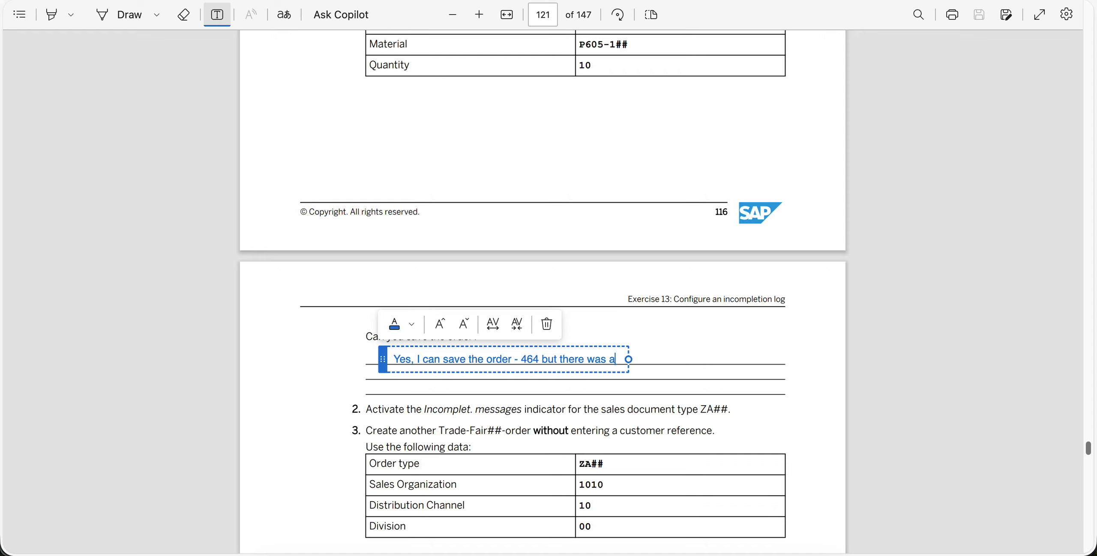
pyautogui.write(' warning ')
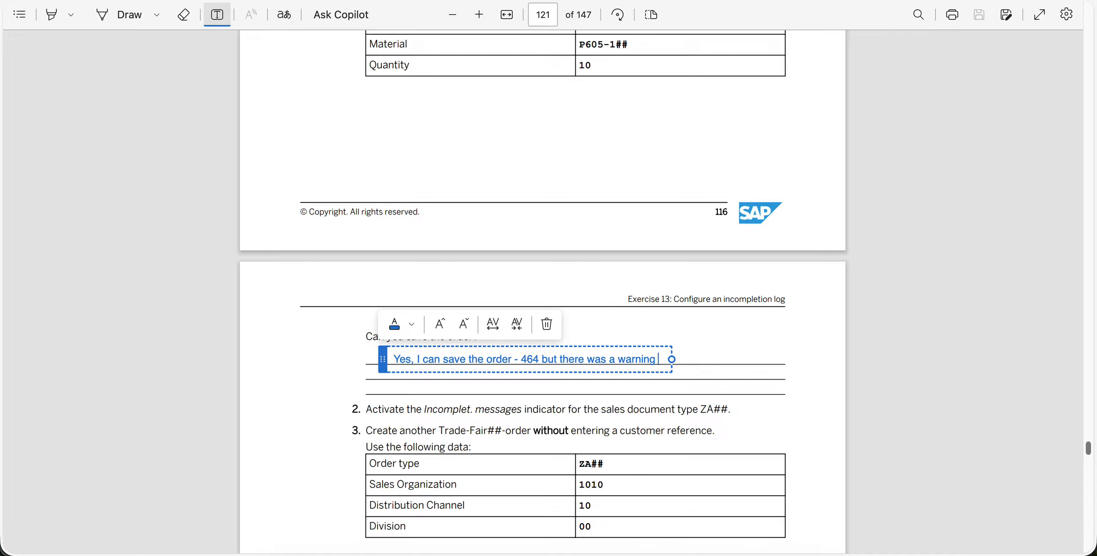
pyautogui.write('message that the SO was')
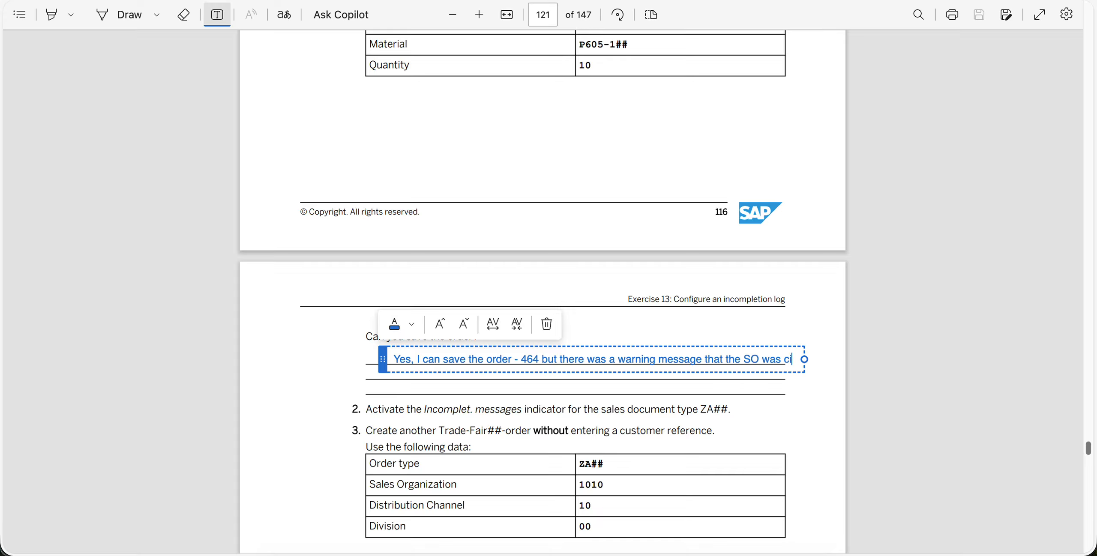
# Finish the text answer on a second line with "incomplete." and leave text editing
pyautogui.press('Return')
pyautogui.press('BackSpace')
pyautogui.write('cinp')
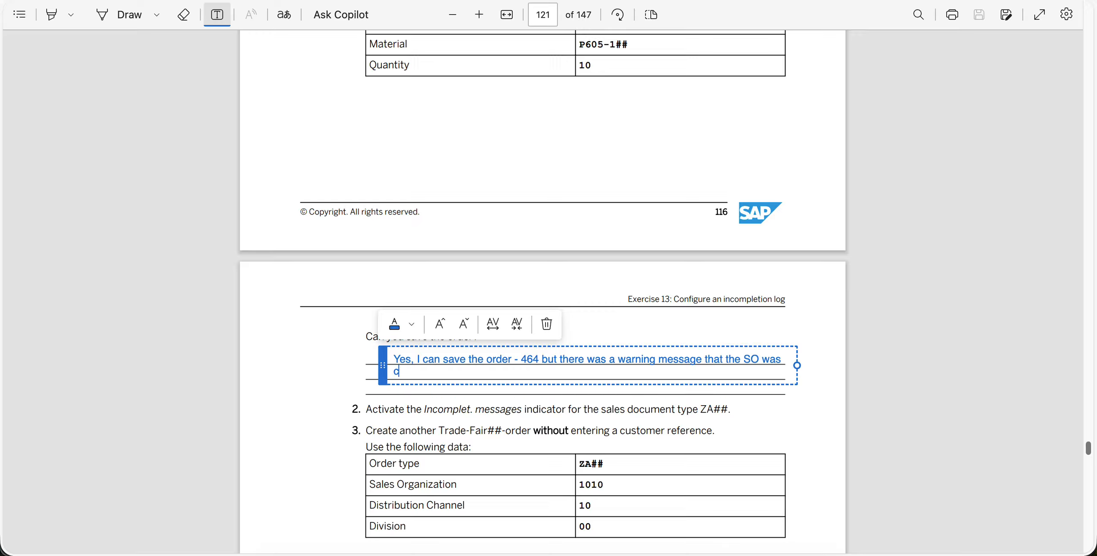
pyautogui.press('BackSpace')
pyautogui.press('BackSpace')
pyautogui.press('BackSpace')
pyautogui.write('i')
pyautogui.press('BackSpace')
pyautogui.press('BackSpace')
pyautogui.write('incomplete.')
pyautogui.press('Escape')
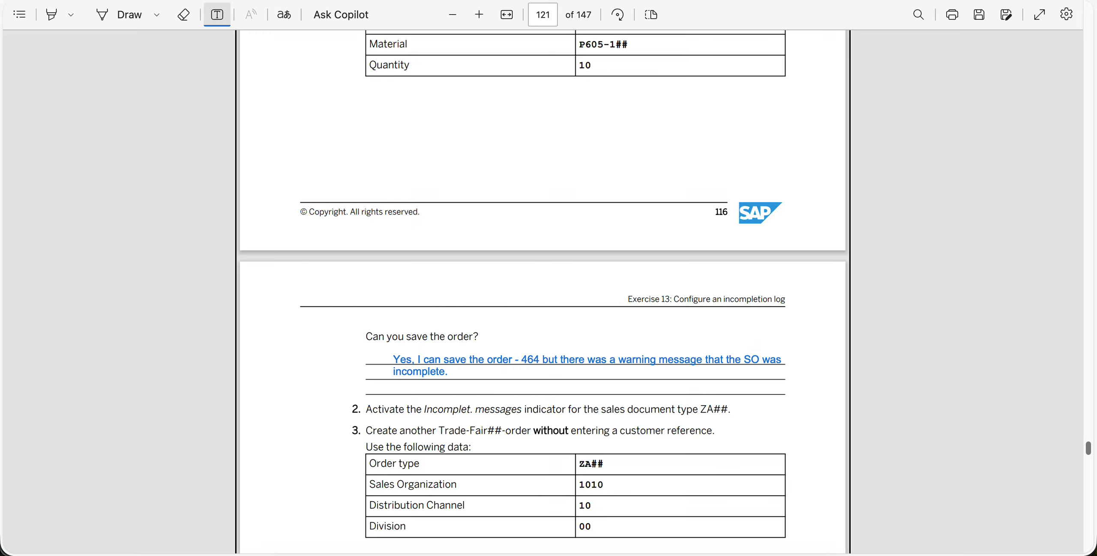
# Read exercise tasks 2 to 5 on the Incomplet. messages indicator and the second trade-fair order
pyautogui.scroll(-1, 301, 341)
pyautogui.scroll(-5, 301, 342)
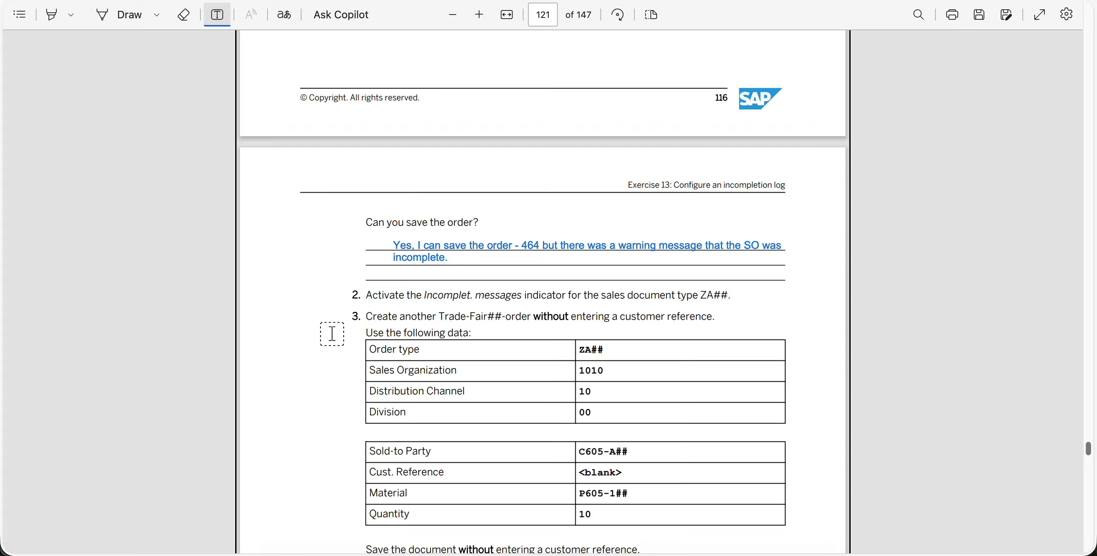
pyautogui.scroll(-3, 332, 334)
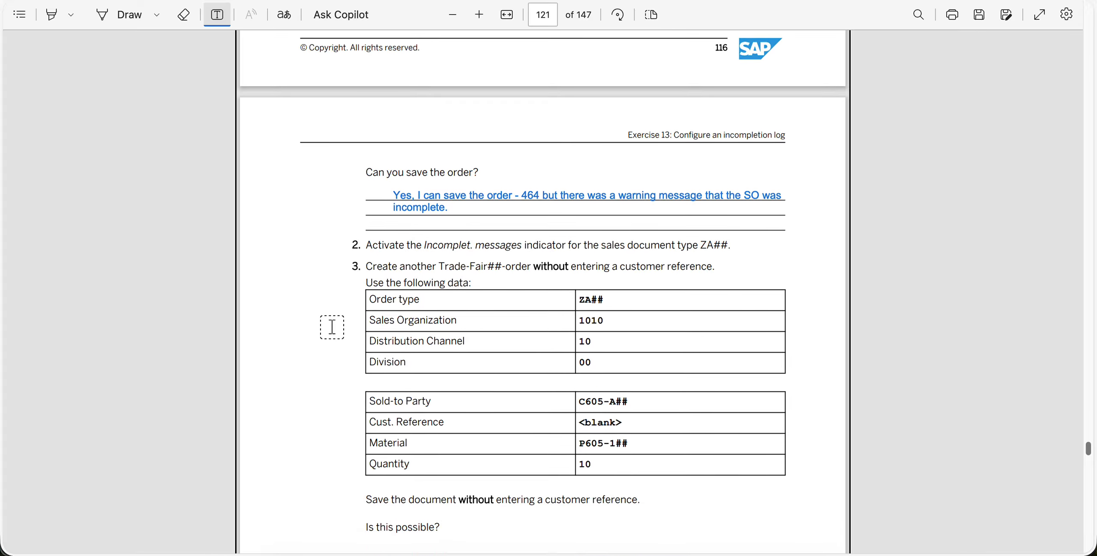
pyautogui.scroll(-3, 332, 327)
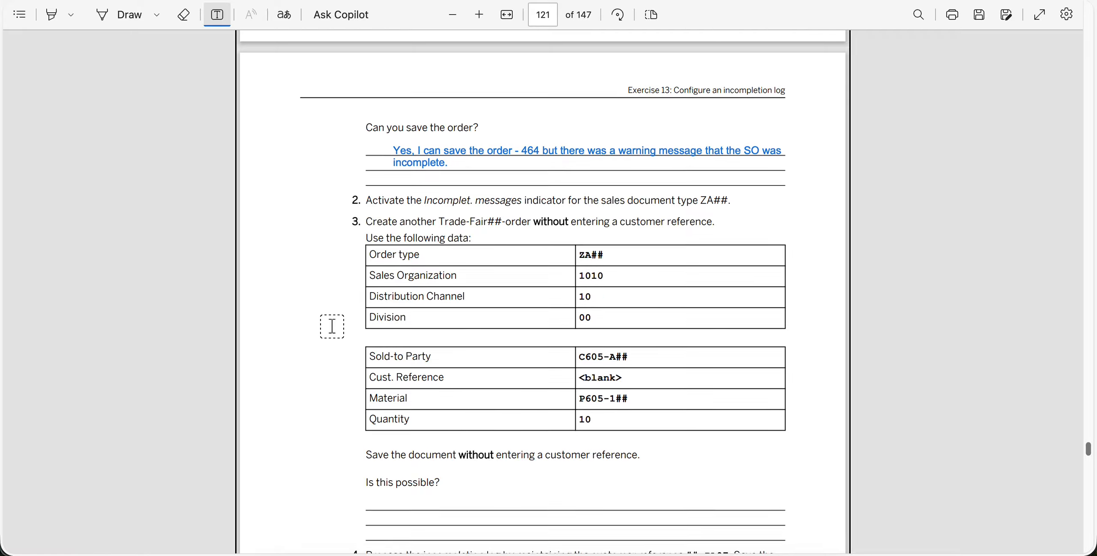
pyautogui.scroll(-1, 332, 327)
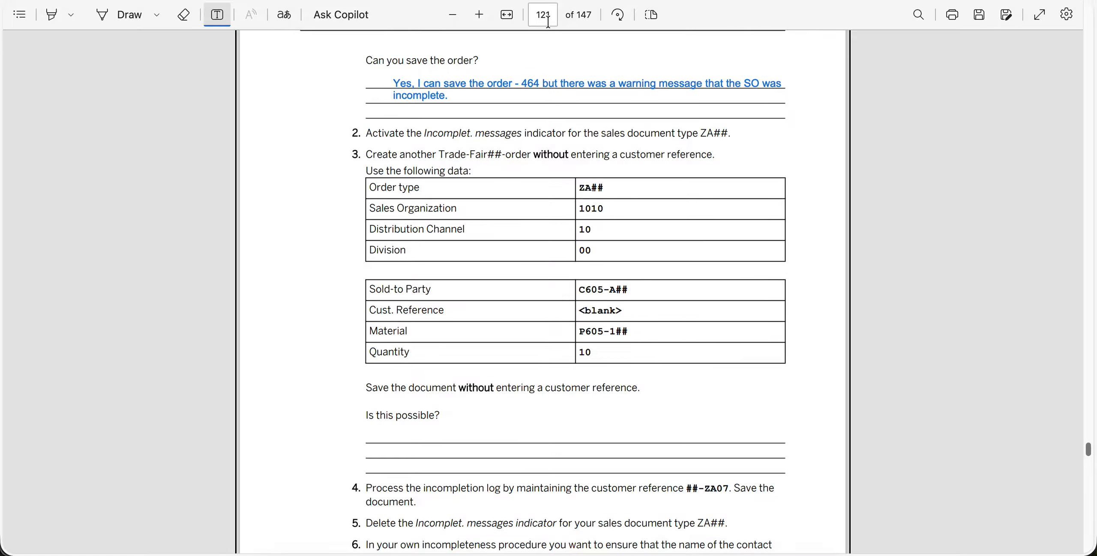
# Return to SAP GUI, close the message details and start VOV8 Document Type Maintenance in a new session
pyautogui.click(267, 1)
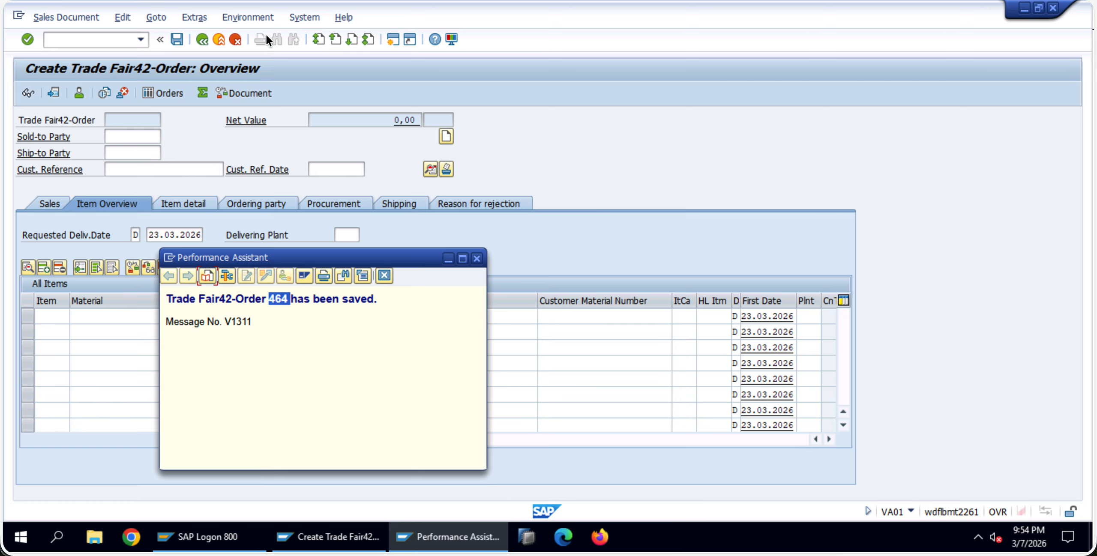
pyautogui.click(477, 257)
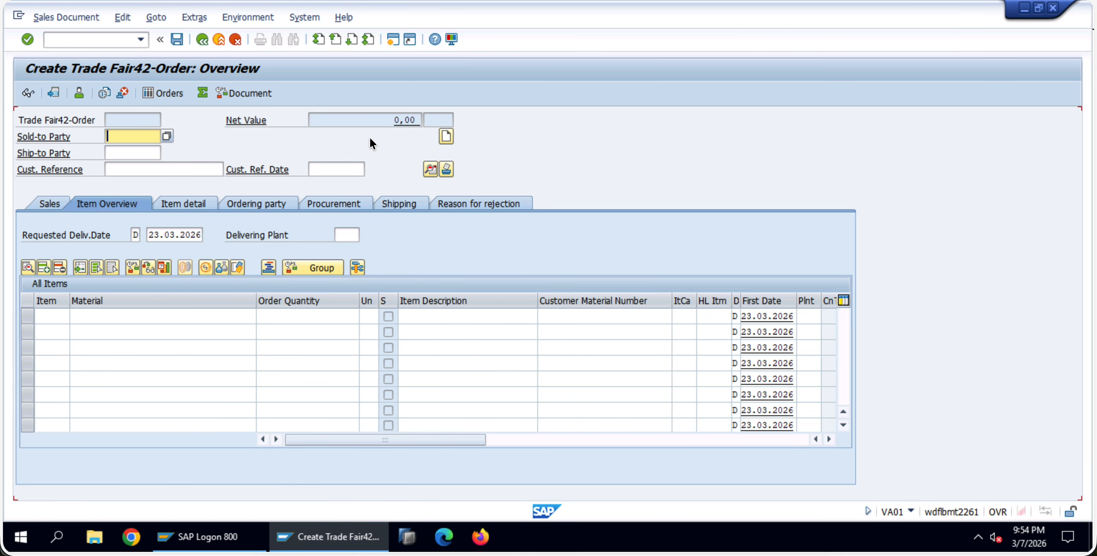
pyautogui.click(393, 40)
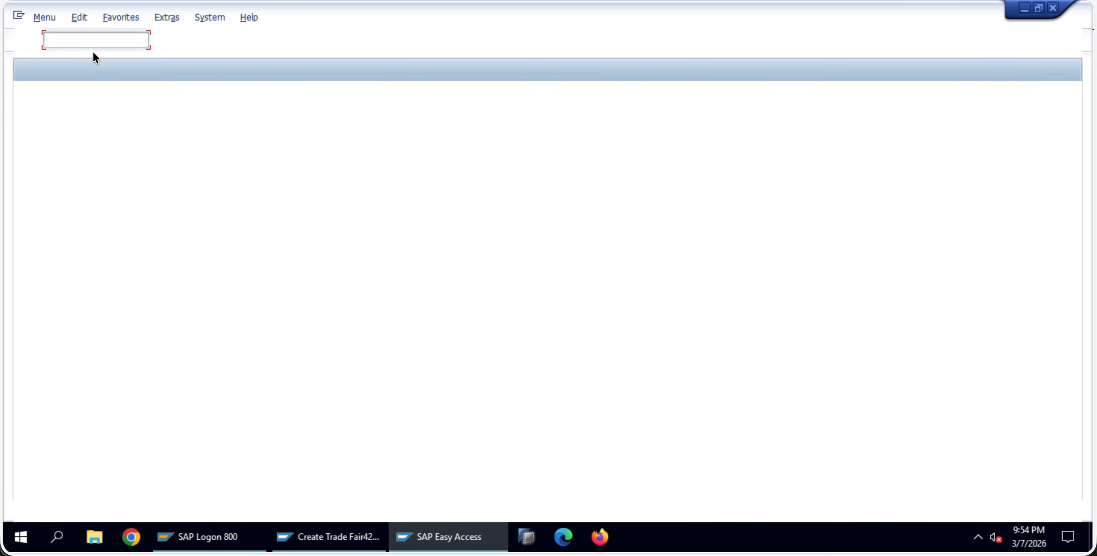
pyautogui.click(88, 39)
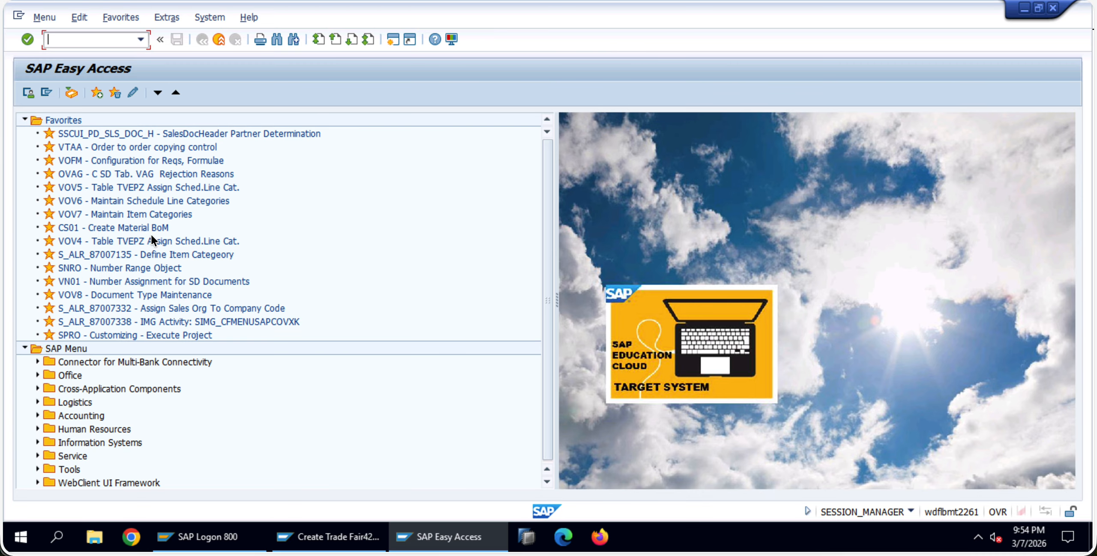
pyautogui.click(164, 214)
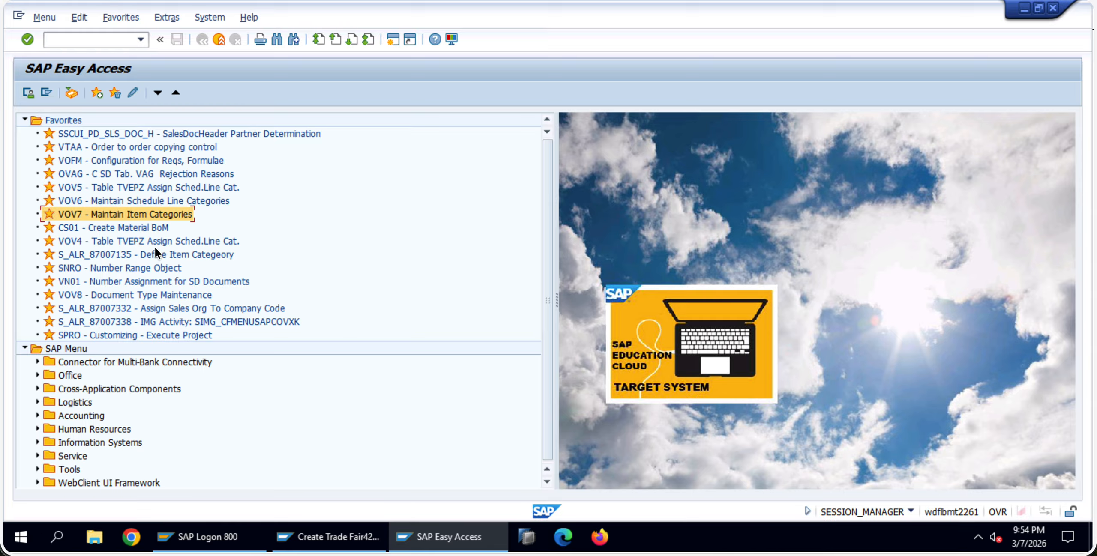
pyautogui.doubleClick(146, 294)
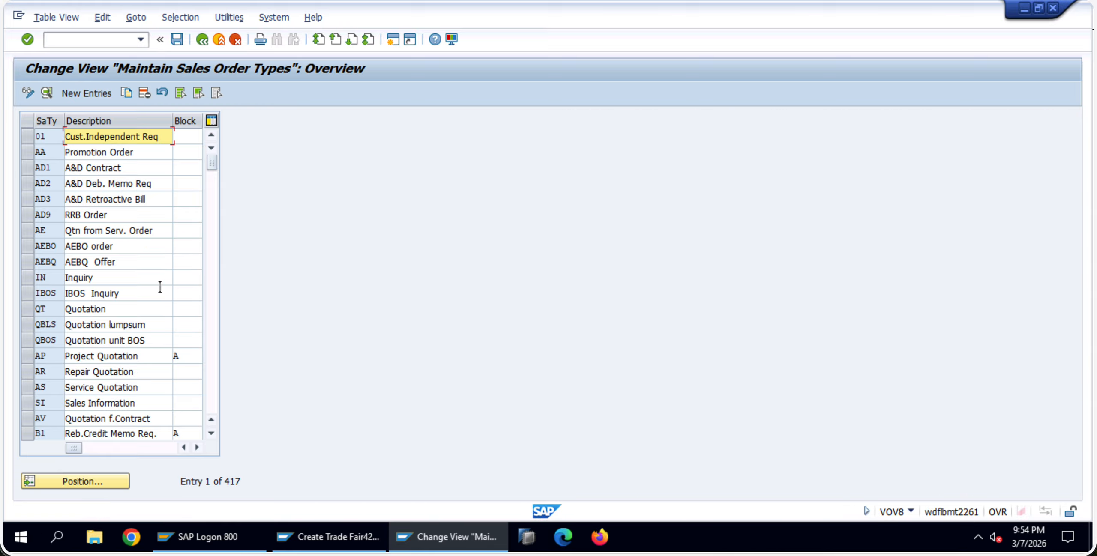
# Find sales document type ZA42 and open its details at the Incomplet.messages indicator under Transaction flow
pyautogui.click(117, 487)
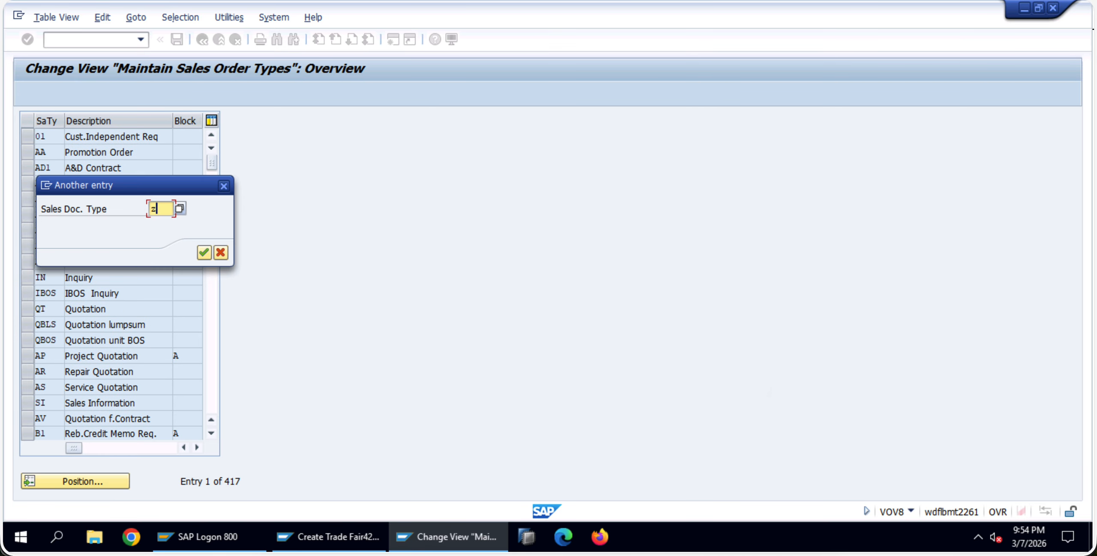
pyautogui.write('ZA42')
pyautogui.press('Return')
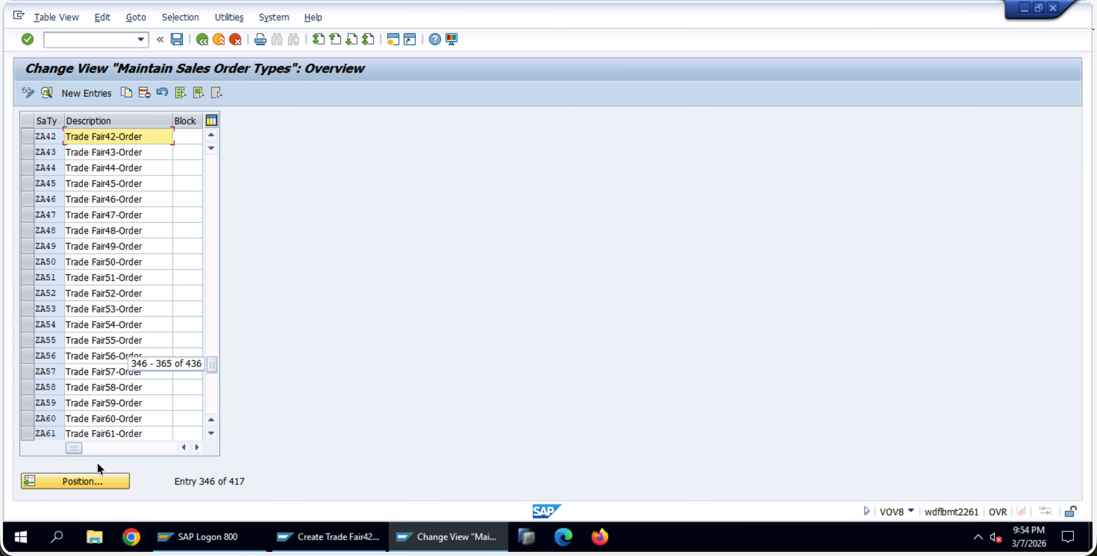
pyautogui.doubleClick(145, 137)
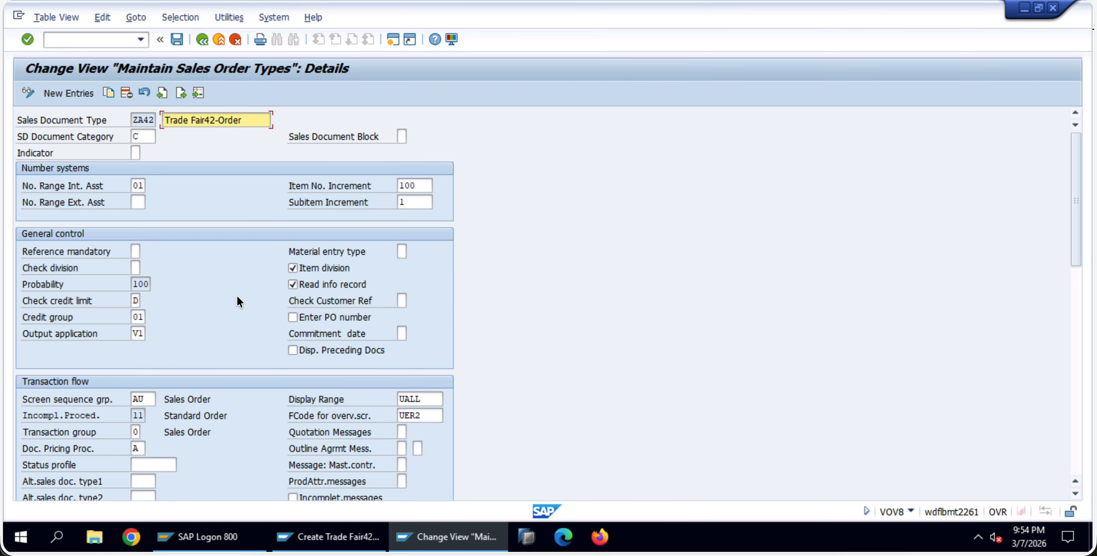
pyautogui.scroll(-1, 237, 297)
pyautogui.scroll(1, 236, 297)
pyautogui.scroll(-3, 443, 316)
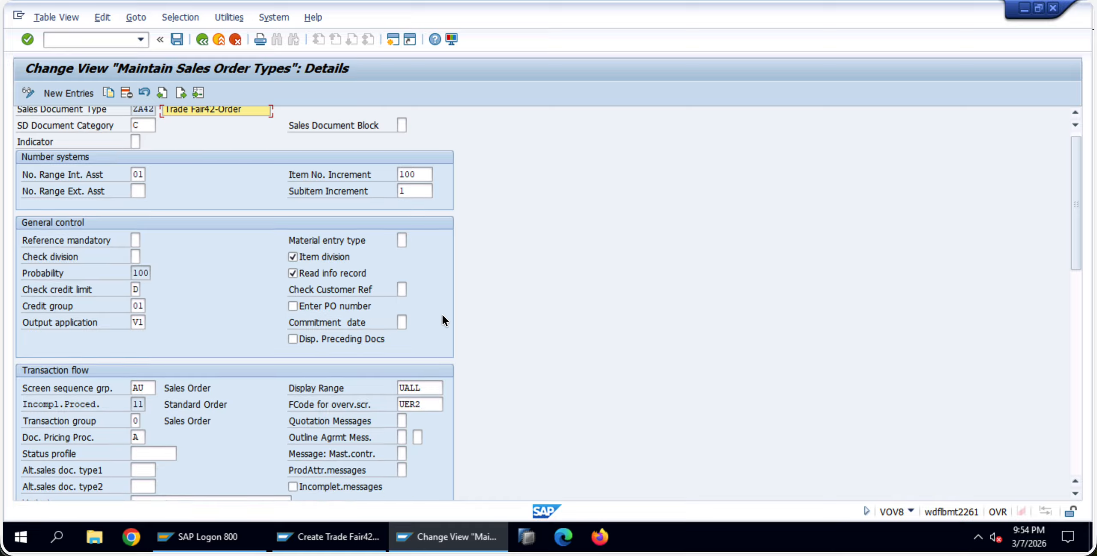
pyautogui.scroll(-1, 442, 320)
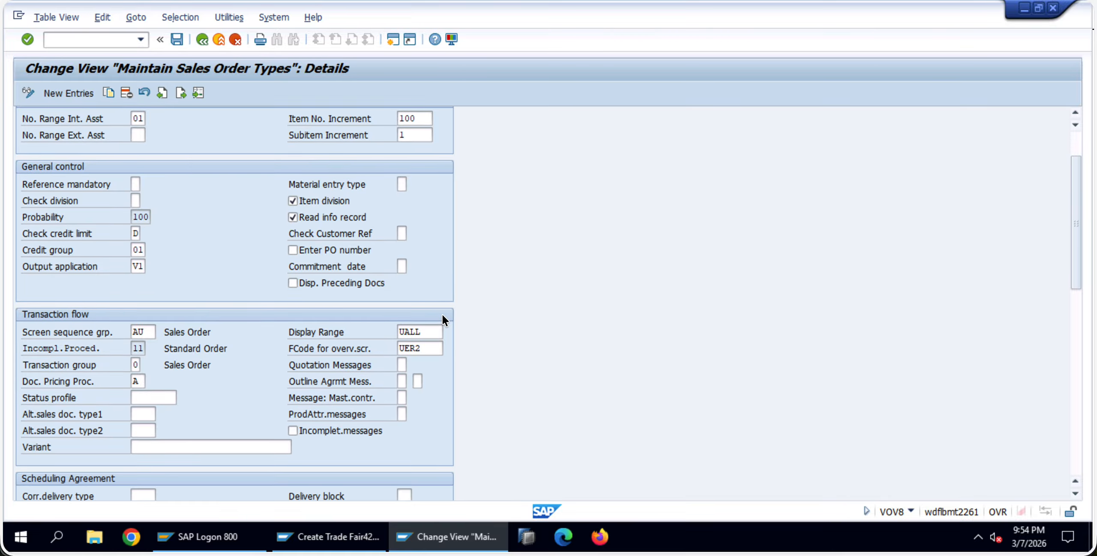
# Read the field help for the Incomplet.messages indicator in the Transaction flow section, and close it
pyautogui.scroll(-2, 443, 319)
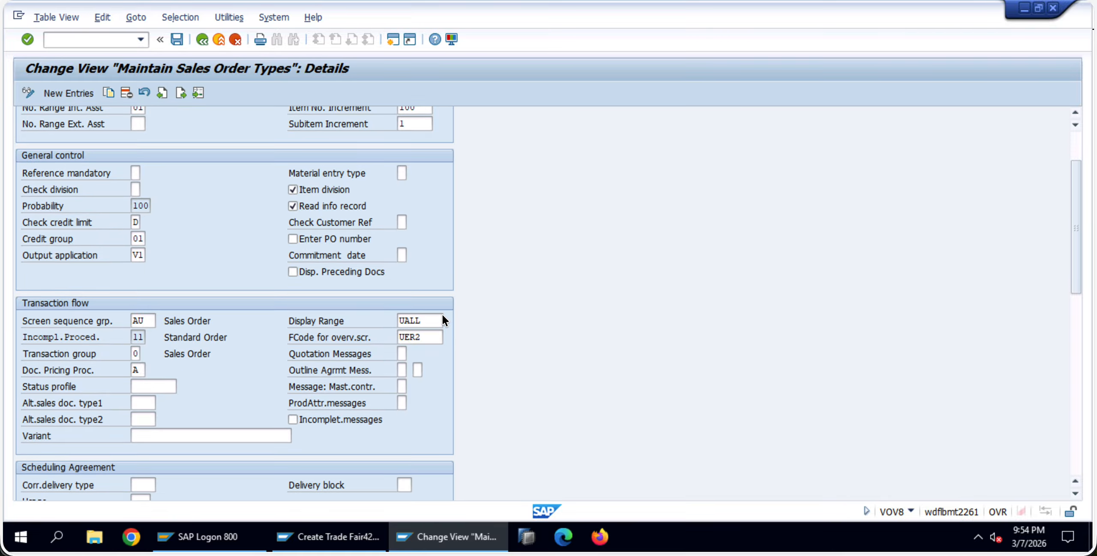
pyautogui.scroll(-2, 442, 321)
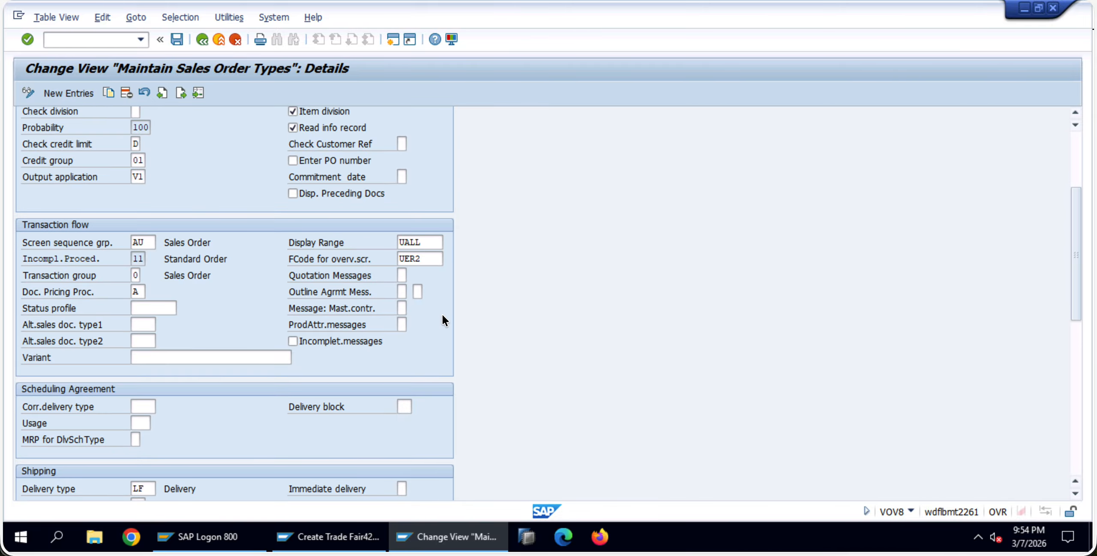
pyautogui.rightClick(352, 341)
pyautogui.click(445, 68)
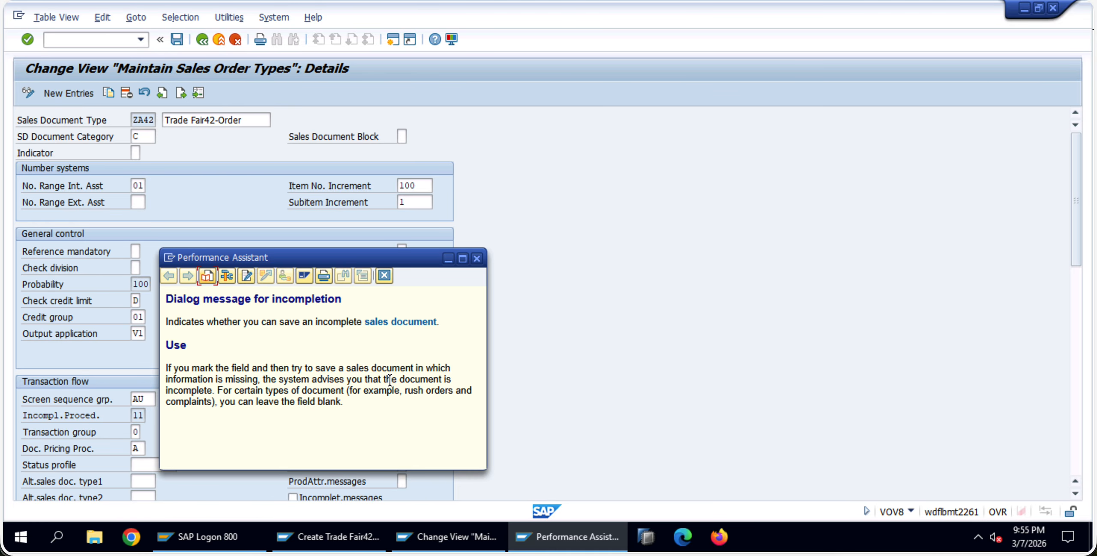
pyautogui.click(274, 403)
pyautogui.moveTo(274, 402); pyautogui.dragTo(234, 365)
pyautogui.click(234, 366)
pyautogui.press('Escape')
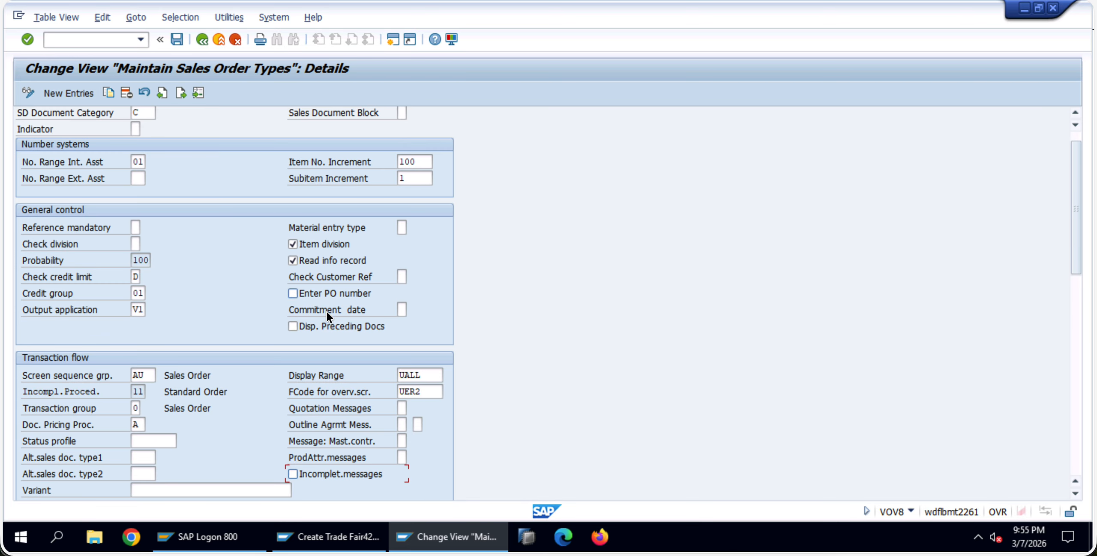
# Activate the Incomplet.messages indicator for sales document type ZA42 and save the change
pyautogui.scroll(-1, 469, 466)
pyautogui.scroll(2, 469, 456)
pyautogui.scroll(-1, 477, 427)
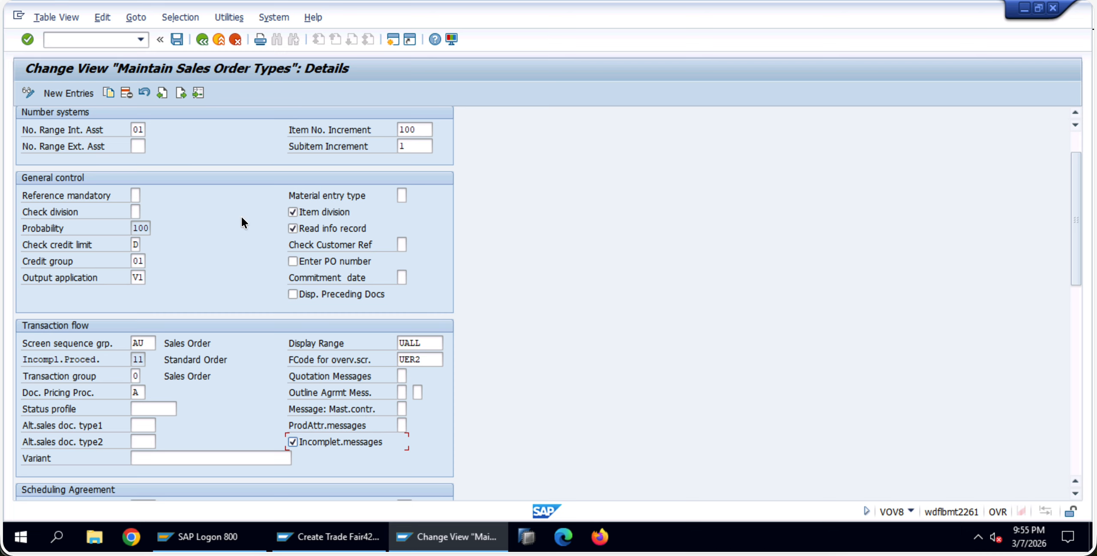
pyautogui.click(177, 40)
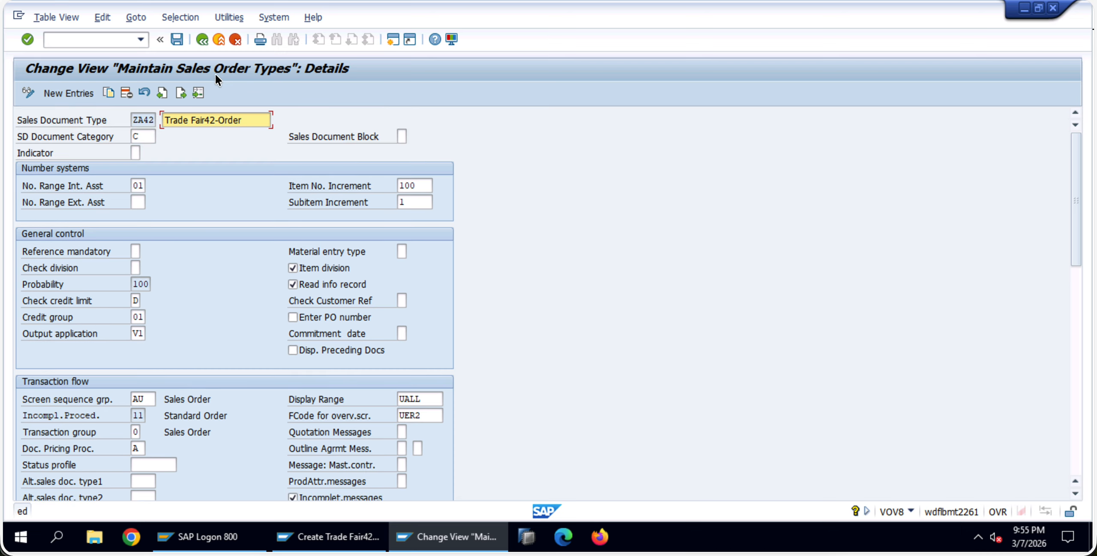
# In the other session, leave the open order and start VA01 for order type ZA42 with sales area 1010, 10, 00
pyautogui.click(328, 537)
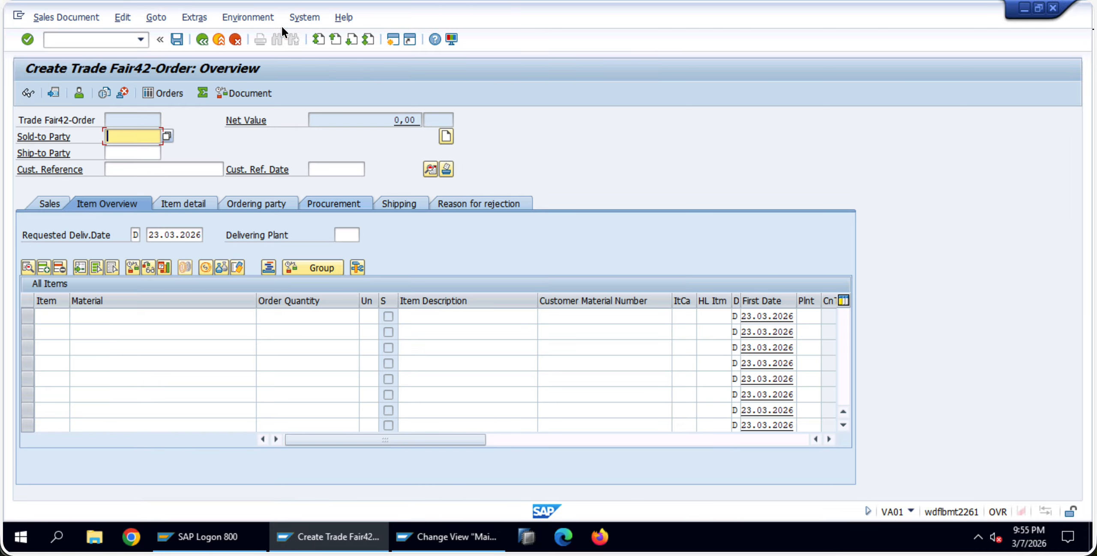
pyautogui.click(235, 39)
pyautogui.click(235, 39)
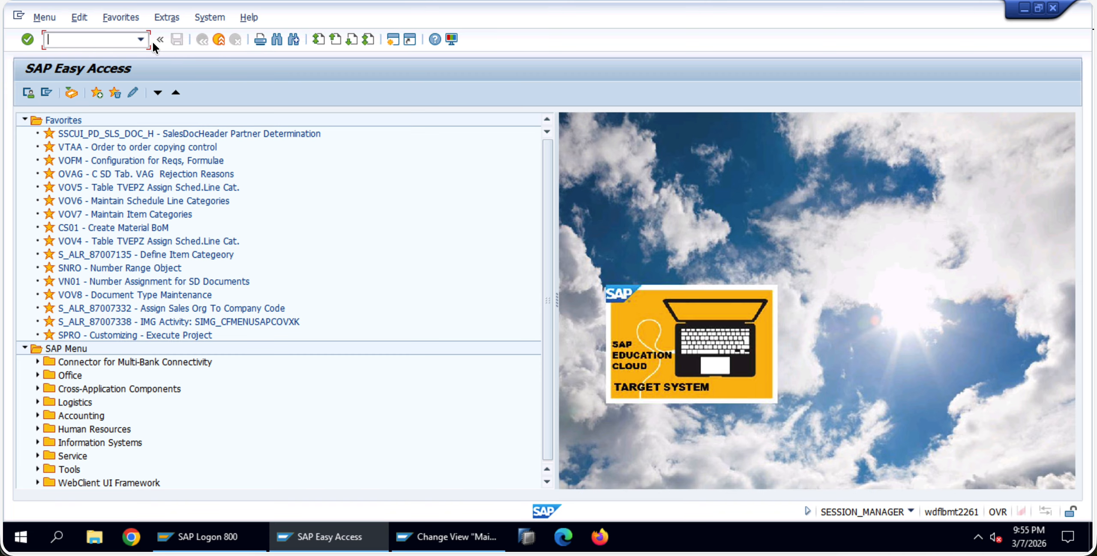
pyautogui.write('va01')
pyautogui.press('Return')
pyautogui.press('Return')
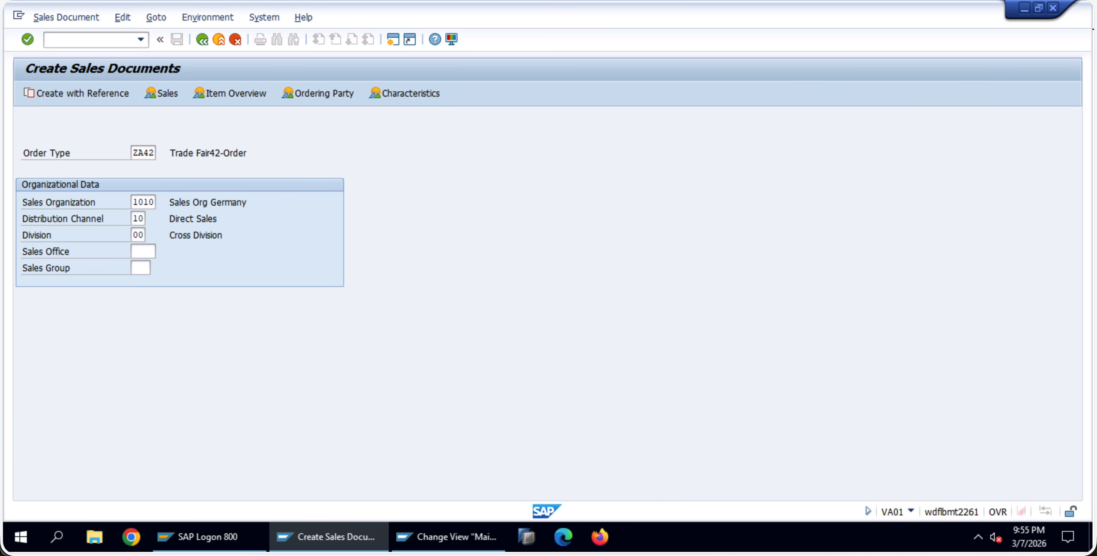
pyautogui.press('space')
# Enter the sold-to party's customer number and material P605-142 with quantity 1, skipping the customer reference
pyautogui.click(135, 153)
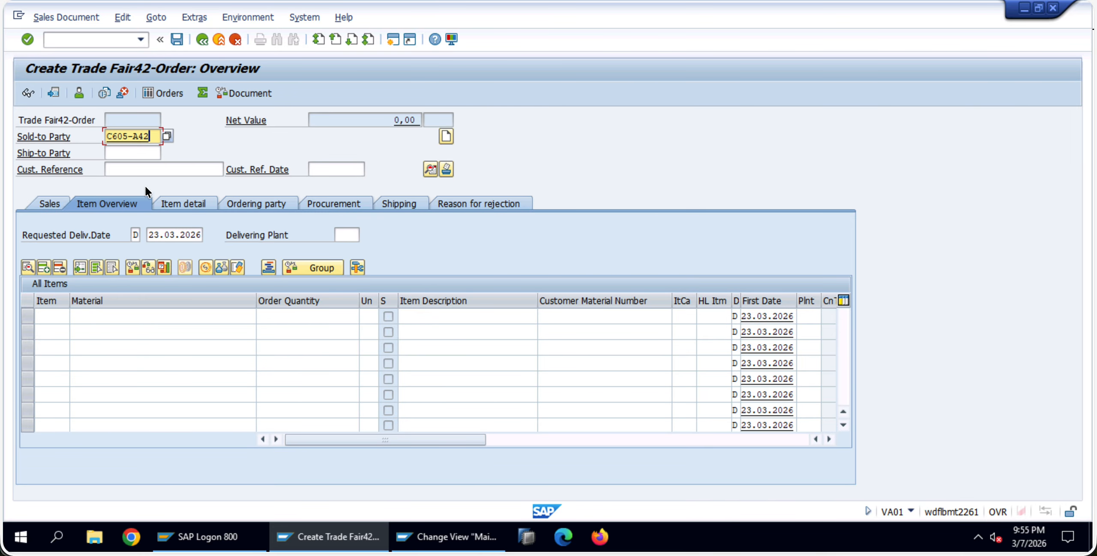
pyautogui.click(155, 318)
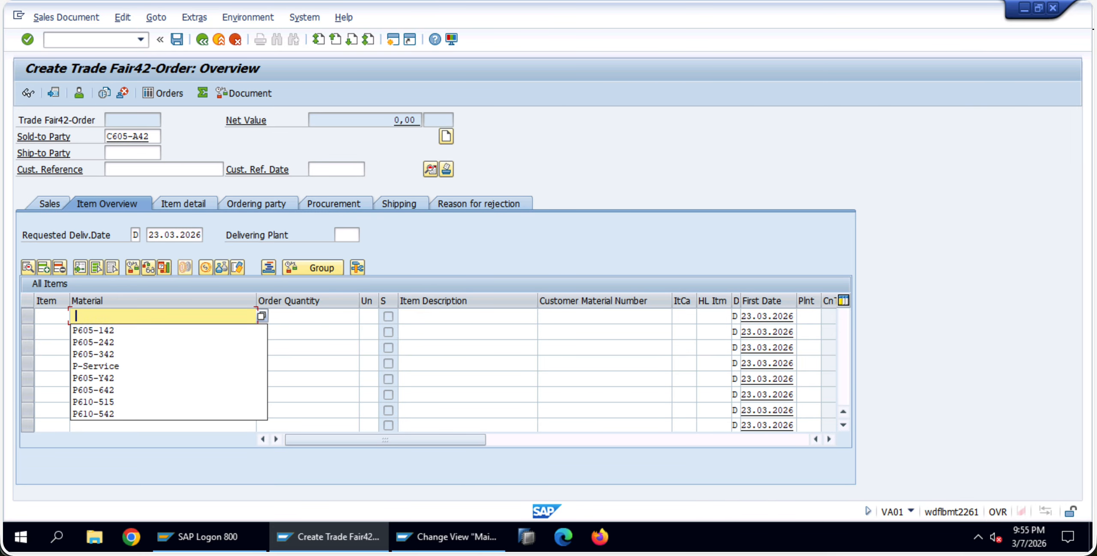
pyautogui.click(167, 331)
pyautogui.click(296, 317)
pyautogui.write('1')
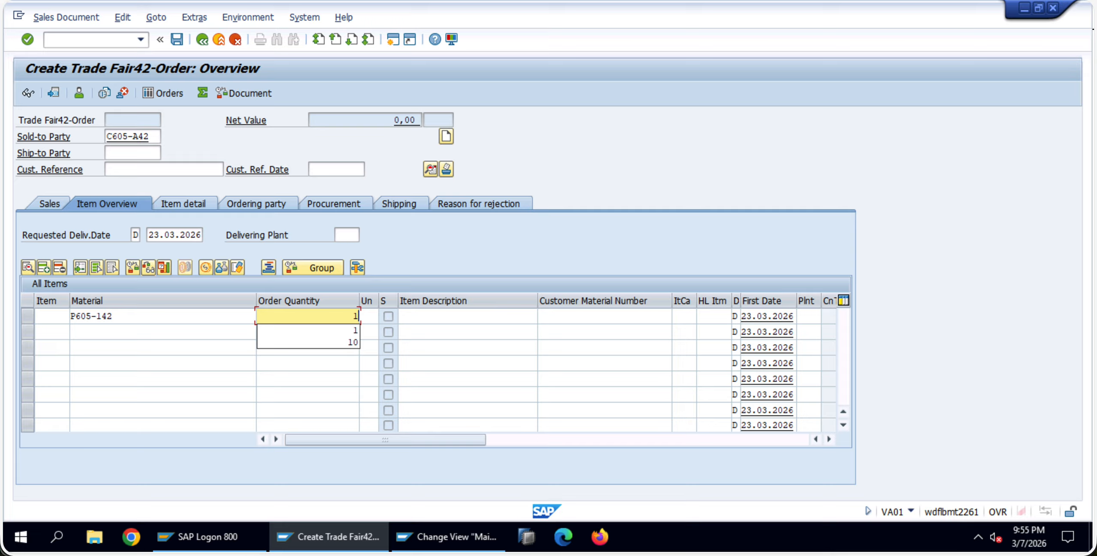
pyautogui.press('Return')
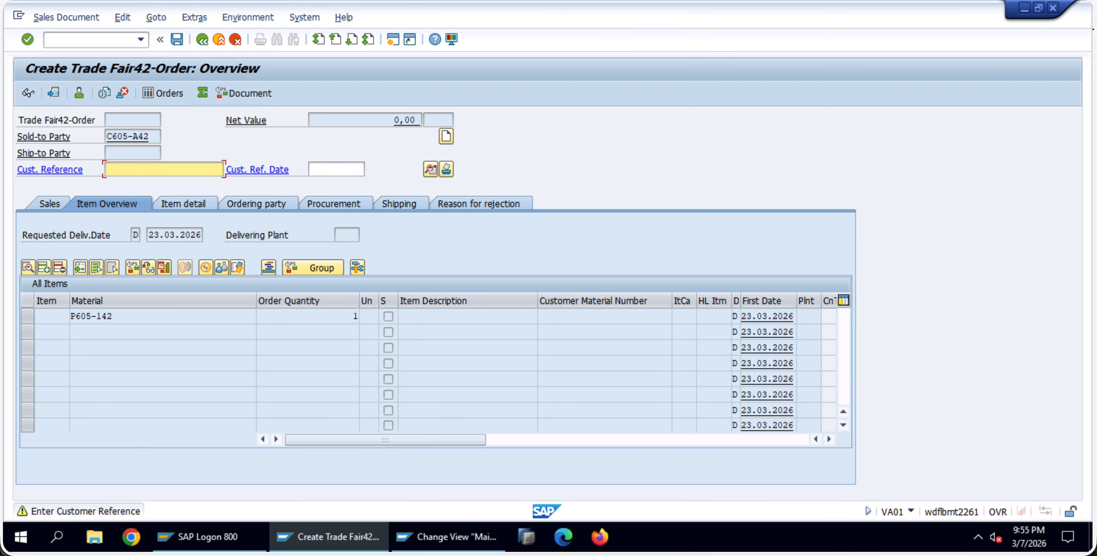
pyautogui.press('Return')
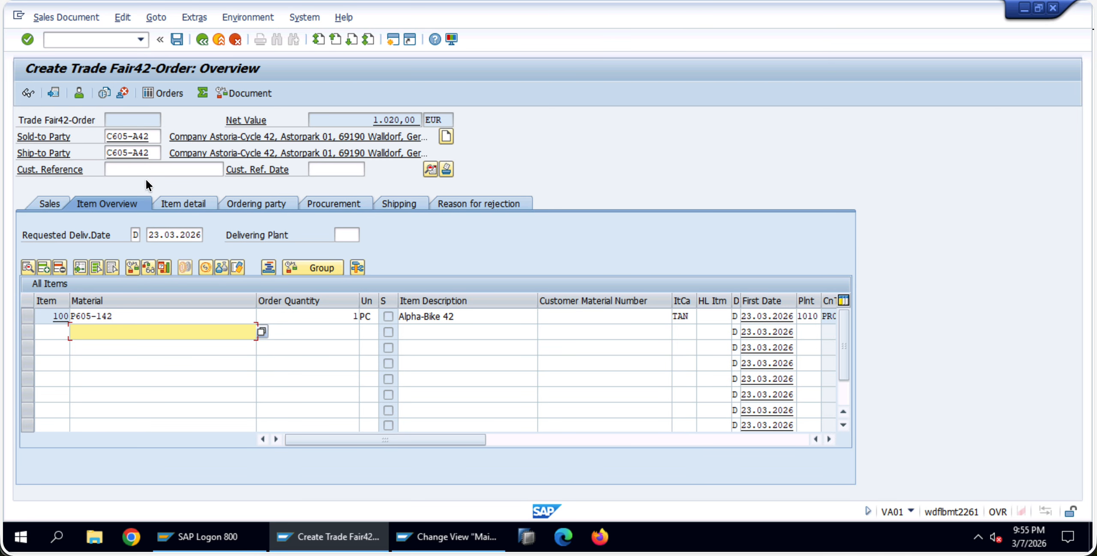
# Try to save the order with a blank customer reference and examine the incompletion log
pyautogui.click(154, 169)
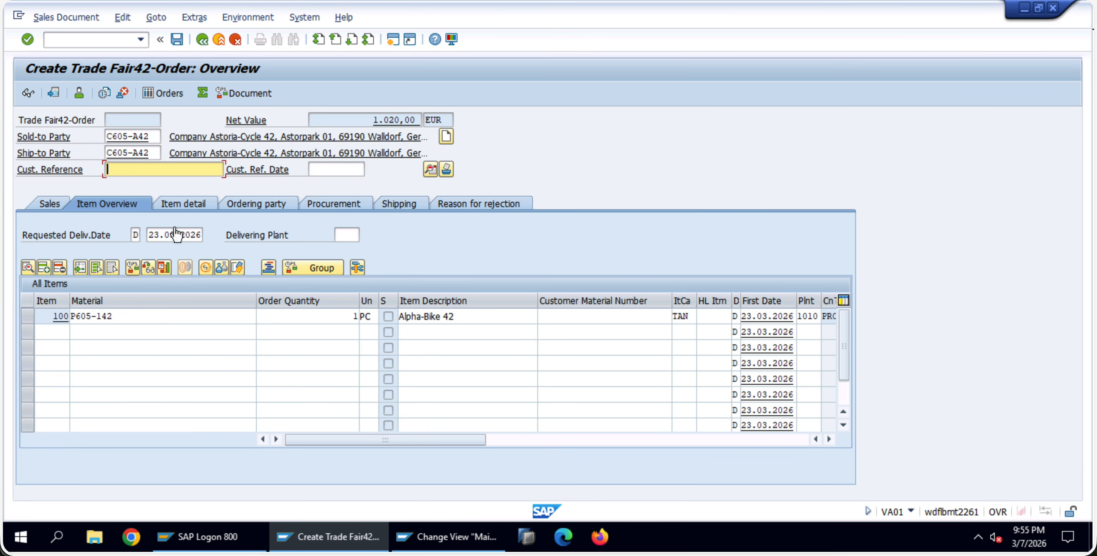
pyautogui.click(181, 41)
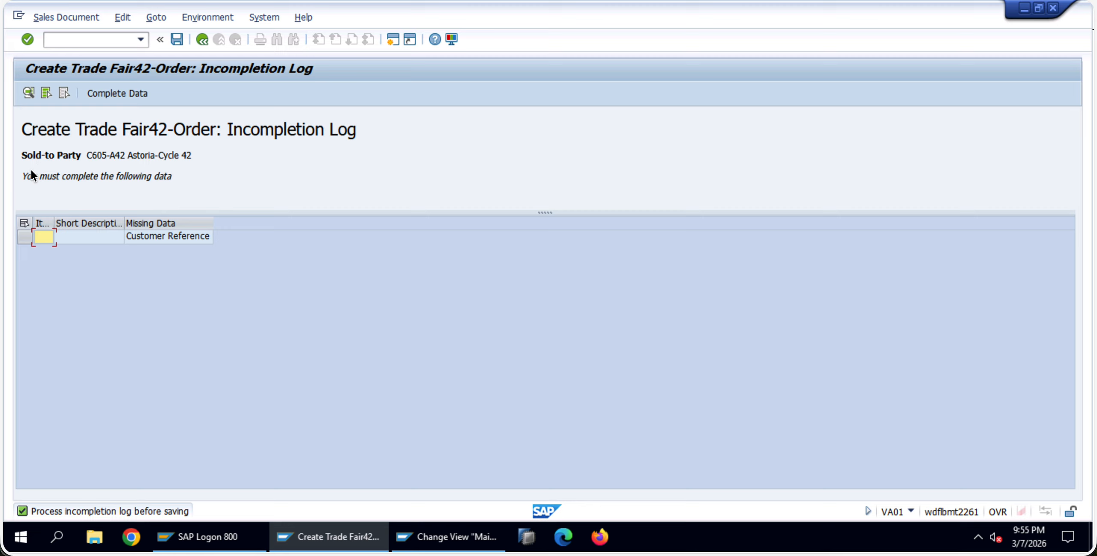
pyautogui.moveTo(23, 174); pyautogui.dragTo(207, 183)
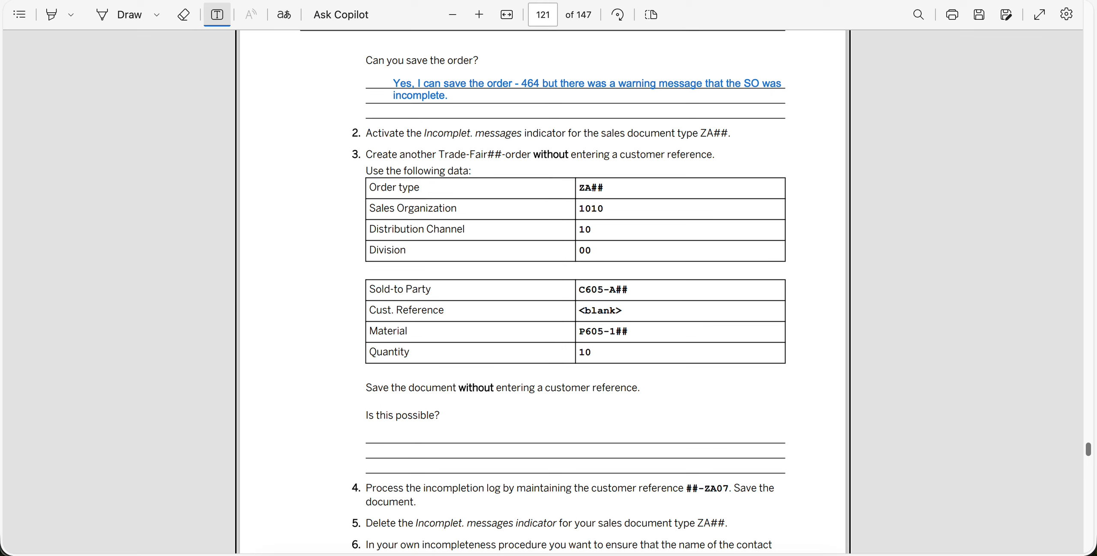
# In the exercise PDF, answer "Is this possible?" with "No, it's not possible because of the incomplete messages"
pyautogui.click(397, 435)
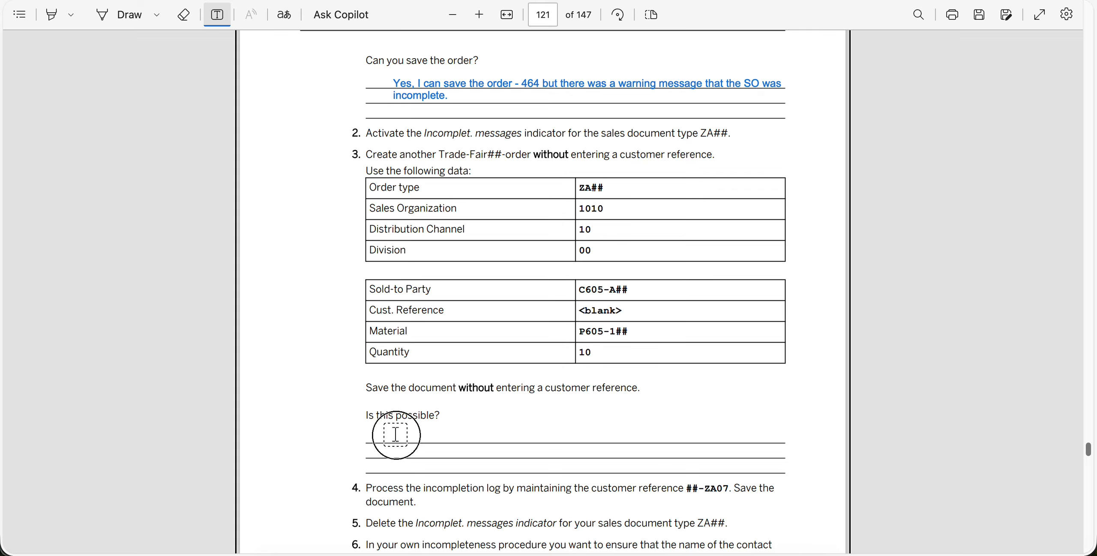
pyautogui.write("No, it's ")
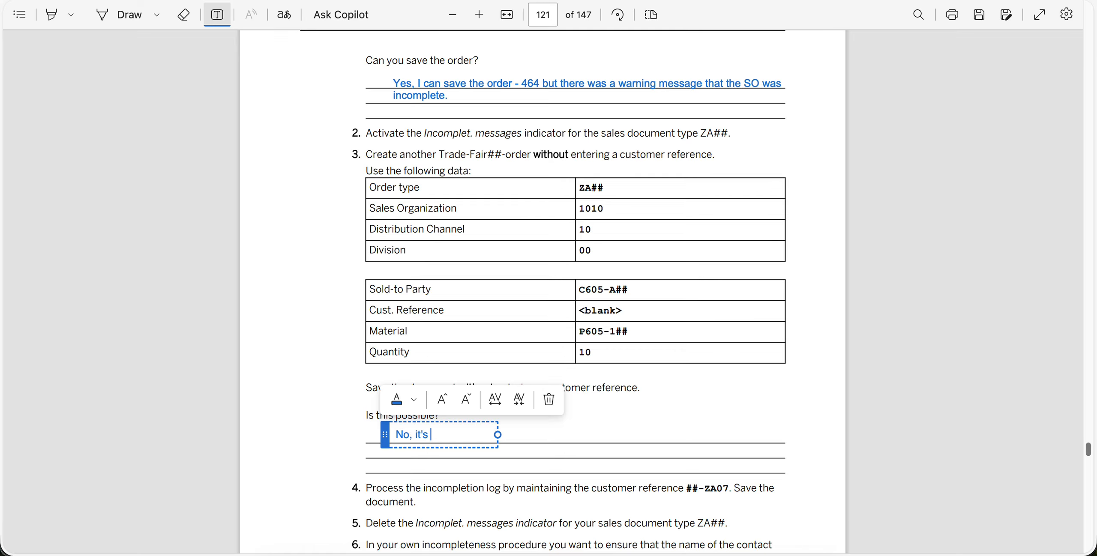
pyautogui.write('not possible becau')
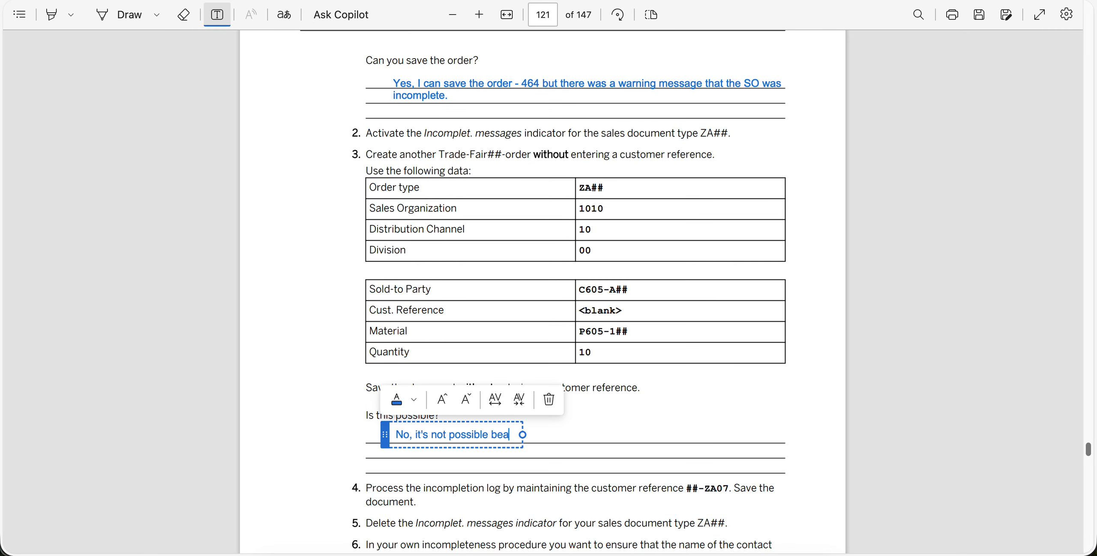
pyautogui.write('se of the ')
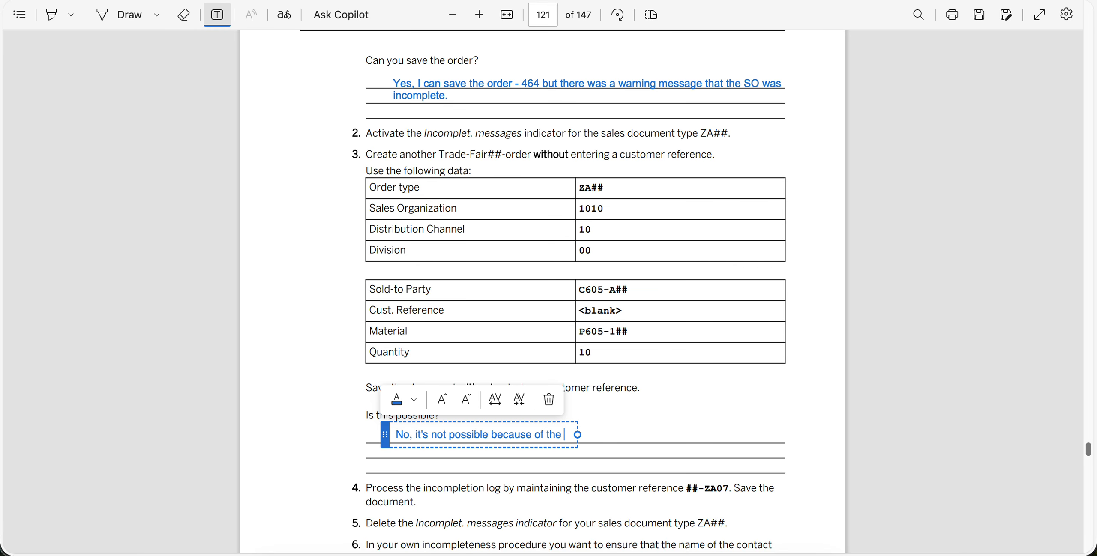
pyautogui.write('incompelte')
pyautogui.press('BackSpace')
pyautogui.press('BackSpace')
pyautogui.press('BackSpace')
pyautogui.press('BackSpace')
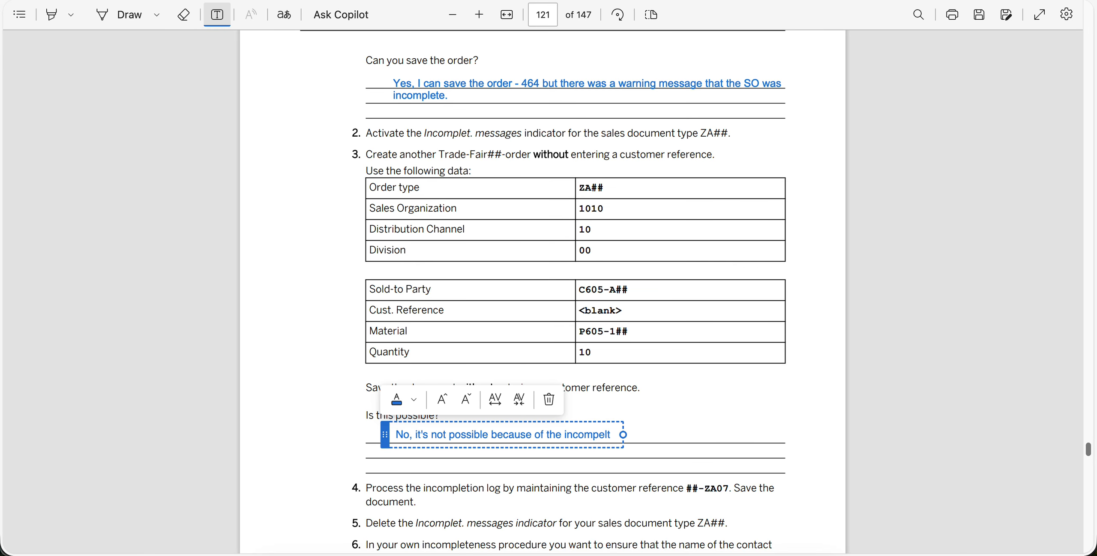
pyautogui.write('lete messages')
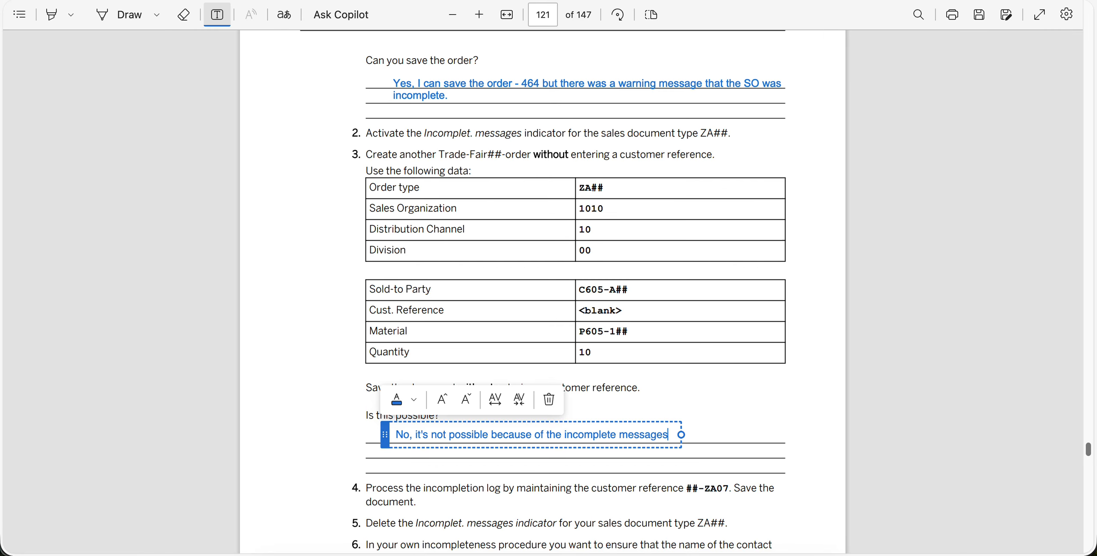
pyautogui.press('Escape')
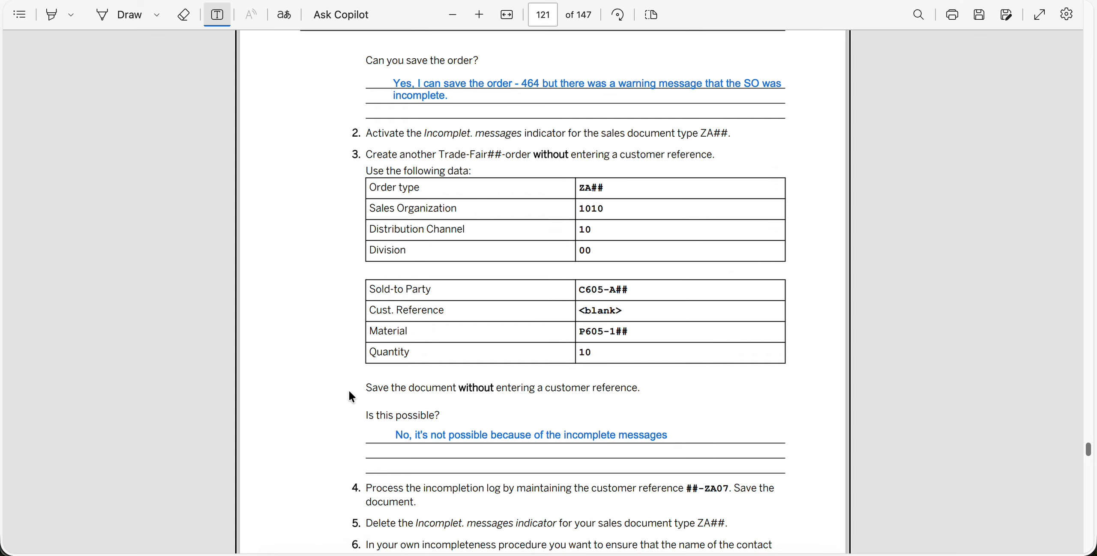
# Read exercise tasks 4 to 6, return to SAP GUI and open the missing Customer Reference entry from the incompletion log
pyautogui.scroll(-2, 347, 395)
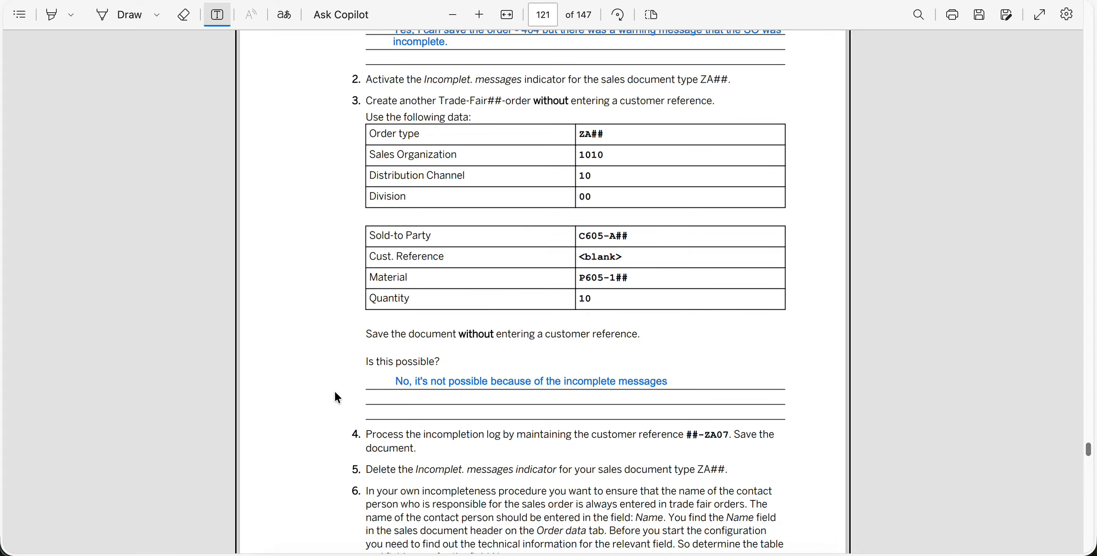
pyautogui.scroll(-5, 336, 395)
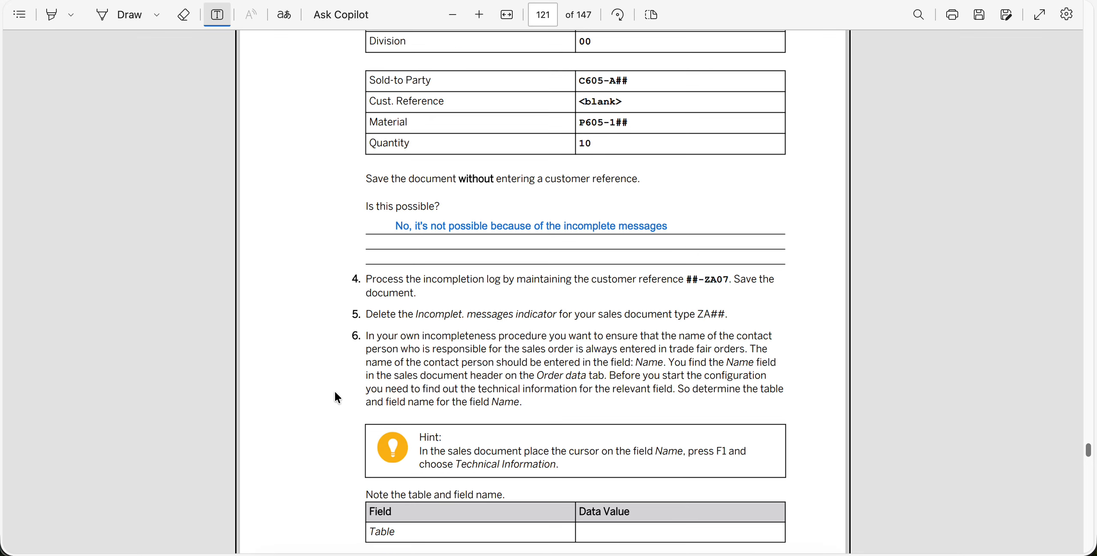
pyautogui.scroll(-1, 335, 391)
pyautogui.click(412, 0)
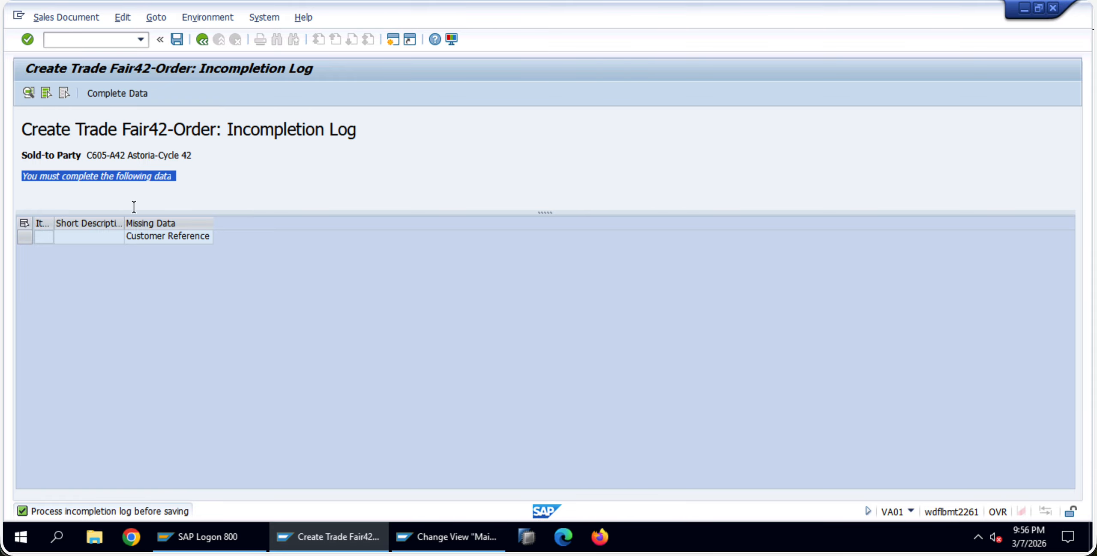
pyautogui.doubleClick(43, 236)
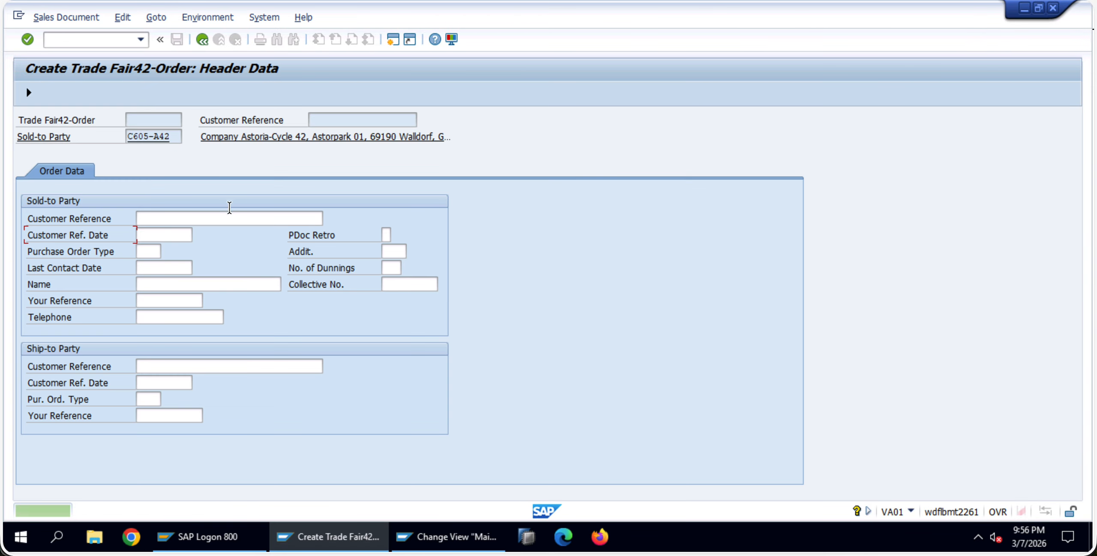
pyautogui.click(228, 219)
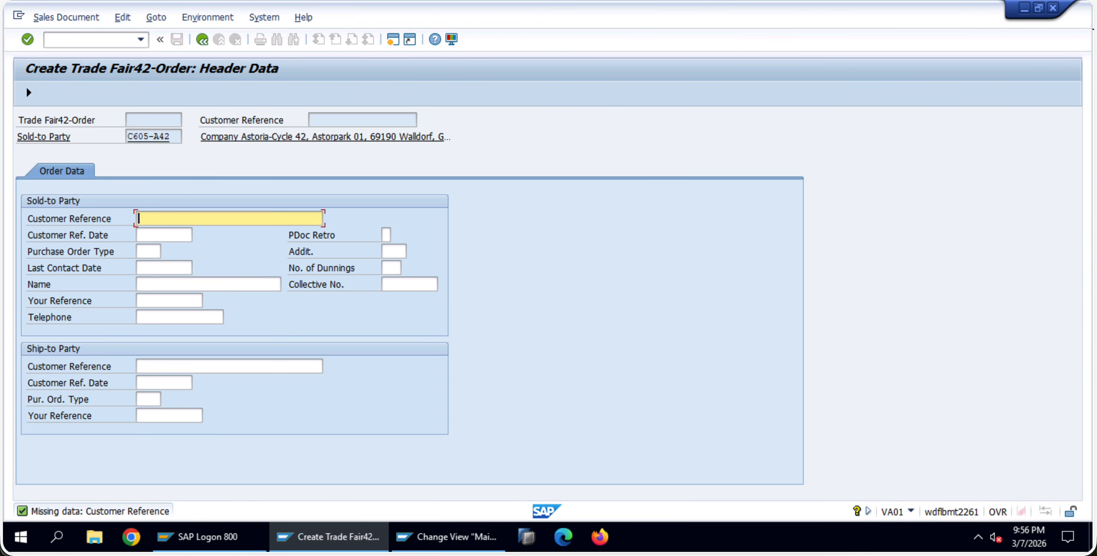
# Check the reference in the exercise PDF, set the sold-to party's Customer Reference to 42-ZA07, return to the order overview and save the order
pyautogui.click(275, 0)
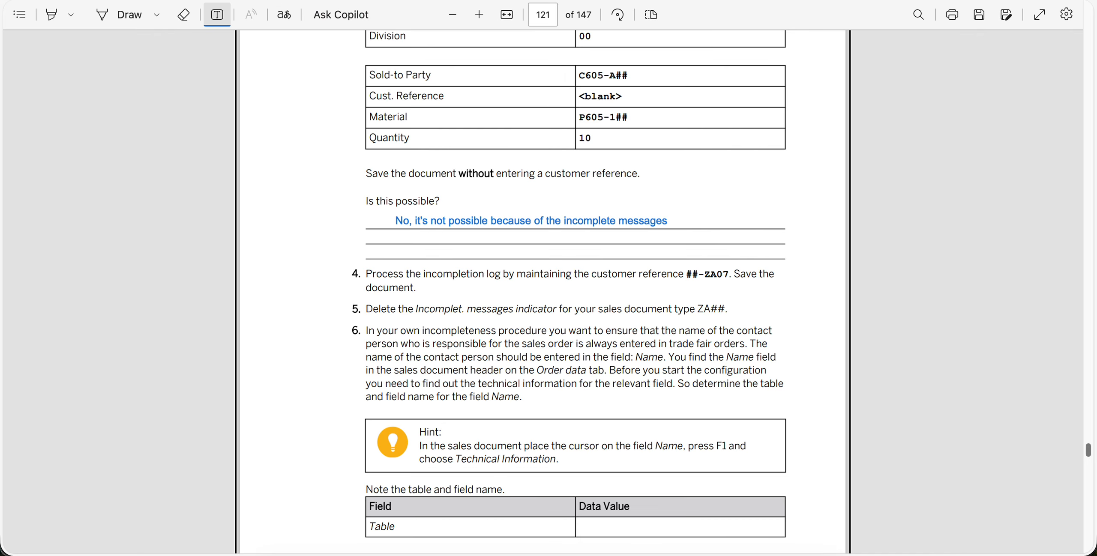
pyautogui.hotkey('alt', 'Tab')
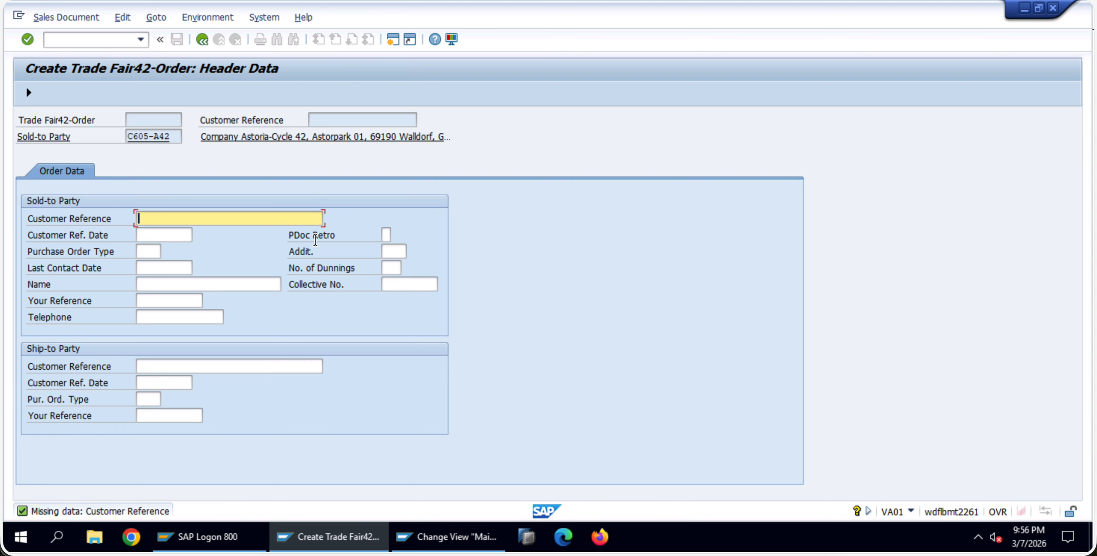
pyautogui.write('42-za07')
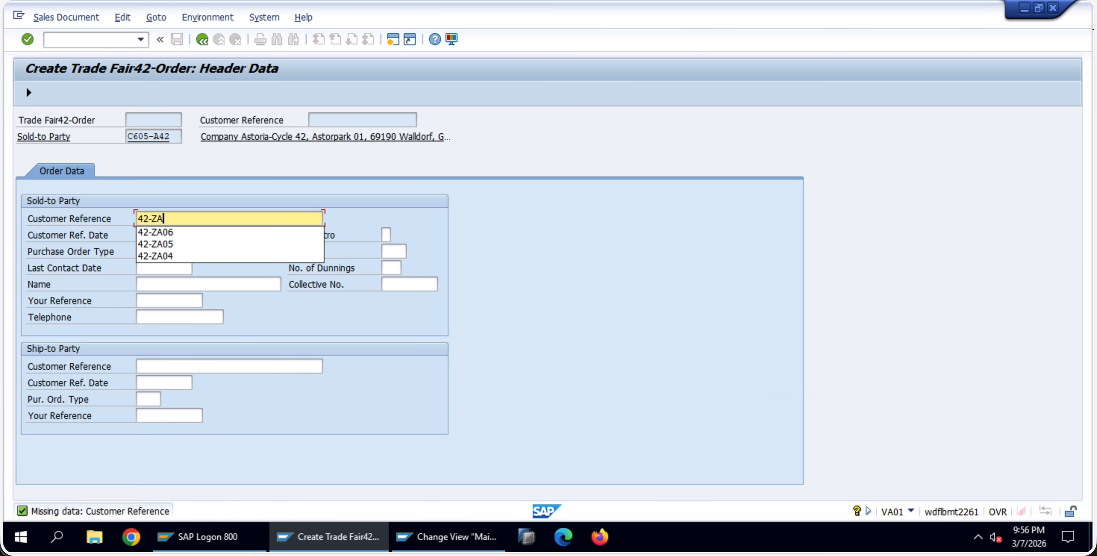
pyautogui.press('Return')
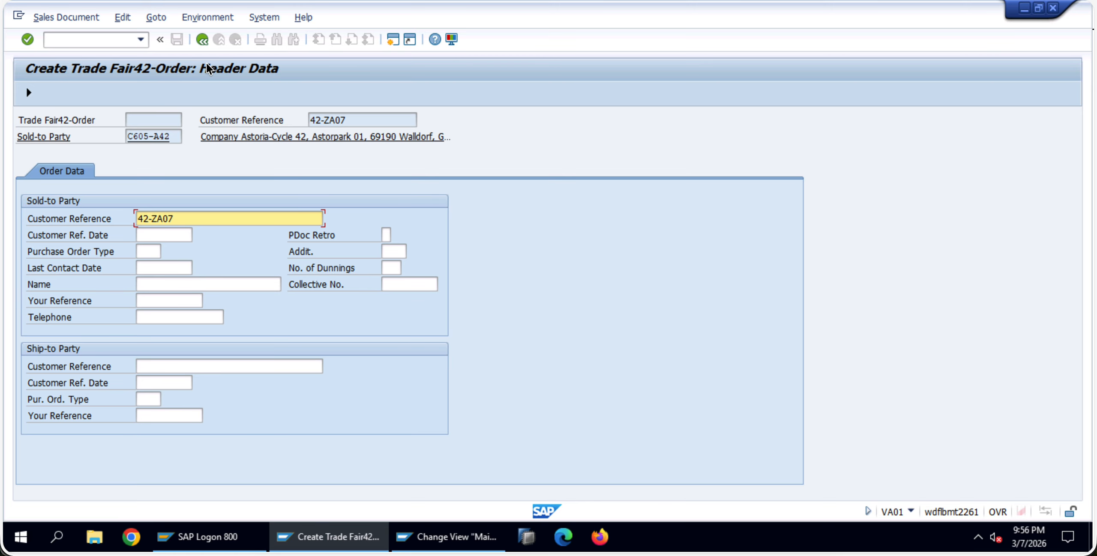
pyautogui.click(202, 40)
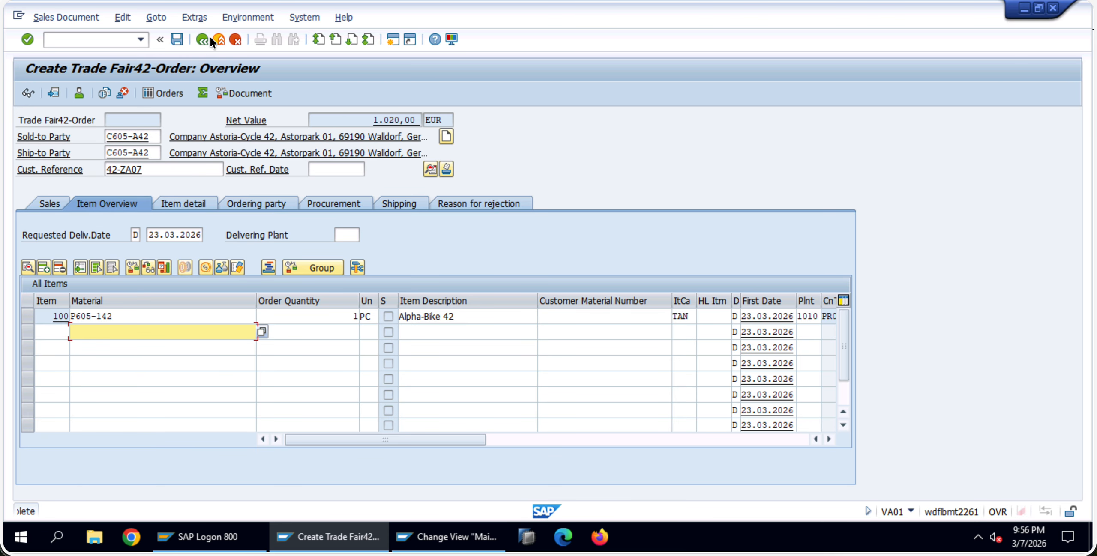
pyautogui.click(177, 39)
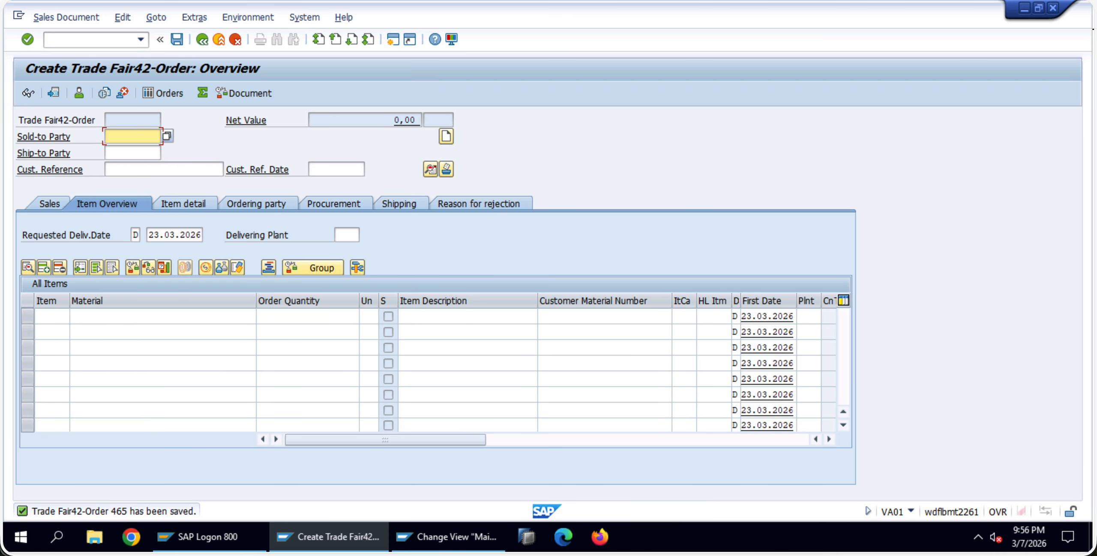
# Check task 5 in the exercise PDF, return to SAP GUI, clear Incomplet.messages for sales document type ZA42 and save
pyautogui.hotkey('alt', 'Tab')
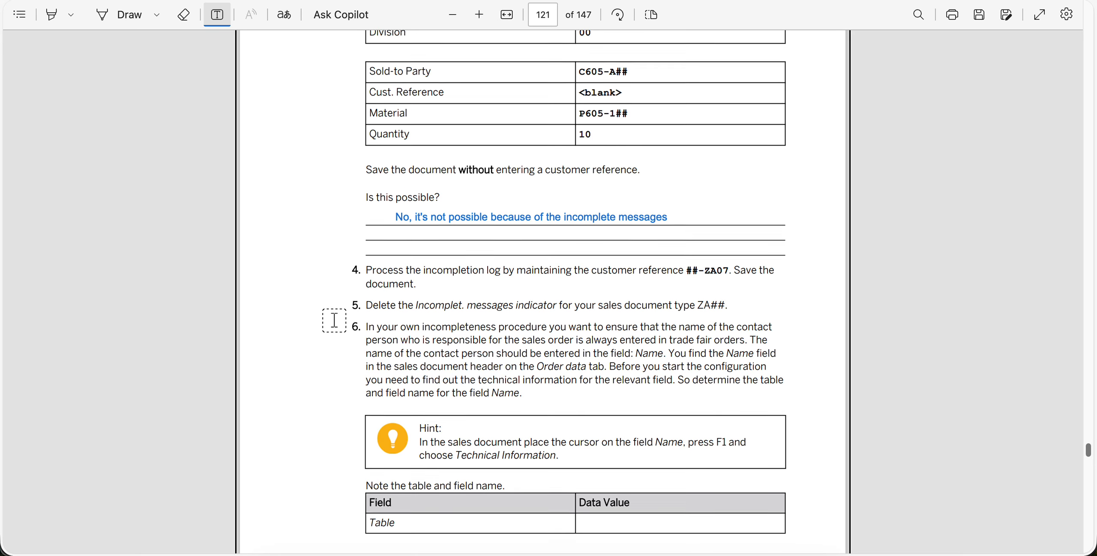
pyautogui.scroll(-2, 334, 320)
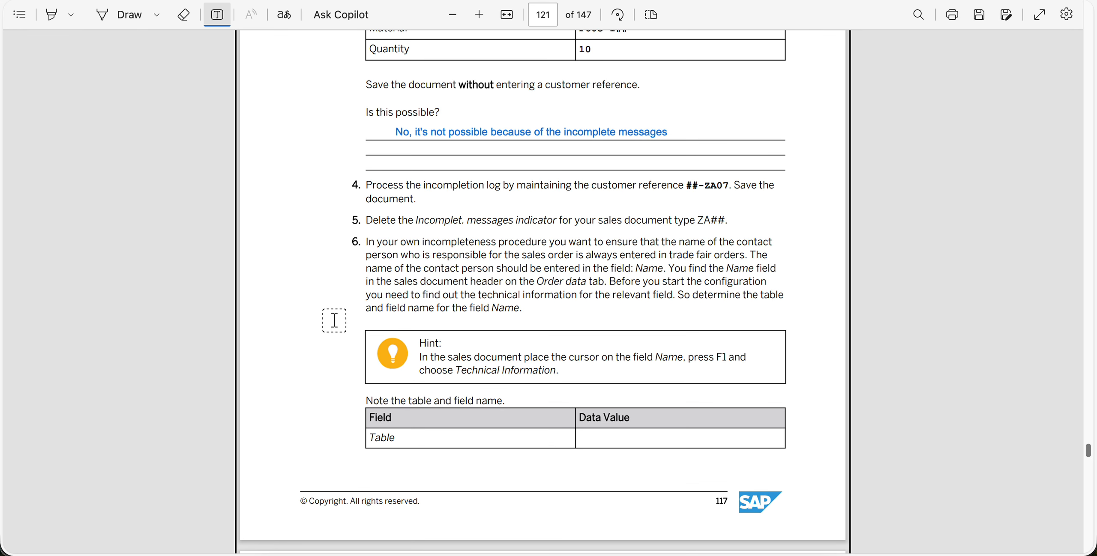
pyautogui.click(336, 1)
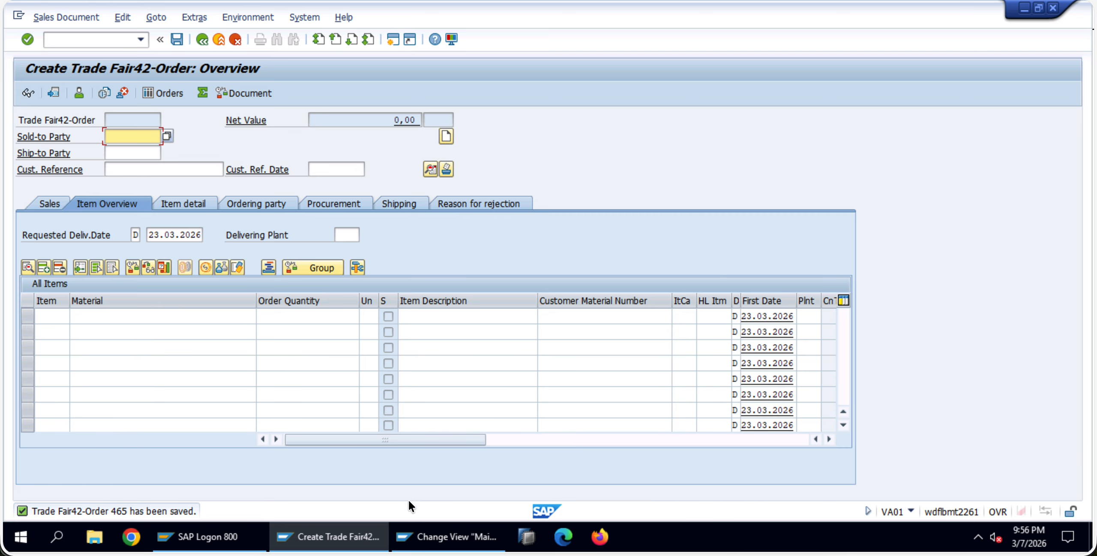
pyautogui.click(446, 537)
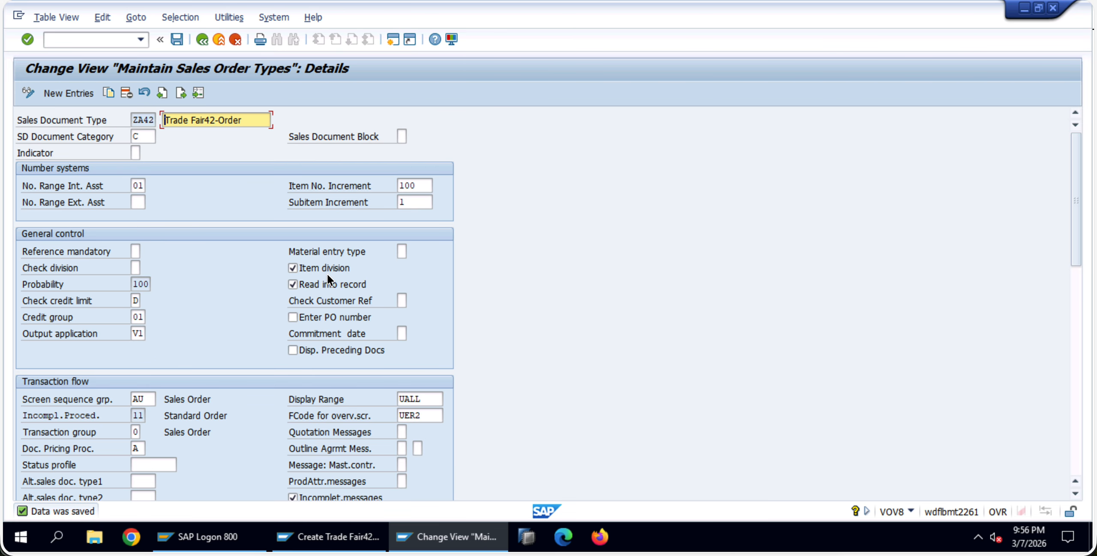
pyautogui.scroll(-2, 338, 413)
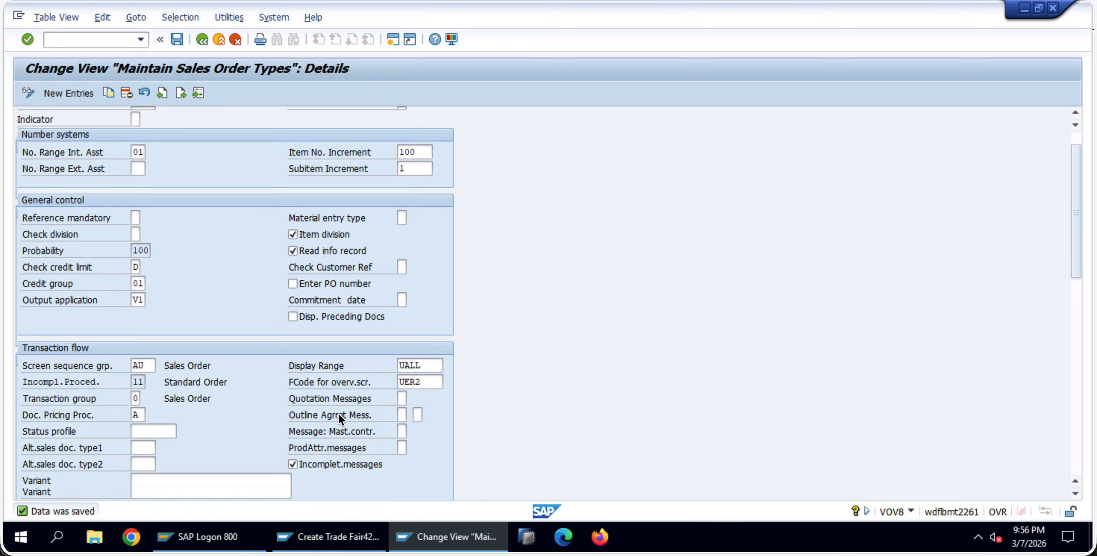
pyautogui.click(300, 463)
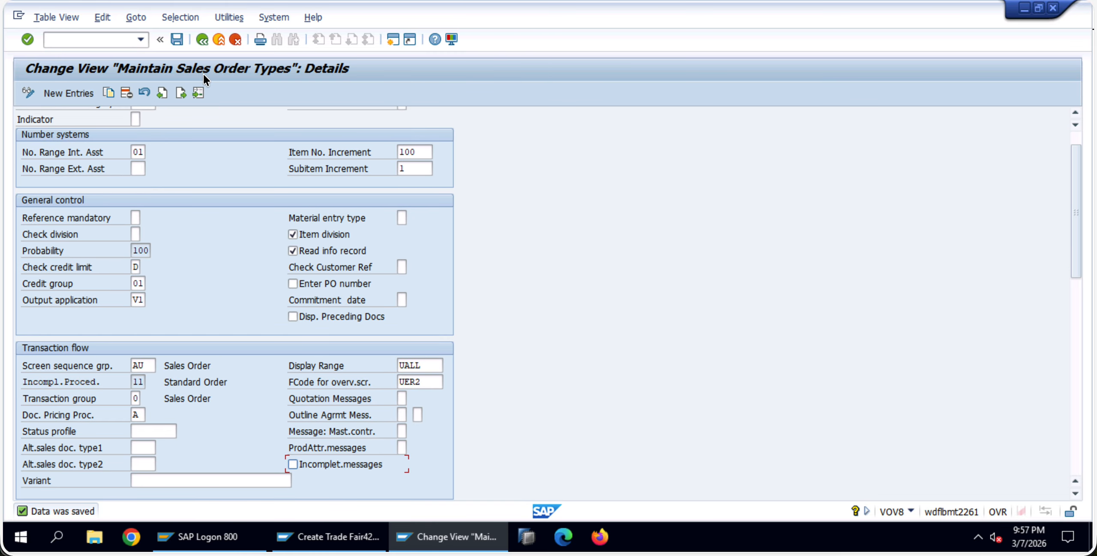
pyautogui.click(176, 39)
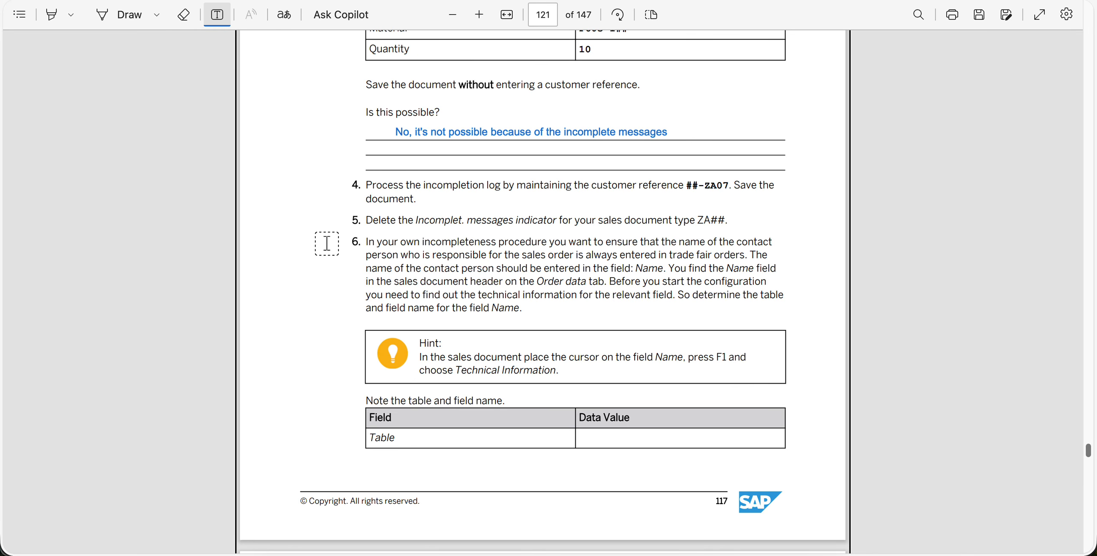
# Read exercise task 6, display the saved trade fair order in SAP GUI and open its header's Order Data
pyautogui.scroll(-1, 327, 243)
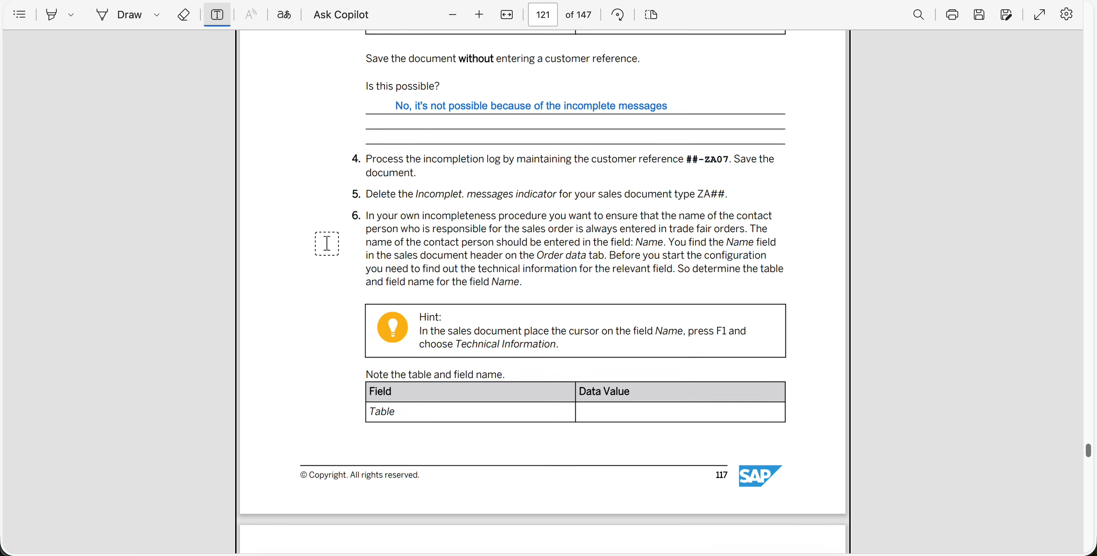
pyautogui.scroll(1, 327, 244)
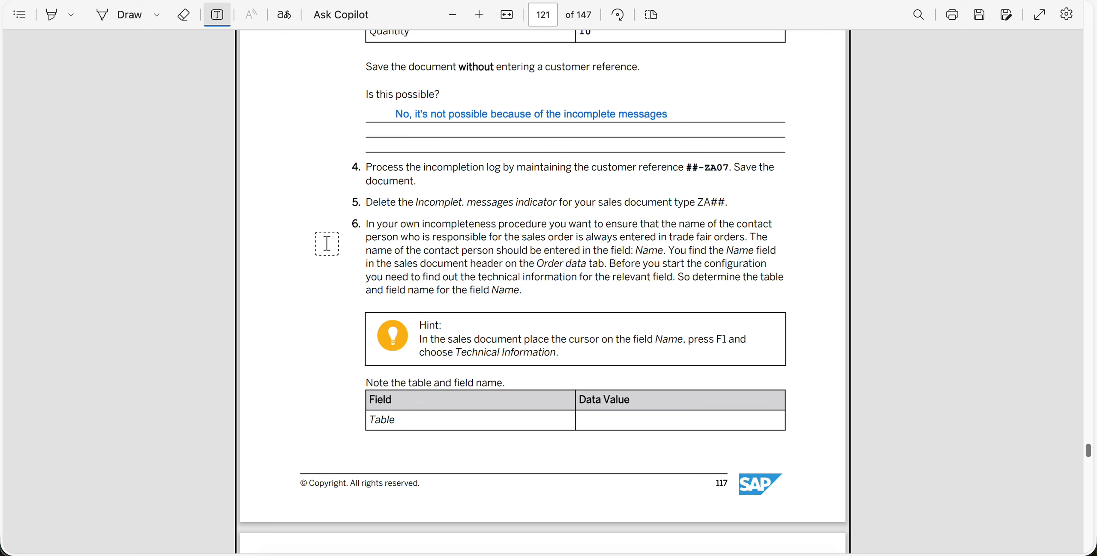
pyautogui.scroll(-2, 327, 243)
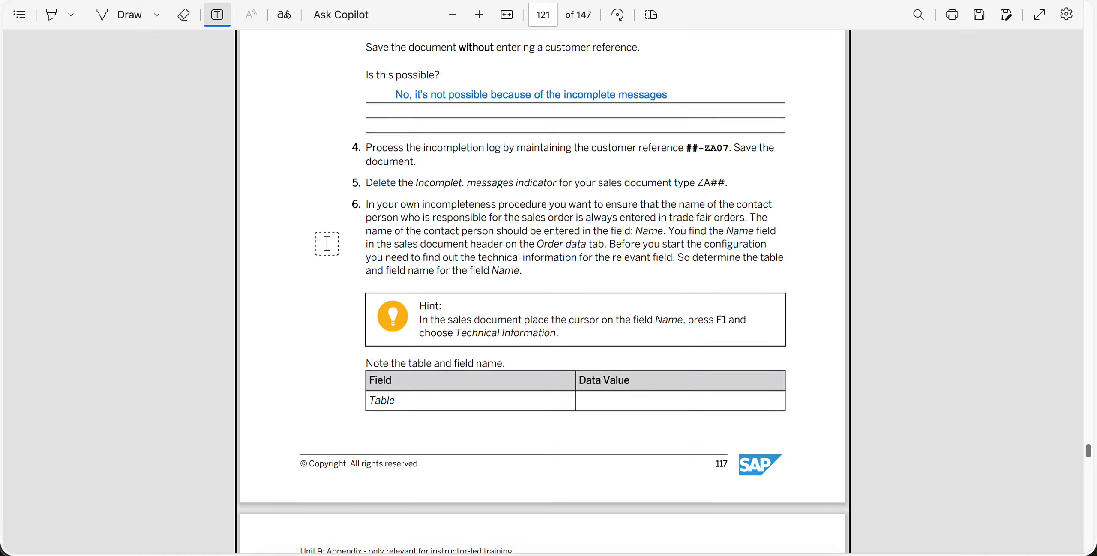
pyautogui.scroll(-1, 327, 244)
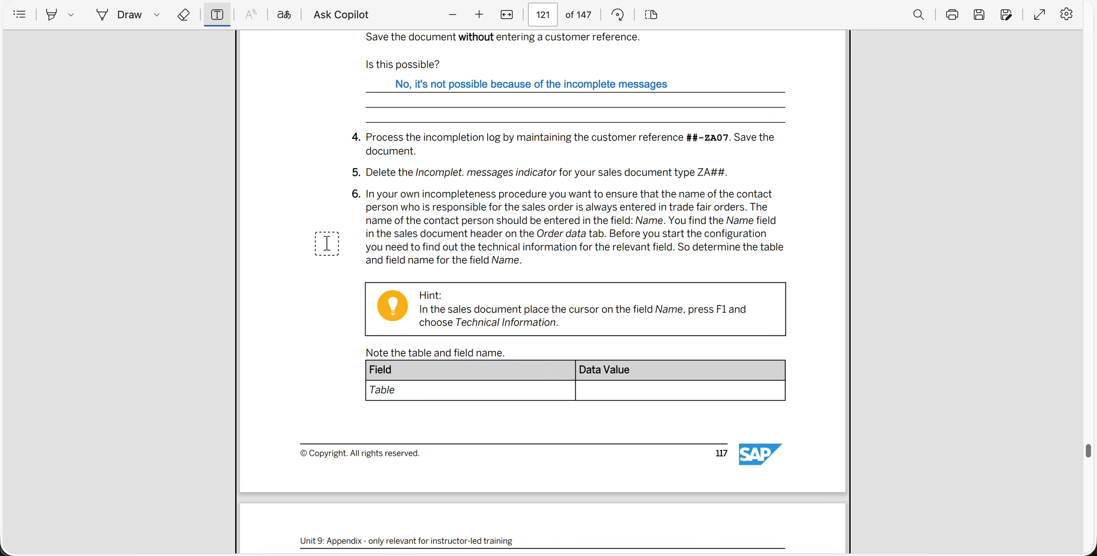
pyautogui.scroll(-12, 327, 244)
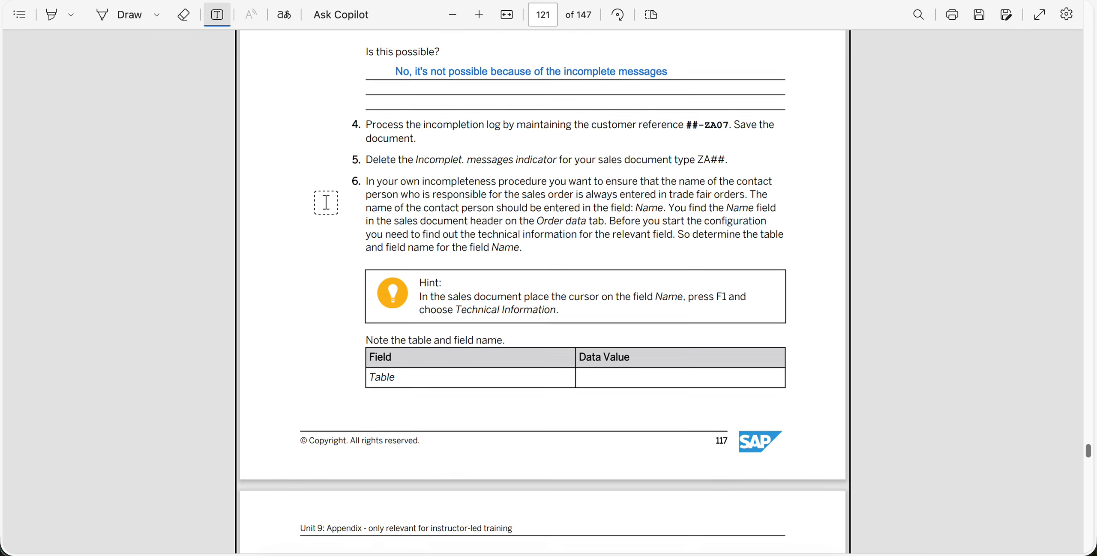
pyautogui.scroll(6, 326, 202)
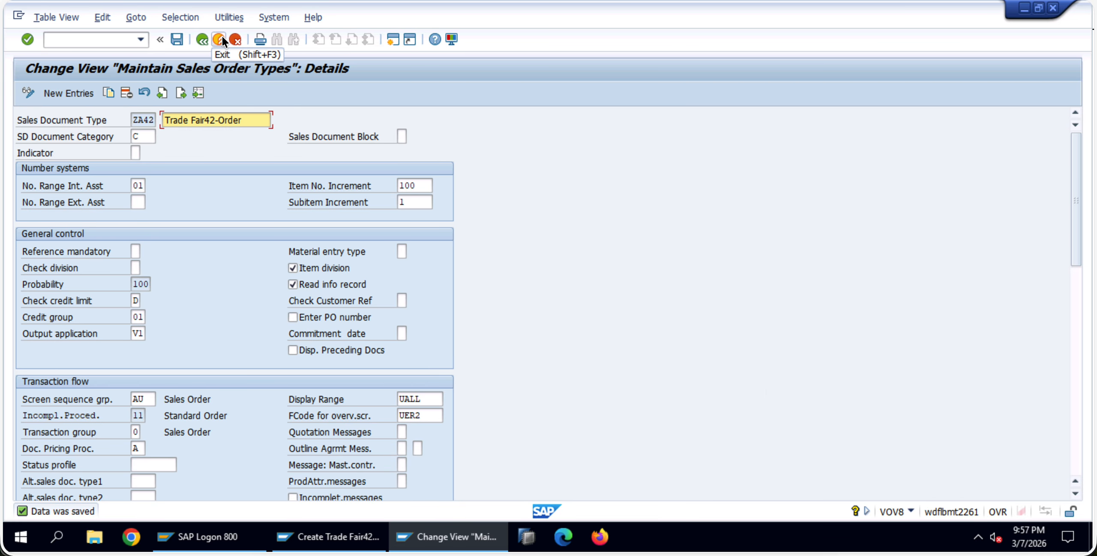
pyautogui.click(330, 539)
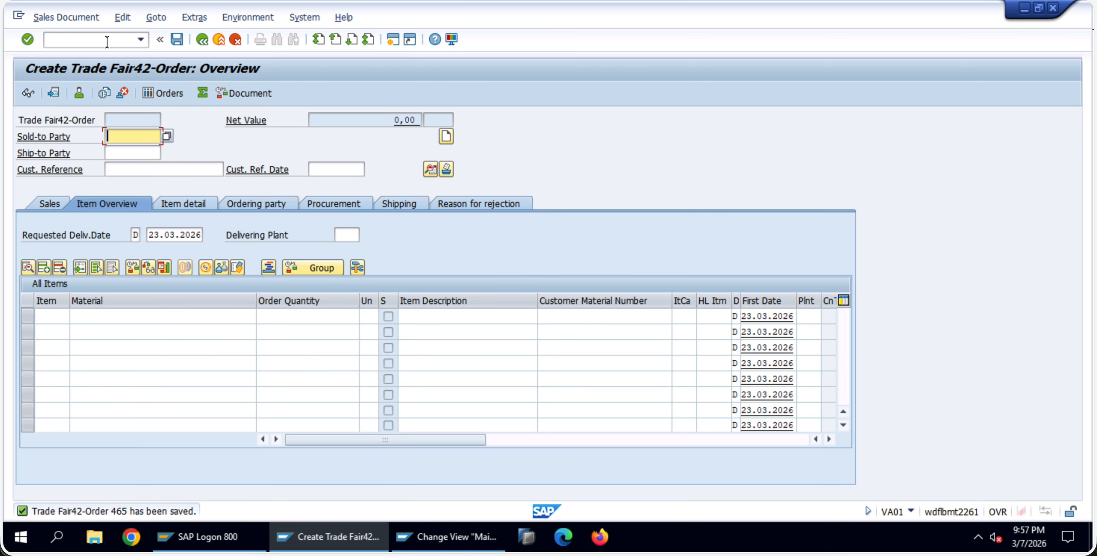
pyautogui.click(72, 19)
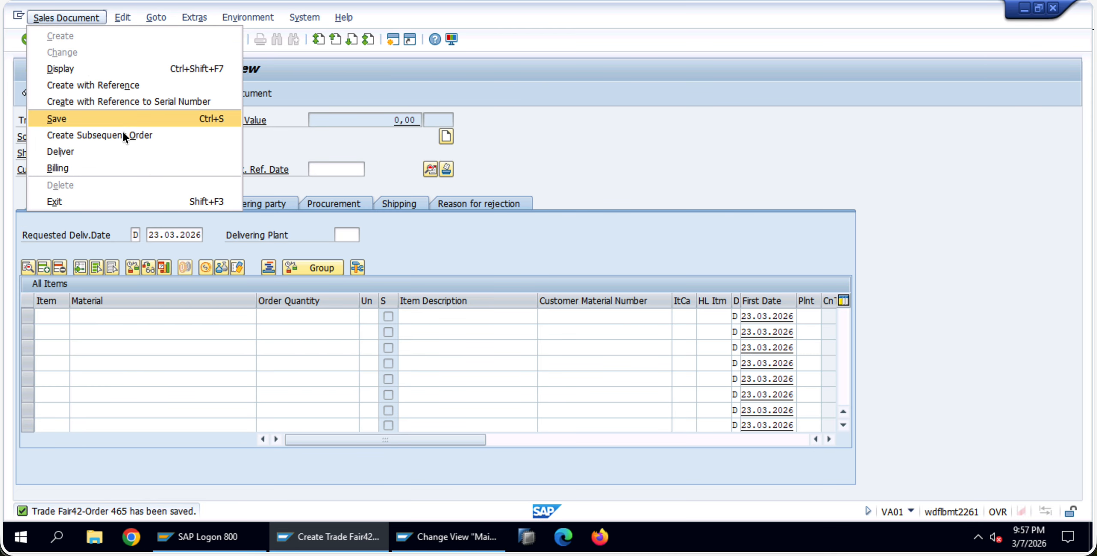
pyautogui.click(145, 69)
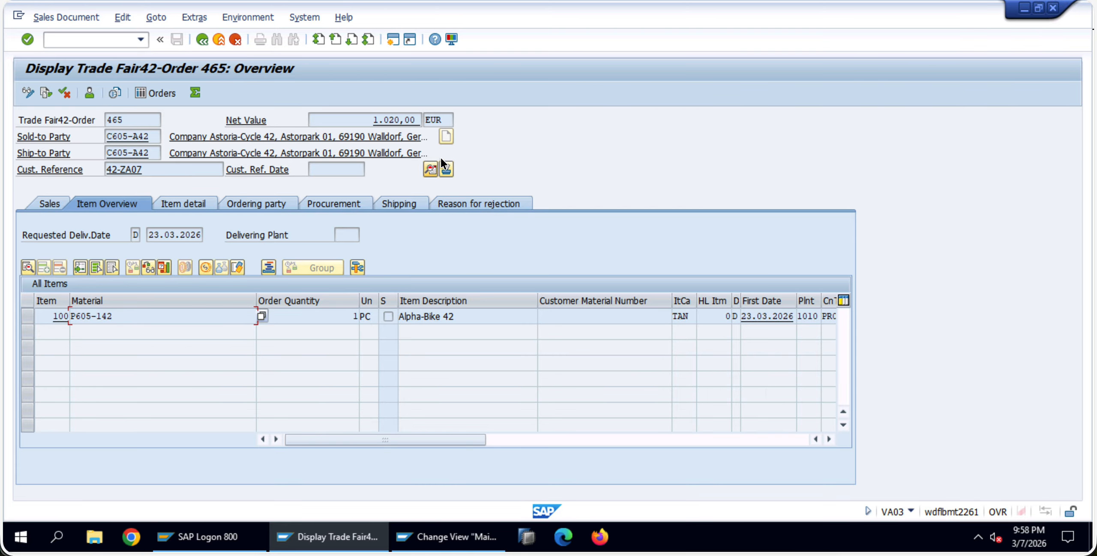
pyautogui.click(435, 168)
pyautogui.click(578, 170)
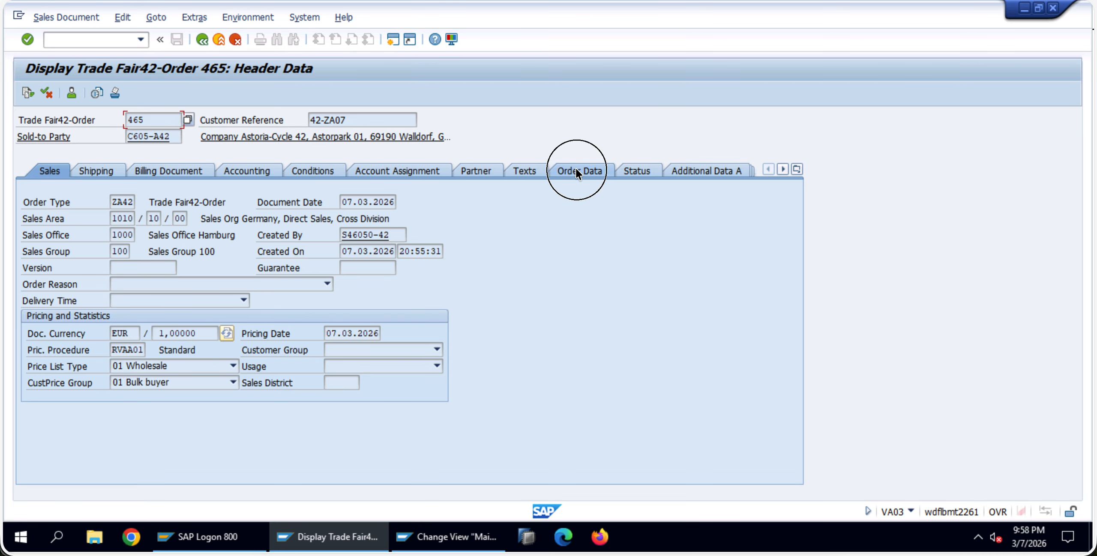
# Look up the technical information of the sold-to party's Name field through the field help
pyautogui.click(172, 284)
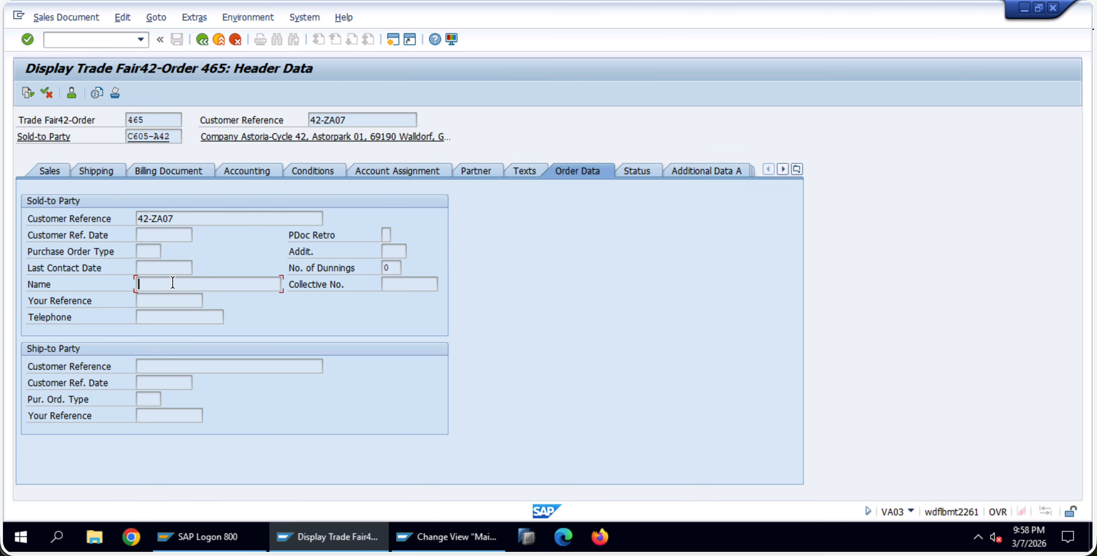
pyautogui.rightClick(183, 290)
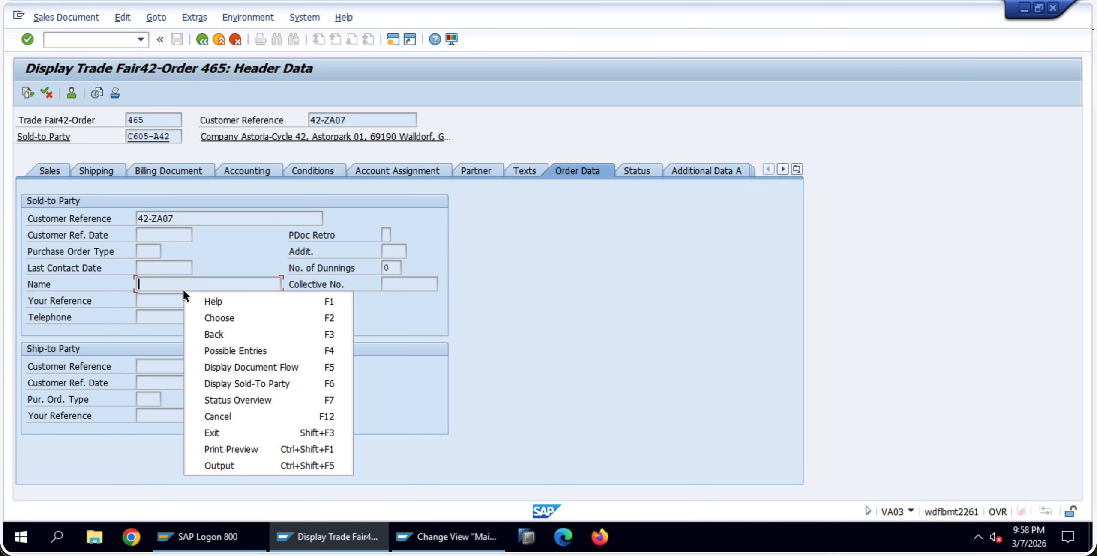
pyautogui.click(217, 301)
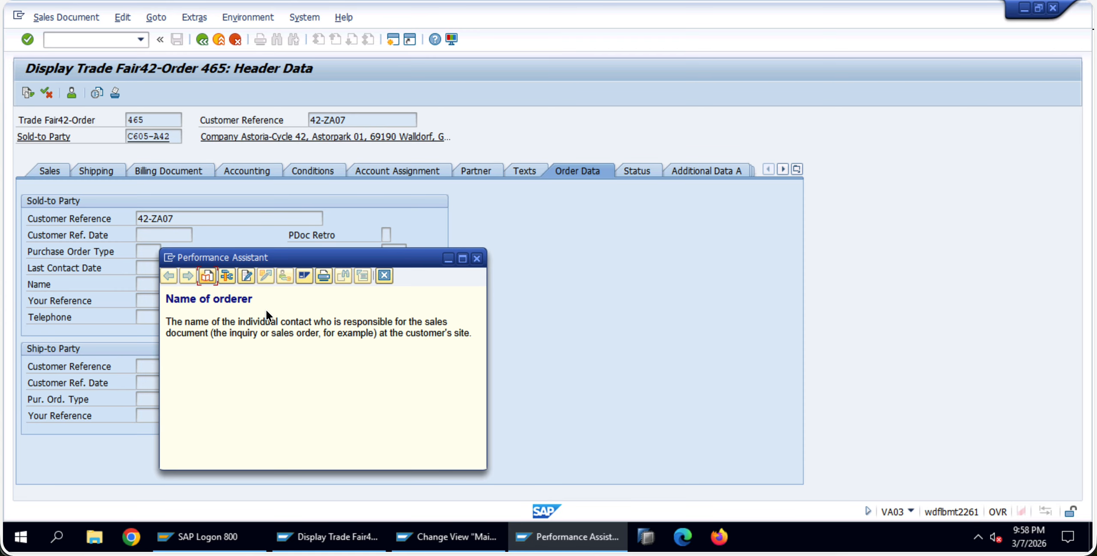
pyautogui.click(227, 276)
pyautogui.click(185, 369)
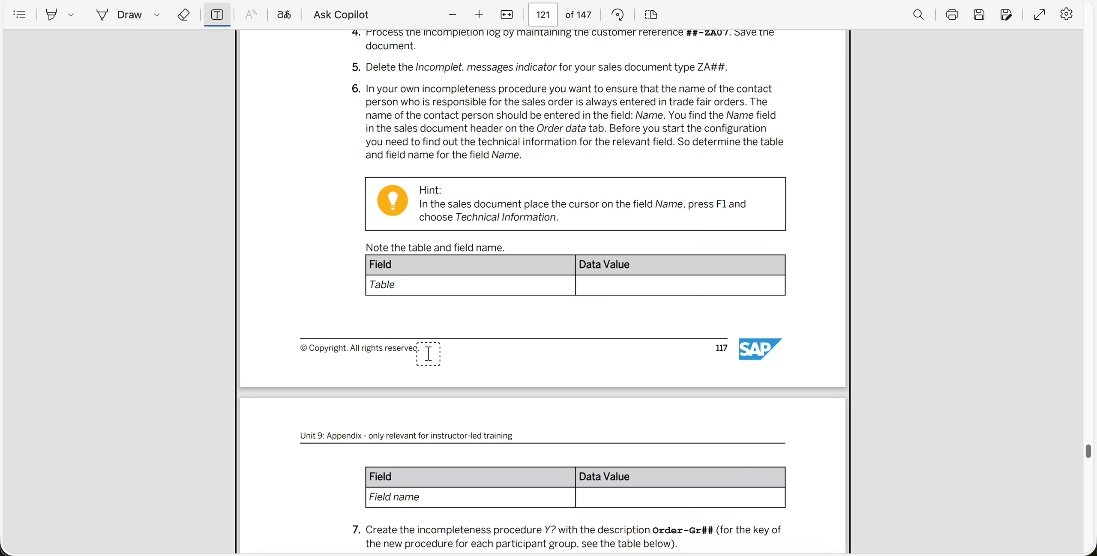
# In the exercise PDF, note VBAK as the table and BNAME as the field name
pyautogui.click(596, 284)
pyautogui.write('VBAK')
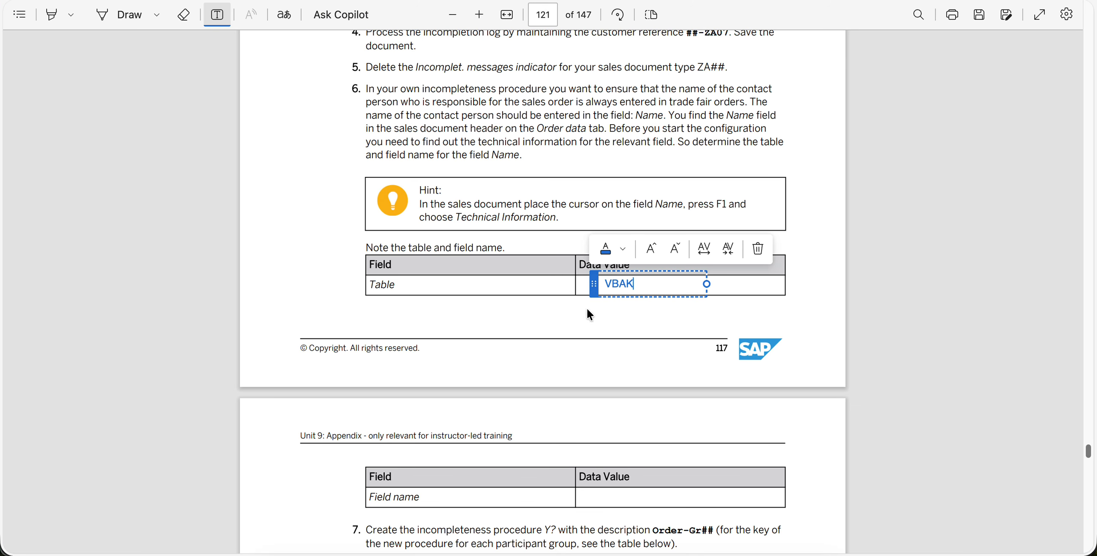
pyautogui.click(598, 503)
pyautogui.click(599, 502)
pyautogui.write('BNAME')
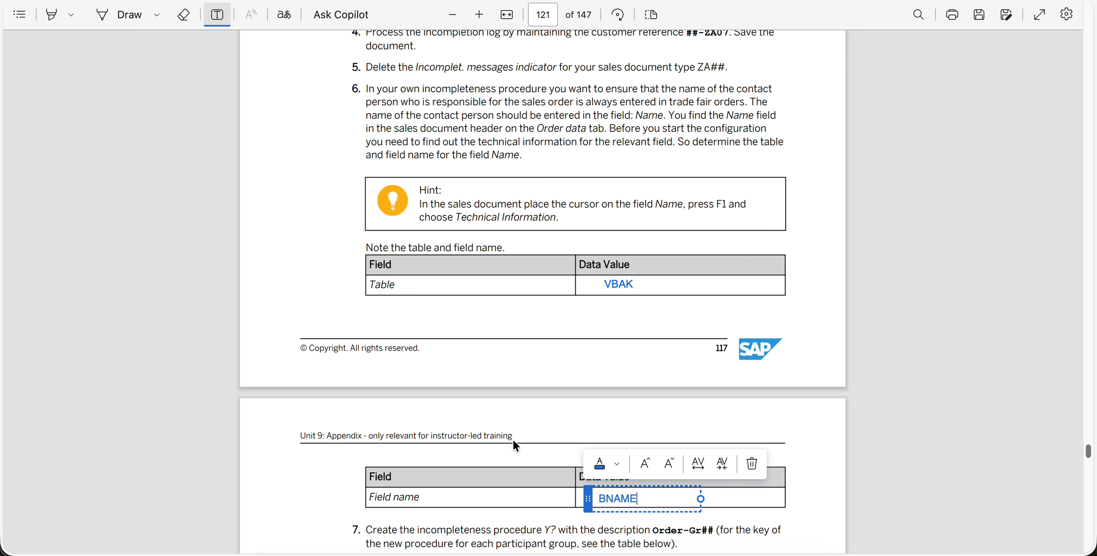
pyautogui.click(511, 427)
# Read exercise tasks 7 to 14 on creating, assigning and testing the incompleteness procedure
pyautogui.scroll(-5, 511, 427)
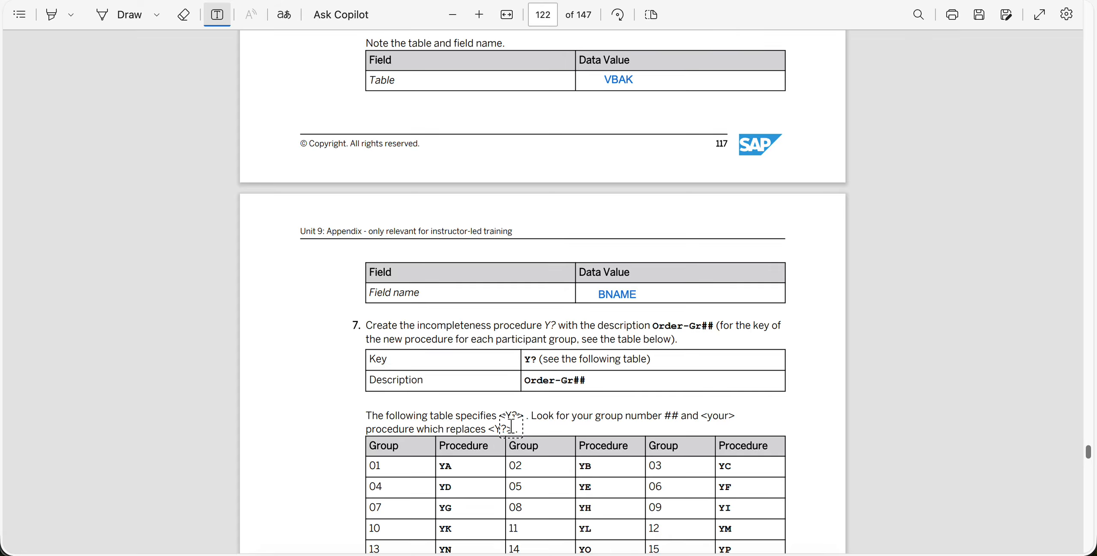
pyautogui.scroll(-3, 511, 426)
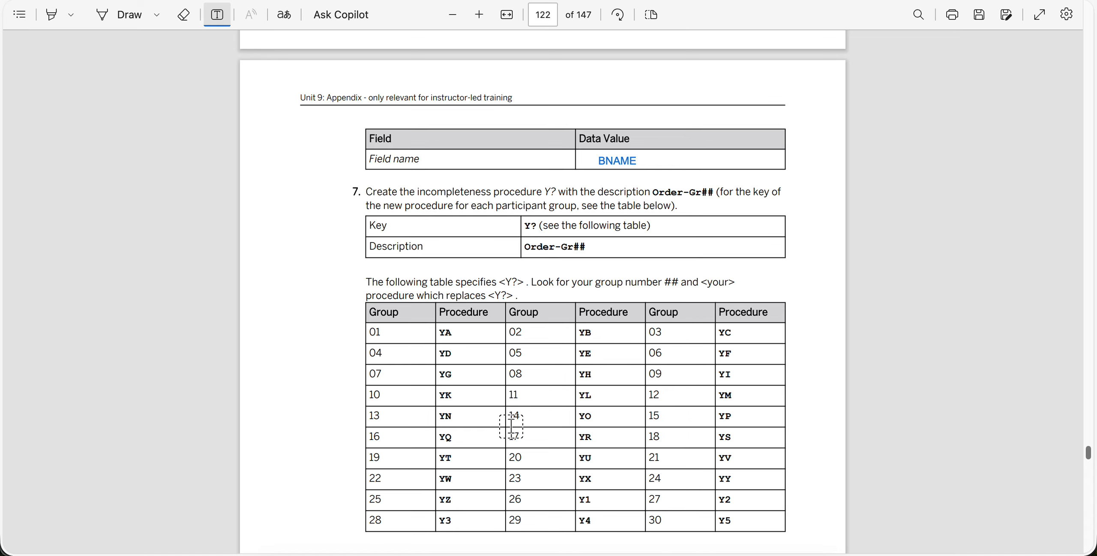
pyautogui.scroll(-1, 511, 426)
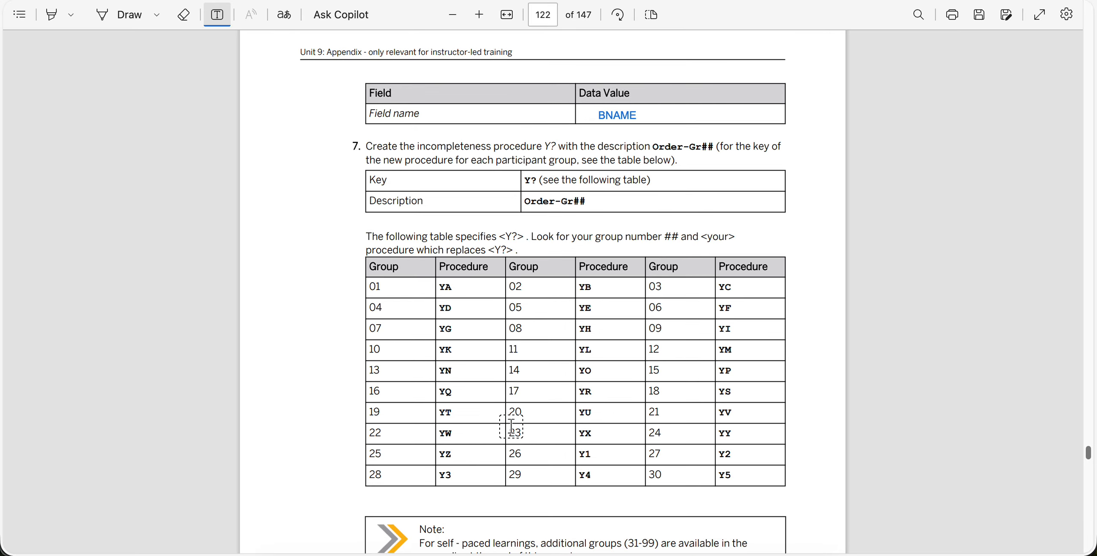
pyautogui.scroll(-1, 511, 427)
pyautogui.scroll(-20, 511, 426)
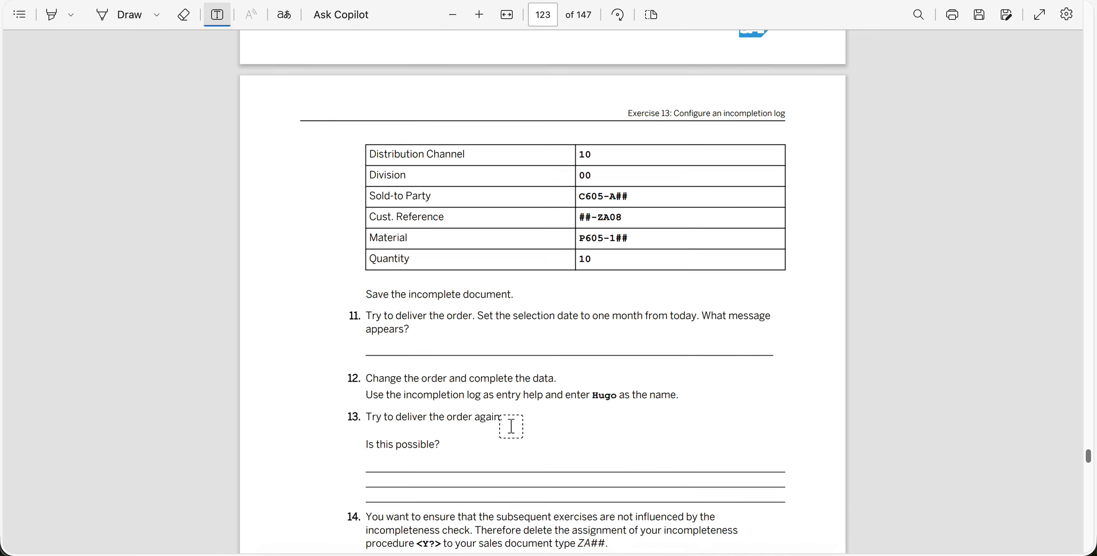
pyautogui.scroll(20, 511, 427)
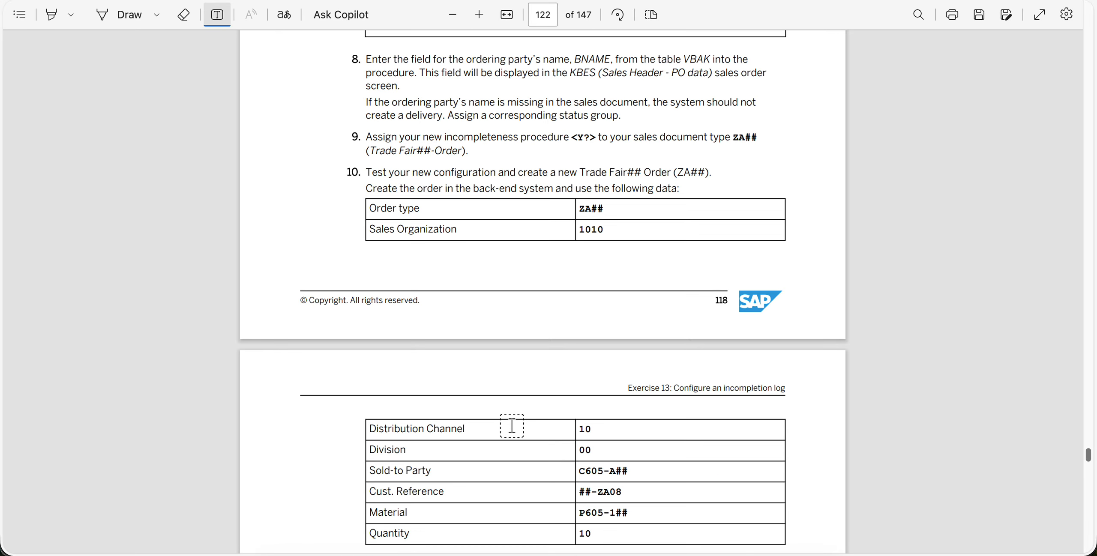
# Look through the Exercise 13 solution pages on defining the incompleteness procedure, its field entries and its assignment to the sales document type
pyautogui.scroll(-20, 510, 418)
pyautogui.scroll(-20, 513, 416)
pyautogui.scroll(20, 512, 416)
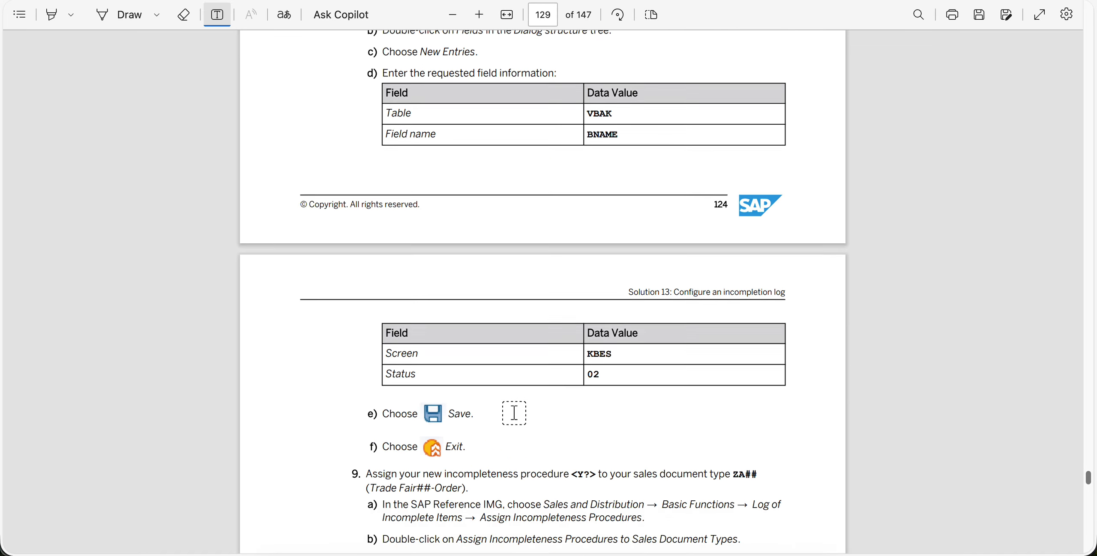
pyautogui.scroll(-20, 513, 414)
pyautogui.scroll(-15, 514, 412)
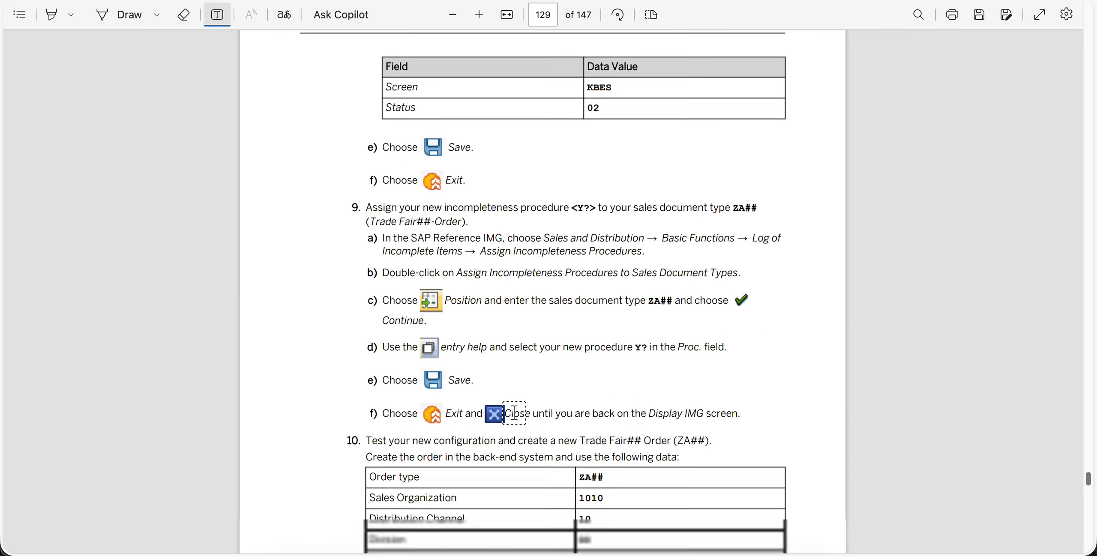
pyautogui.scroll(15, 514, 413)
pyautogui.scroll(-20, 514, 413)
pyautogui.scroll(-20, 514, 413)
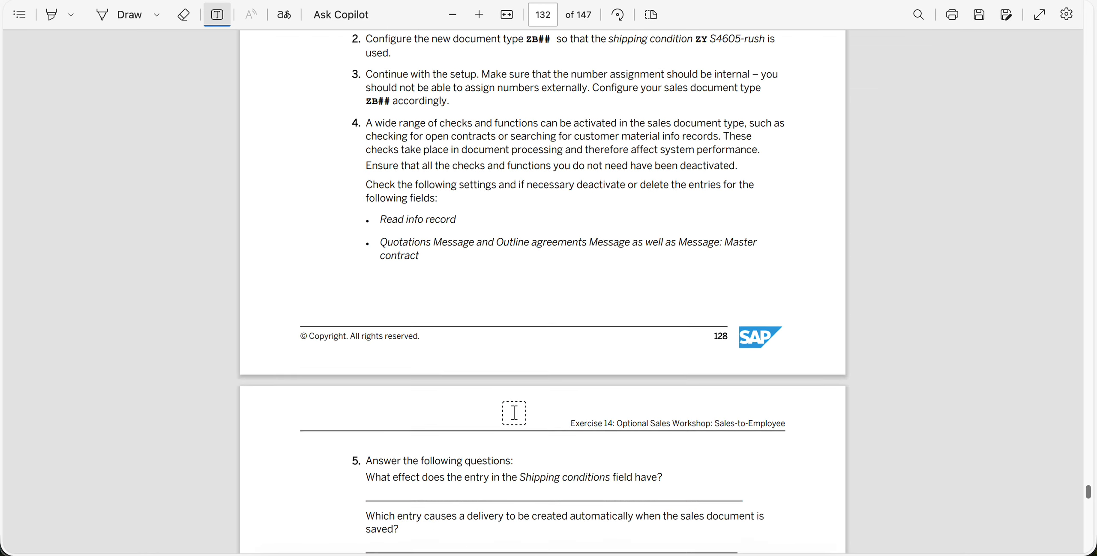
pyautogui.scroll(20, 515, 414)
pyautogui.scroll(20, 514, 413)
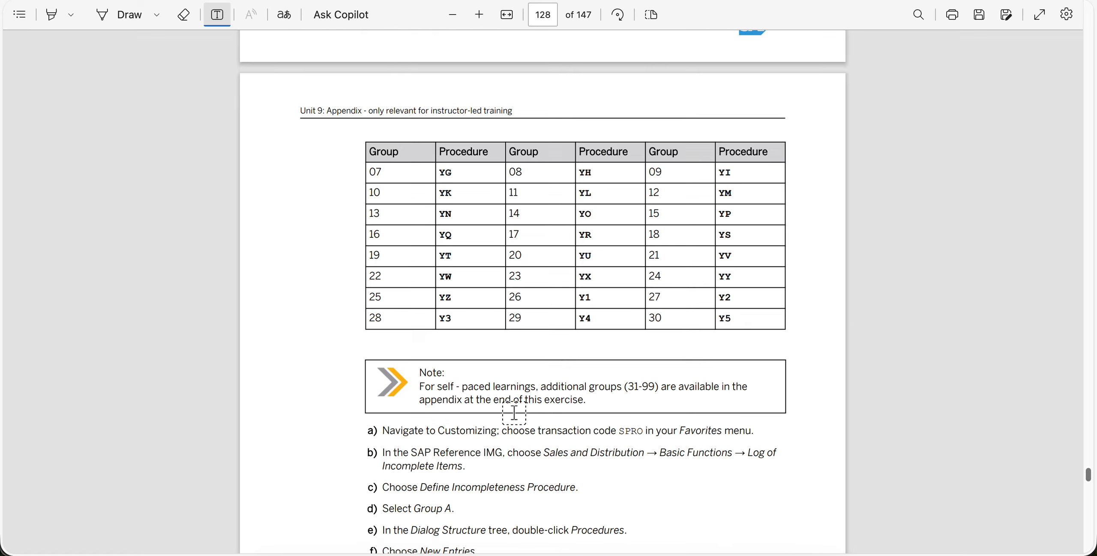
pyautogui.scroll(2, 514, 413)
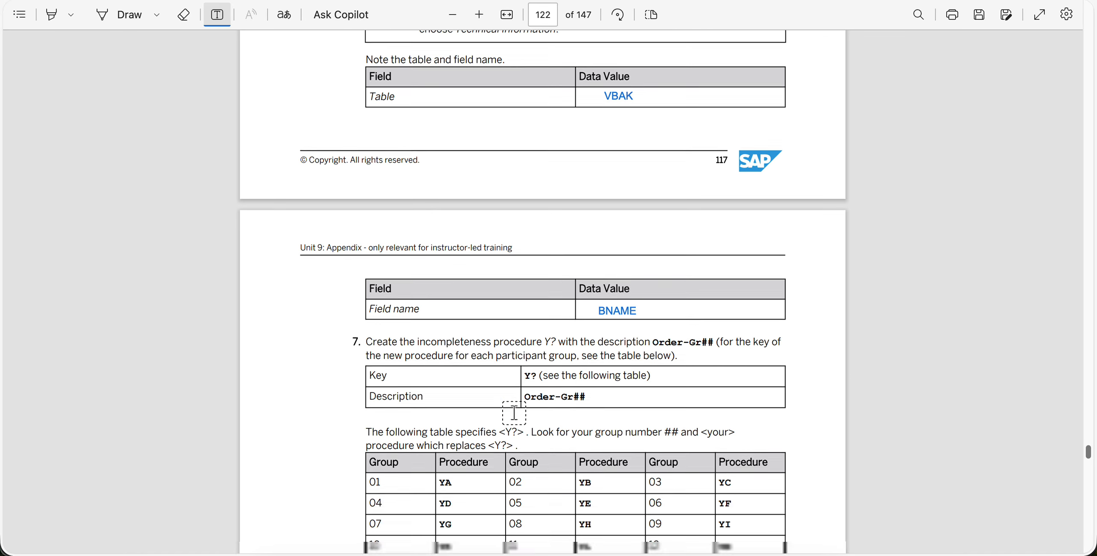
# Reread exercise tasks 7 to 14, including the procedure key table and the test order data
pyautogui.scroll(-5, 514, 413)
pyautogui.scroll(-1, 514, 413)
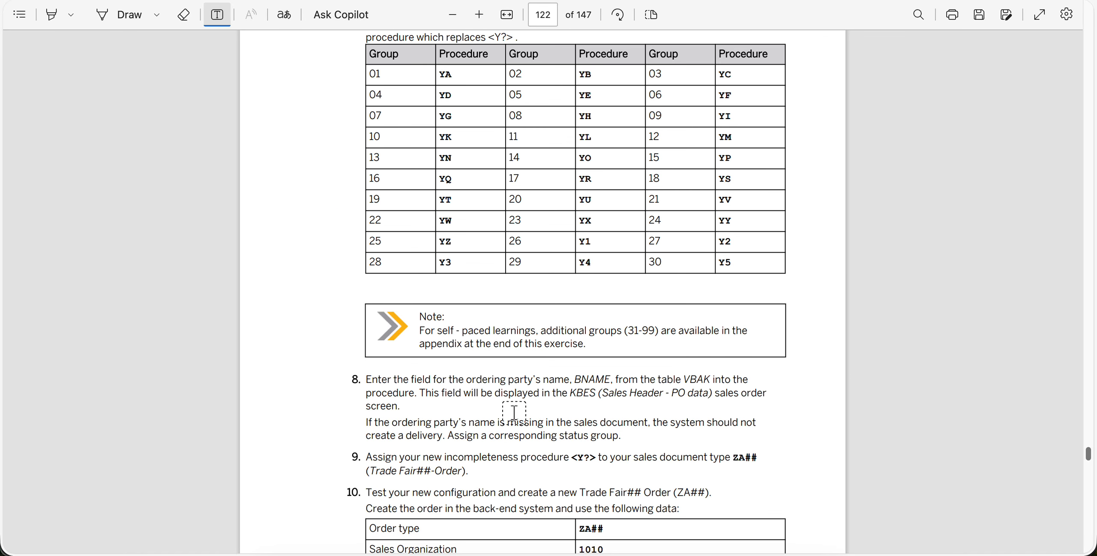
pyautogui.scroll(-6, 605, 349)
pyautogui.scroll(-15, 605, 349)
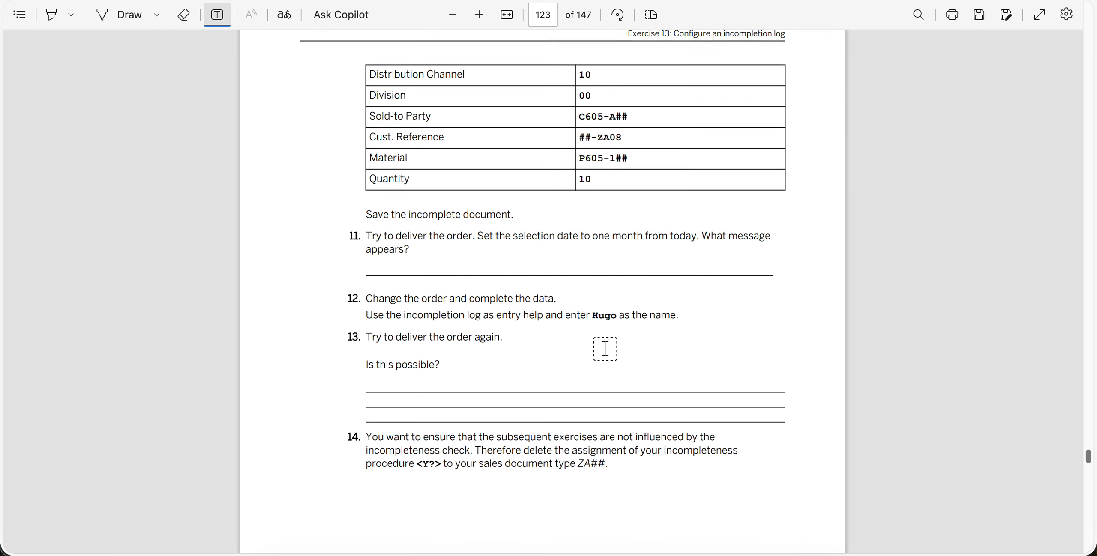
pyautogui.scroll(10, 605, 348)
pyautogui.scroll(10, 605, 348)
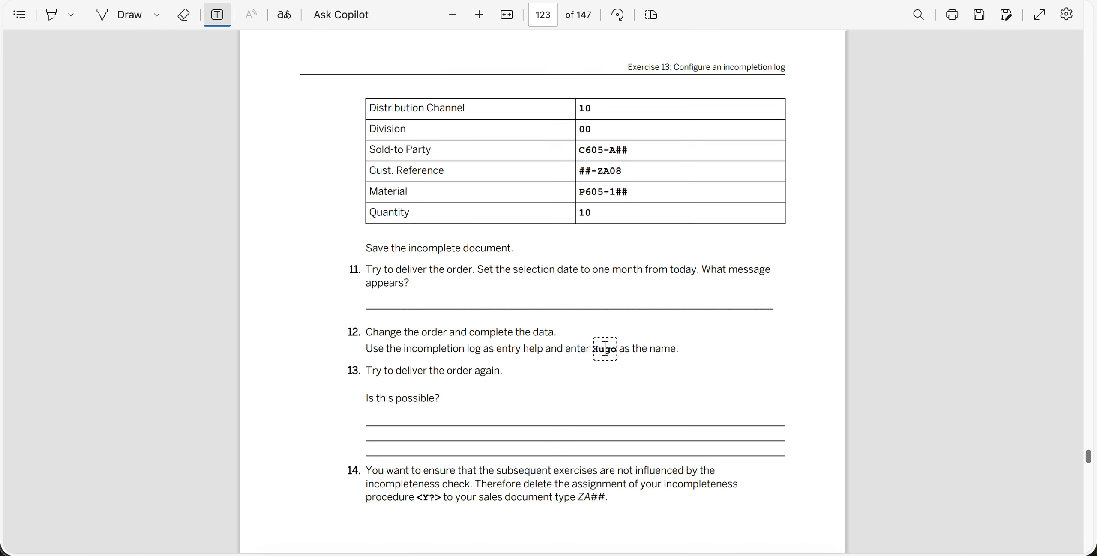
pyautogui.scroll(3, 605, 349)
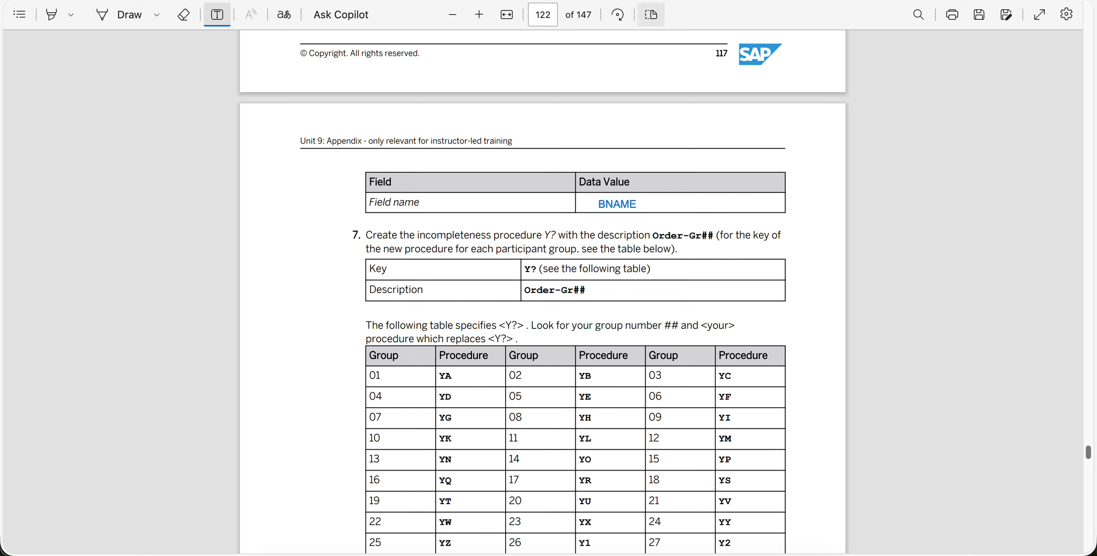
# Switch back to SAP GUI, close the Technical Information window and leave the displayed trade fair order
pyautogui.hotkey('alt', 'Tab')
pyautogui.click(322, 163)
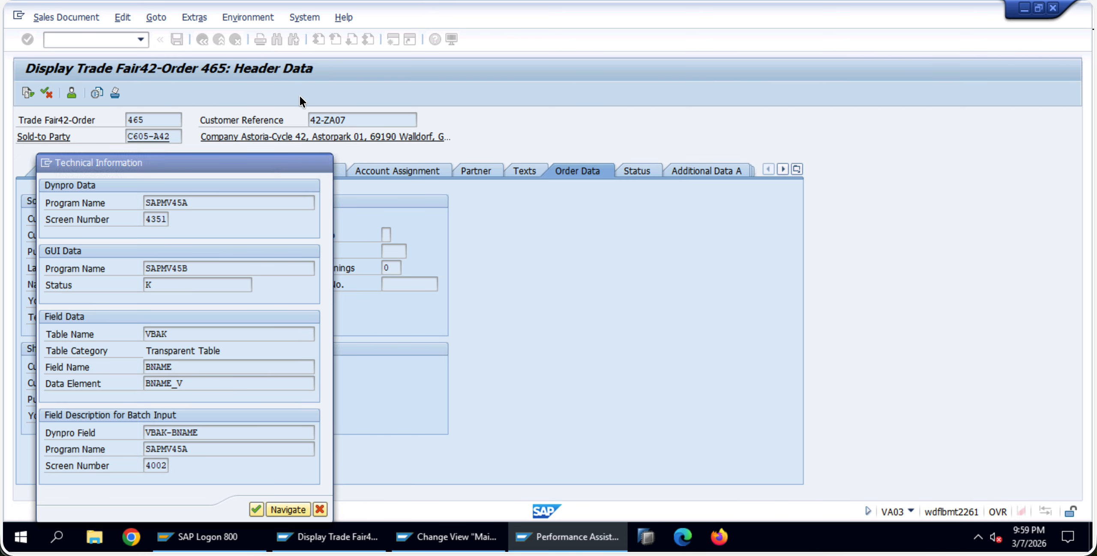
pyautogui.click(235, 39)
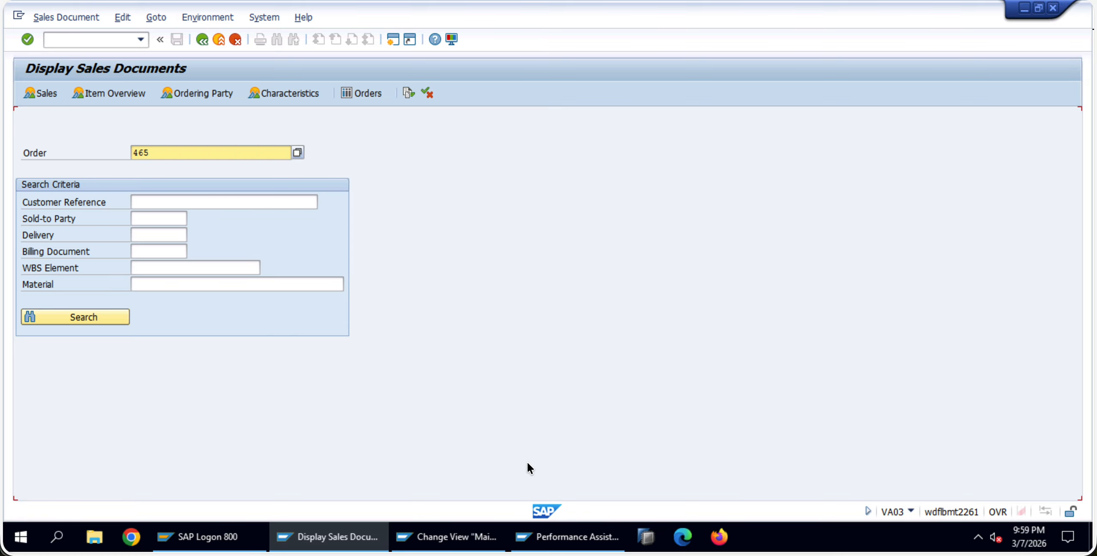
# Search the computer for the cheat sheet and open the OneDrive copy of Logistics_CheatSheet.xlsx
pyautogui.press('super+space')
pyautogui.write('cheqt')
pyautogui.press('BackSpace')
pyautogui.press('BackSpace')
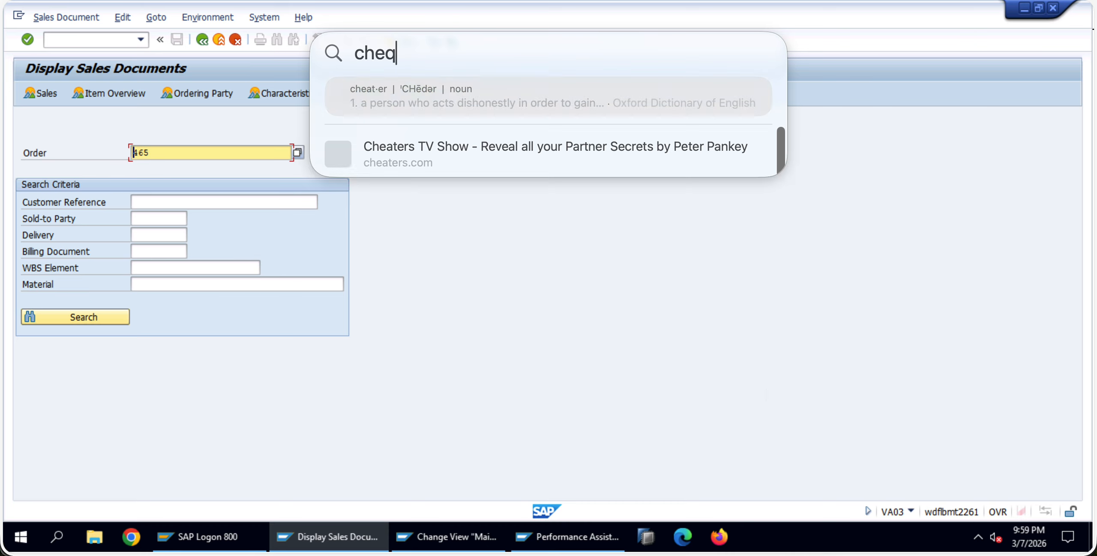
pyautogui.write('at. sheet')
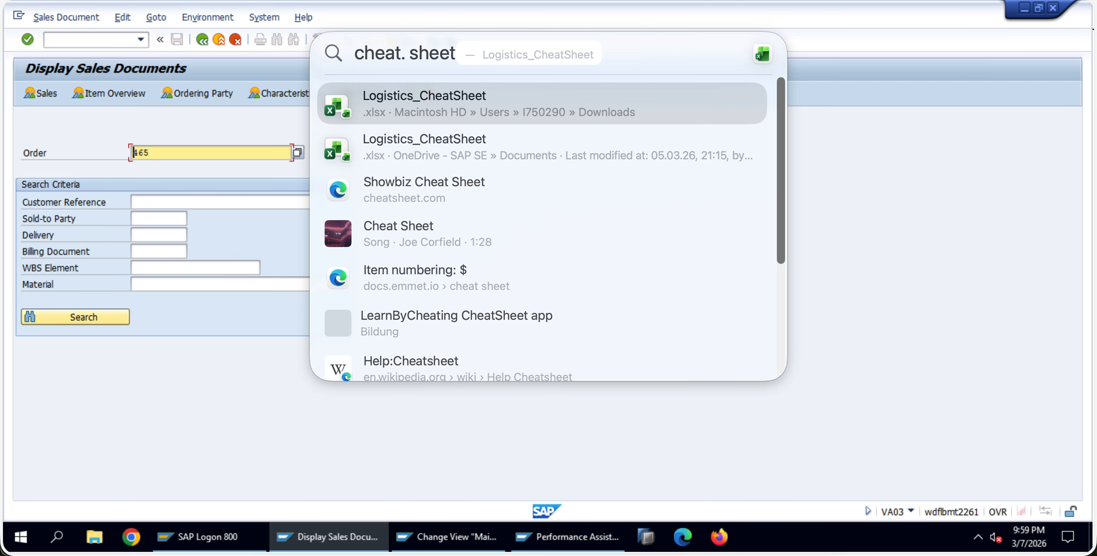
pyautogui.press('Up')
pyautogui.press('Down')
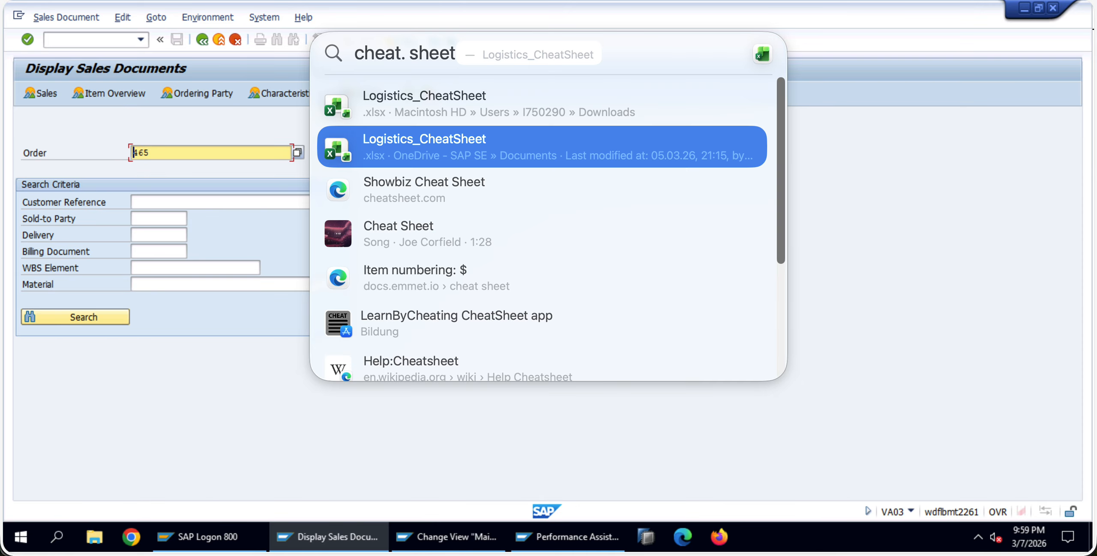
pyautogui.press('Return')
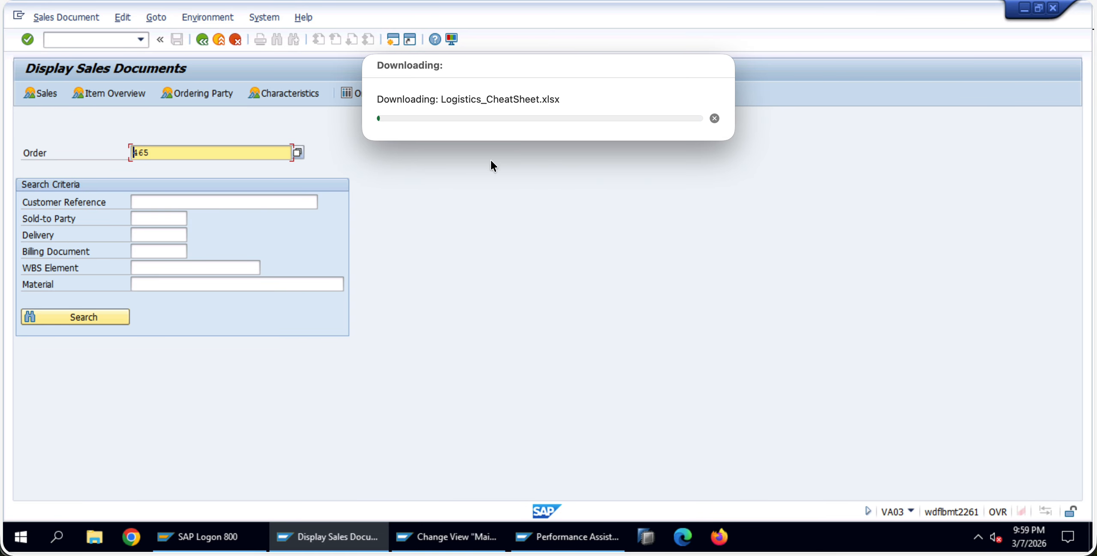
# Find "incompletion" in the cheat sheet and copy the transaction code OVA2 from the Incompletion Log row
pyautogui.scroll(5, 311, 167)
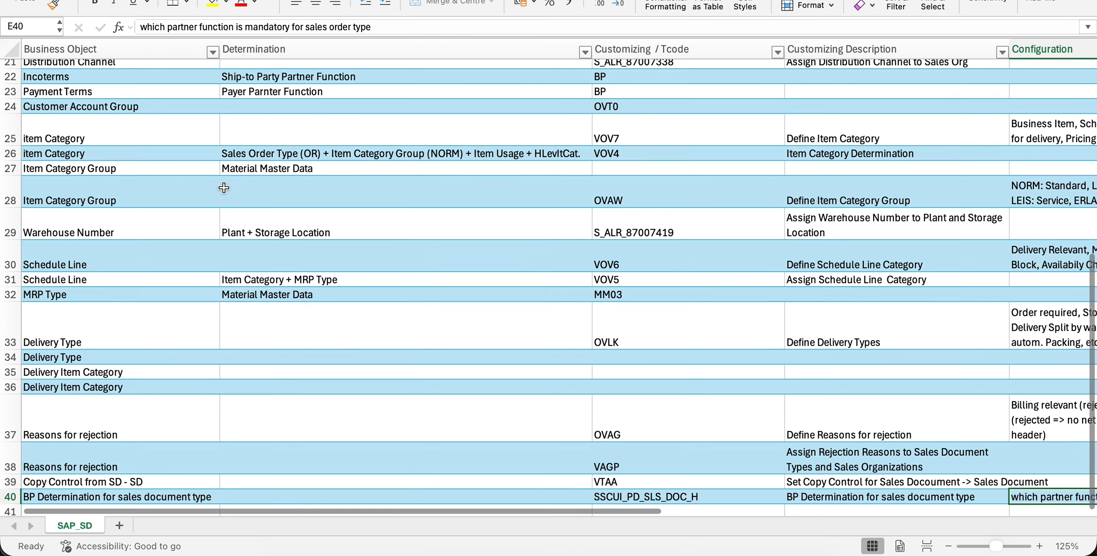
pyautogui.press('super+f')
pyautogui.write('cred')
pyautogui.press('BackSpace')
pyautogui.press('BackSpace')
pyautogui.press('BackSpace')
pyautogui.press('BackSpace')
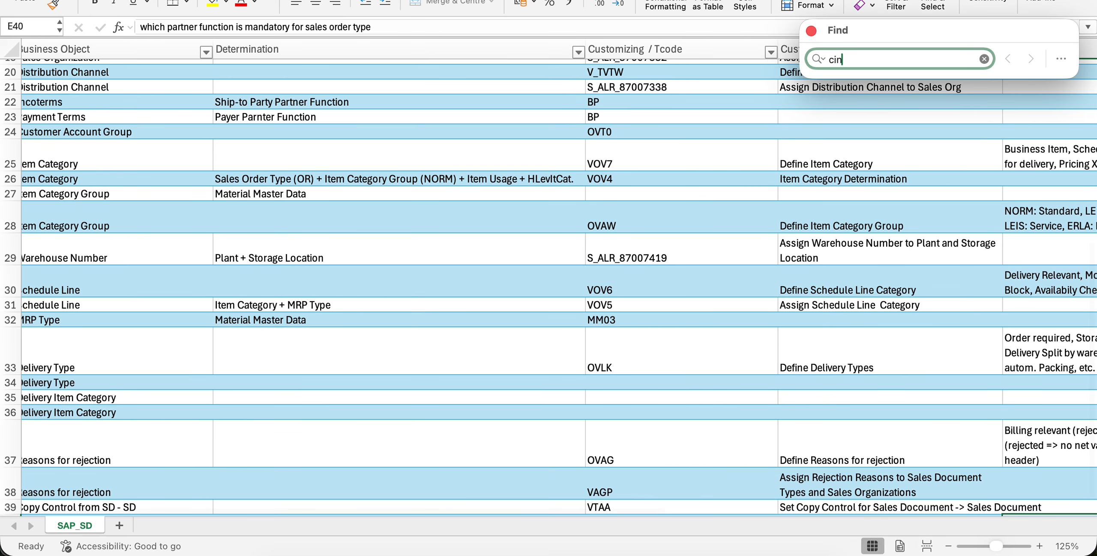
pyautogui.write('incompletion')
pyautogui.press('Return')
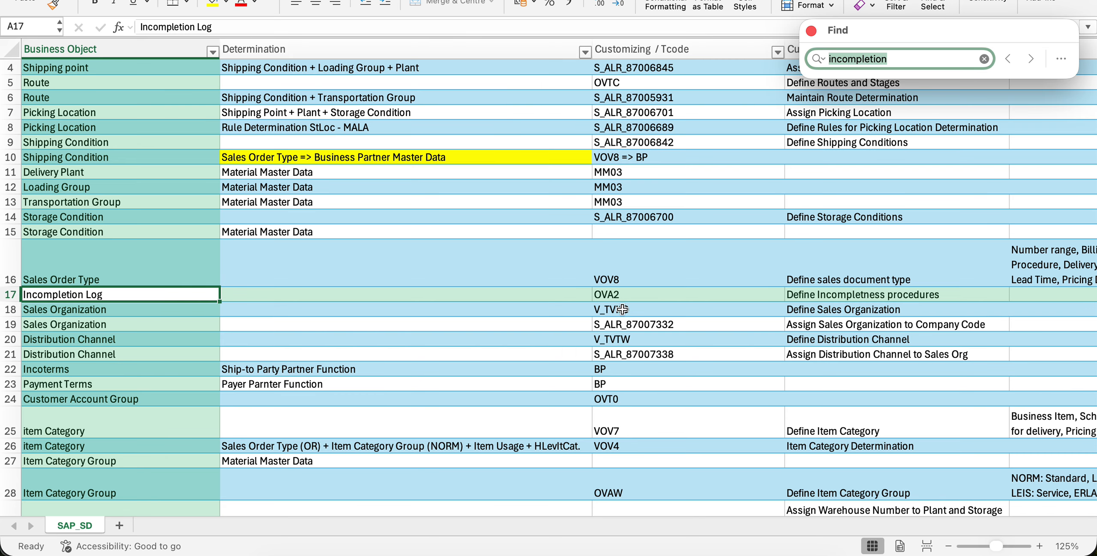
pyautogui.press('super+c')
pyautogui.click(633, 292)
pyautogui.press('super+c')
# Run transaction OVA2 in a new SAP session and display the procedures of group A, Sales - Header
pyautogui.press('super+Tab')
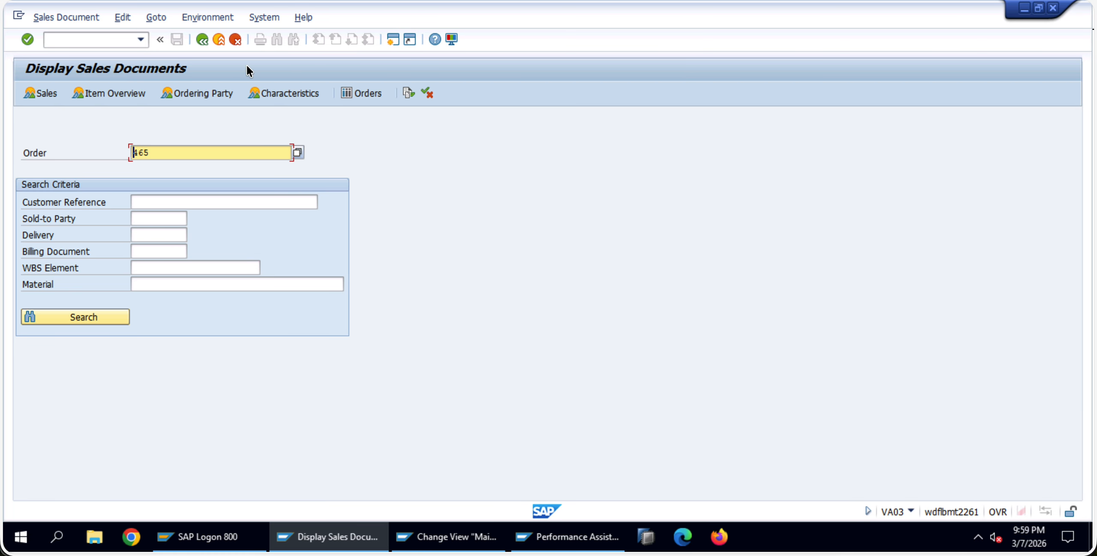
pyautogui.click(394, 40)
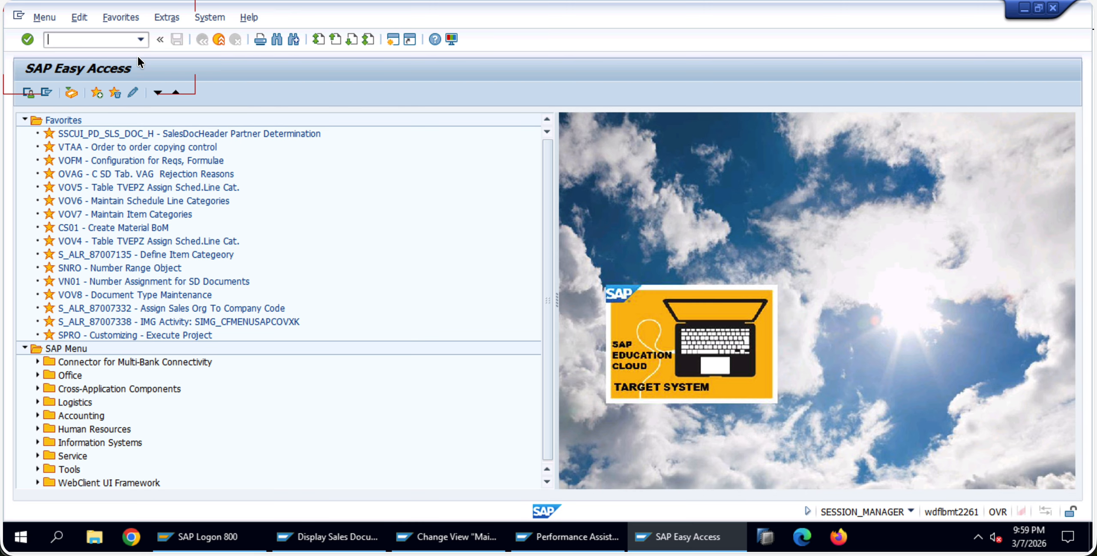
pyautogui.click(101, 40)
pyautogui.hotkey('ctrl', 'v')
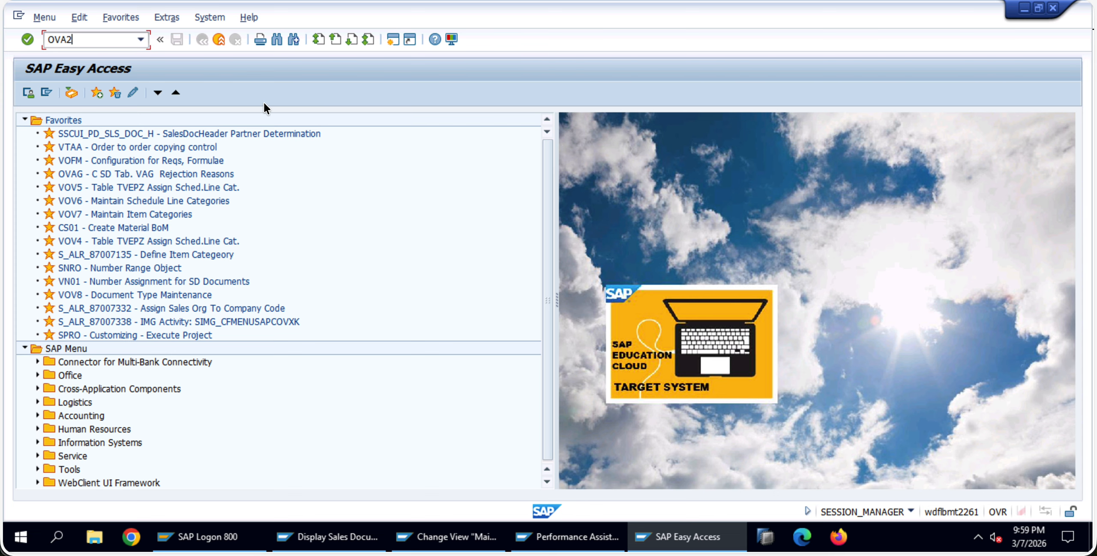
pyautogui.press('Return')
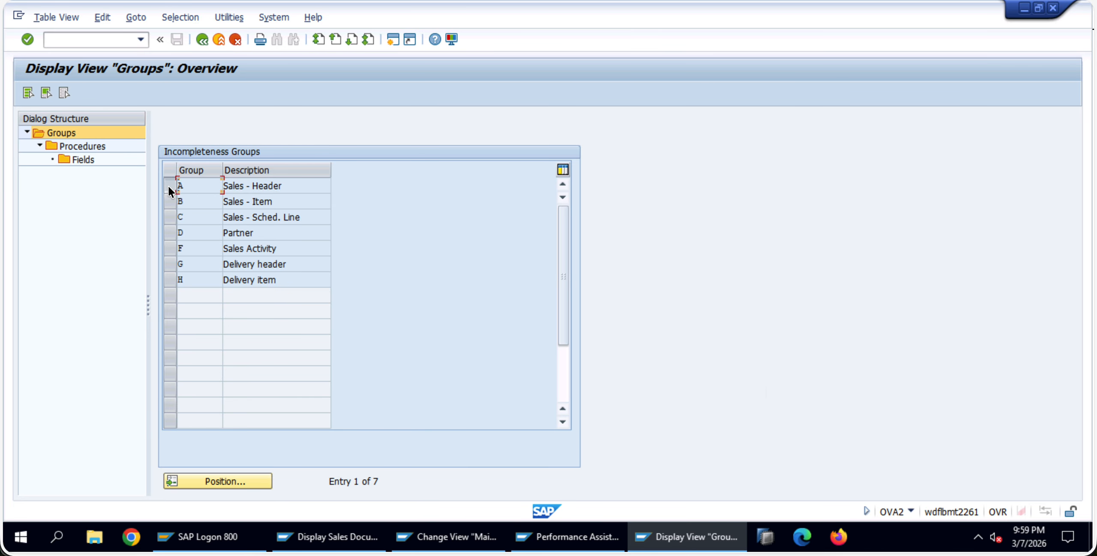
pyautogui.click(170, 186)
pyautogui.doubleClick(84, 146)
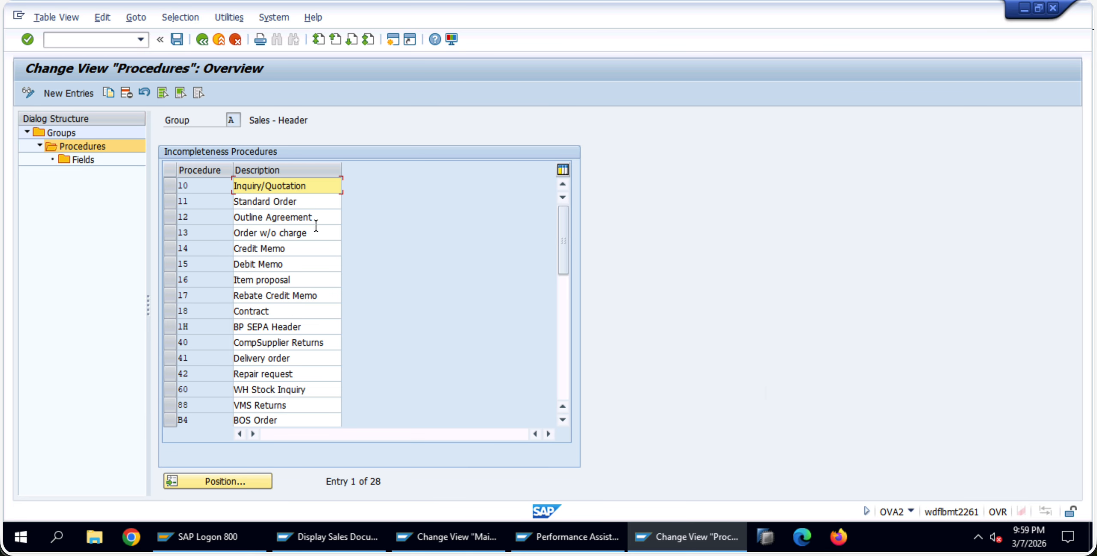
# Examine the existing incompleteness procedures for group A and compare them with the keys given in exercise task 7
pyautogui.scroll(-6, 292, 364)
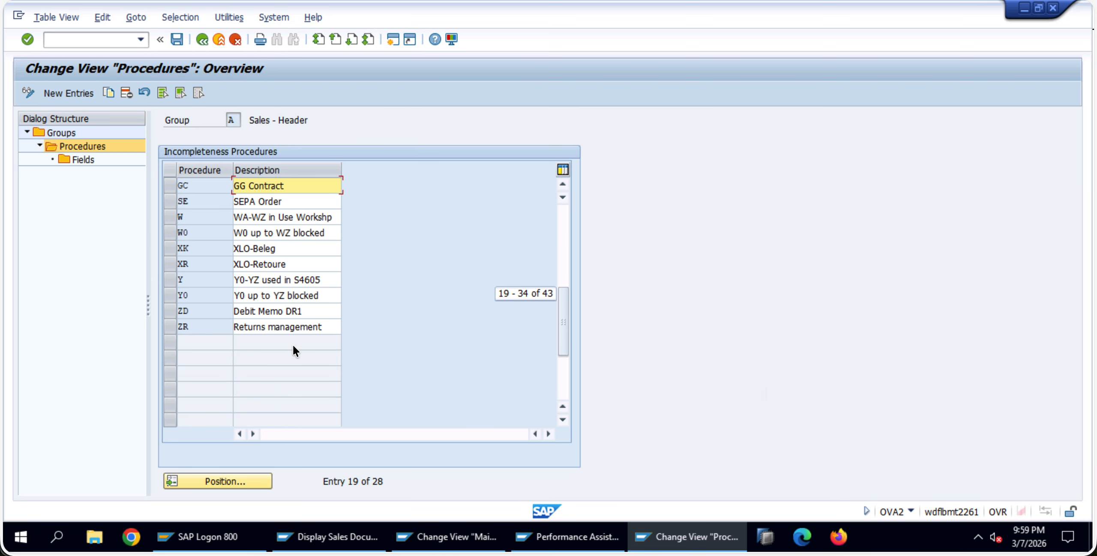
pyautogui.scroll(4, 294, 344)
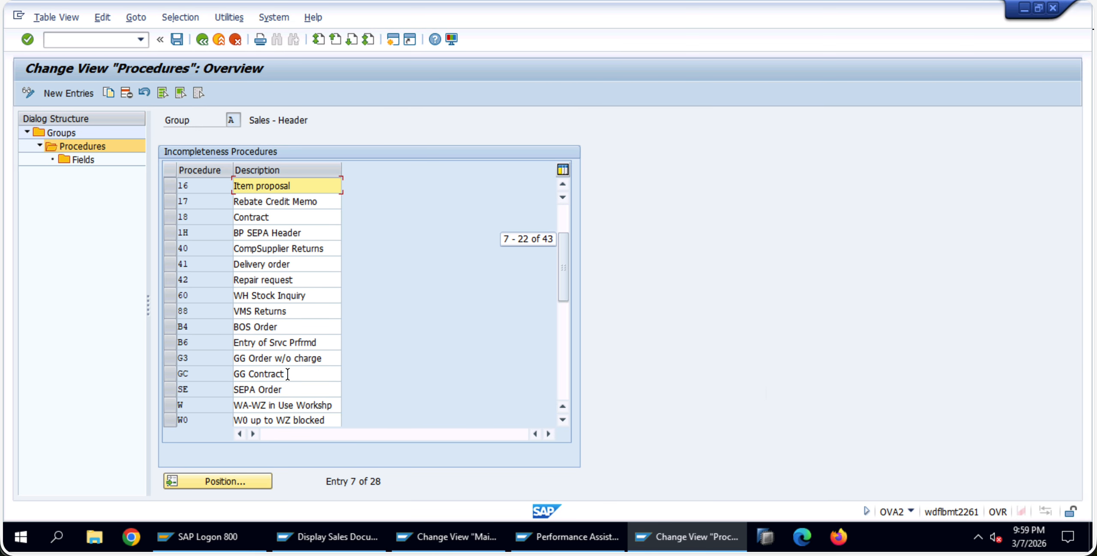
pyautogui.scroll(2, 288, 374)
pyautogui.scroll(-4, 291, 367)
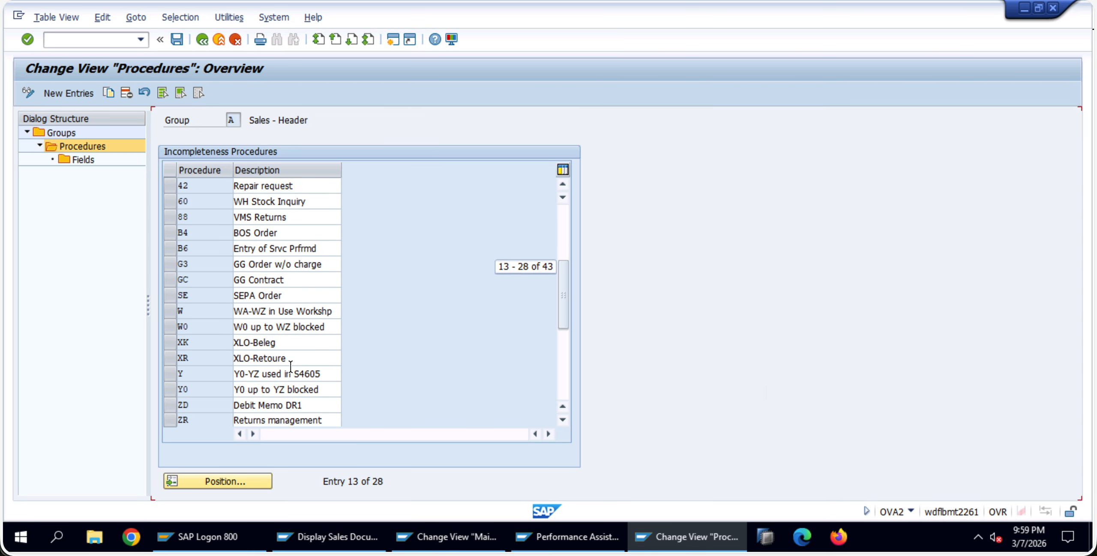
pyautogui.scroll(-3, 290, 367)
pyautogui.click(662, 1)
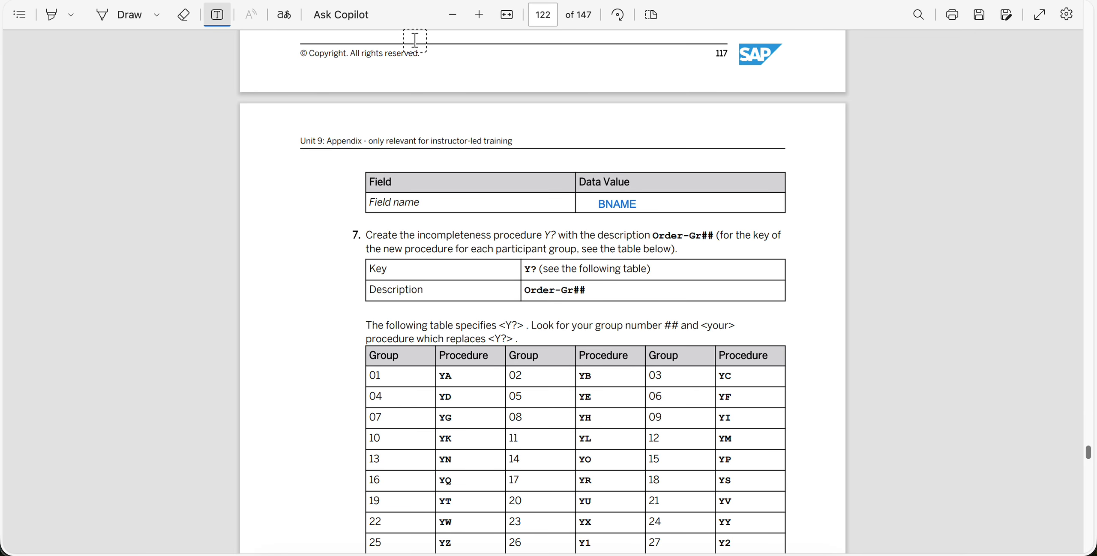
pyautogui.hotkey('alt', 'Tab')
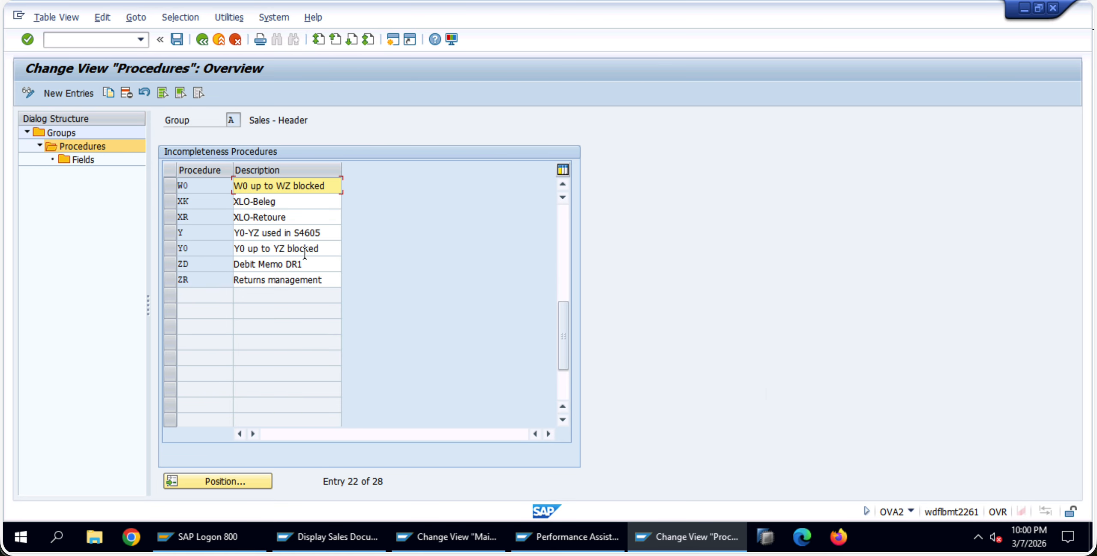
pyautogui.scroll(6, 307, 283)
pyautogui.scroll(-1, 308, 284)
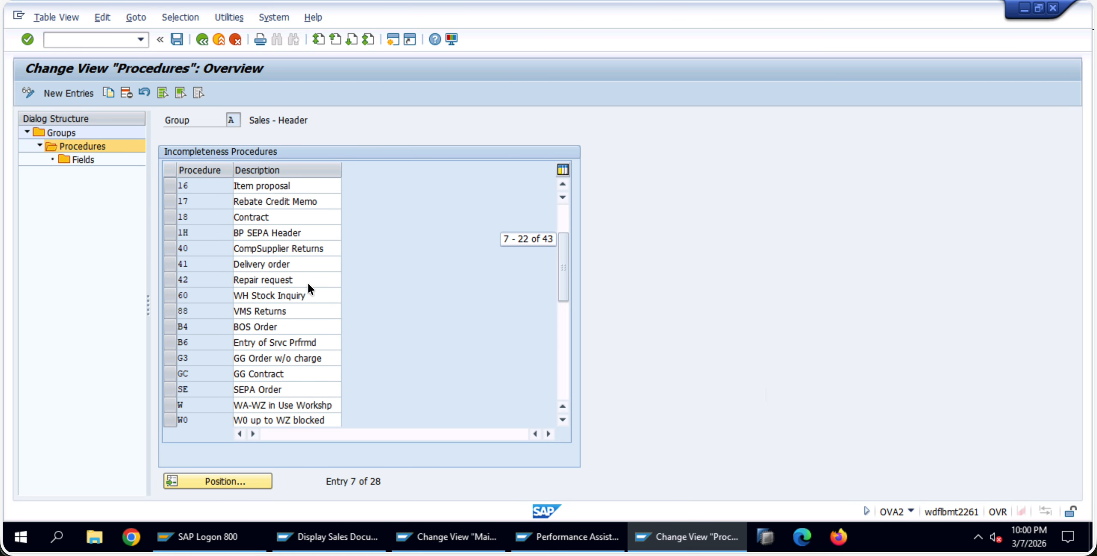
pyautogui.scroll(-3, 307, 282)
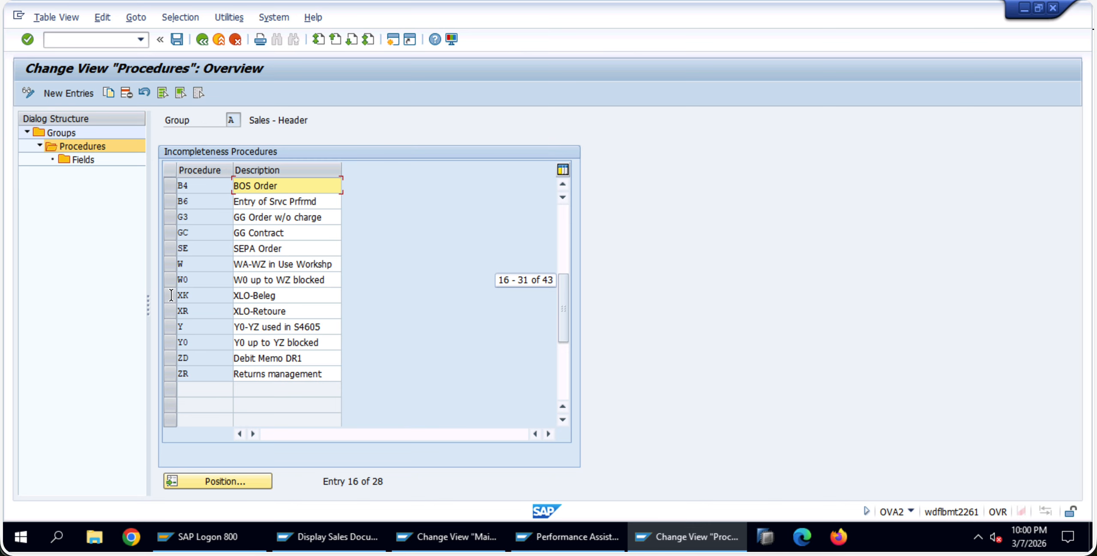
# Try to add procedure AY to group A, describing it with the own first name followed by "Incompletion Pro"
pyautogui.click(68, 93)
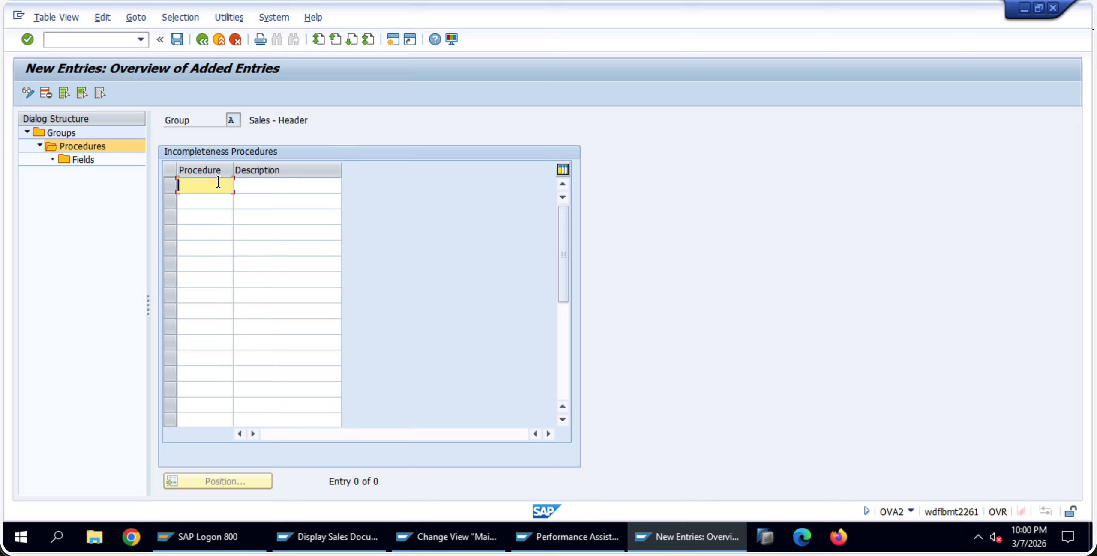
pyautogui.write('AY')
pyautogui.press('Tab')
pyautogui.write('Anh ')
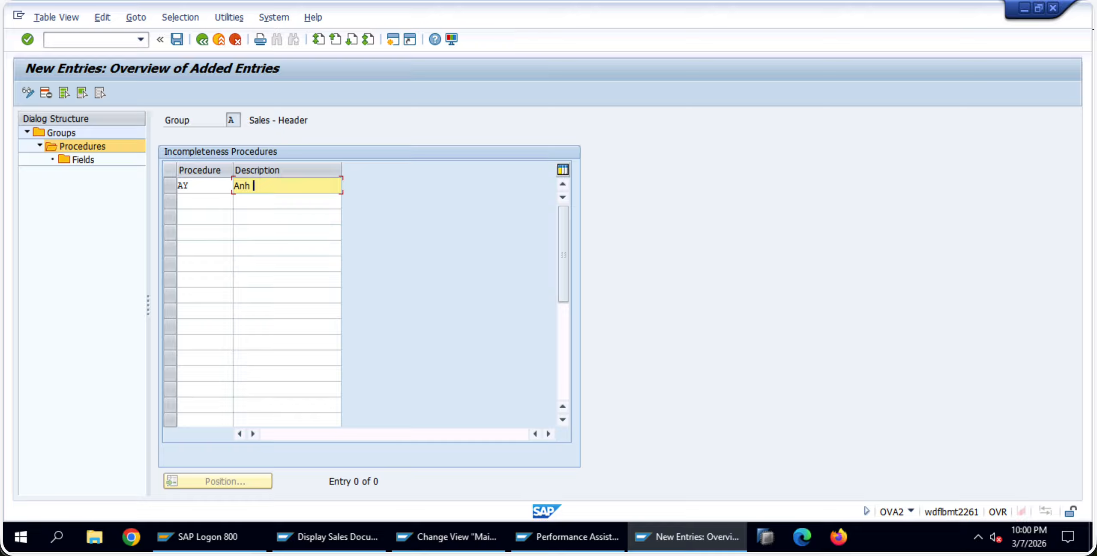
pyautogui.write('Incompletion Proce')
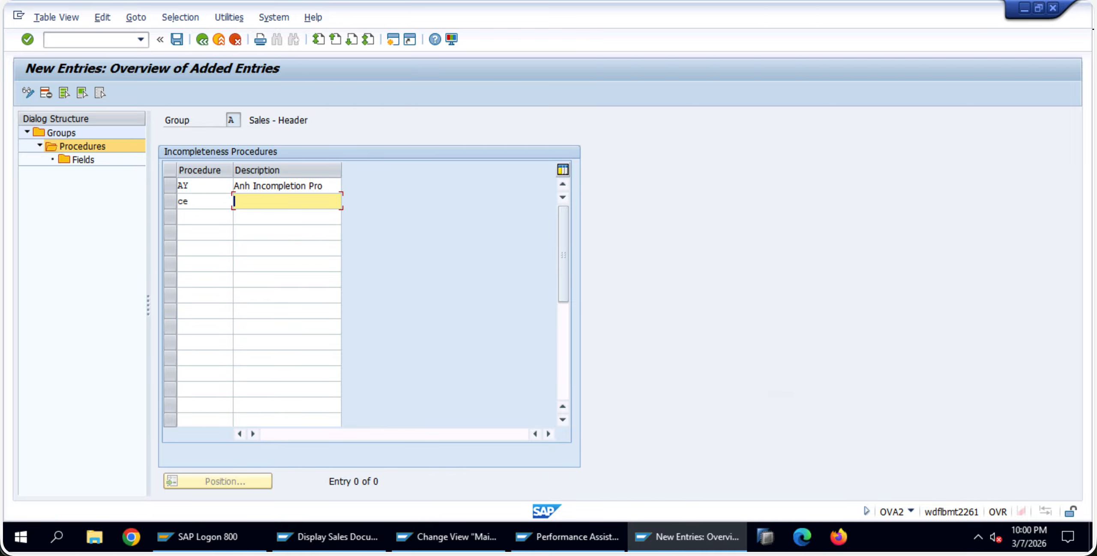
pyautogui.click(193, 202)
pyautogui.press('BackSpace')
pyautogui.press('BackSpace')
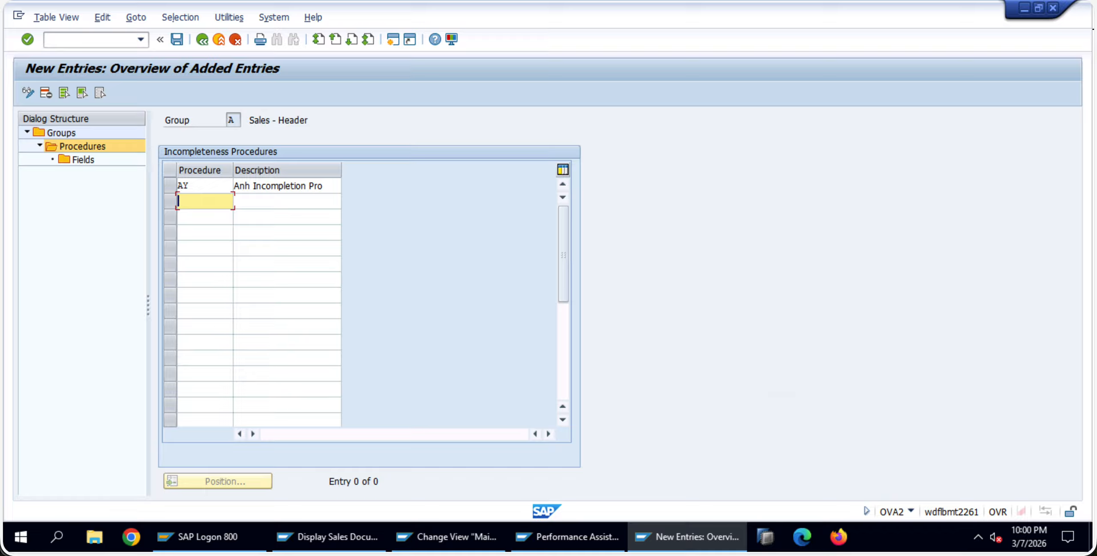
pyautogui.press('Return')
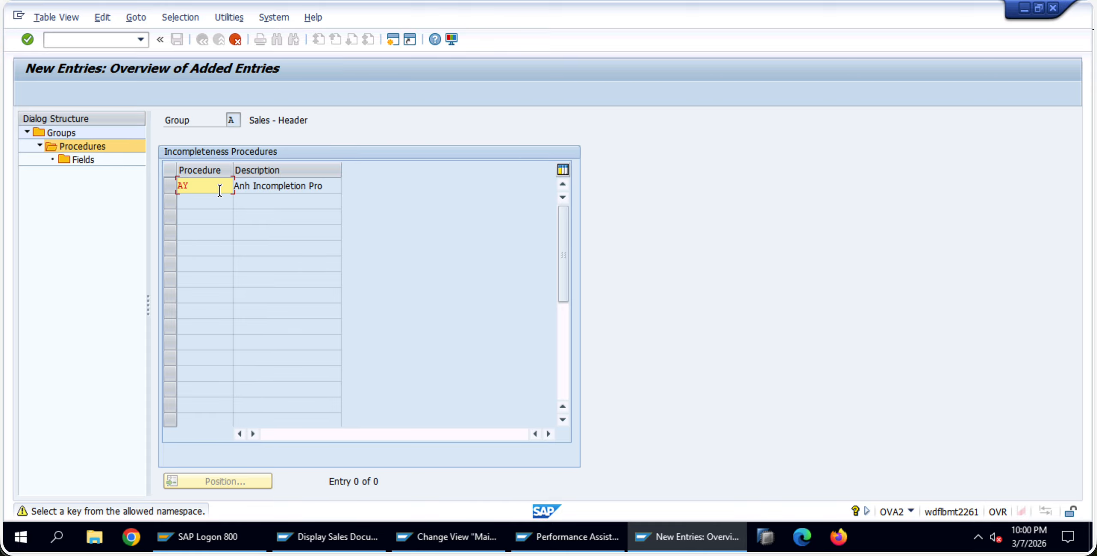
# Accept the new procedure AY in group A without discarding the entry and open its list of fields
pyautogui.press('Return')
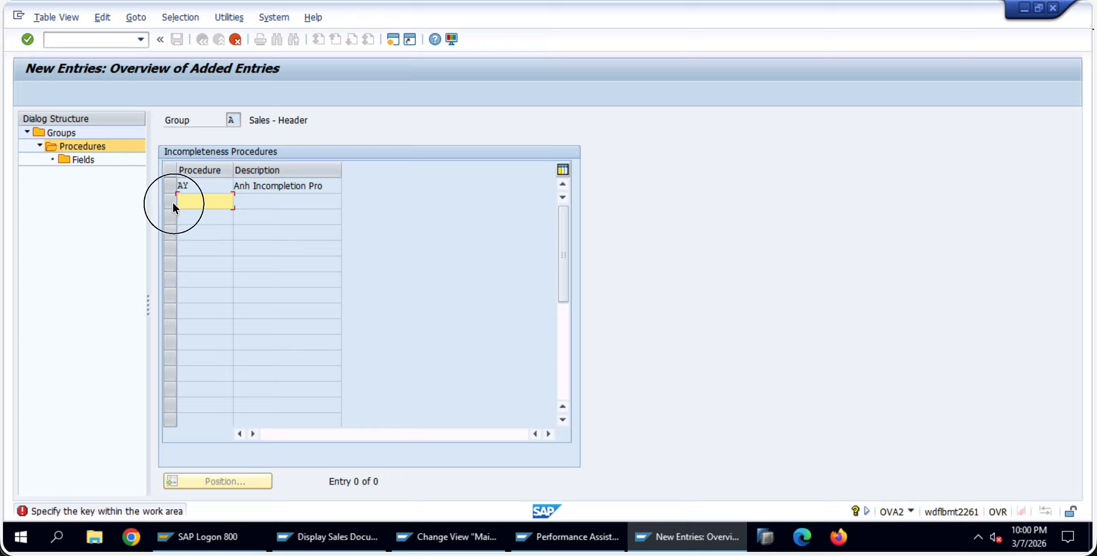
pyautogui.click(236, 40)
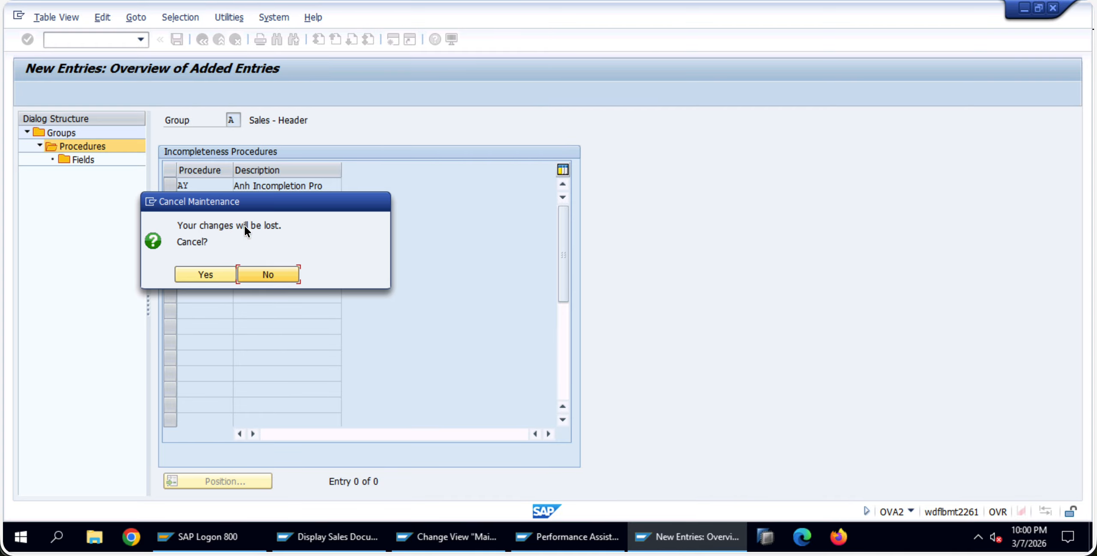
pyautogui.click(227, 278)
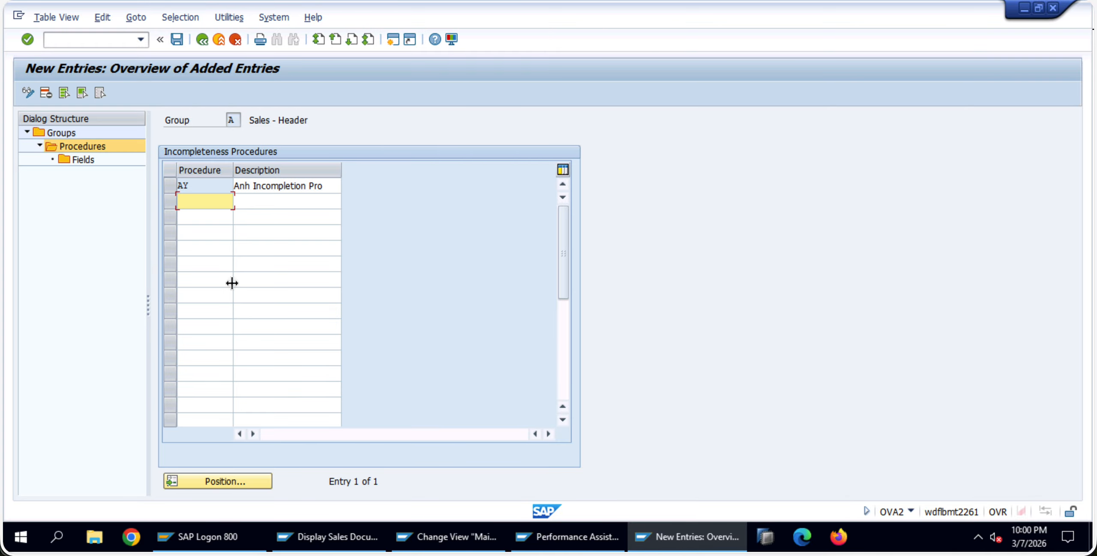
pyautogui.click(168, 188)
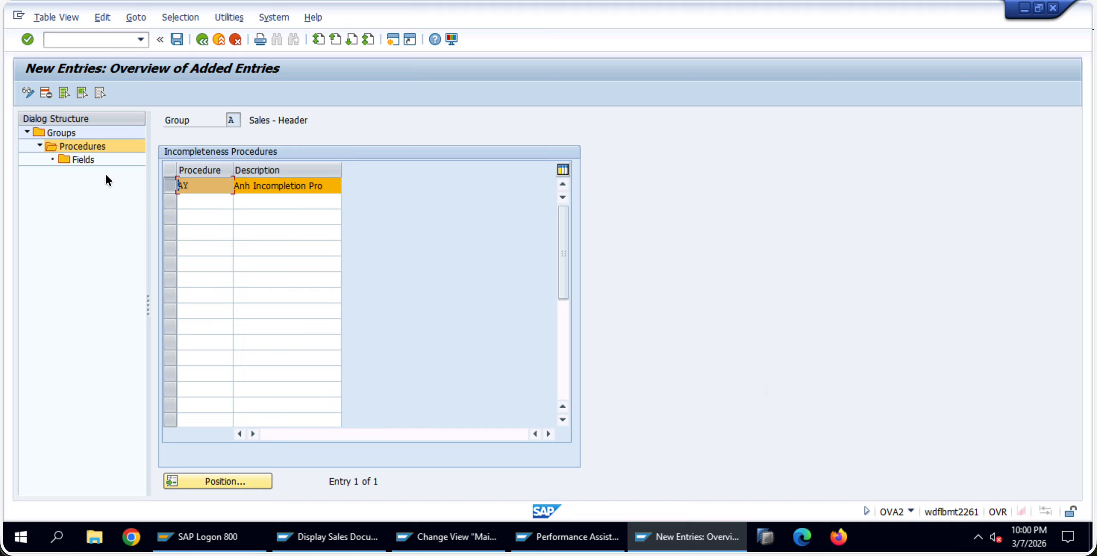
pyautogui.doubleClick(78, 159)
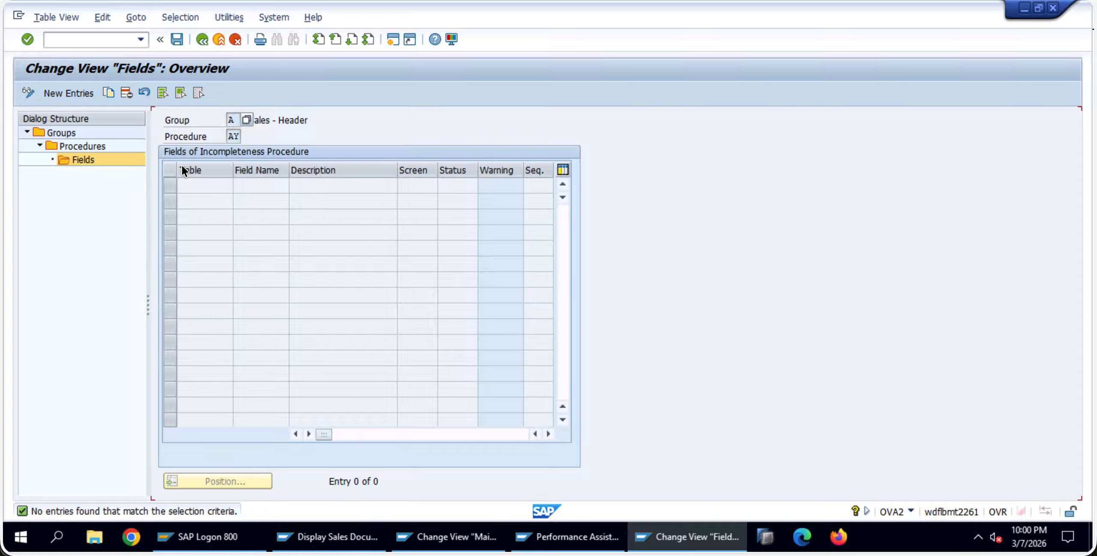
# Add a new field entry to procedure AY with table VBAK and field name BNAME
pyautogui.click(79, 93)
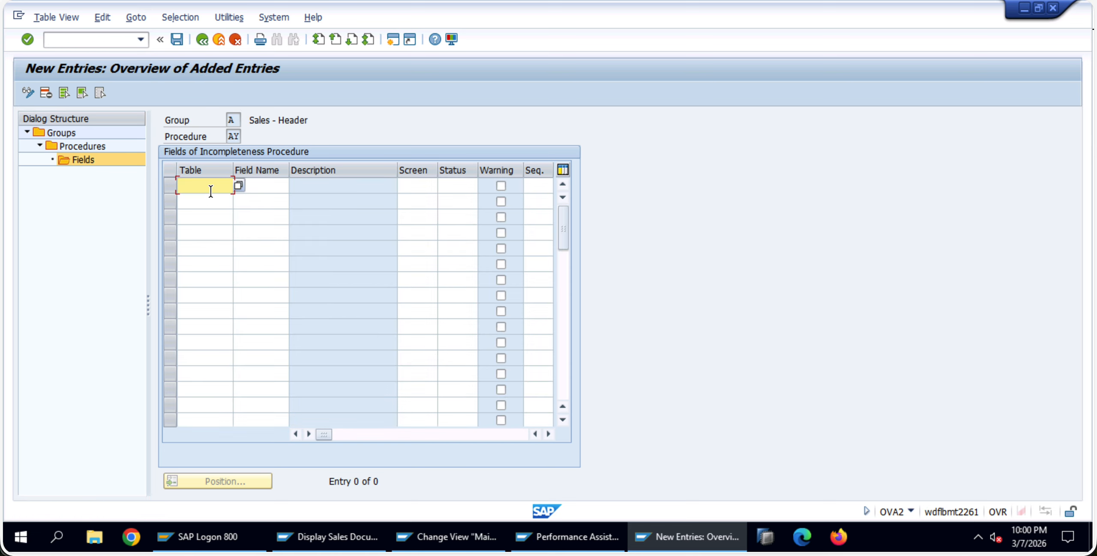
pyautogui.write('VBAK')
pyautogui.click(257, 191)
pyautogui.write('BNAME')
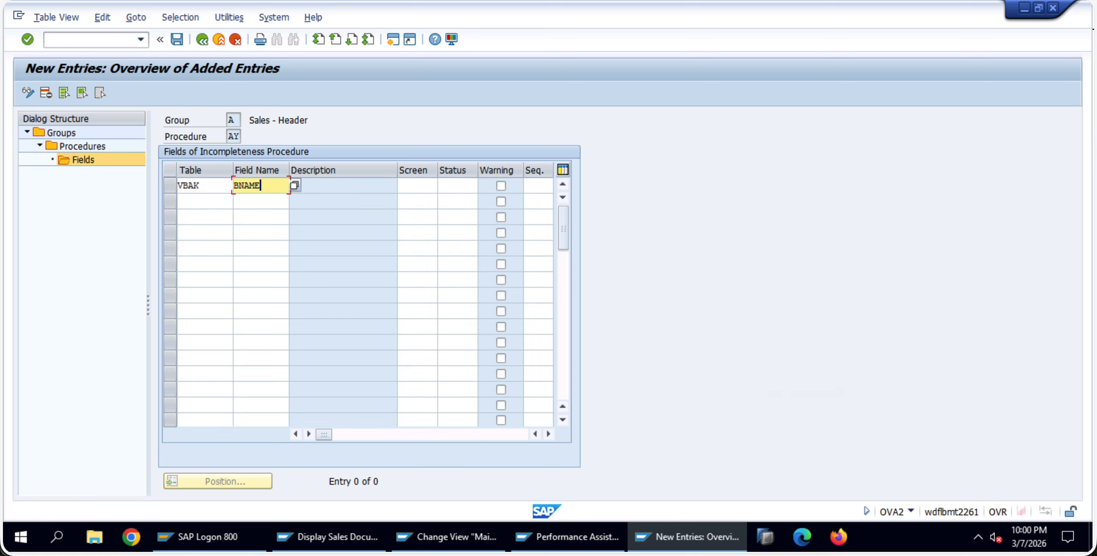
# Assign status group 02 to the VBAK-BNAME entry, turn on its warning and save
pyautogui.click(424, 188)
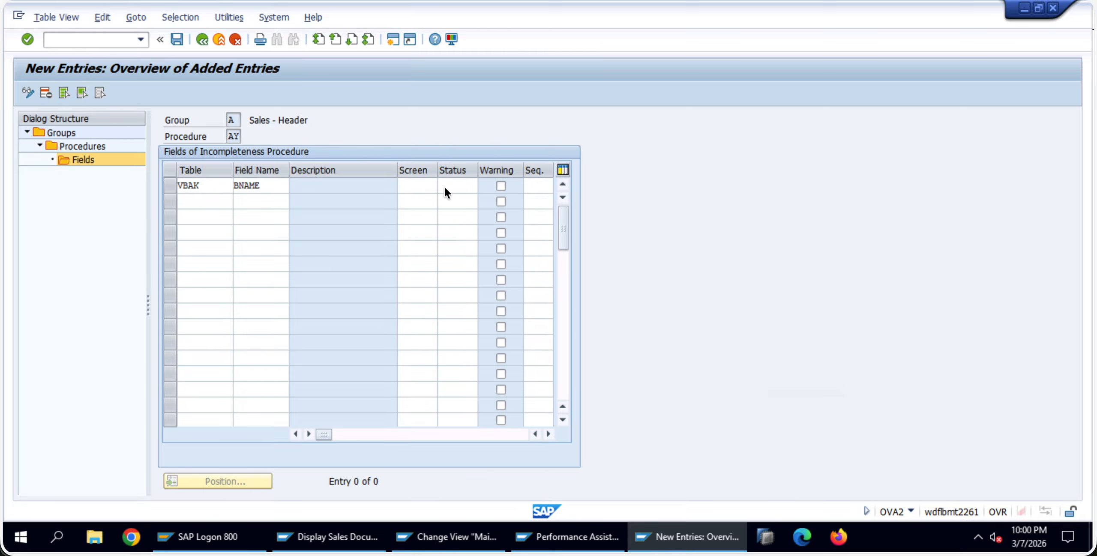
pyautogui.click(444, 186)
pyautogui.press('Return')
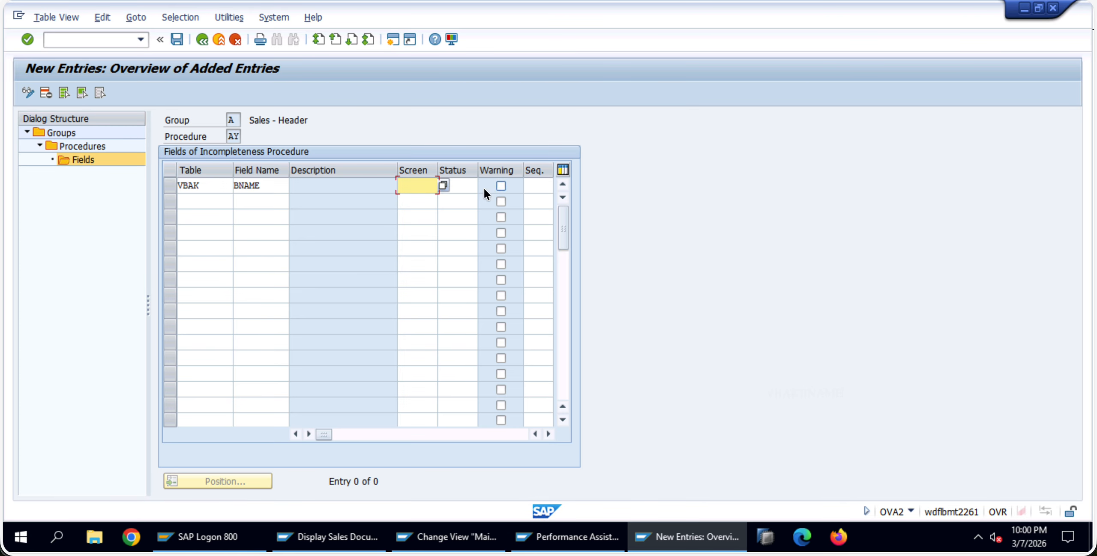
pyautogui.click(479, 187)
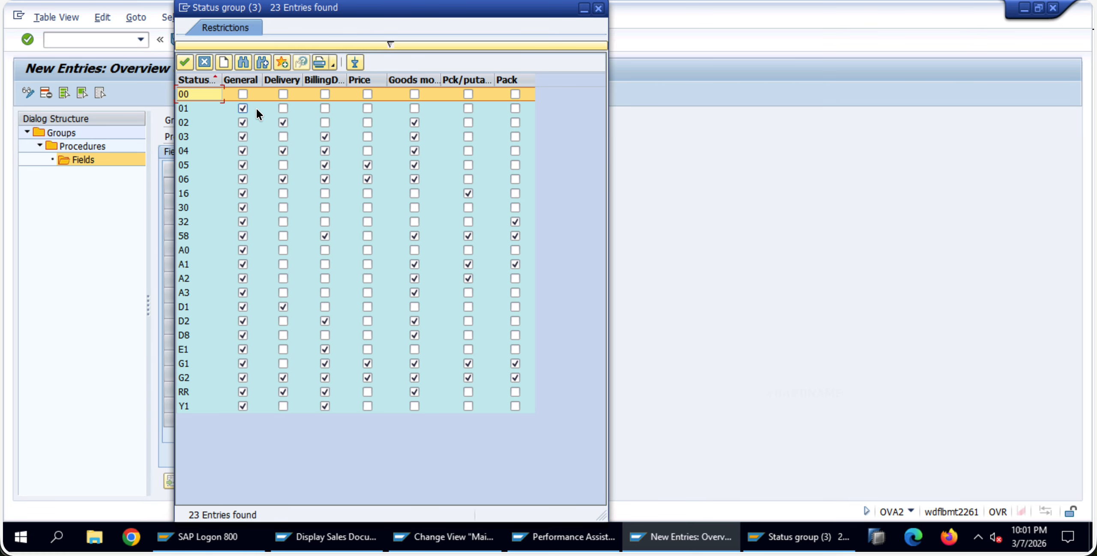
pyautogui.doubleClick(199, 122)
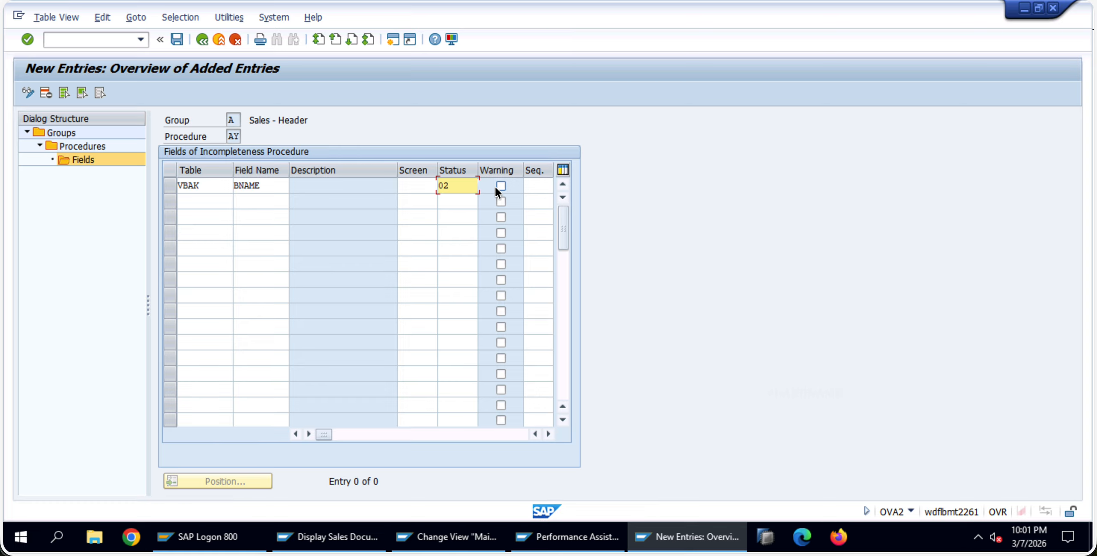
pyautogui.click(498, 187)
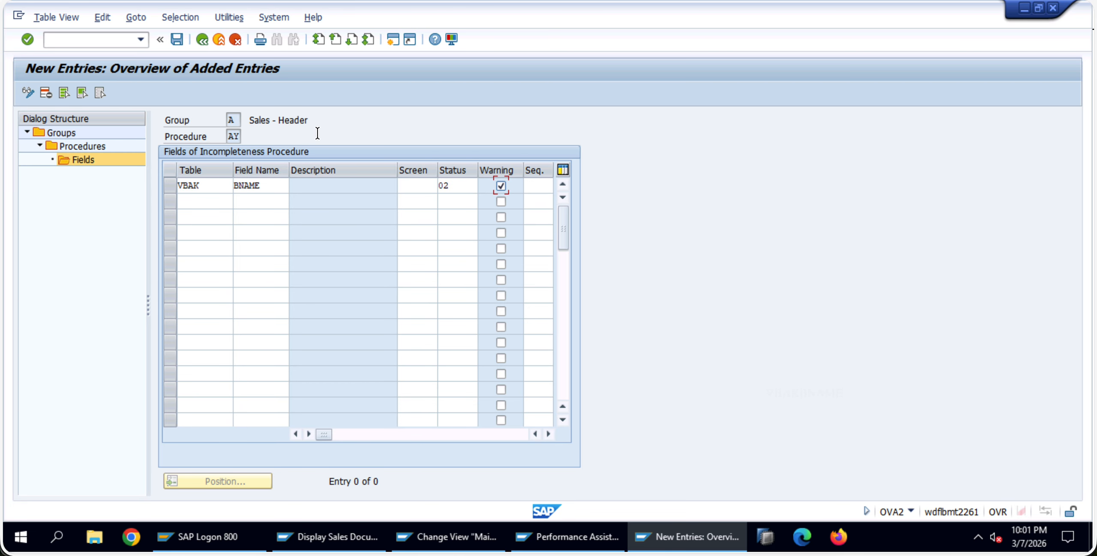
pyautogui.click(176, 40)
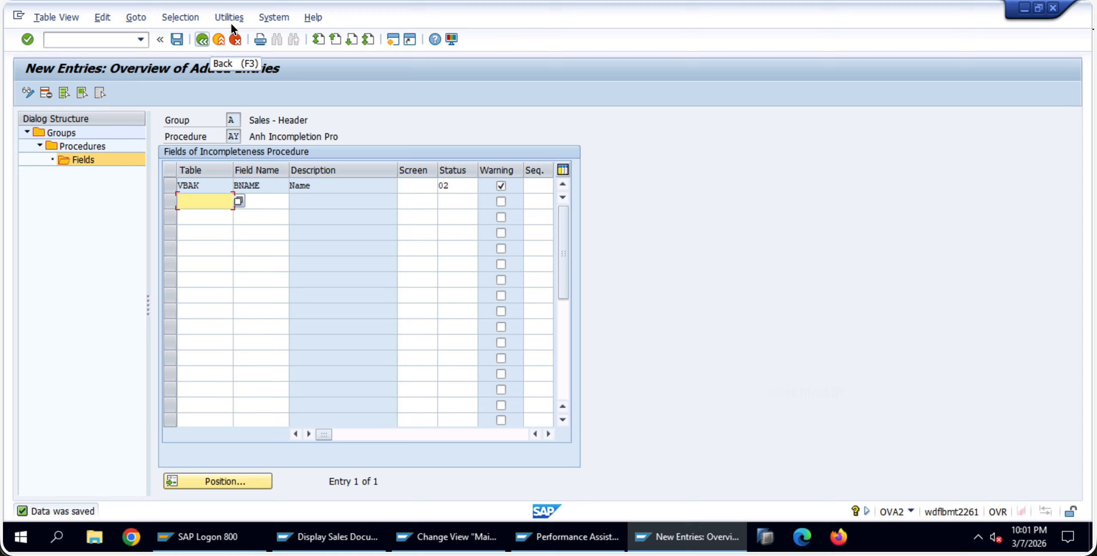
# Read exercise tasks 8 and 9 on entering the BNAME field and assigning the incompleteness procedure
pyautogui.click(468, 1)
pyautogui.scroll(-8, 313, 245)
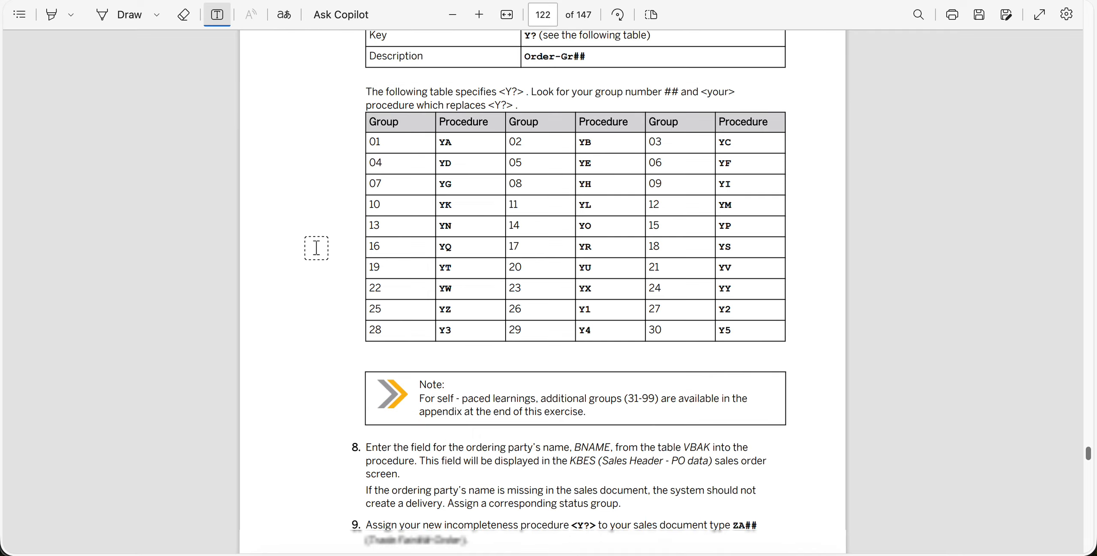
pyautogui.scroll(-1, 316, 248)
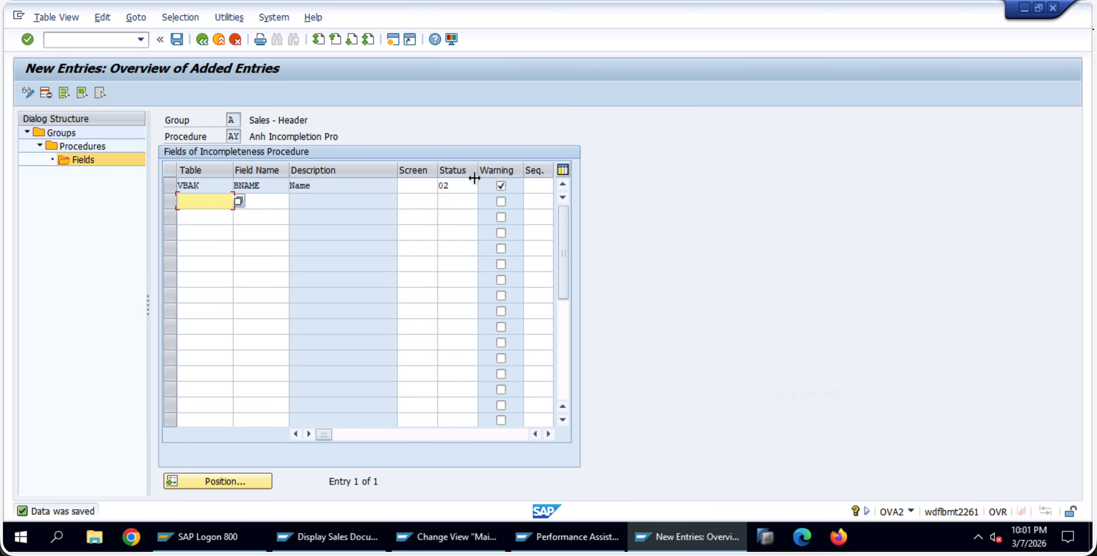
# Examine which processing steps status group 02 covers in the status group list, leaving the BNAME entry as is
pyautogui.click(463, 185)
pyautogui.write('02')
pyautogui.click(480, 185)
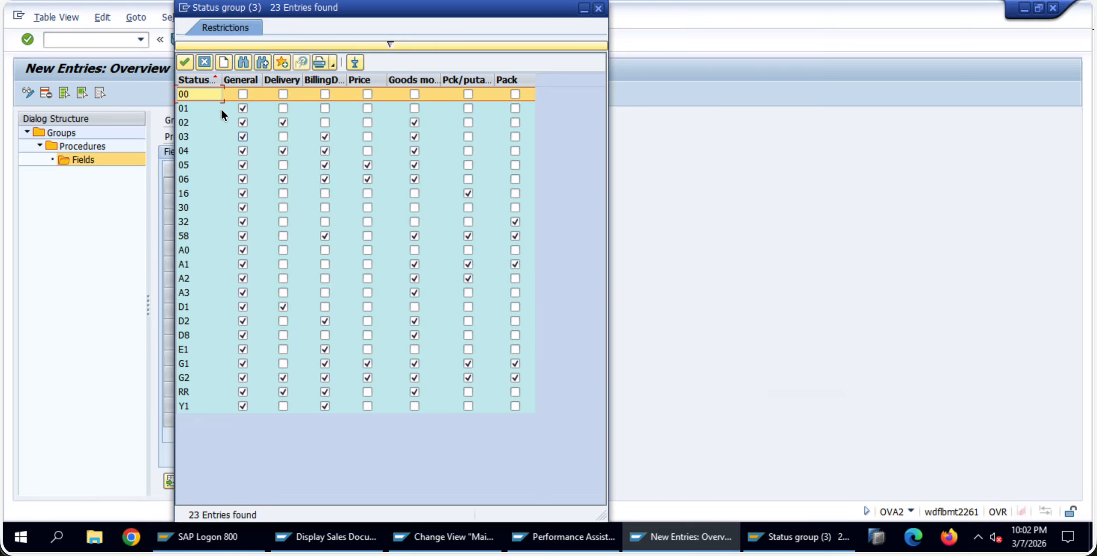
pyautogui.click(198, 121)
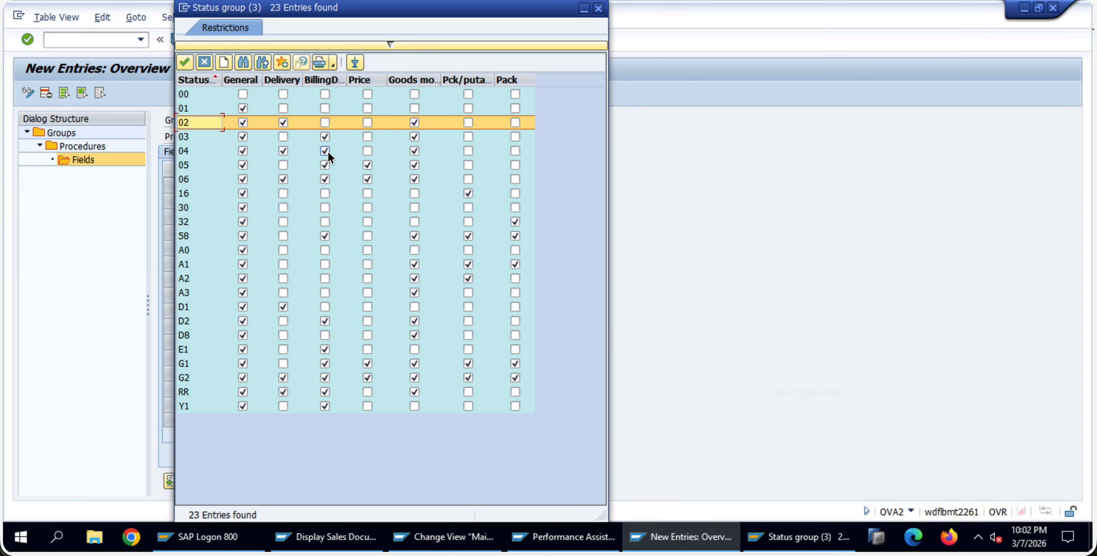
pyautogui.click(599, 8)
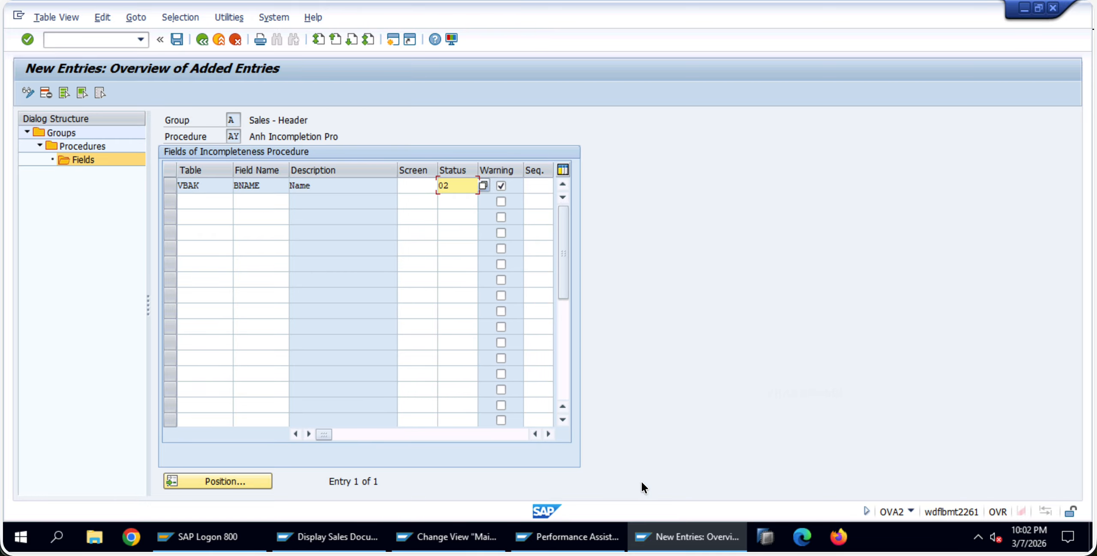
# Switch to the Excel cheat sheet and examine the Incompletion Log row and its surrounding determination and transaction entries
pyautogui.click(665, 554)
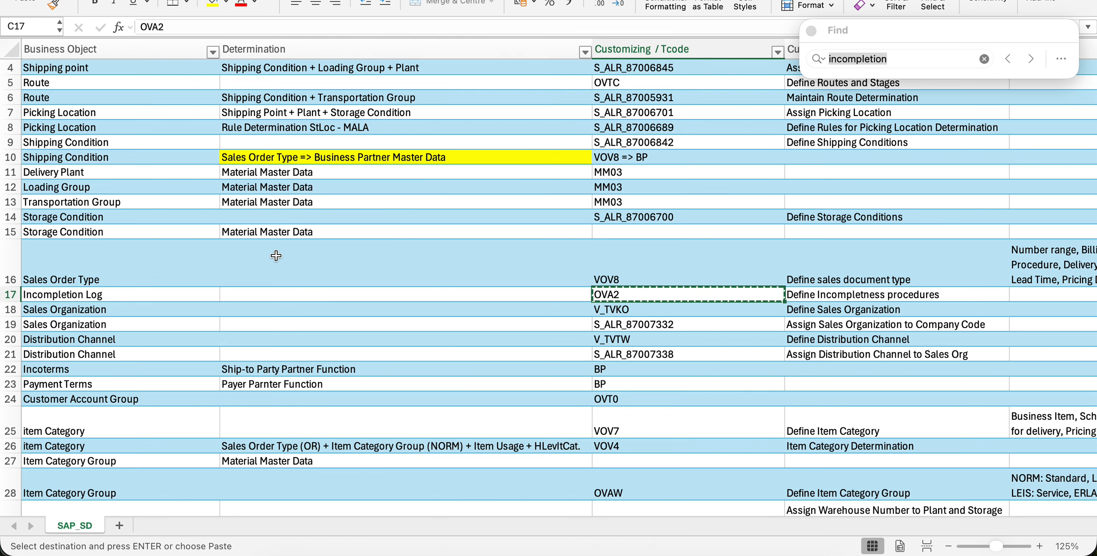
pyautogui.click(146, 298)
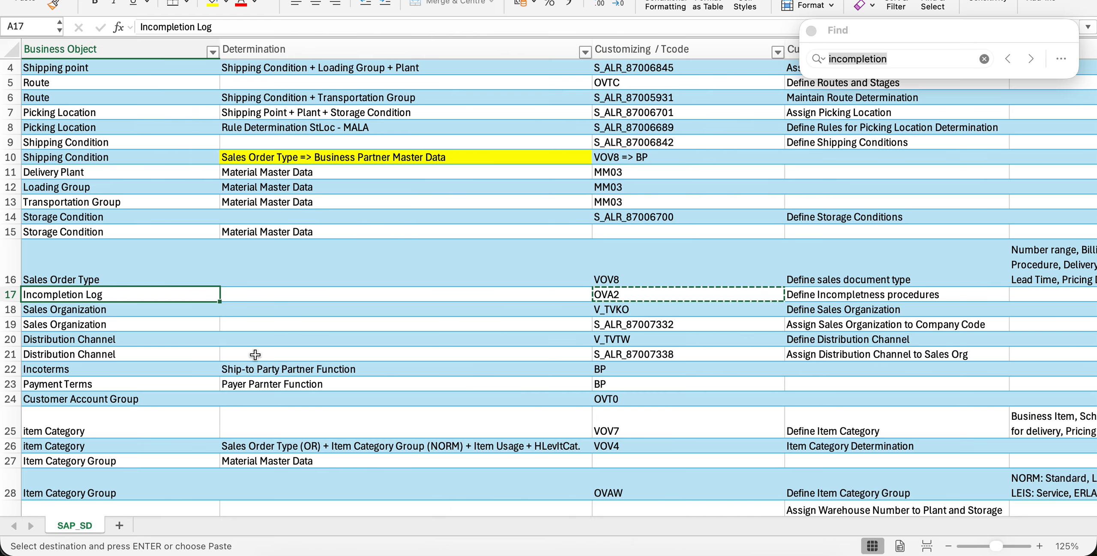
pyautogui.scroll(-1, 255, 355)
pyautogui.hscroll(3, 256, 350)
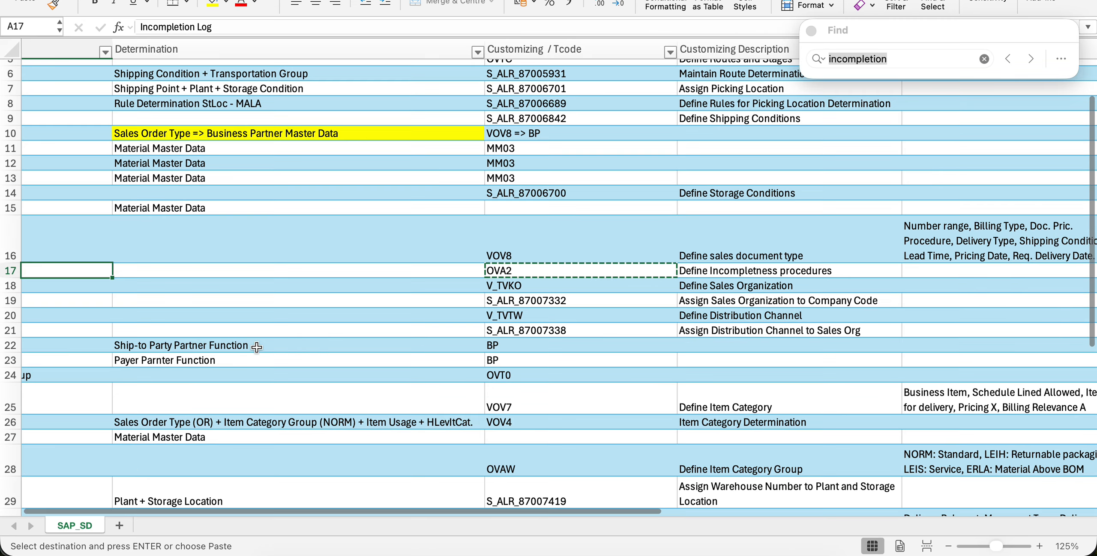
pyautogui.hscroll(-3, 257, 347)
pyautogui.scroll(2, 257, 347)
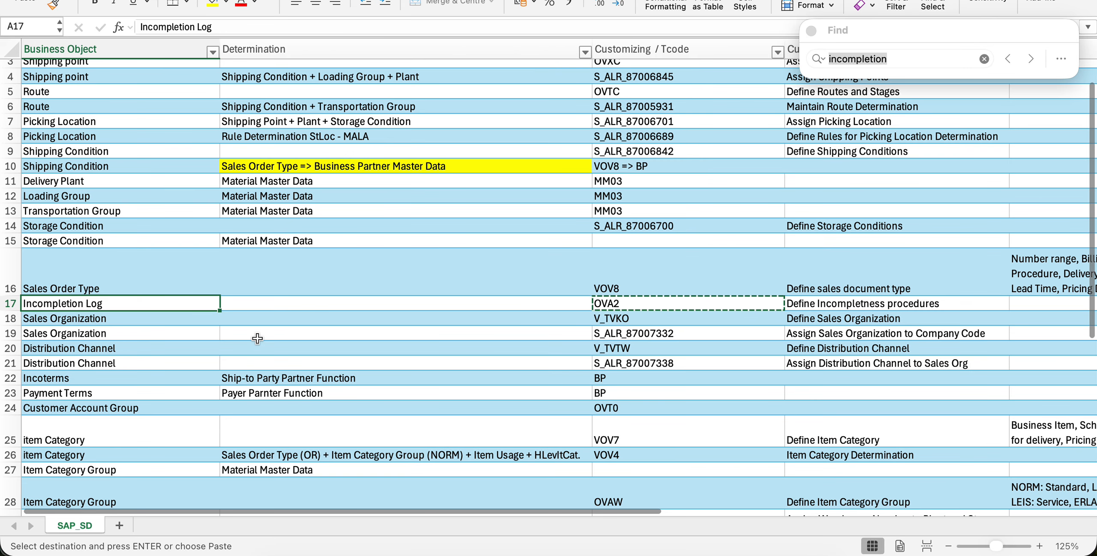
pyautogui.scroll(-5, 258, 338)
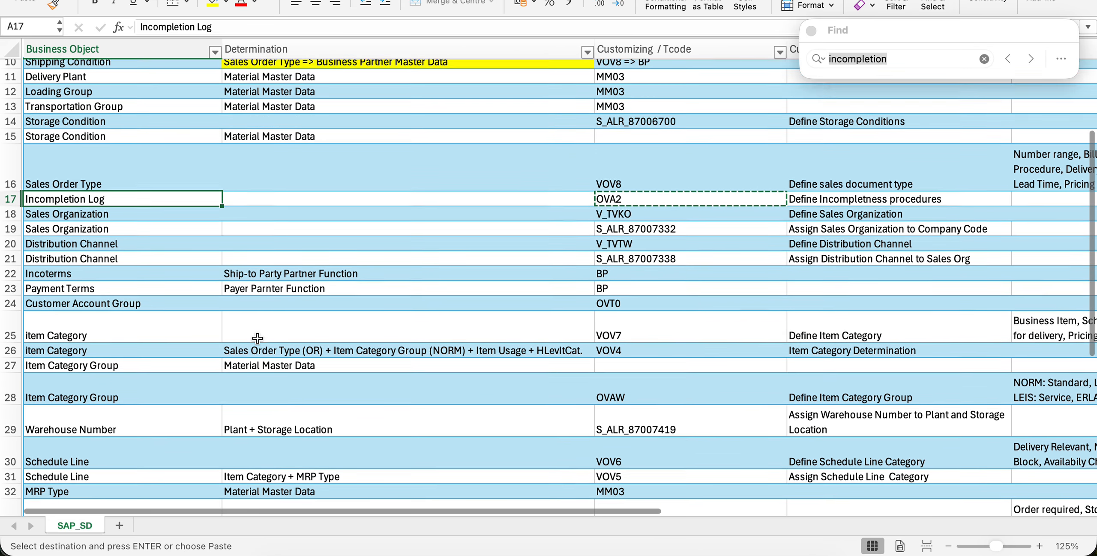
pyautogui.scroll(3, 257, 339)
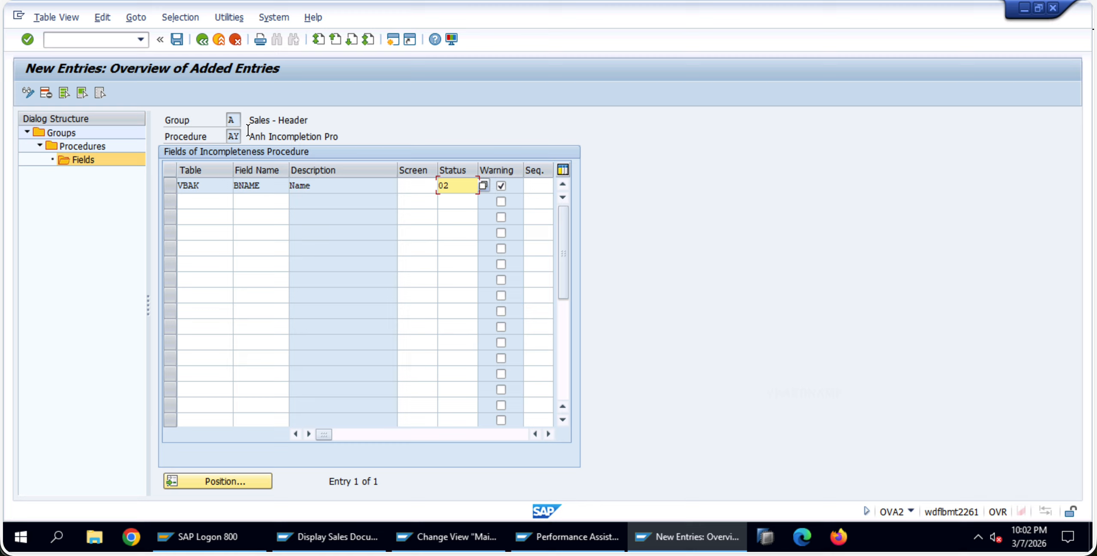
# Return to the incompleteness groups in SAP and find procedure AY among the procedures of group A
pyautogui.click(85, 150)
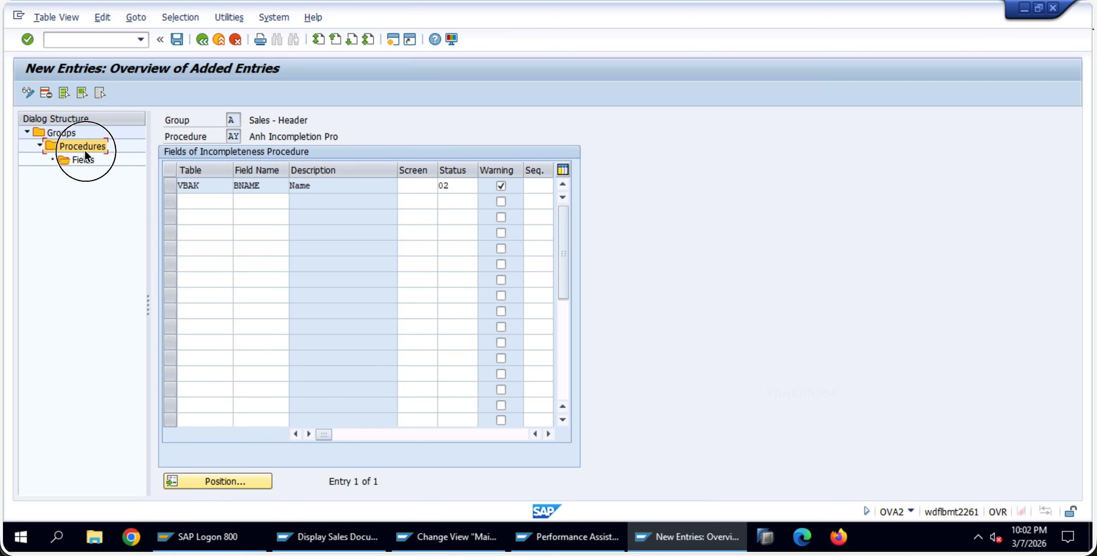
pyautogui.doubleClick(63, 130)
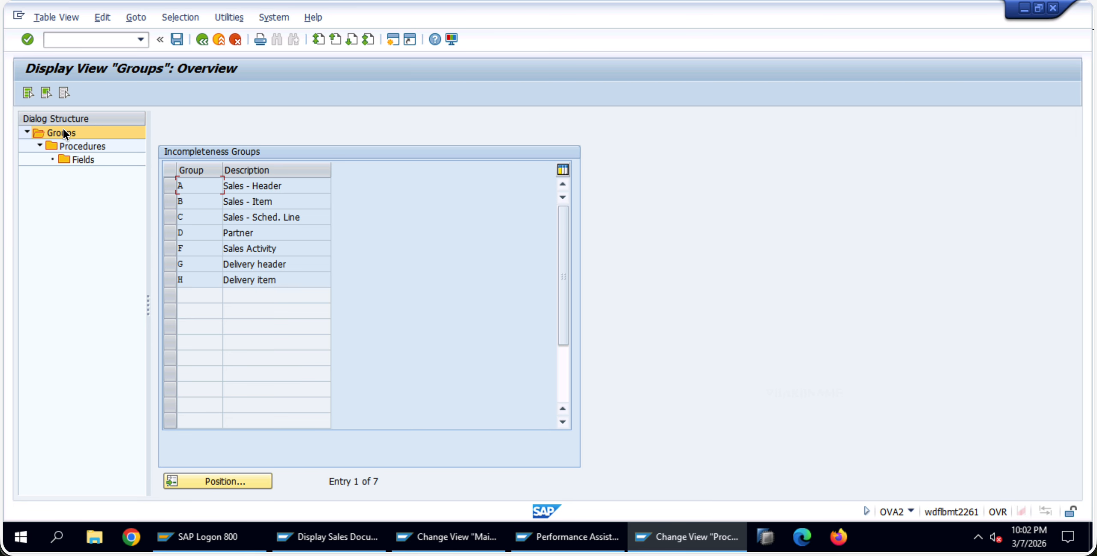
pyautogui.click(170, 186)
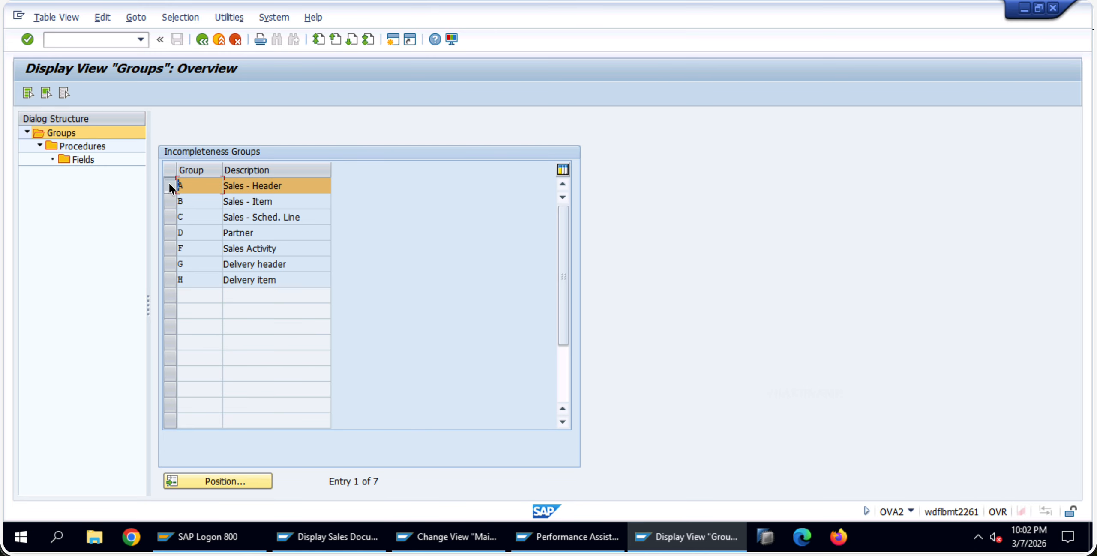
pyautogui.doubleClick(68, 141)
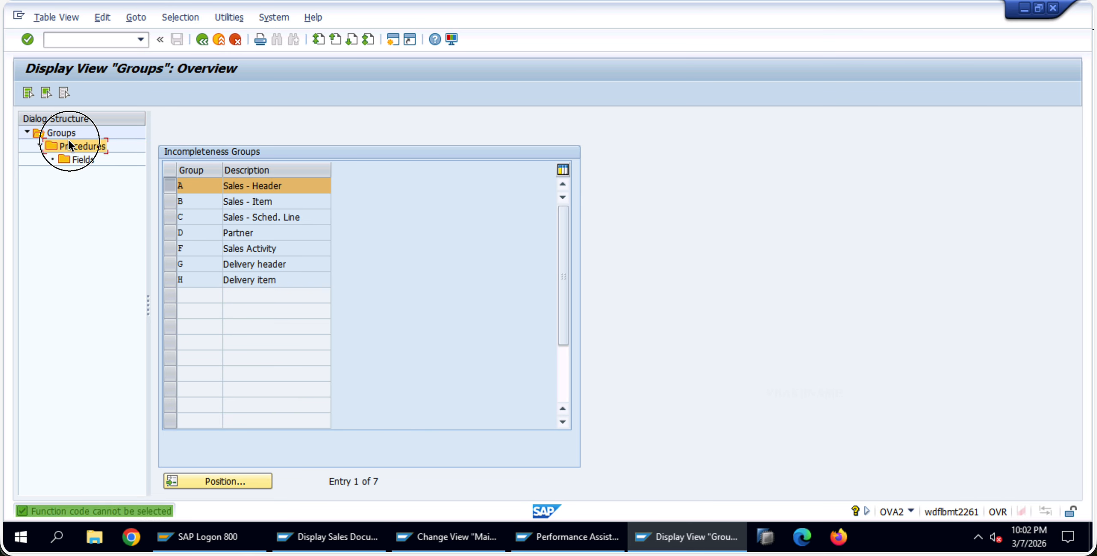
pyautogui.scroll(-6, 210, 295)
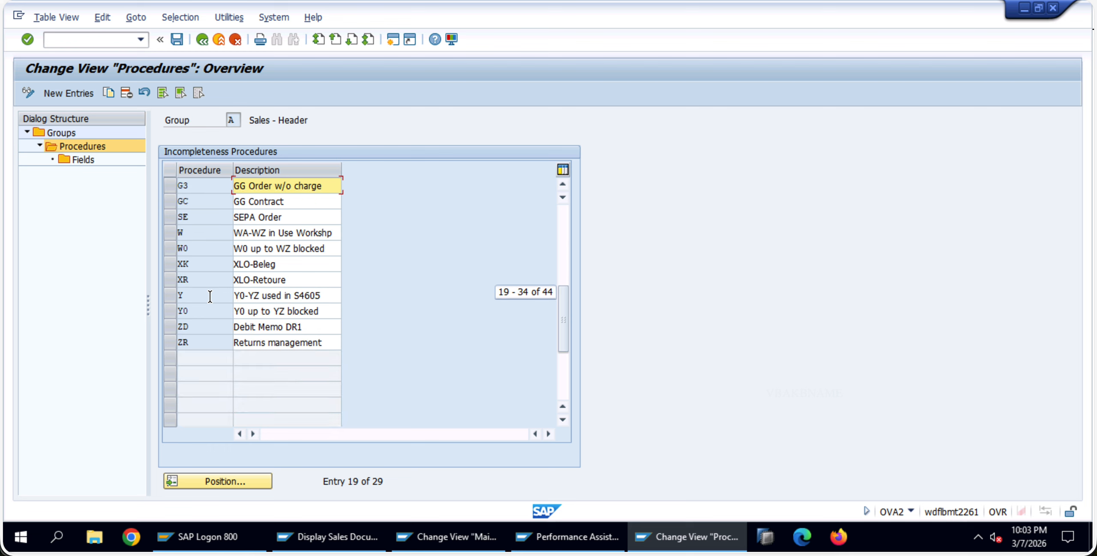
pyautogui.scroll(1, 202, 249)
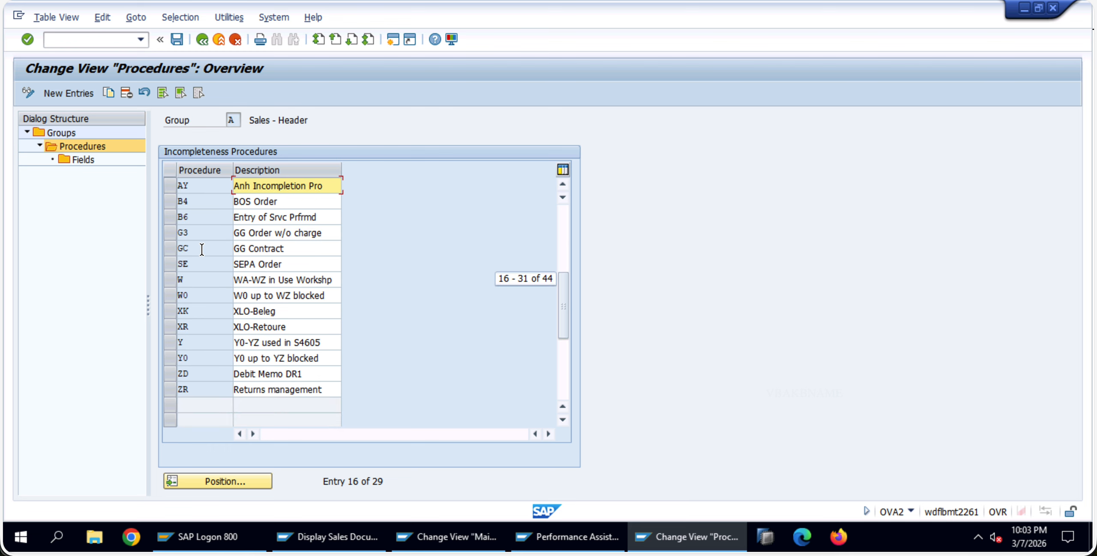
# Open the fields of procedure AY and check the entries in the list
pyautogui.click(167, 182)
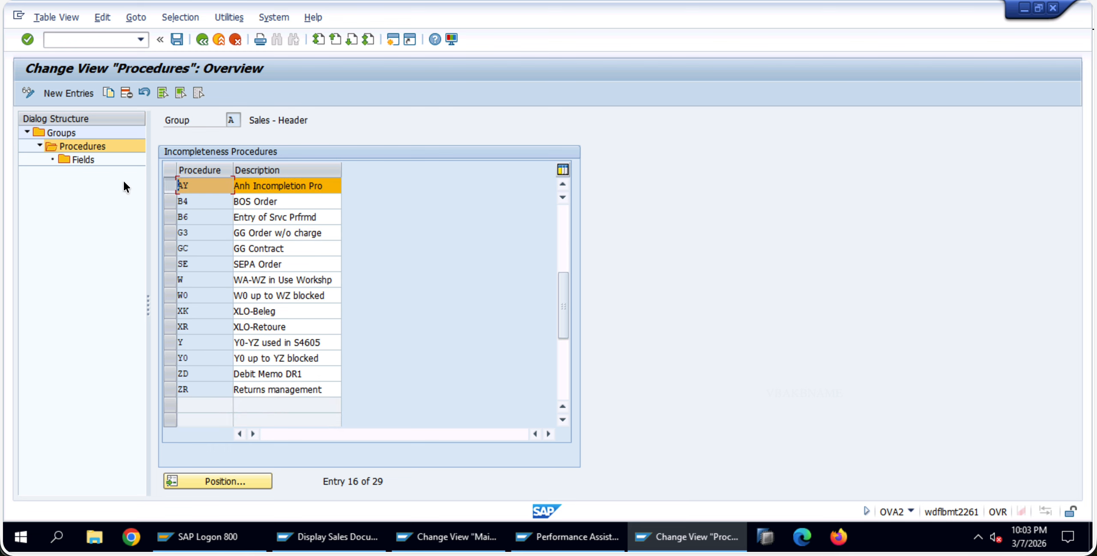
pyautogui.doubleClick(88, 161)
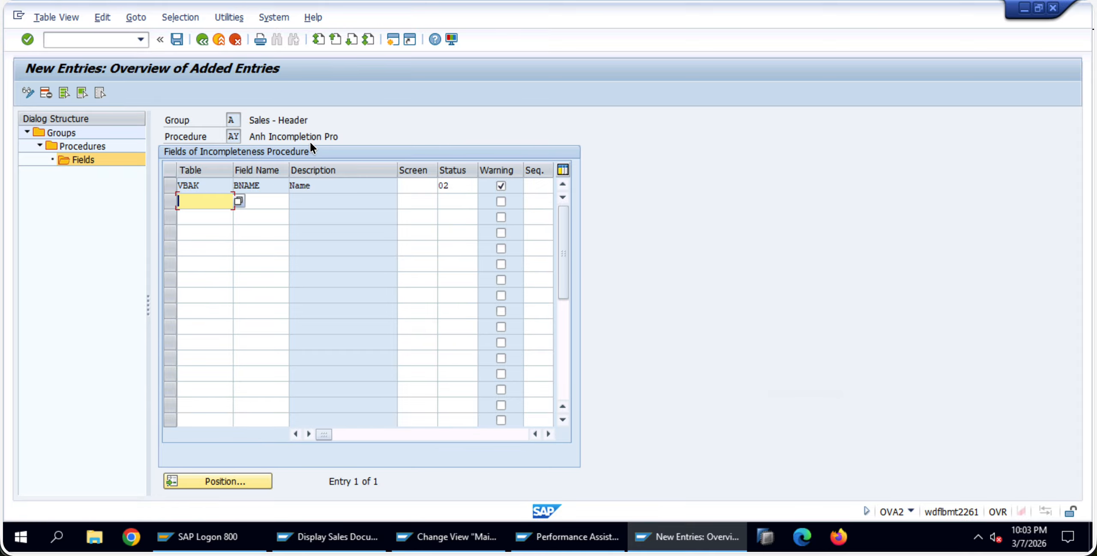
pyautogui.scroll(-5, 508, 320)
pyautogui.scroll(5, 270, 284)
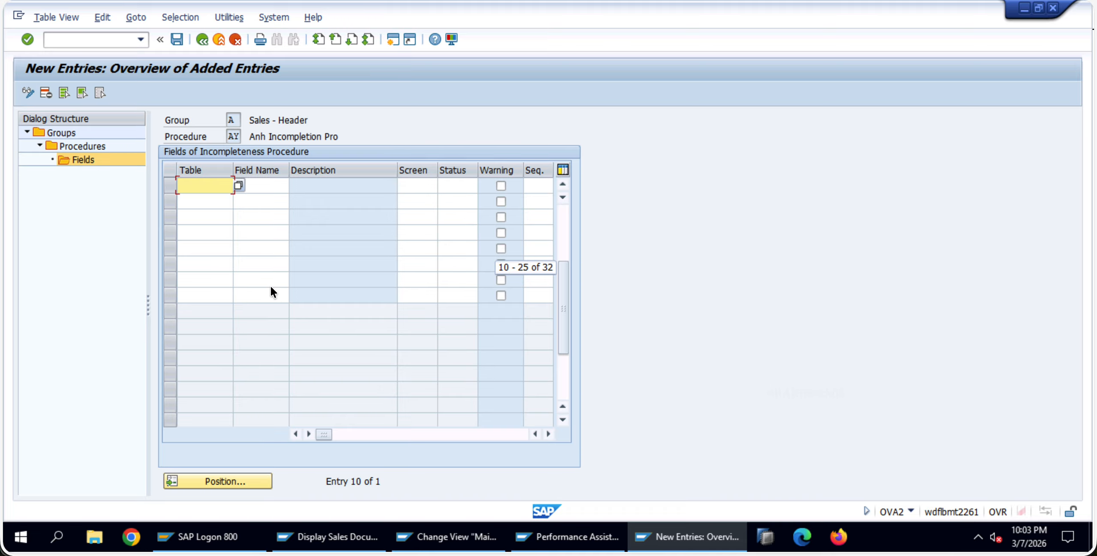
# Leave the incompleteness procedure maintenance and return to the SAP Easy Access screen
pyautogui.click(201, 44)
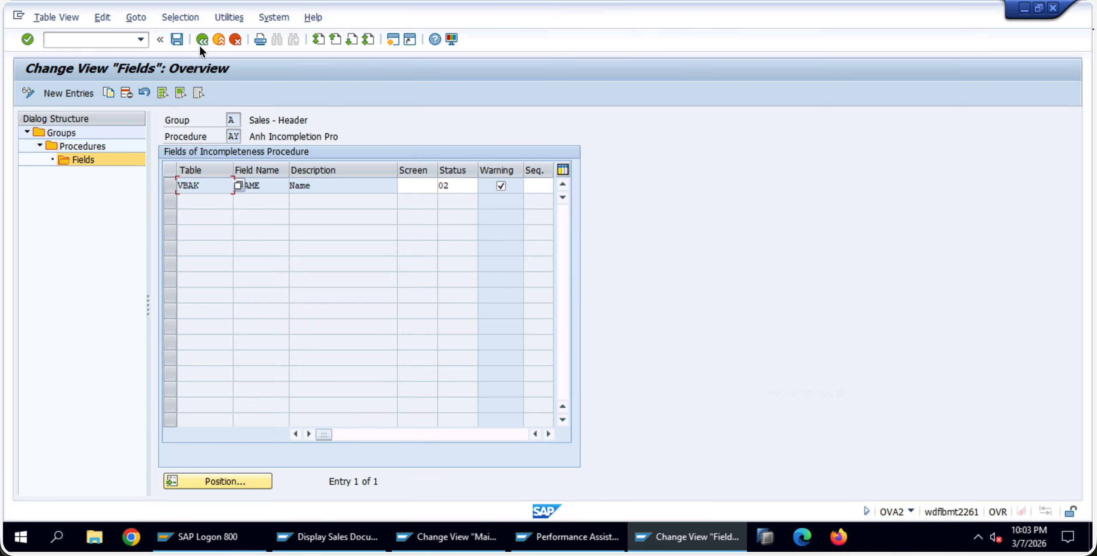
pyautogui.click(200, 45)
pyautogui.click(200, 45)
pyautogui.click(200, 45)
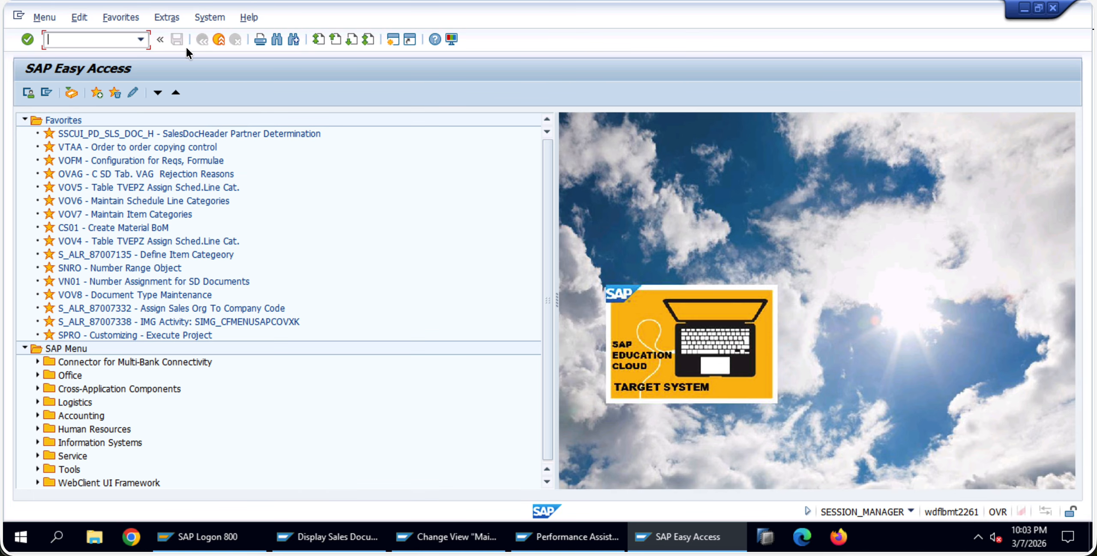
# Run transaction SPRO, open the SAP Reference IMG and expand Sales and Distribution
pyautogui.write('spro')
pyautogui.press('Return')
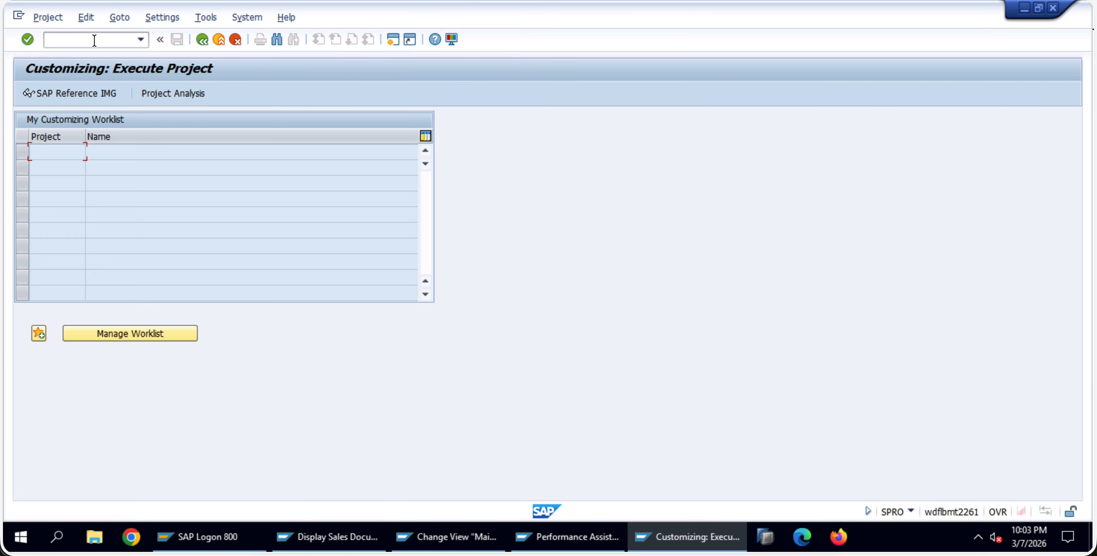
pyautogui.click(96, 99)
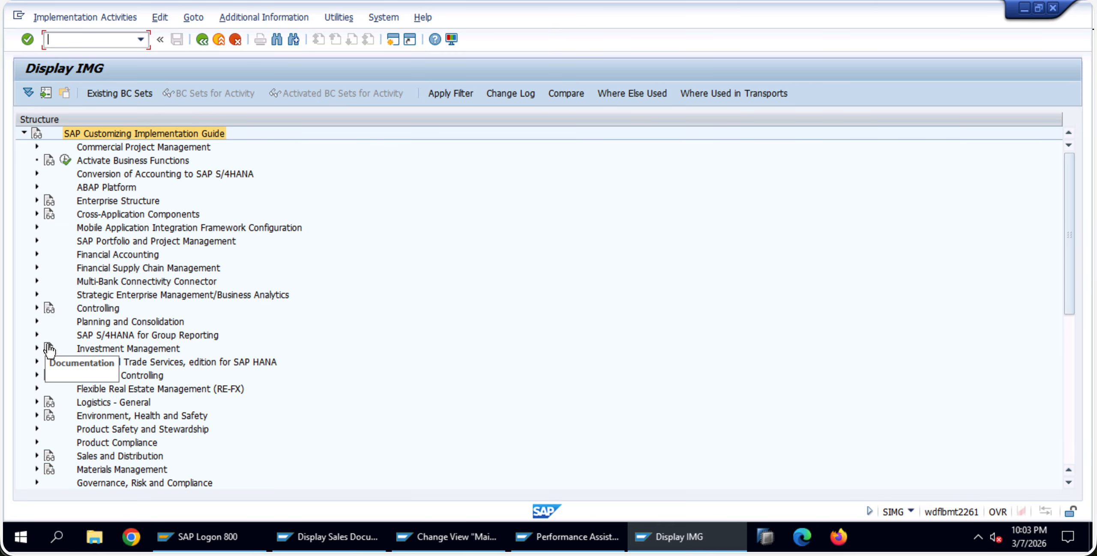
pyautogui.scroll(-1, 118, 431)
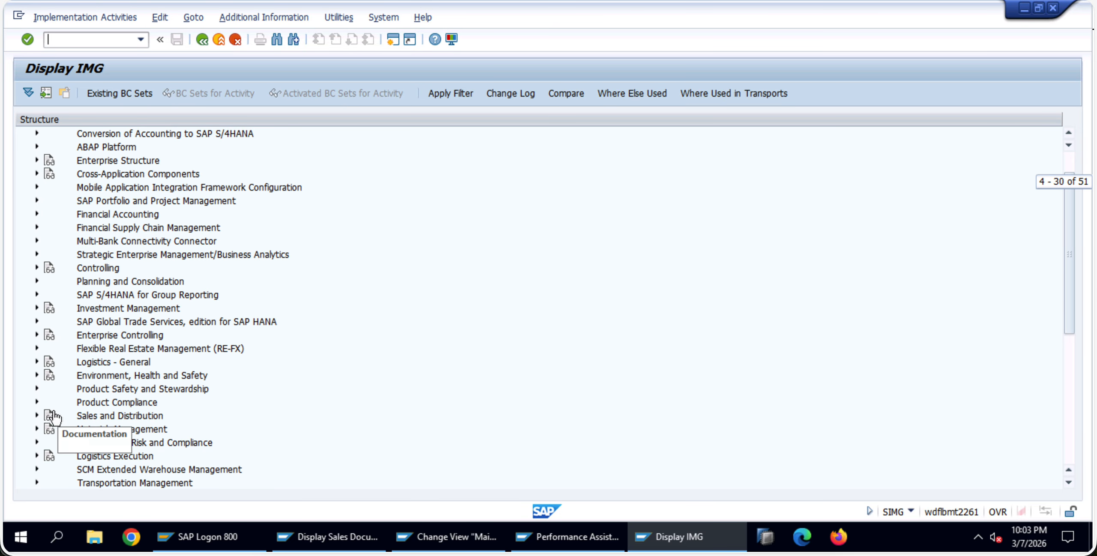
pyautogui.click(37, 415)
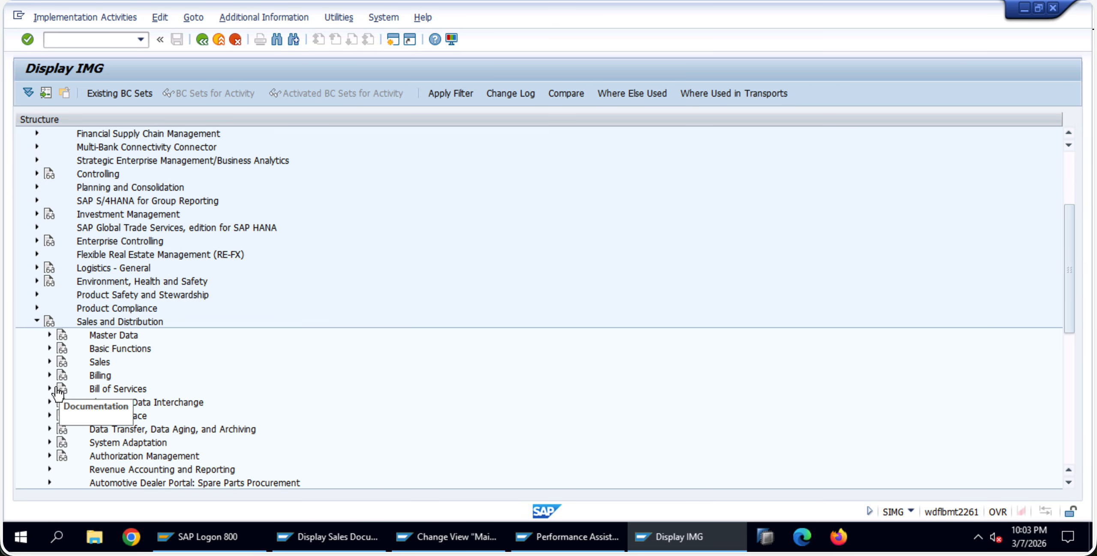
# Look through the Sales Documents customizing, including Sales Document Header and Sales Document Item, for incompleteness procedure activities
pyautogui.click(49, 362)
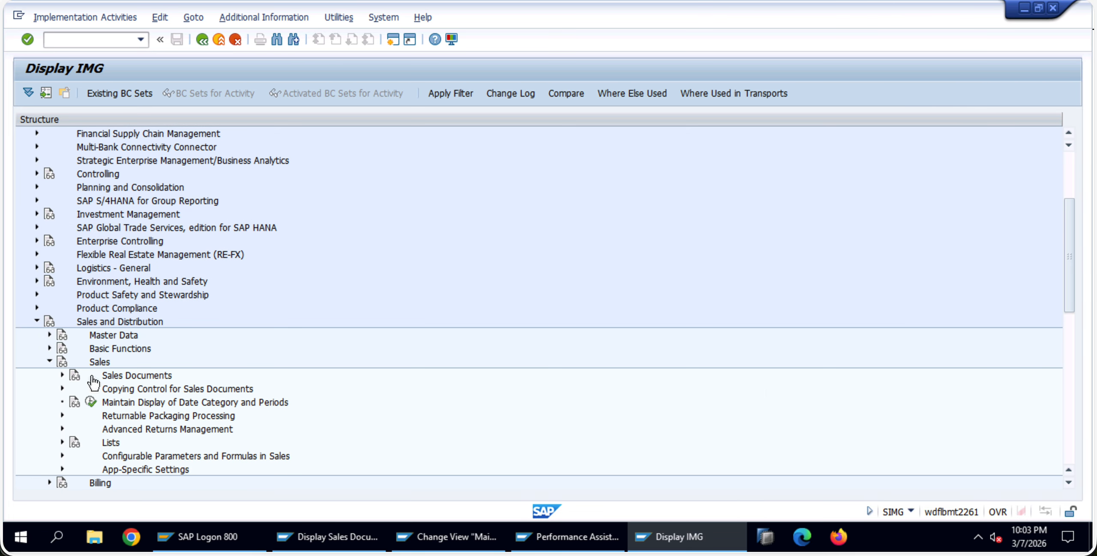
pyautogui.click(62, 376)
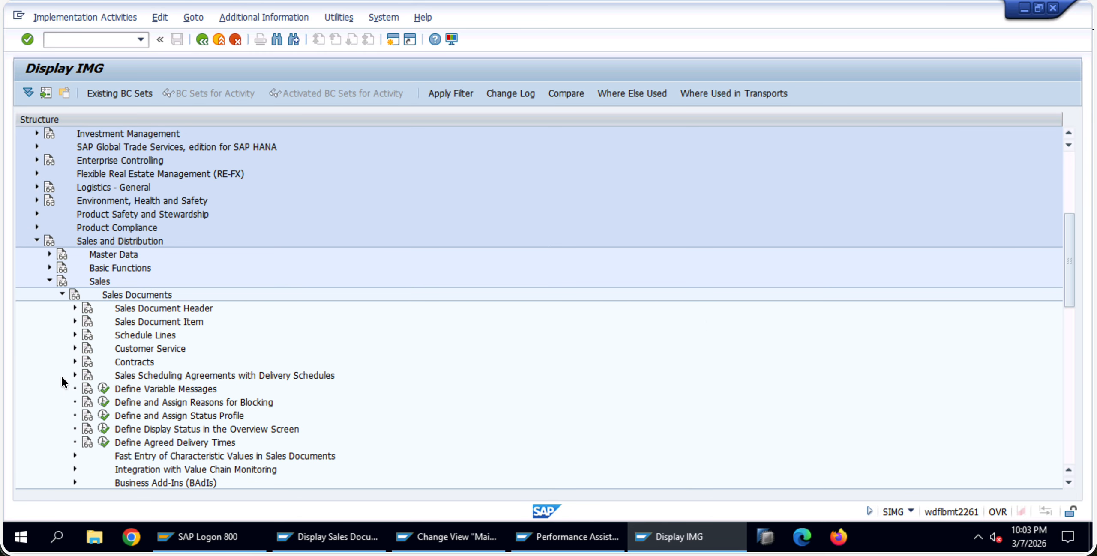
pyautogui.scroll(-1, 180, 420)
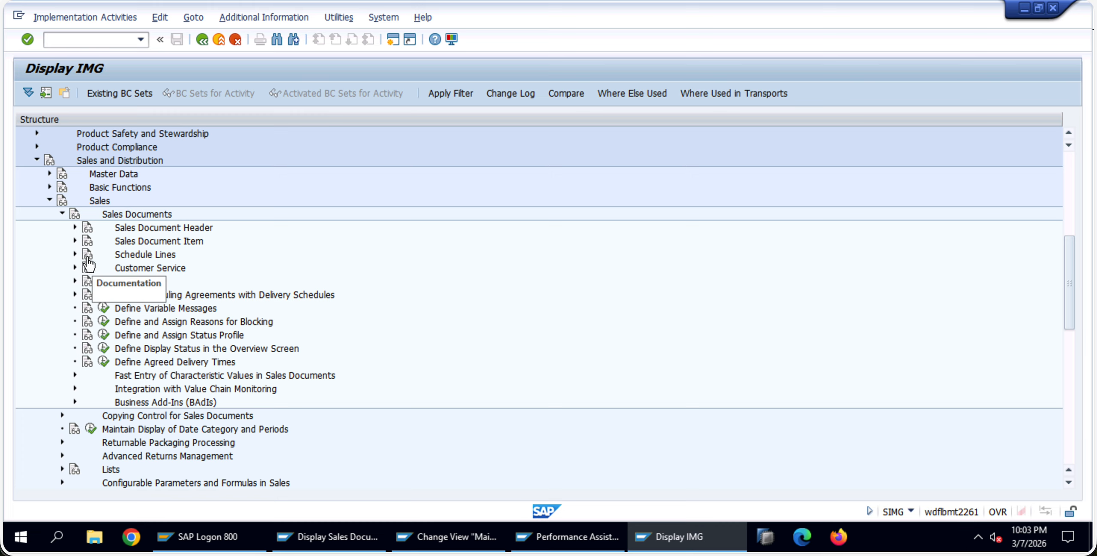
pyautogui.click(75, 227)
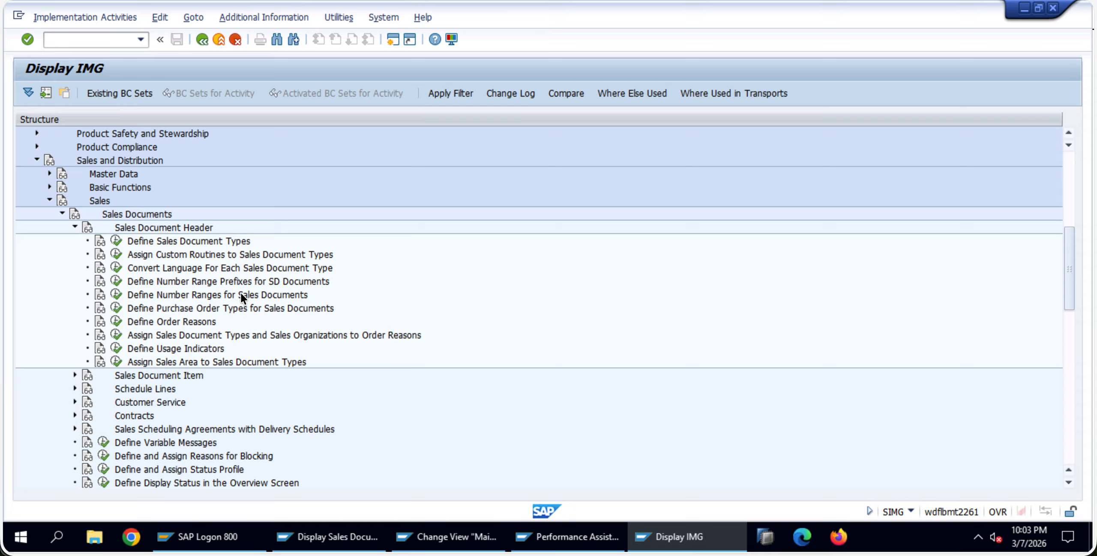
pyautogui.scroll(-1, 253, 335)
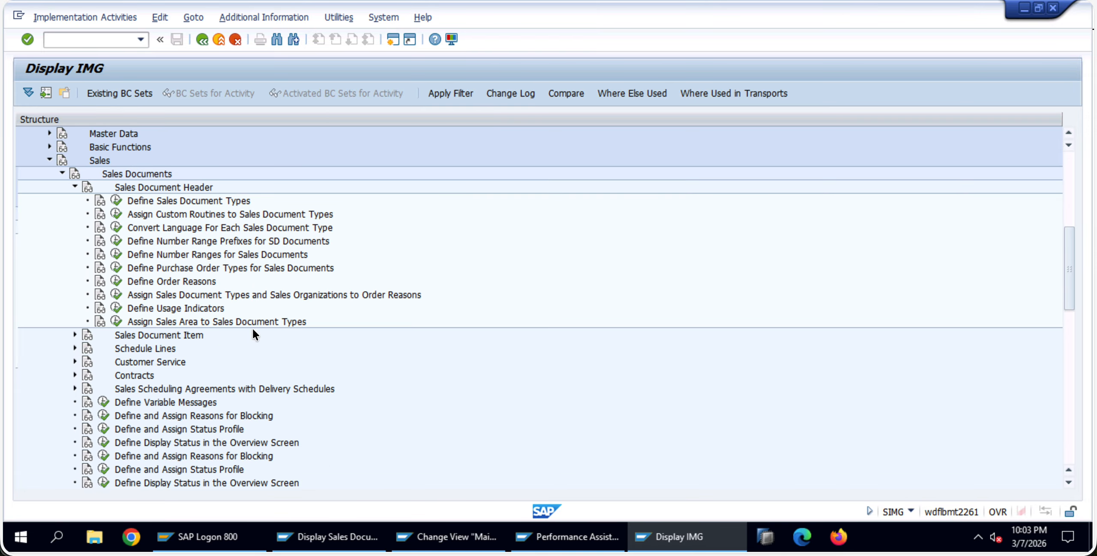
pyautogui.click(74, 335)
pyautogui.scroll(-2, 233, 439)
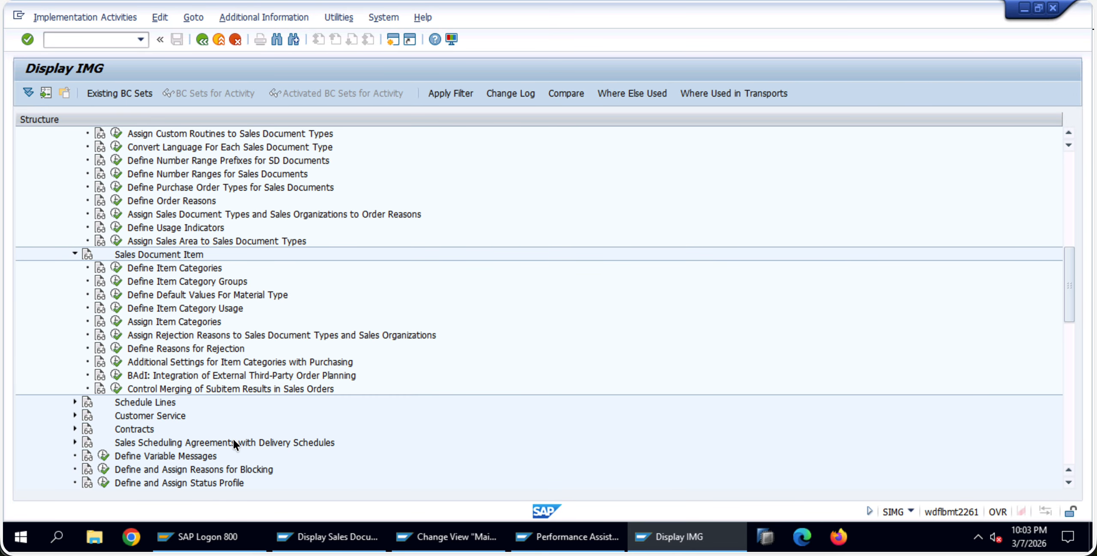
pyautogui.scroll(-1, 234, 441)
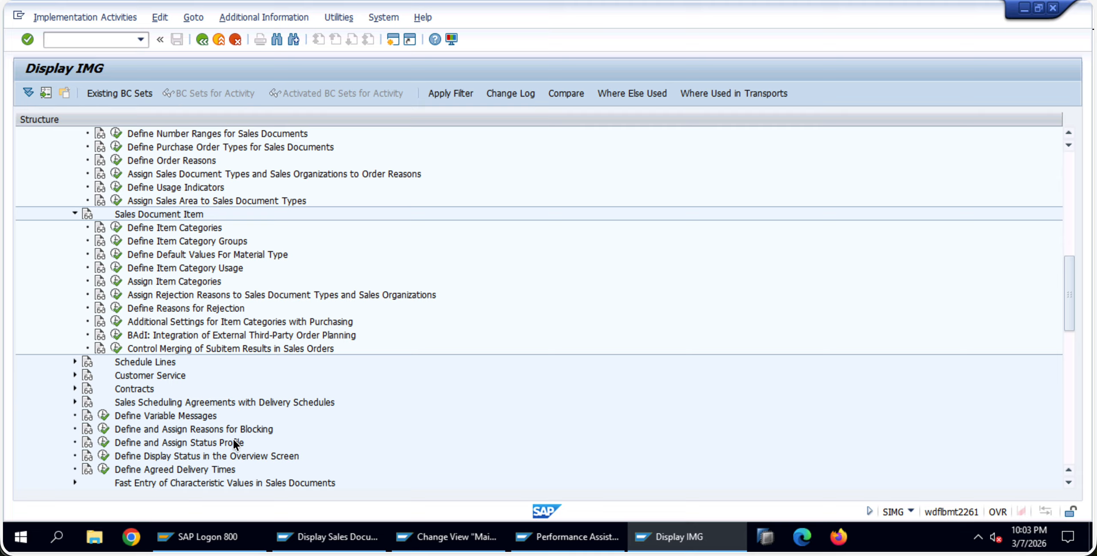
pyautogui.scroll(-3, 234, 442)
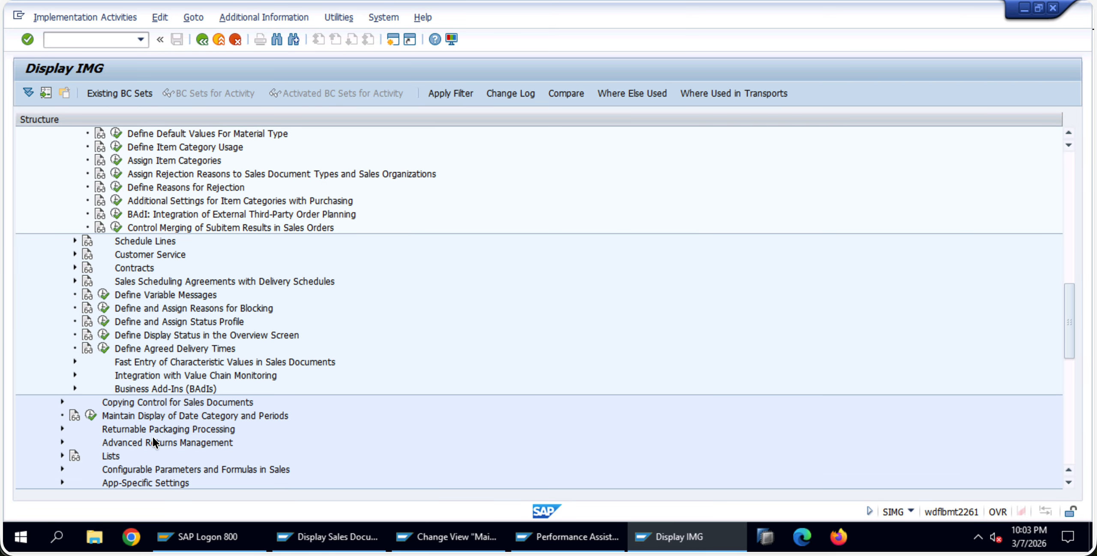
pyautogui.scroll(-3, 196, 456)
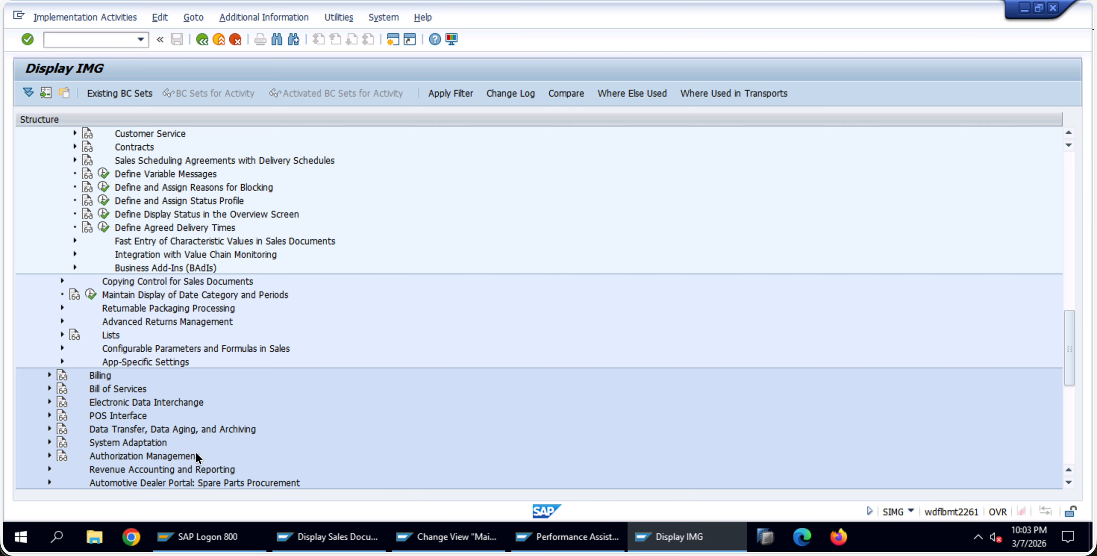
pyautogui.scroll(-1, 197, 457)
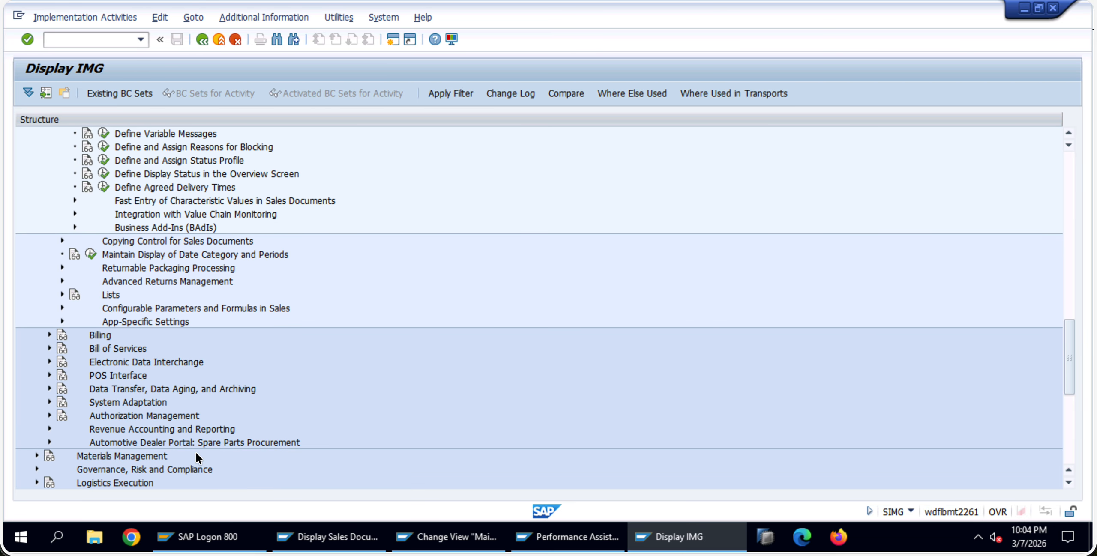
# Expand Basic Functions under Sales and Distribution and show the activities of Log of Incomplete Items
pyautogui.scroll(18, 196, 451)
pyautogui.scroll(-3, 110, 399)
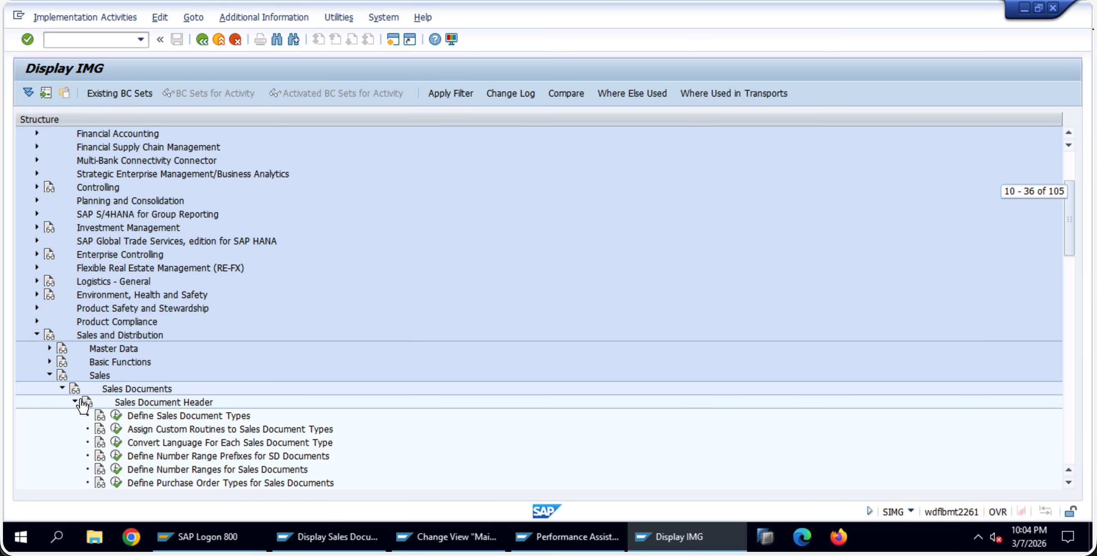
pyautogui.click(48, 363)
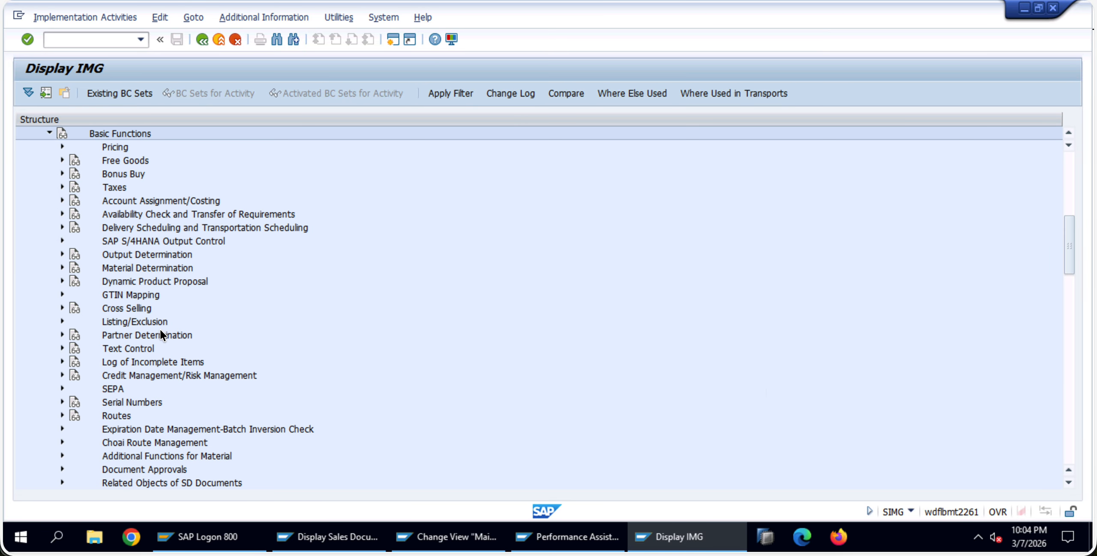
pyautogui.click(62, 335)
pyautogui.click(63, 335)
pyautogui.click(62, 361)
pyautogui.click(178, 375)
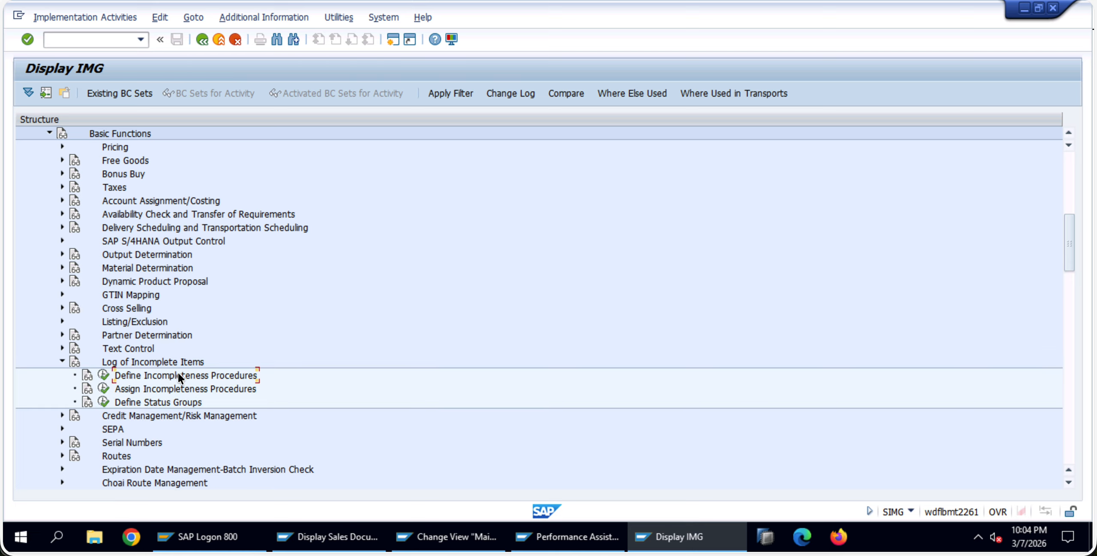
# Open the activity Assign Incompleteness Procedures to Sales Document Types and check which transaction code it uses
pyautogui.click(186, 389)
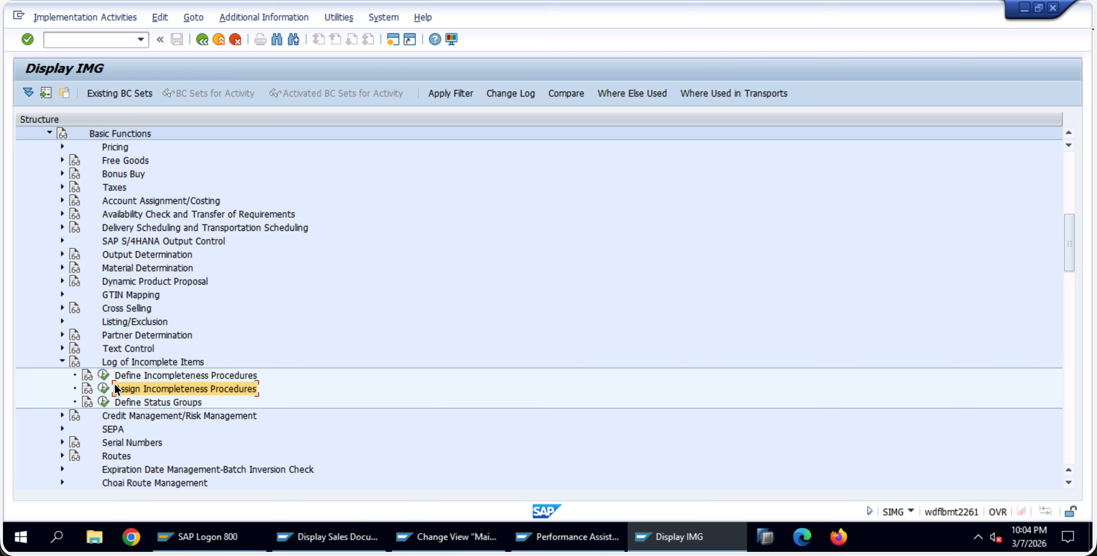
pyautogui.click(103, 389)
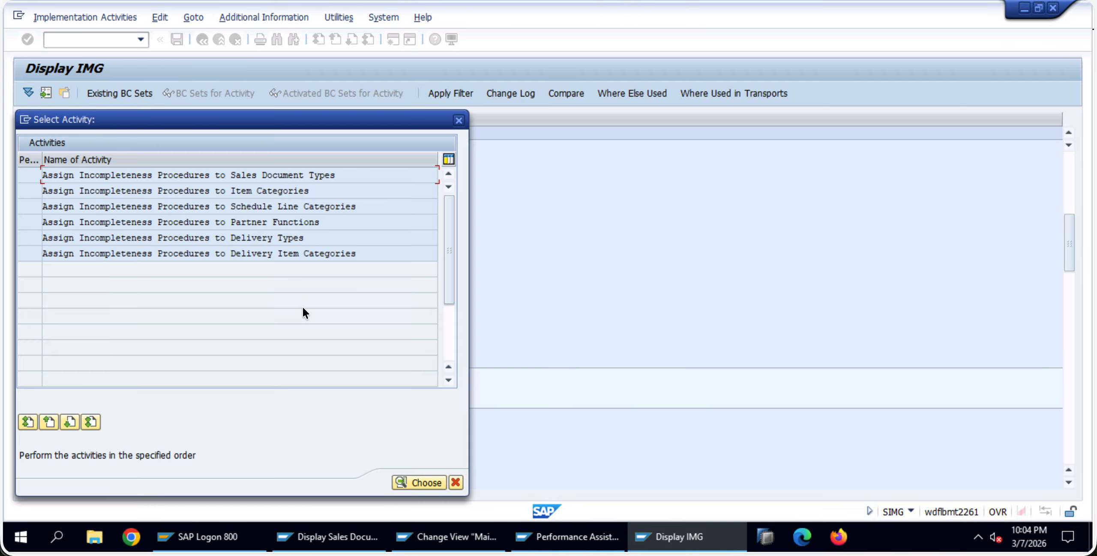
pyautogui.doubleClick(273, 176)
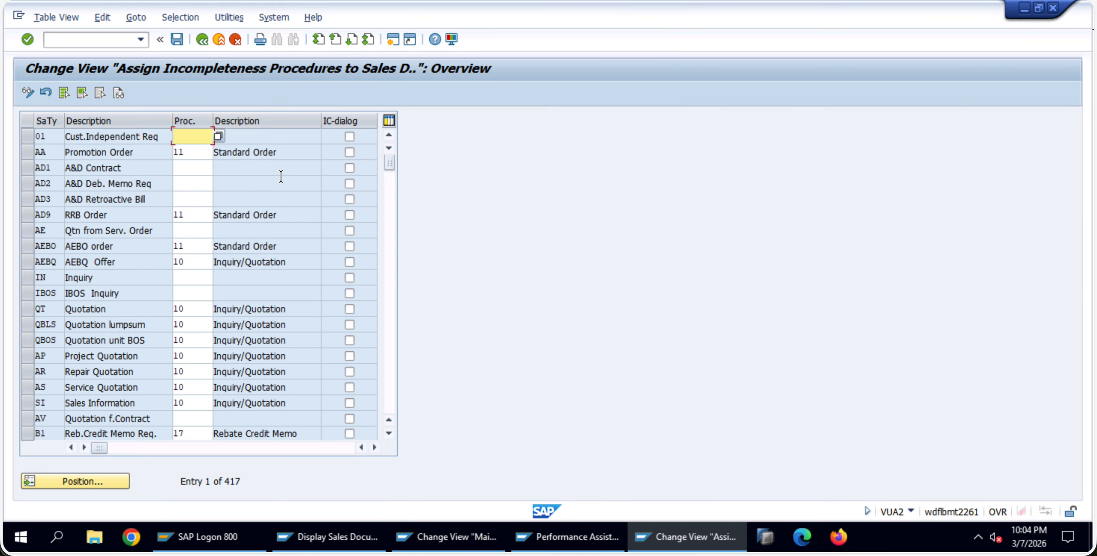
pyautogui.click(912, 510)
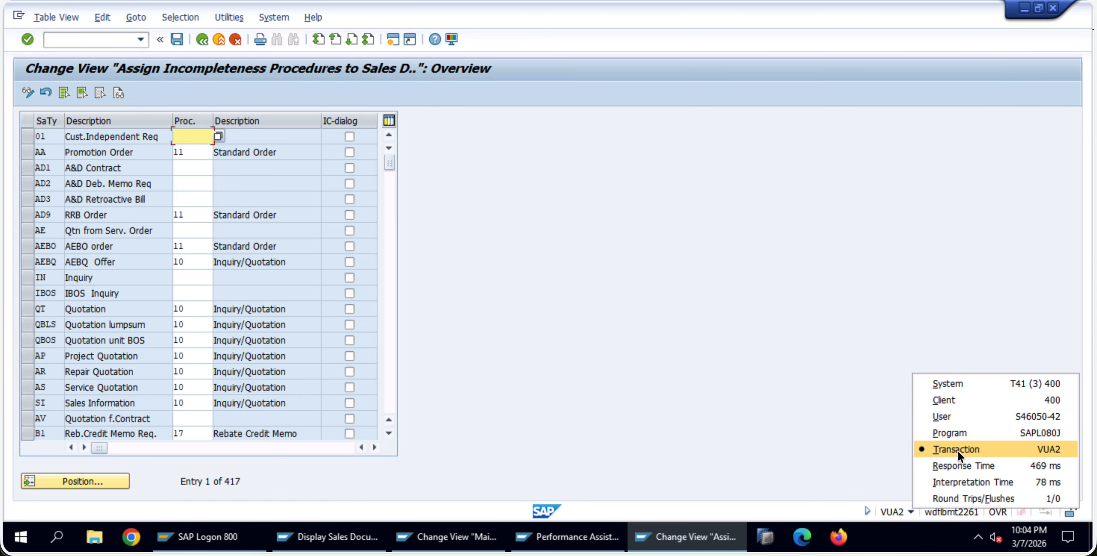
# Switch to the Excel cheat sheet and search it for transaction VUA2
pyautogui.click(665, 551)
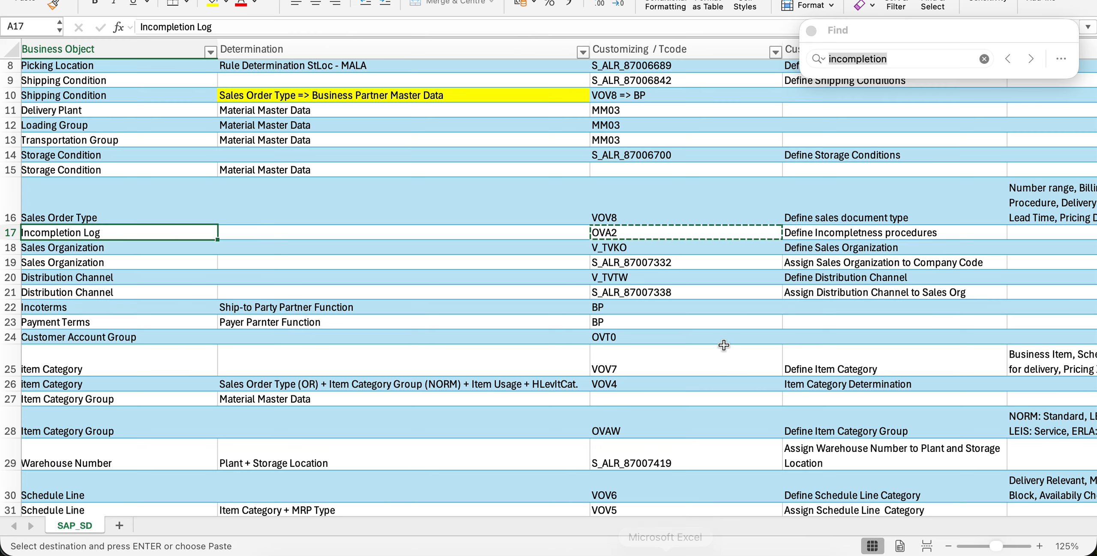
pyautogui.press('super+f')
pyautogui.write('VUA2')
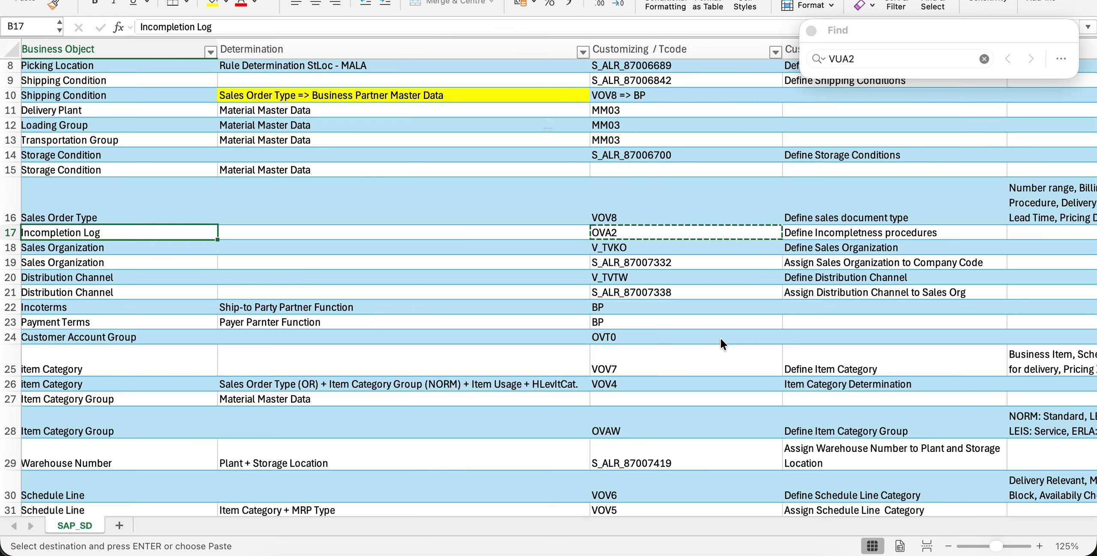
pyautogui.press('Return')
pyautogui.press('Escape')
pyautogui.press('Escape')
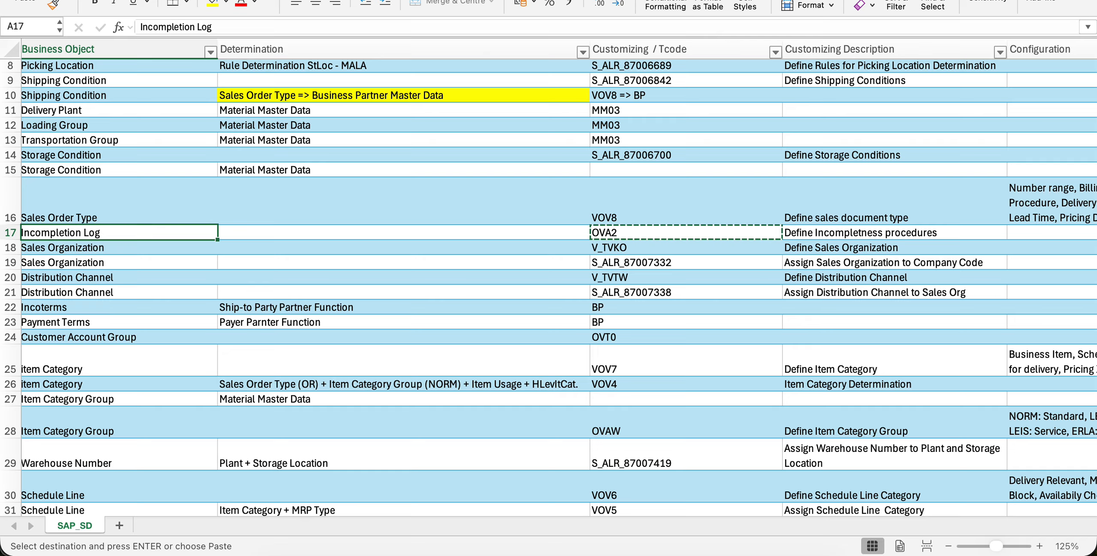
pyautogui.click(12, 248)
pyautogui.rightClick(16, 252)
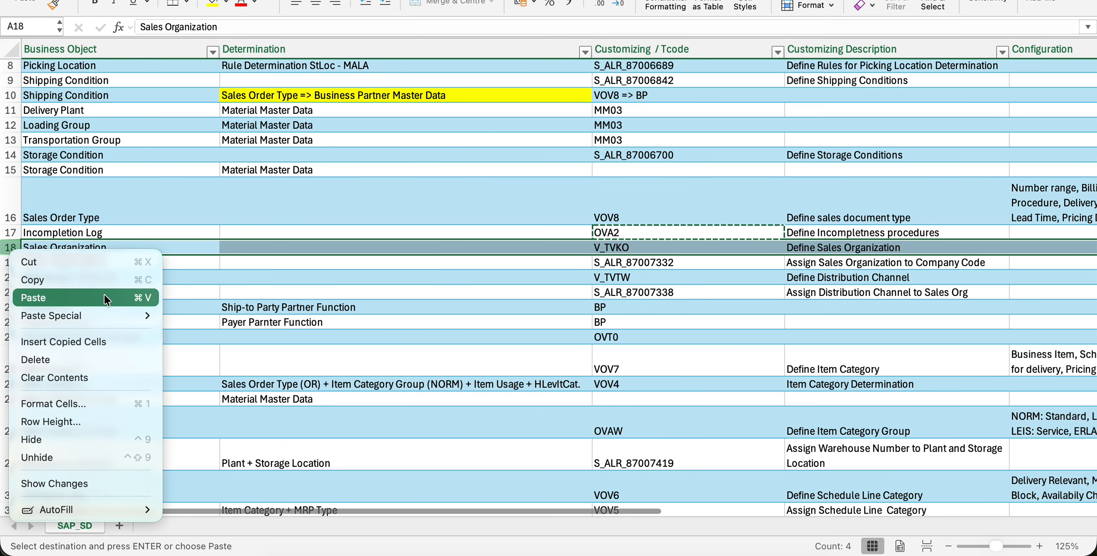
pyautogui.moveTo(110, 317)
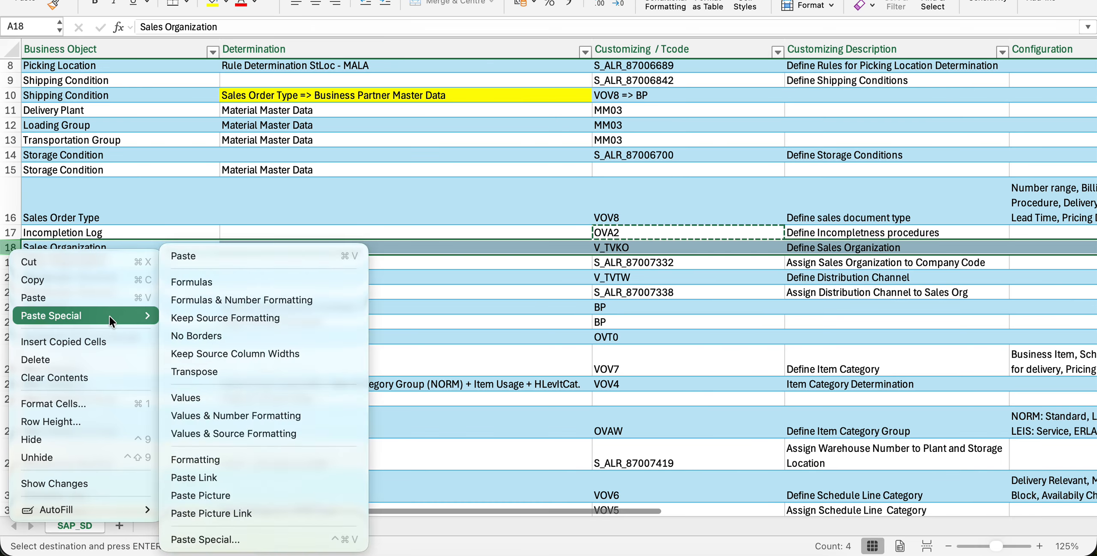
pyautogui.click(199, 298)
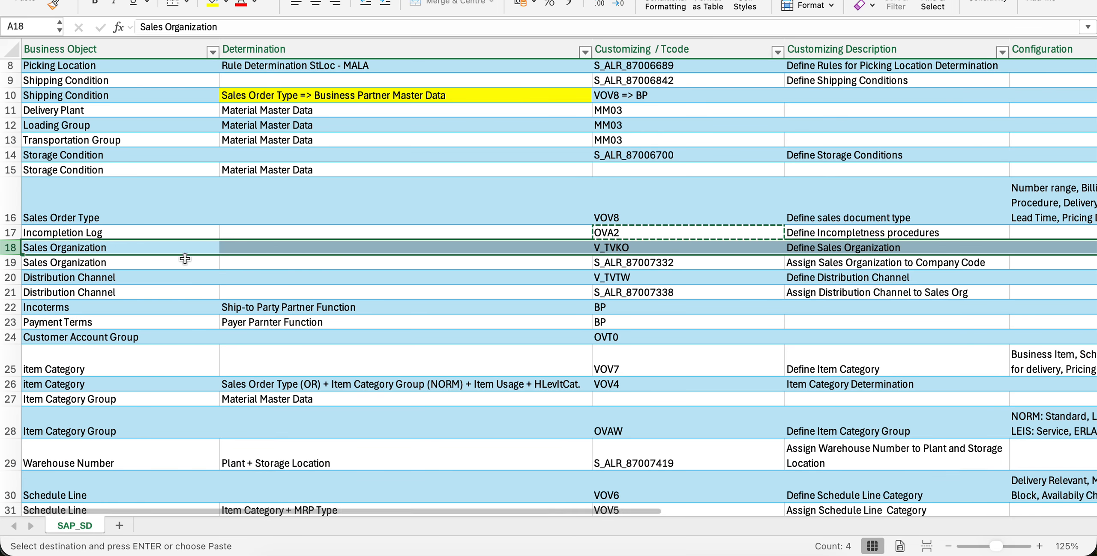
pyautogui.click(184, 259)
pyautogui.click(9, 255)
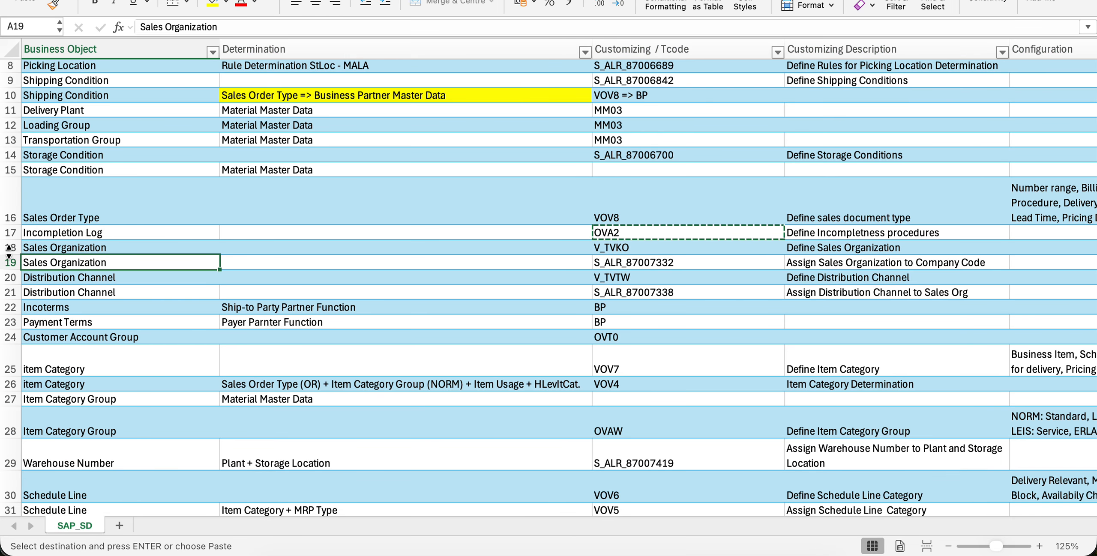
# Clear the pending cell copy and insert an empty row directly below Incompletion Log in row 17
pyautogui.click(9, 247)
pyautogui.rightClick(9, 248)
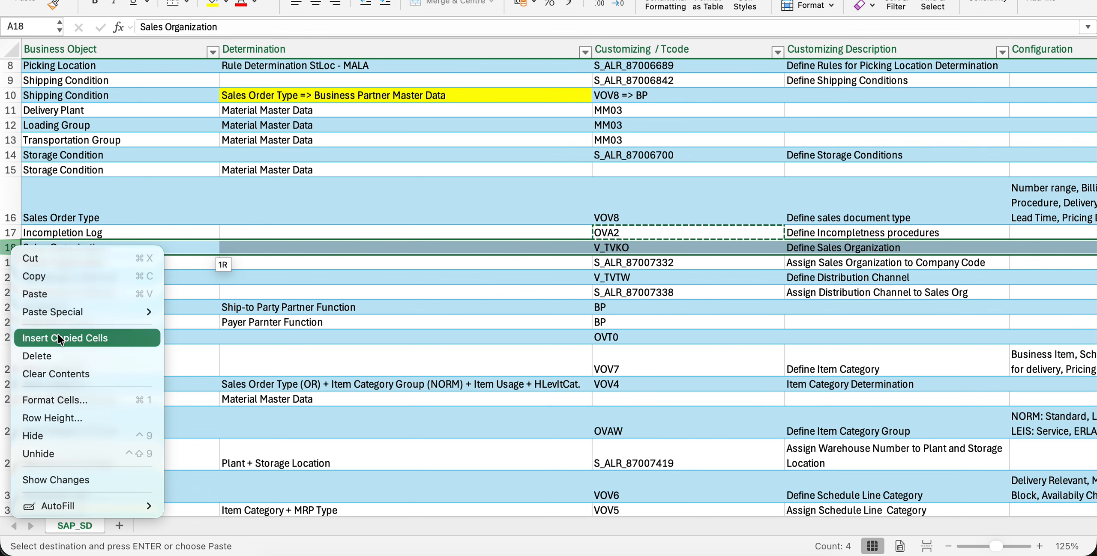
pyautogui.press('Escape')
pyautogui.press('Escape')
pyautogui.rightClick(8, 247)
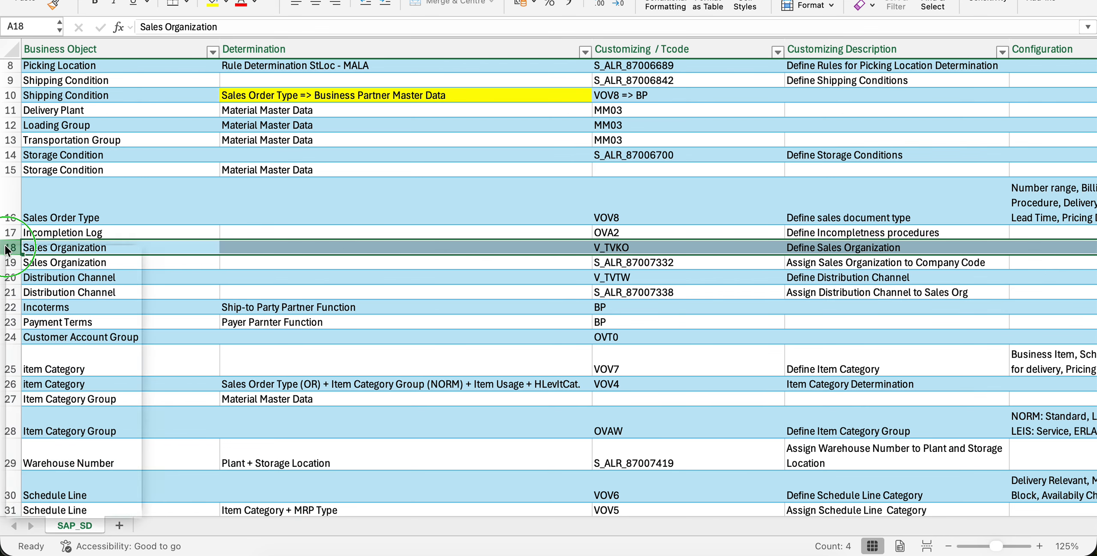
pyautogui.click(56, 332)
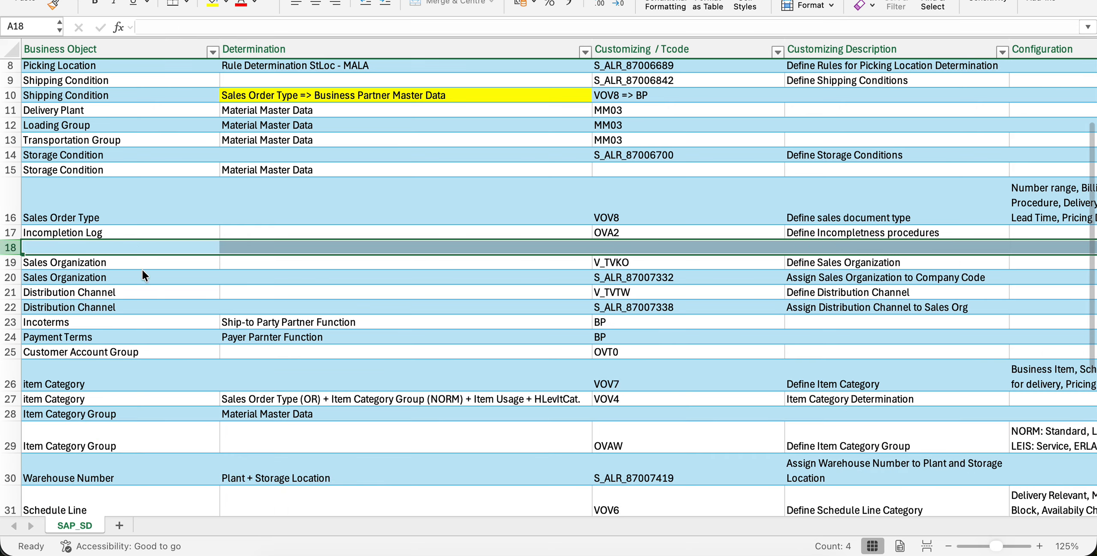
# Copy the business object Incompletion Log from row 17 into the empty row 18
pyautogui.click(129, 235)
pyautogui.hotkey('ctrl', 'c')
pyautogui.click(162, 247)
pyautogui.hotkey('ctrl', 'v')
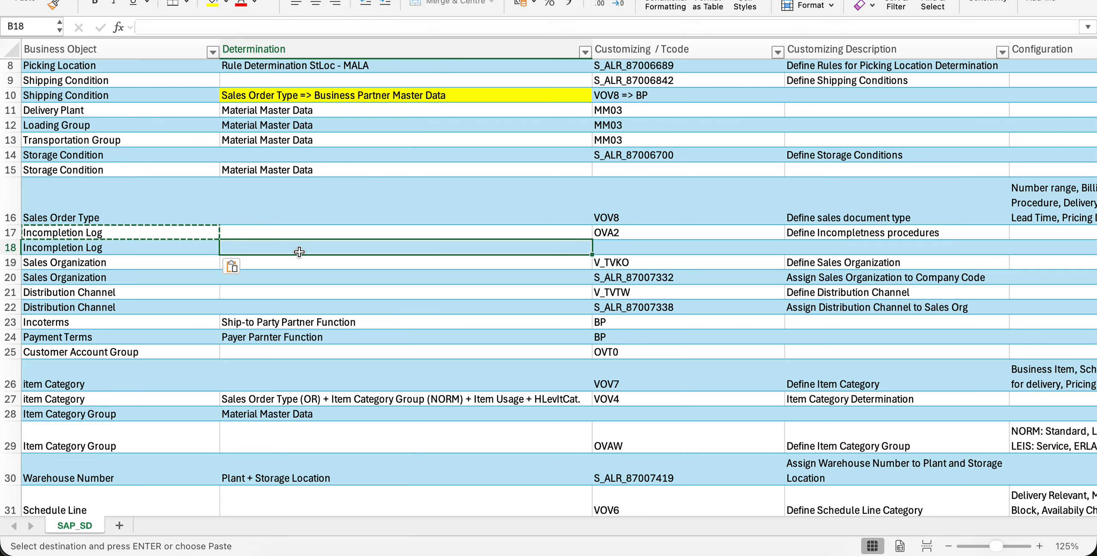
# Enter transaction code VUA2 in the Customizing / Tcode column of row 18
pyautogui.click(618, 248)
pyautogui.write('VUA2')
pyautogui.press('Tab')
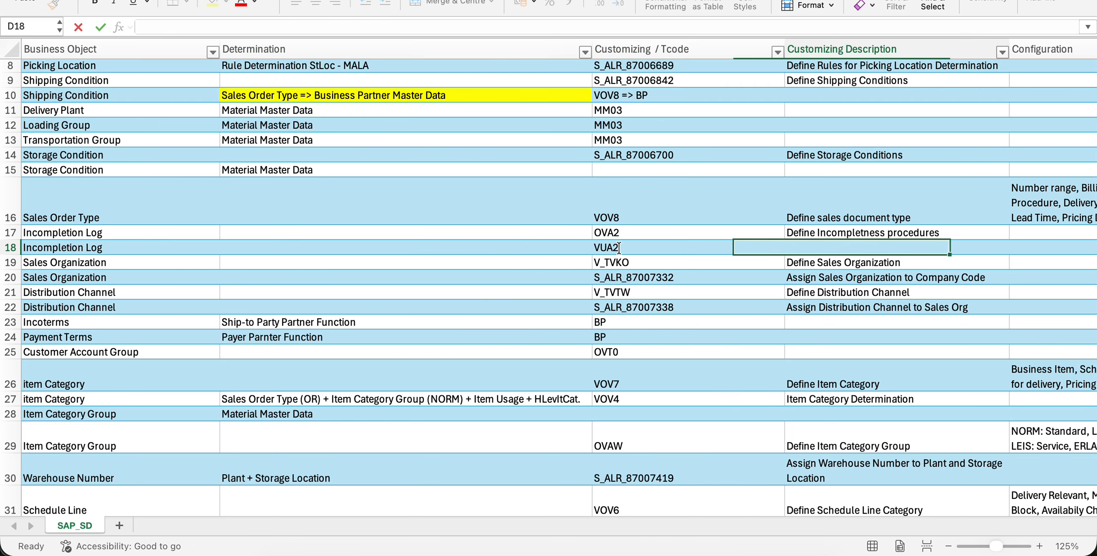
# Enter the customizing description "Assign incompletness procedures to sales document type" for the VUA2 entry in row 18
pyautogui.write('Assign ')
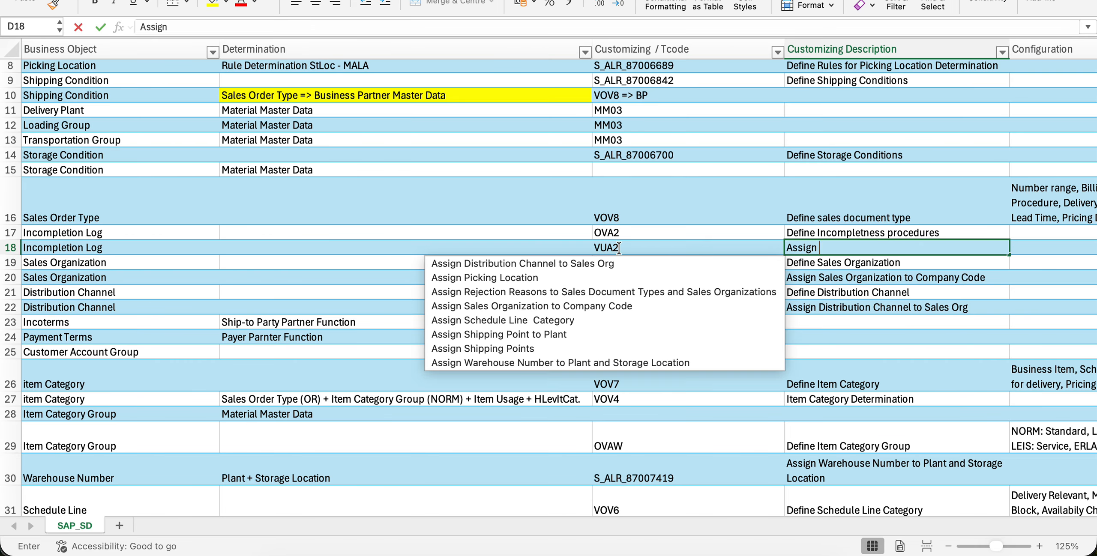
pyautogui.write('incompleteion')
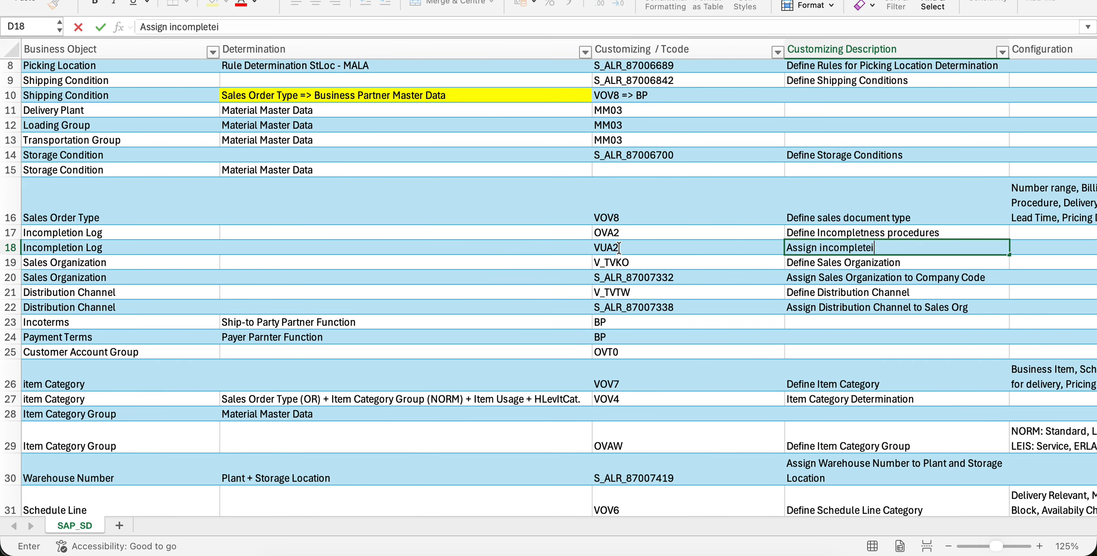
pyautogui.press('BackSpace')
pyautogui.press('BackSpace')
pyautogui.press('BackSpace')
pyautogui.press('BackSpace')
pyautogui.write('ness procedures to sales ro')
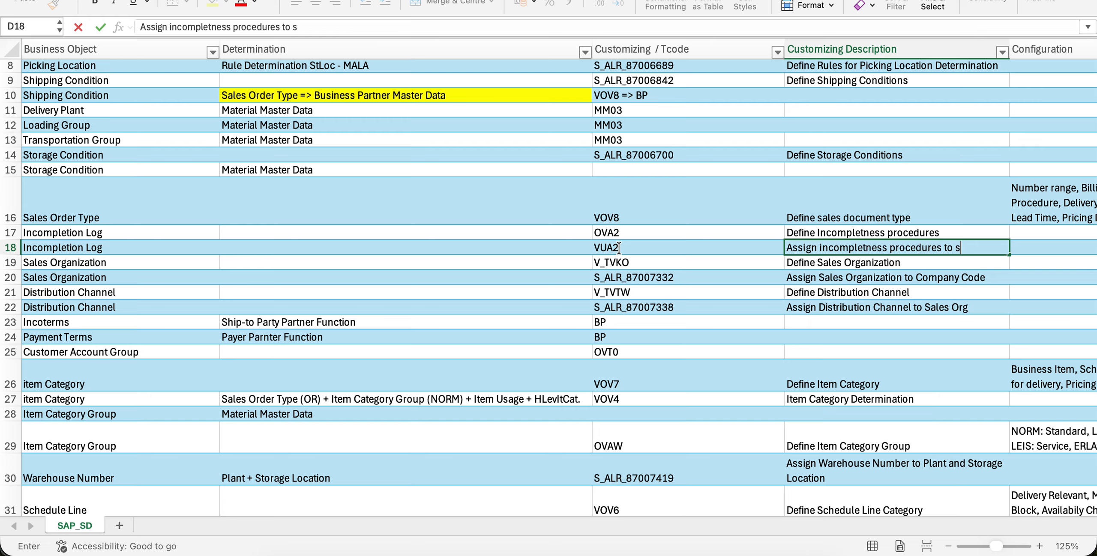
pyautogui.press('BackSpace')
pyautogui.press('BackSpace')
pyautogui.write('document type')
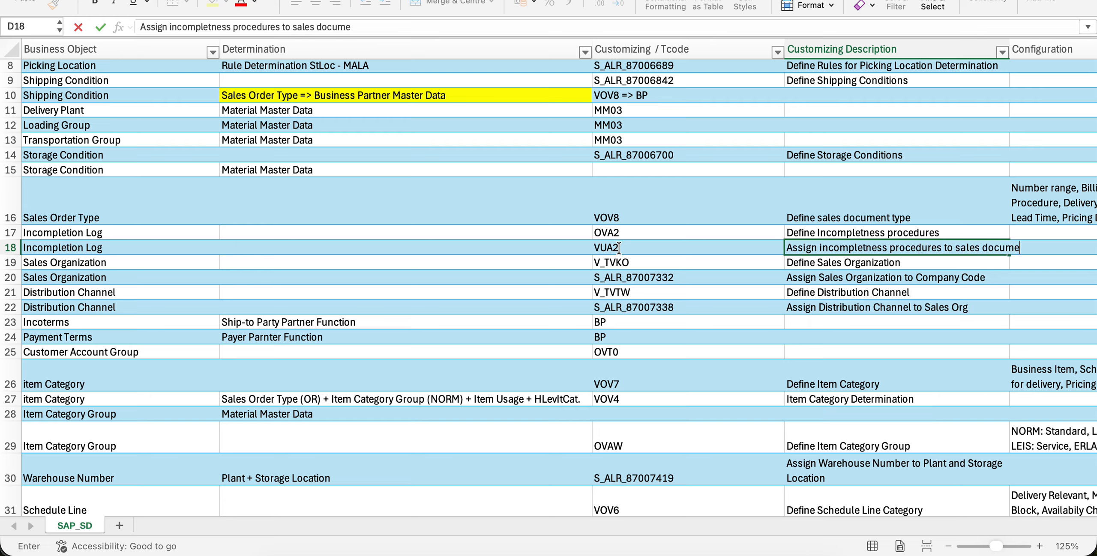
pyautogui.press('Return')
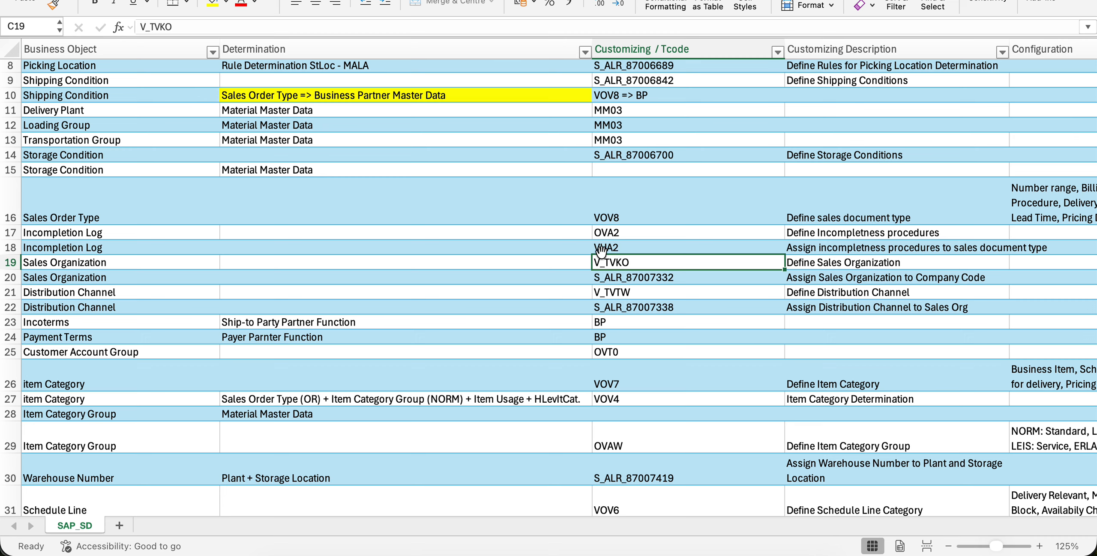
pyautogui.click(549, 245)
# Switch to SAP, assign incompleteness procedure AY to sales document type ZA42, save the assignment and return to the activity list
pyautogui.press('super+Tab')
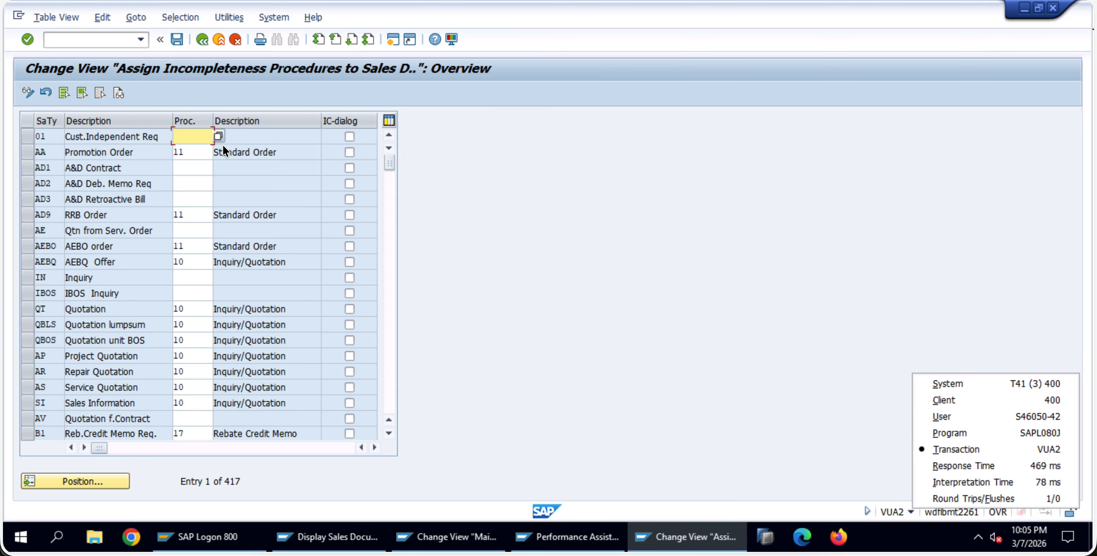
pyautogui.click(114, 479)
pyautogui.write('ZA42')
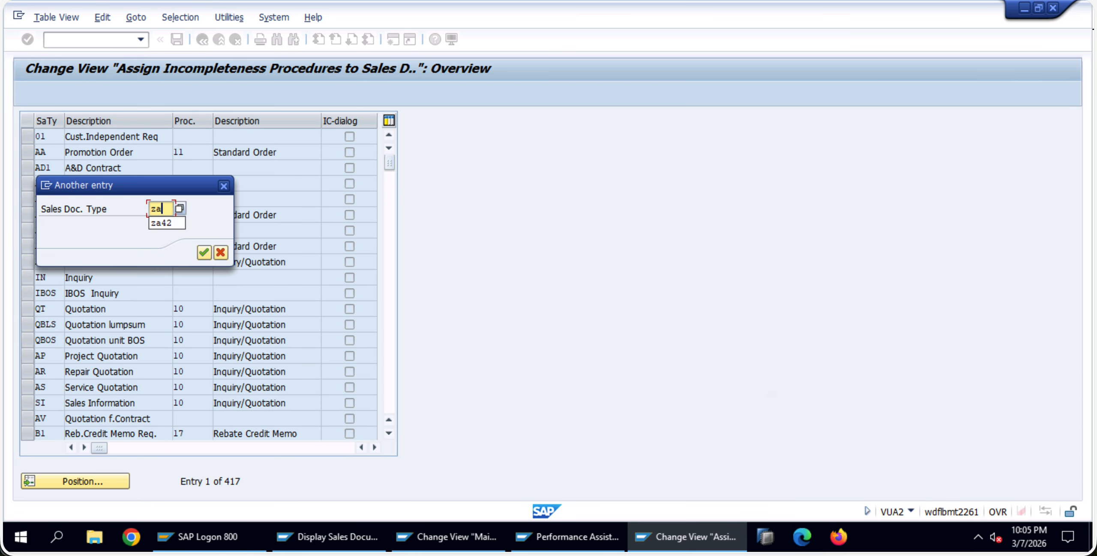
pyautogui.press('Return')
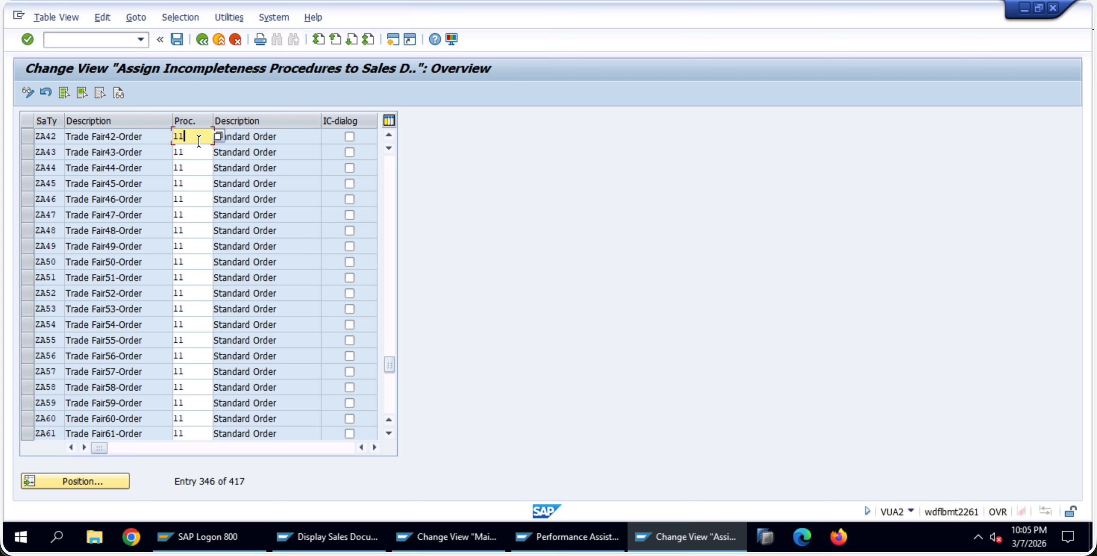
pyautogui.press('BackSpace')
pyautogui.press('BackSpace')
pyautogui.write('AY')
pyautogui.press('Return')
pyautogui.click(304, 137)
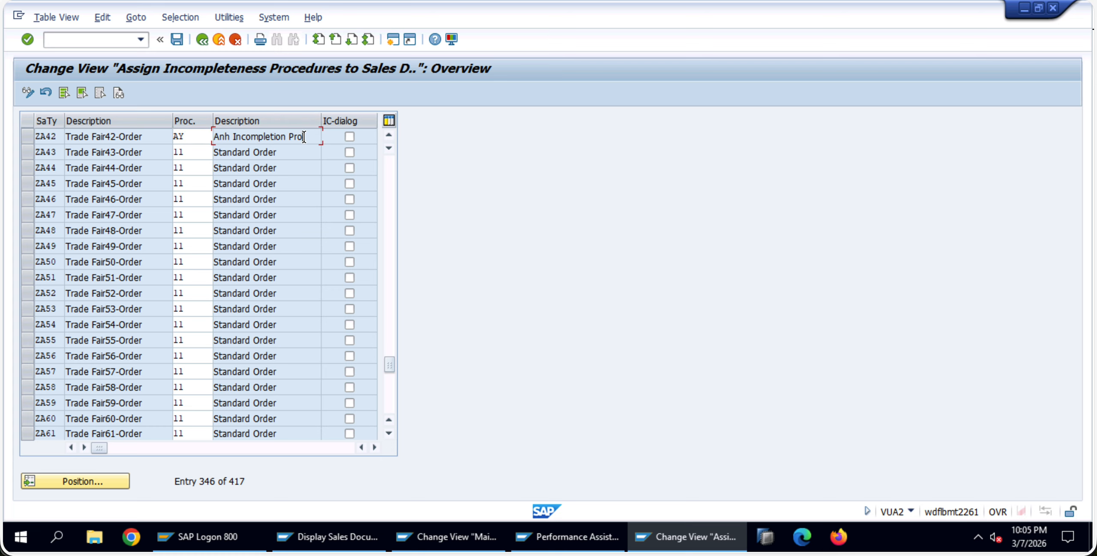
pyautogui.click(174, 39)
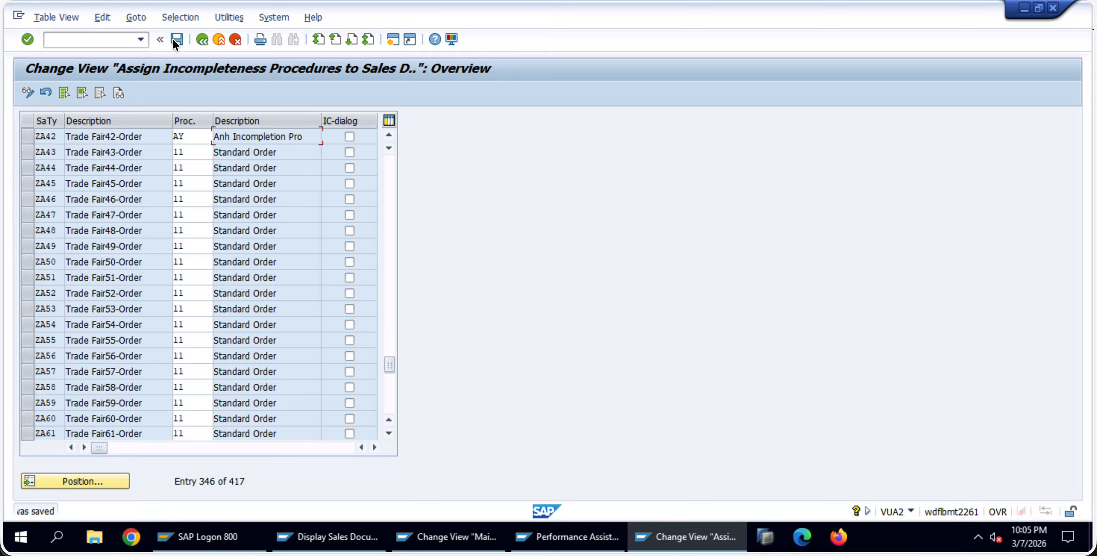
pyautogui.click(202, 40)
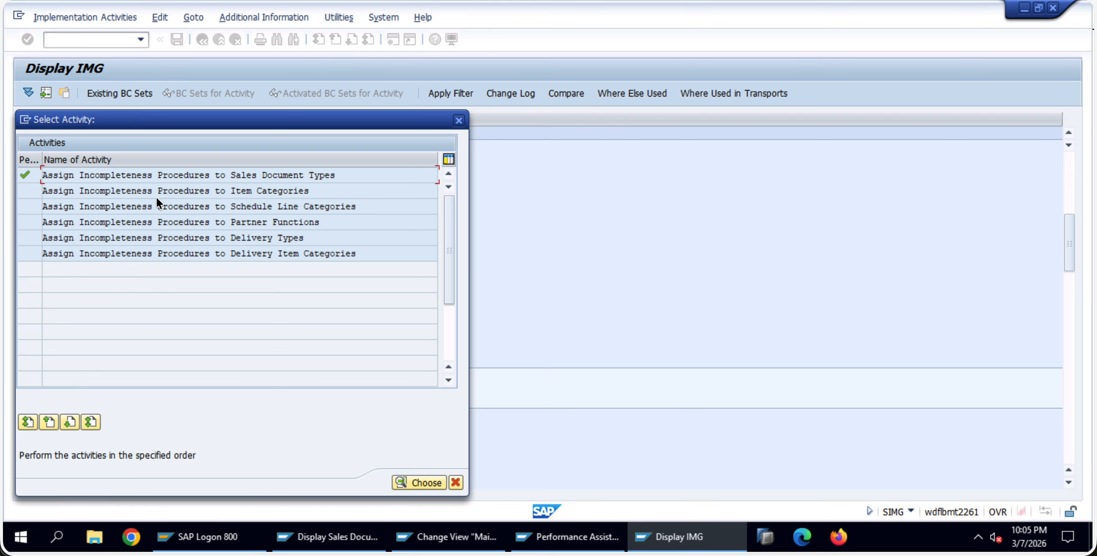
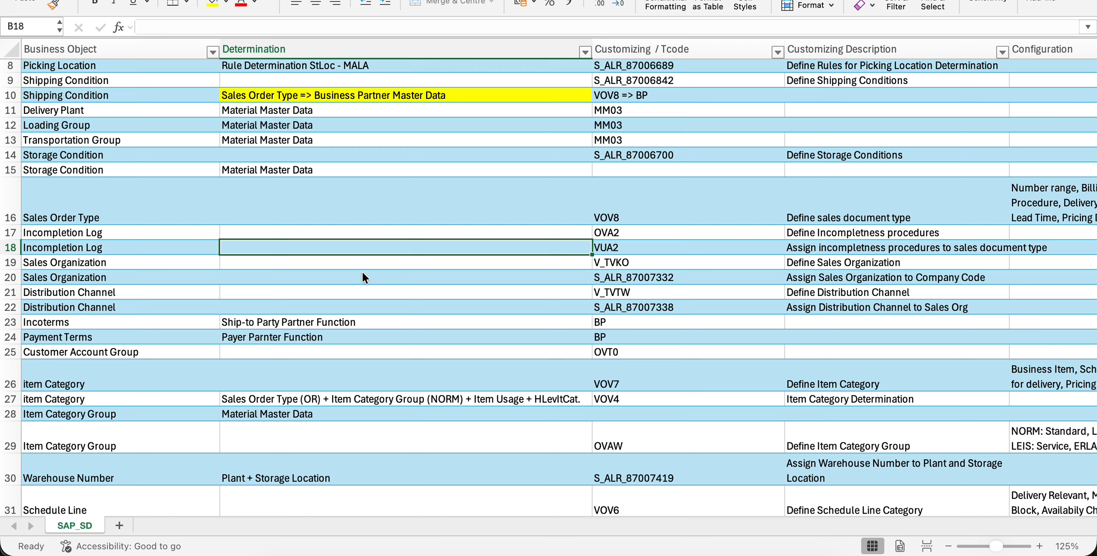
# Switch to the SAP sales document window, leave the order display and start creating an order of type ZA42 for sales area 1010/10/00
pyautogui.click(631, 248)
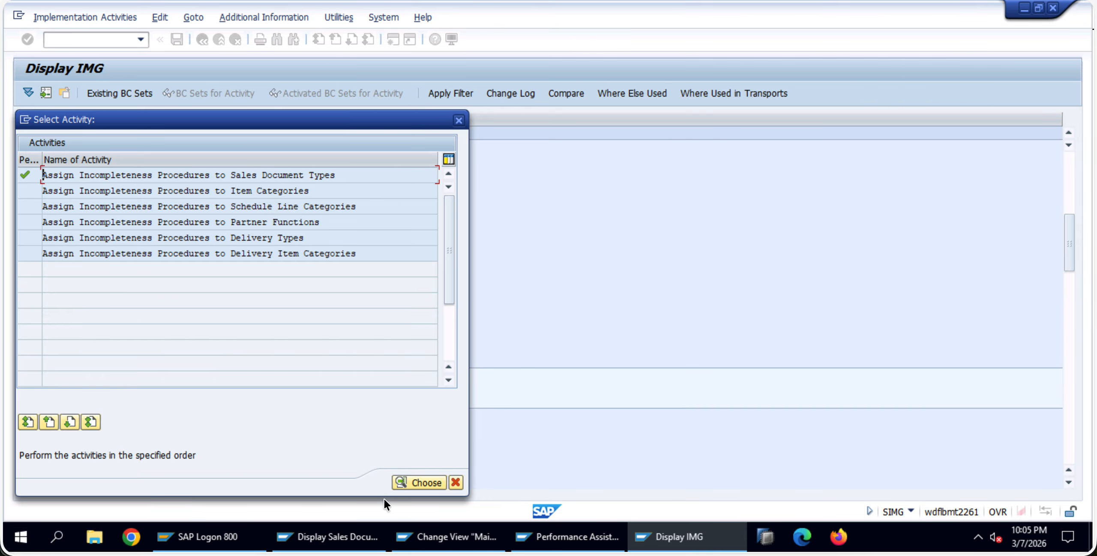
pyautogui.click(360, 537)
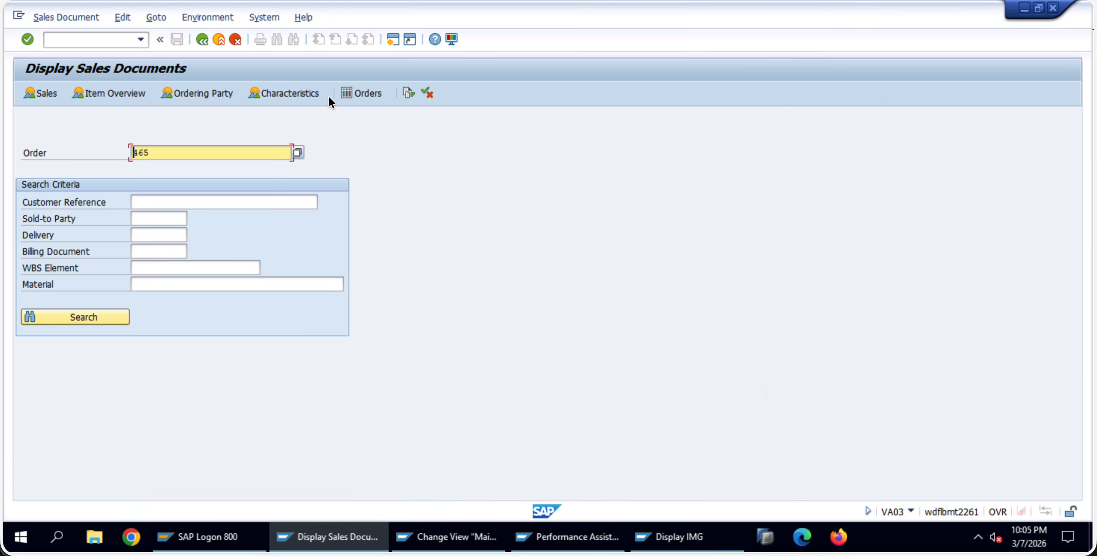
pyautogui.click(235, 40)
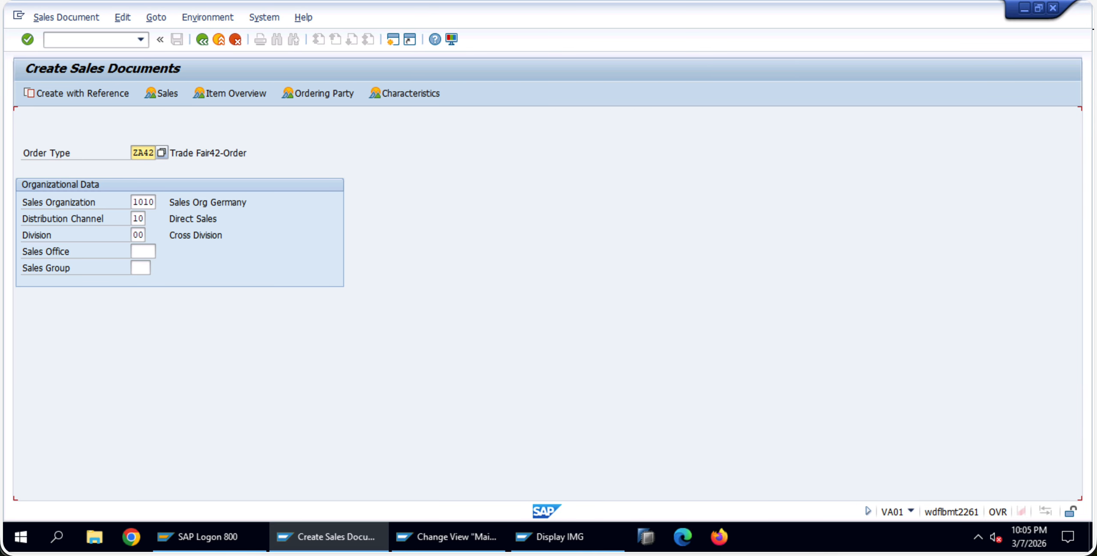
pyautogui.press('Return')
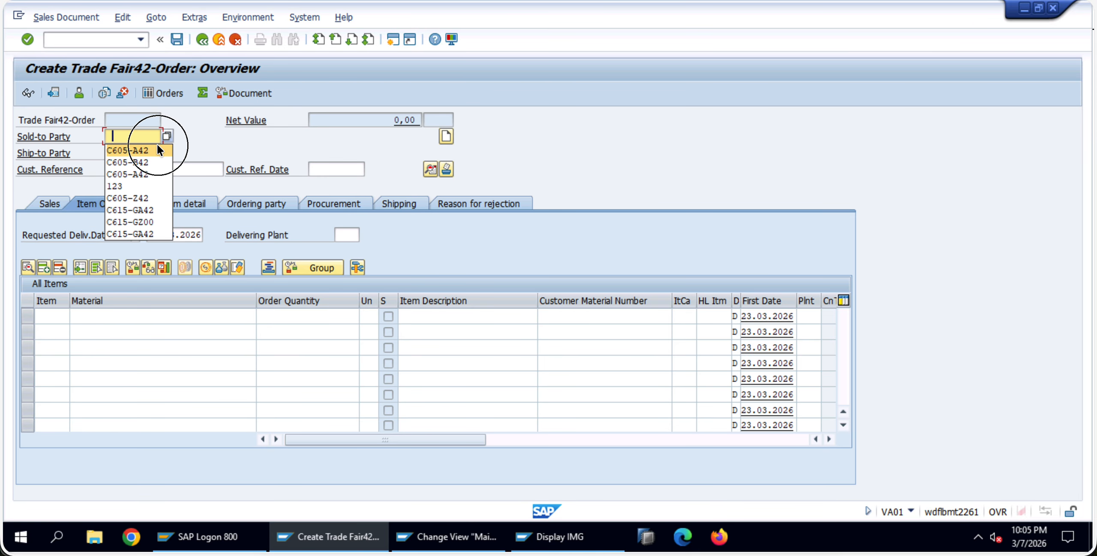
# Fill in the sold-to party's customer number and enter "VBAK Bname" as the customer reference of the new order
pyautogui.click(156, 148)
pyautogui.click(157, 170)
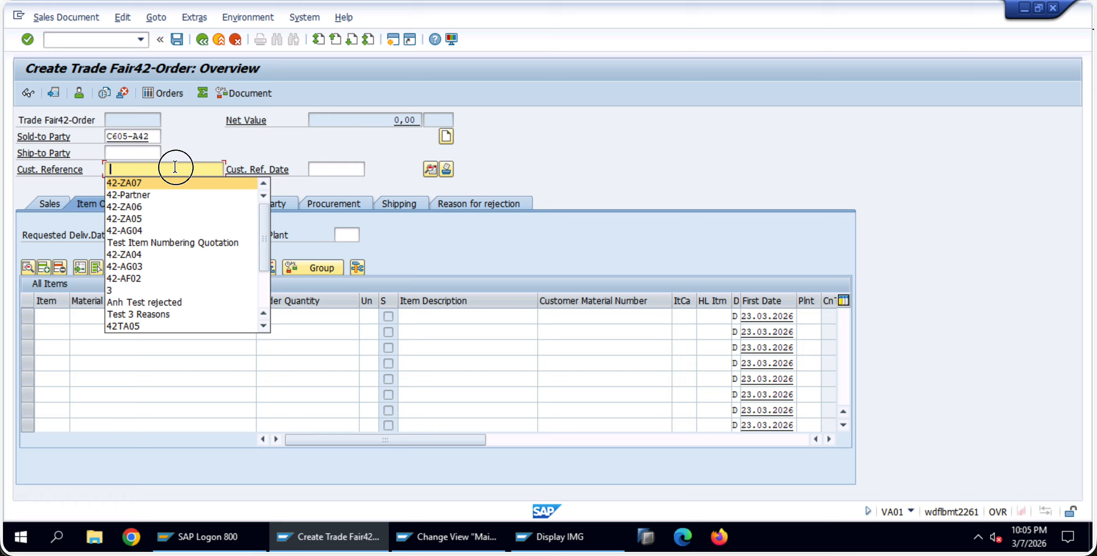
pyautogui.write('B')
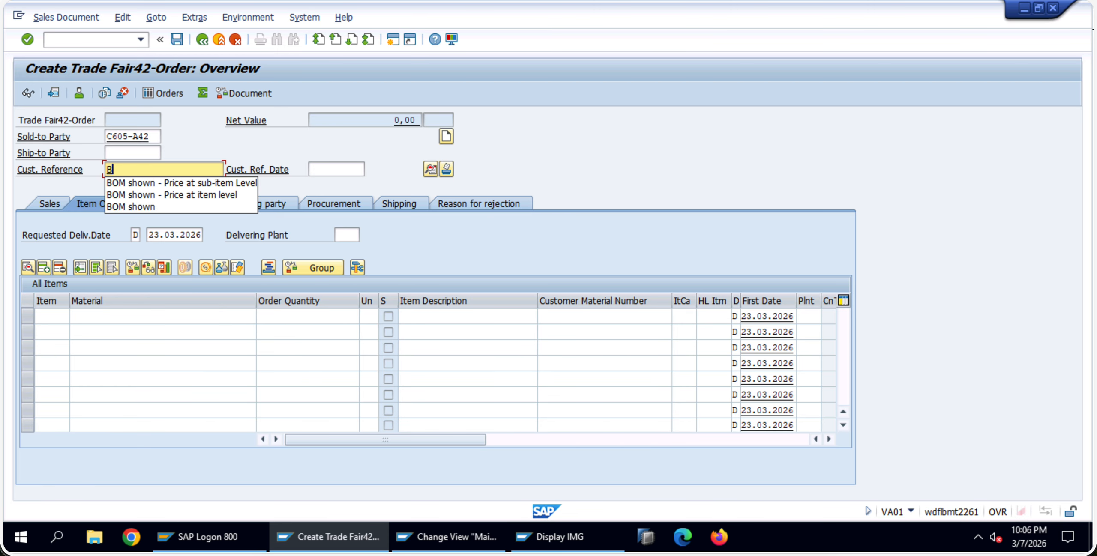
pyautogui.press('BackSpace')
pyautogui.write('VBAK Bname')
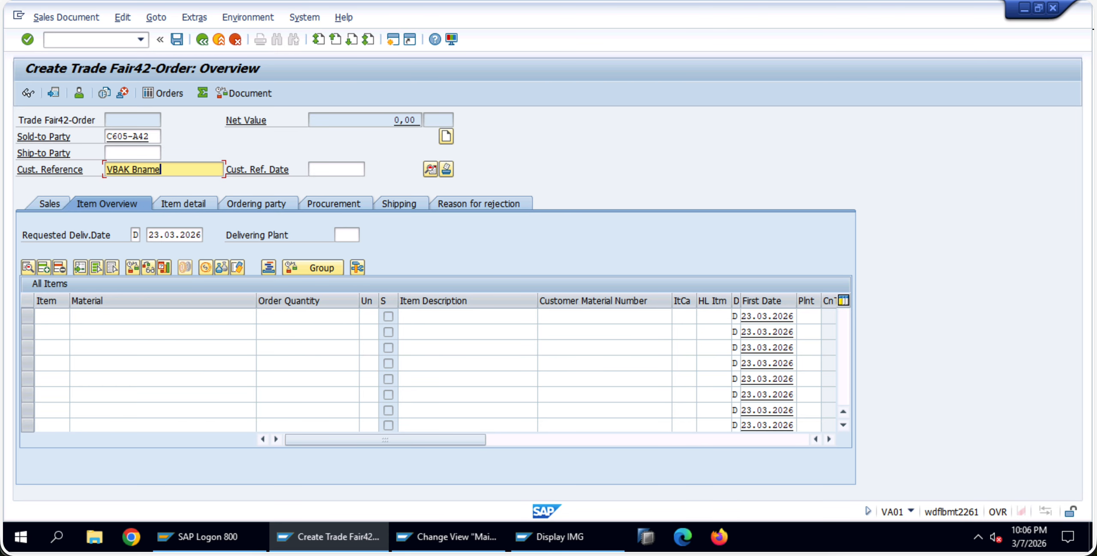
pyautogui.press('Return')
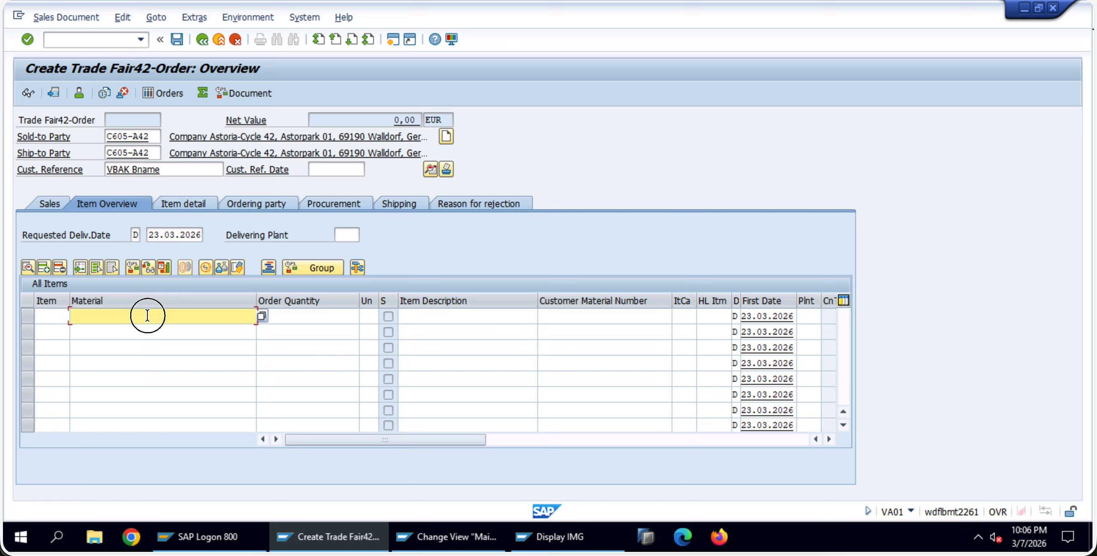
# Add material P605-142 with an order quantity of 10 as the first order item
pyautogui.click(148, 315)
pyautogui.click(191, 330)
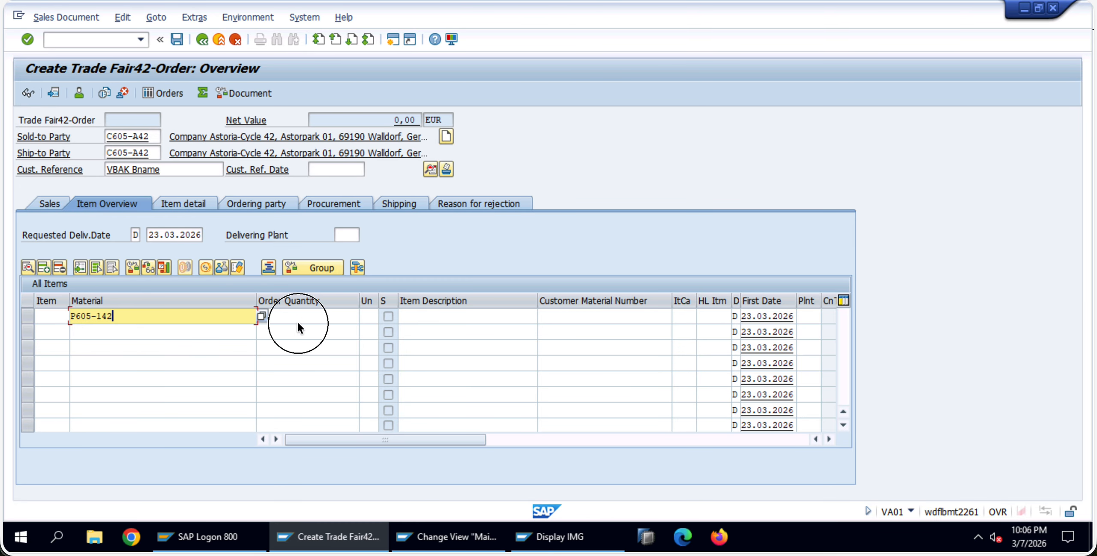
pyautogui.click(298, 321)
pyautogui.click(345, 334)
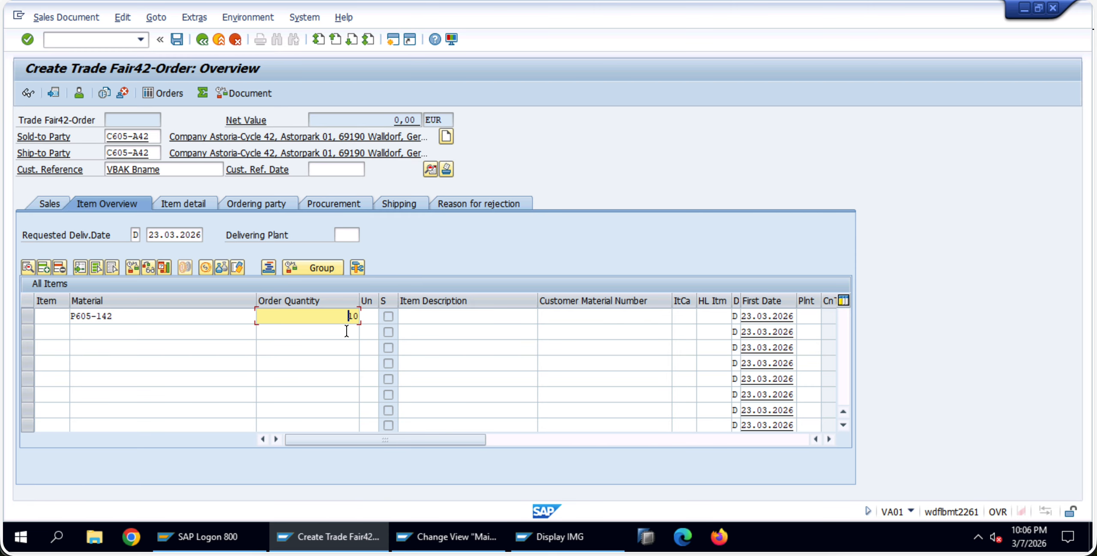
pyautogui.press('Return')
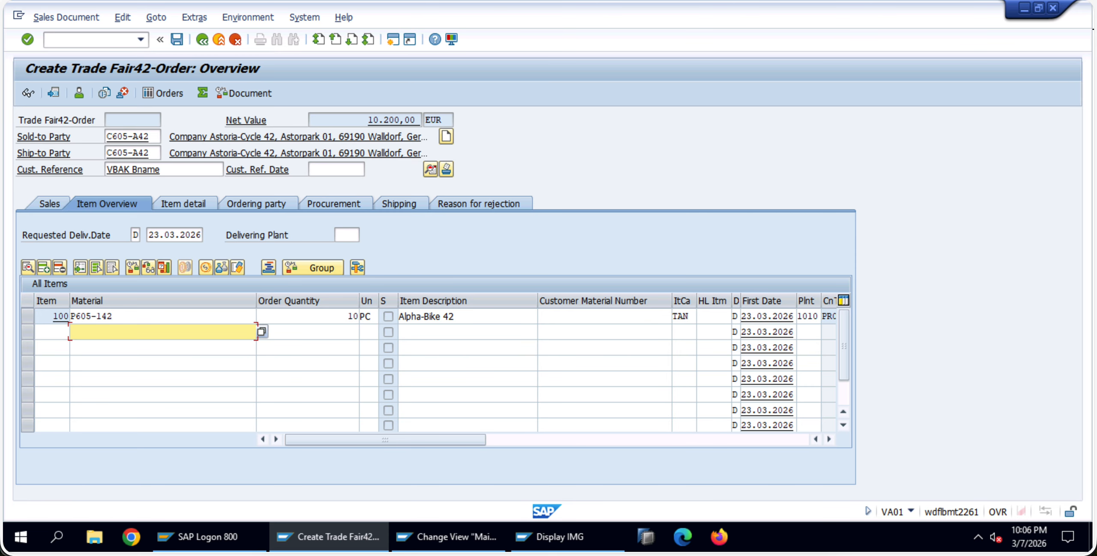
# Try to save the order, choose to edit the incomplete document and examine the missing data in its incompletion log
pyautogui.click(181, 40)
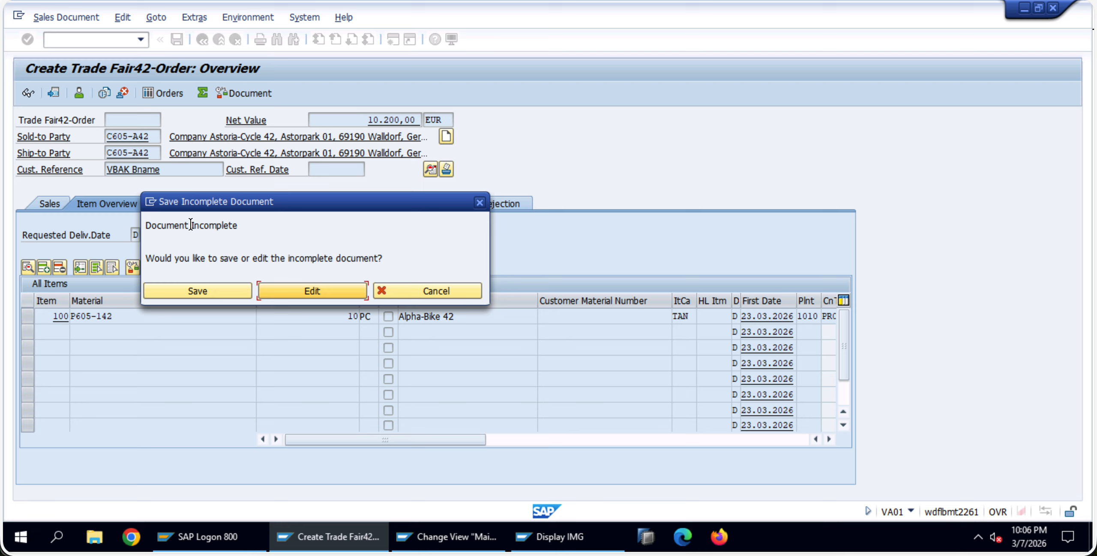
pyautogui.moveTo(146, 225); pyautogui.dragTo(410, 264)
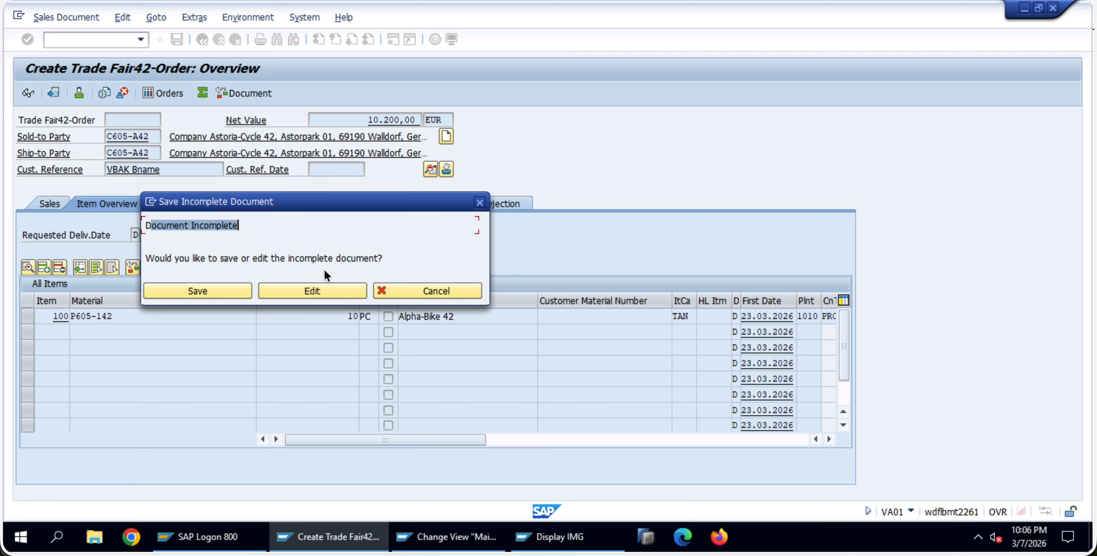
pyautogui.click(212, 257)
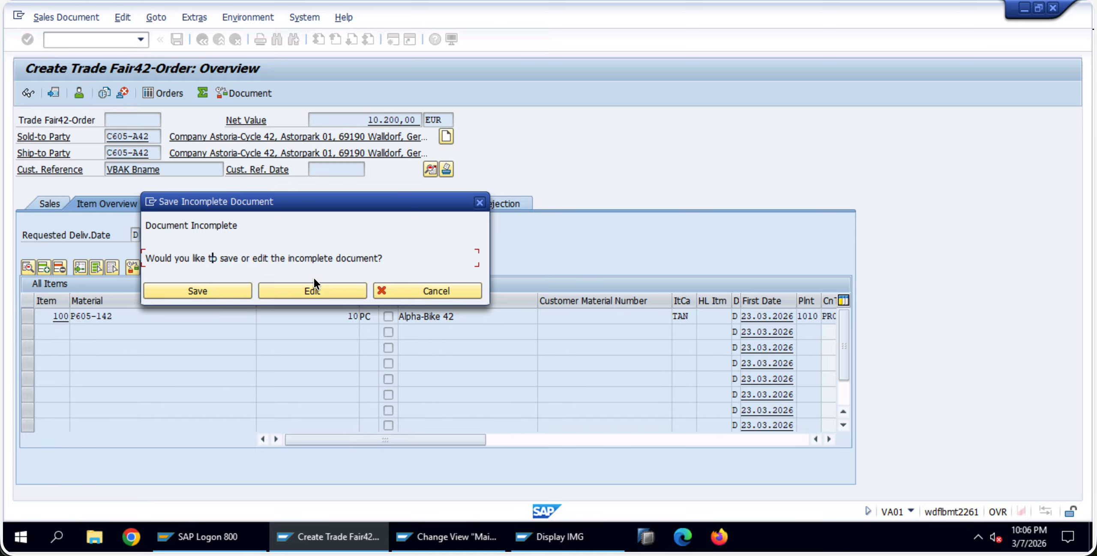
pyautogui.click(301, 291)
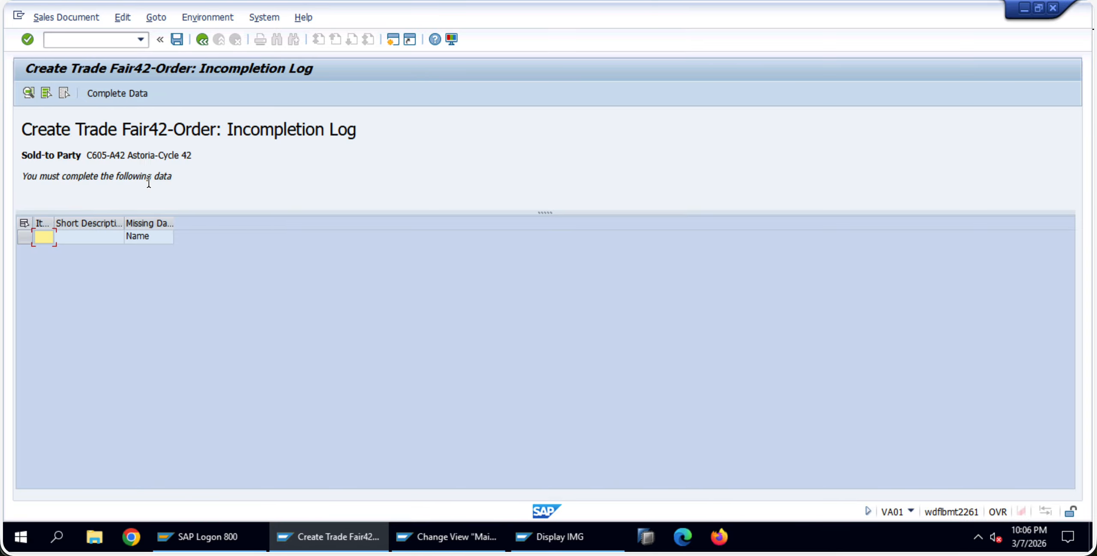
pyautogui.click(150, 239)
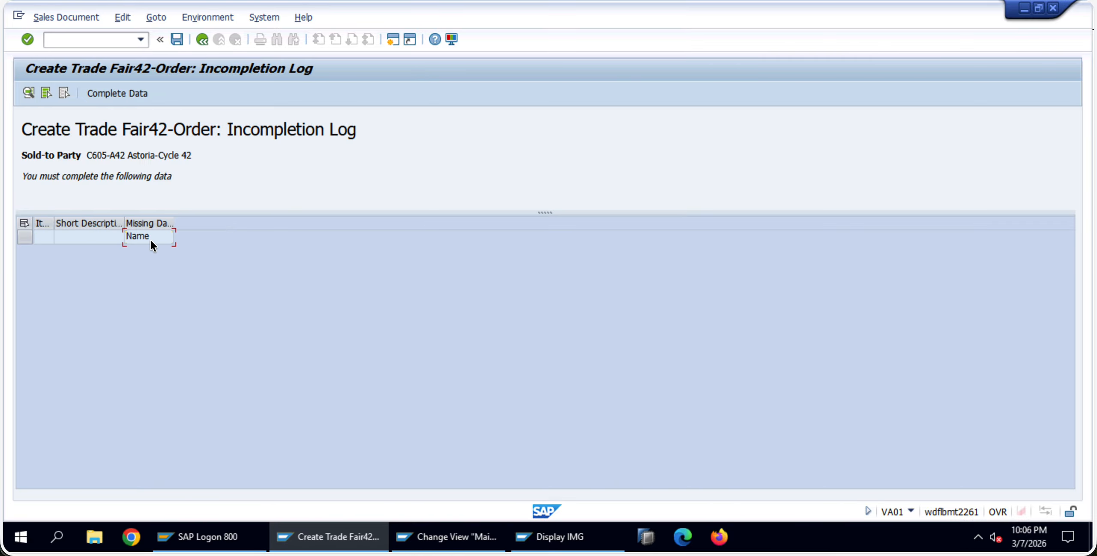
# Return from the incompletion log to the order and save it as an incomplete document
pyautogui.click(200, 40)
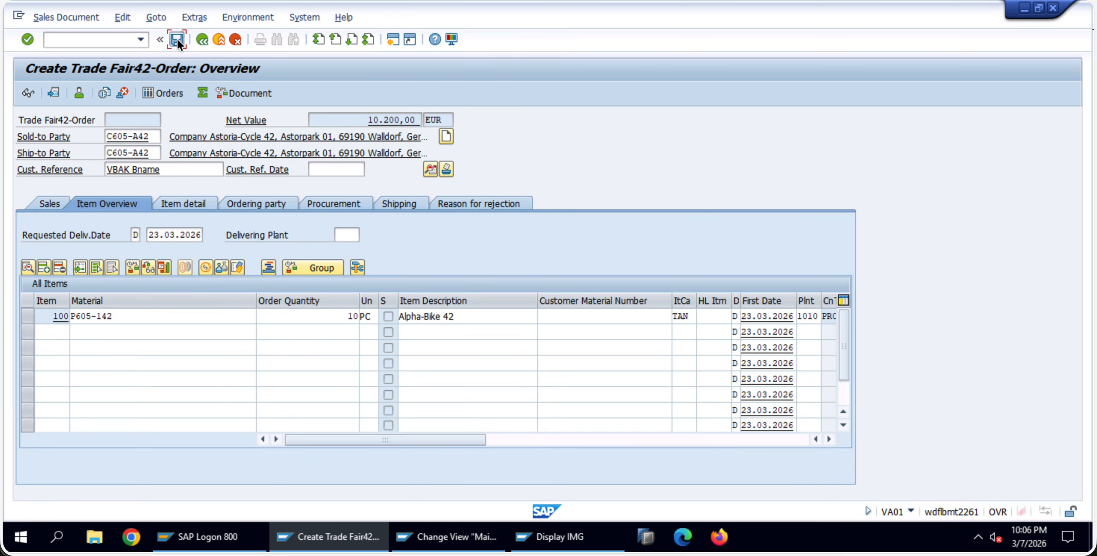
pyautogui.click(176, 39)
pyautogui.click(214, 293)
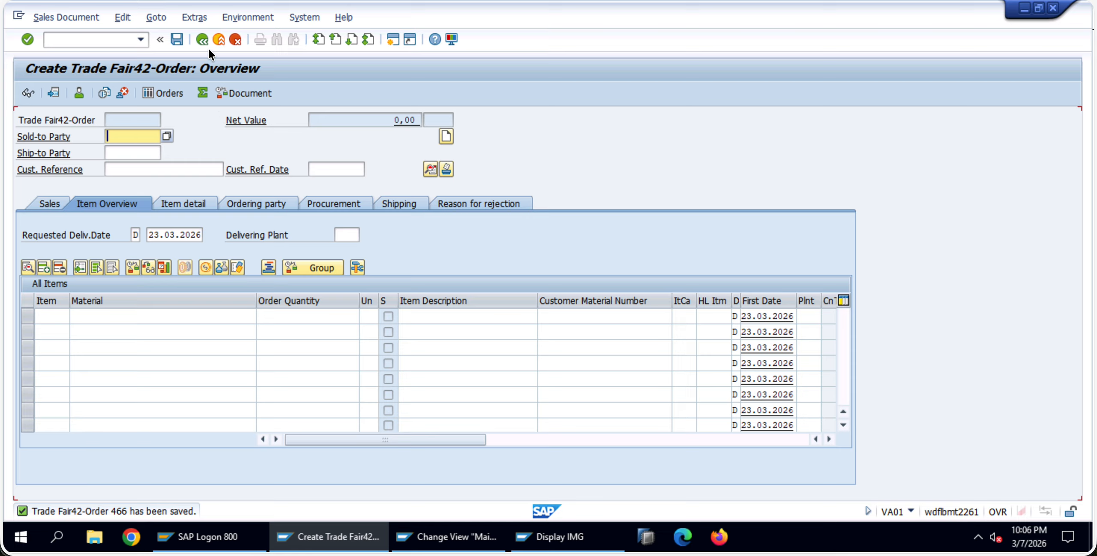
# Switch to the details of sales order type ZA42 and check the incompletion settings under Transaction flow
pyautogui.click(446, 537)
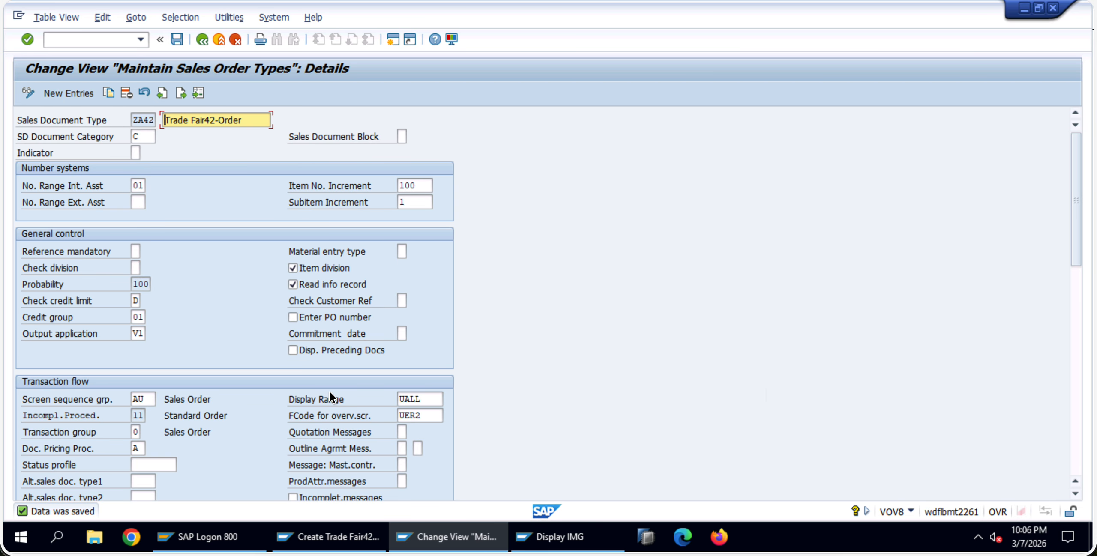
pyautogui.scroll(-1, 328, 391)
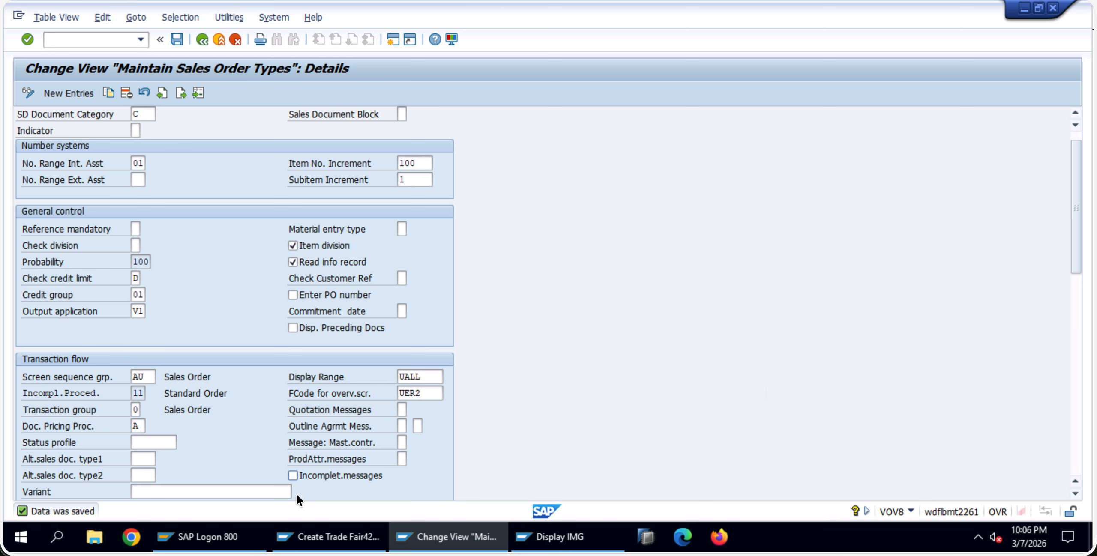
# Display the newly saved Trade Fair42 order, examine the missing data in its incompletion log and return to the order overview
pyautogui.click(328, 537)
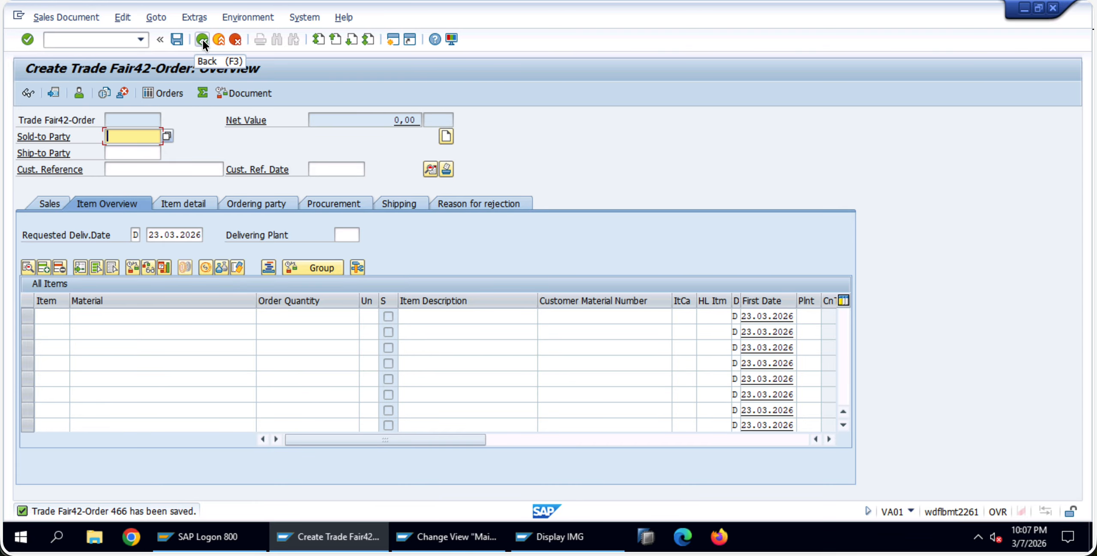
pyautogui.click(54, 18)
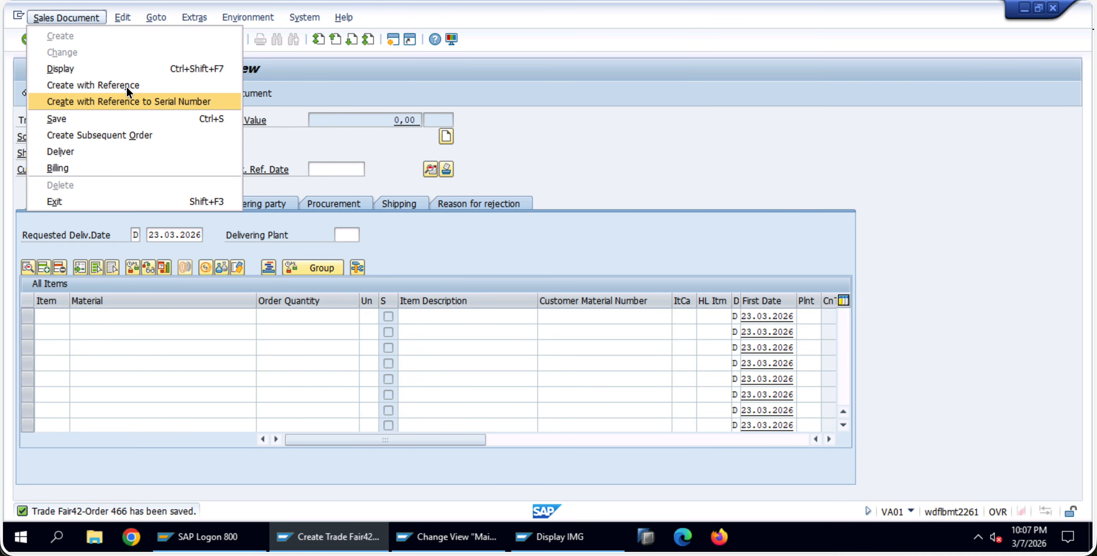
pyautogui.click(143, 70)
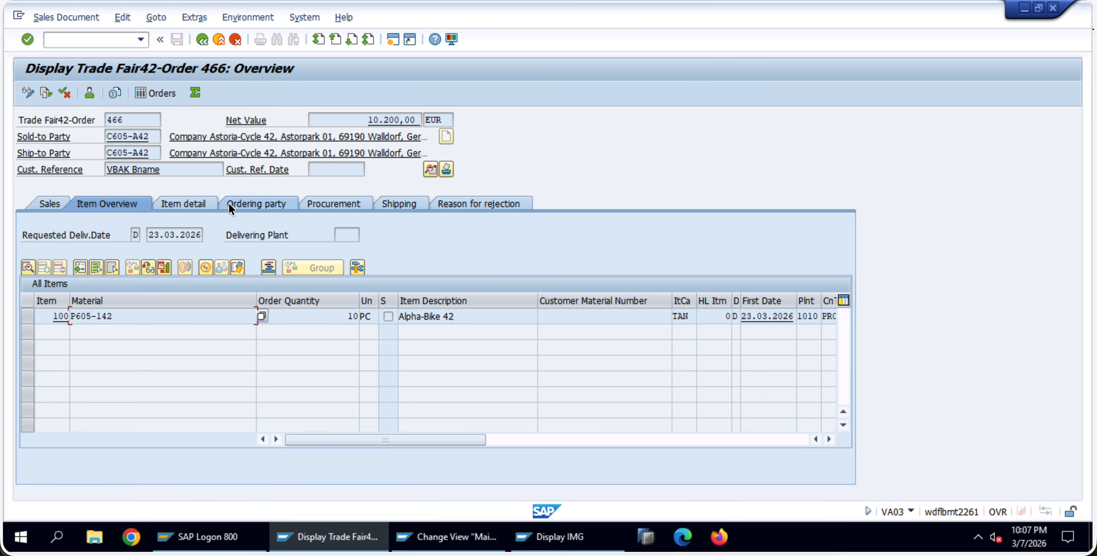
pyautogui.click(127, 17)
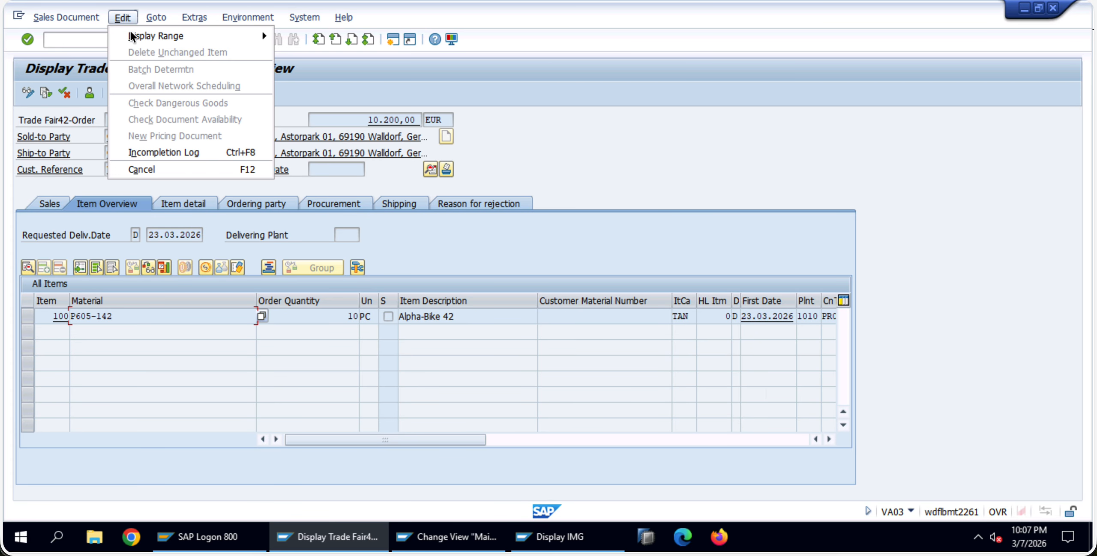
pyautogui.click(166, 152)
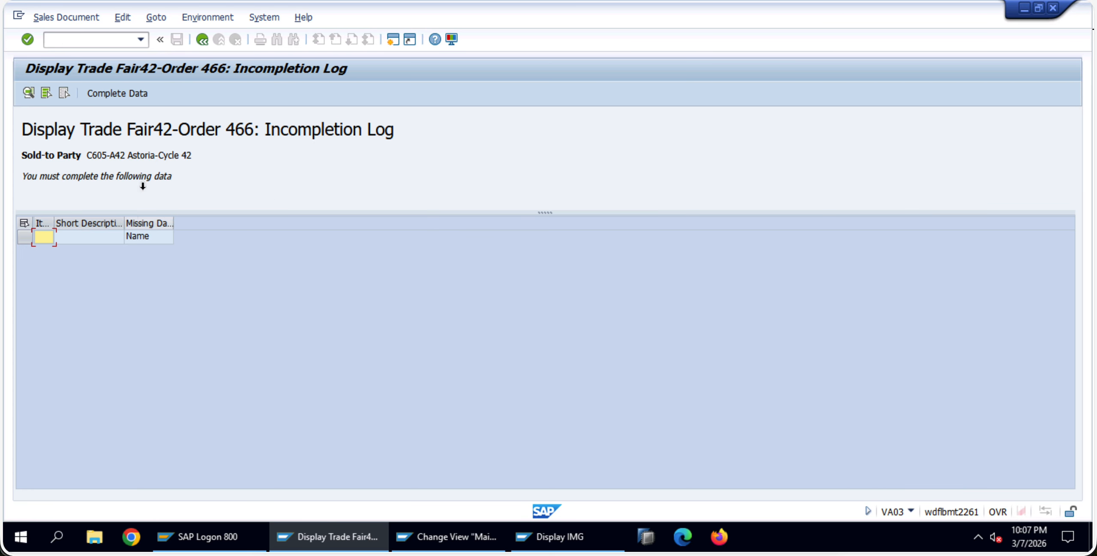
pyautogui.click(203, 40)
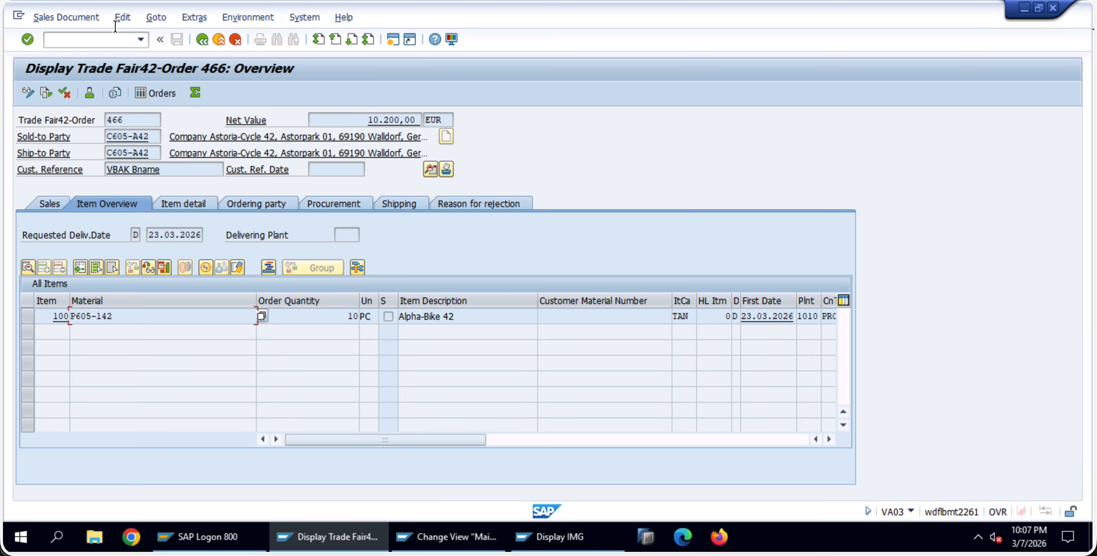
# Try to create a delivery for the incomplete order, inspect the error log and exit delivery creation
pyautogui.click(83, 18)
pyautogui.click(102, 150)
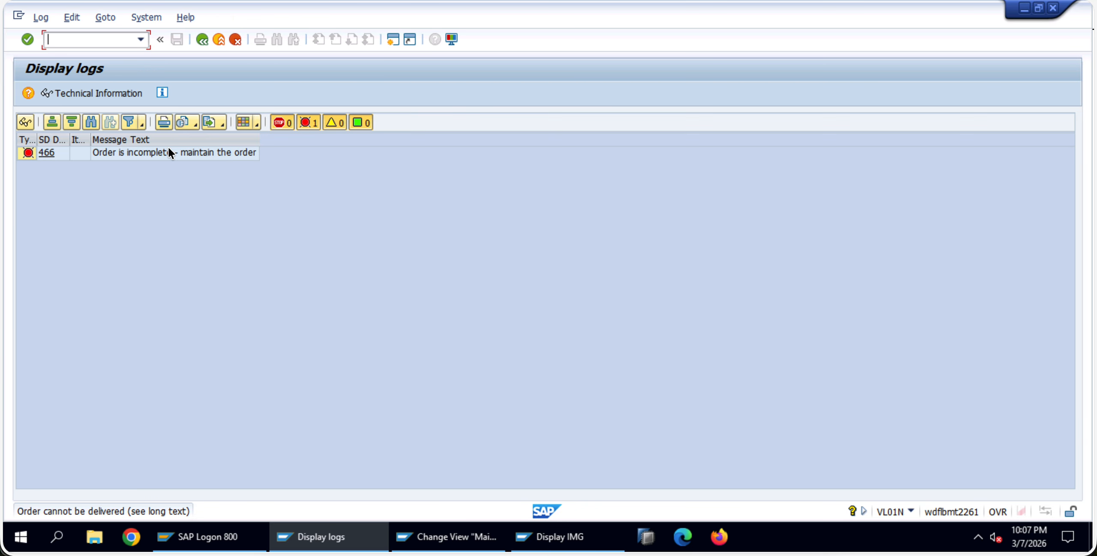
pyautogui.click(129, 157)
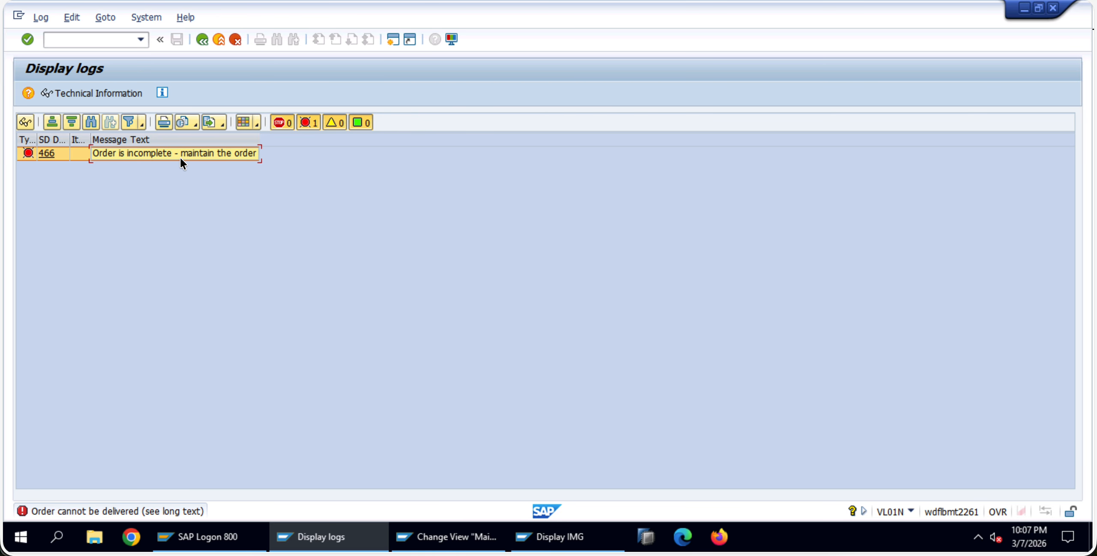
pyautogui.click(203, 39)
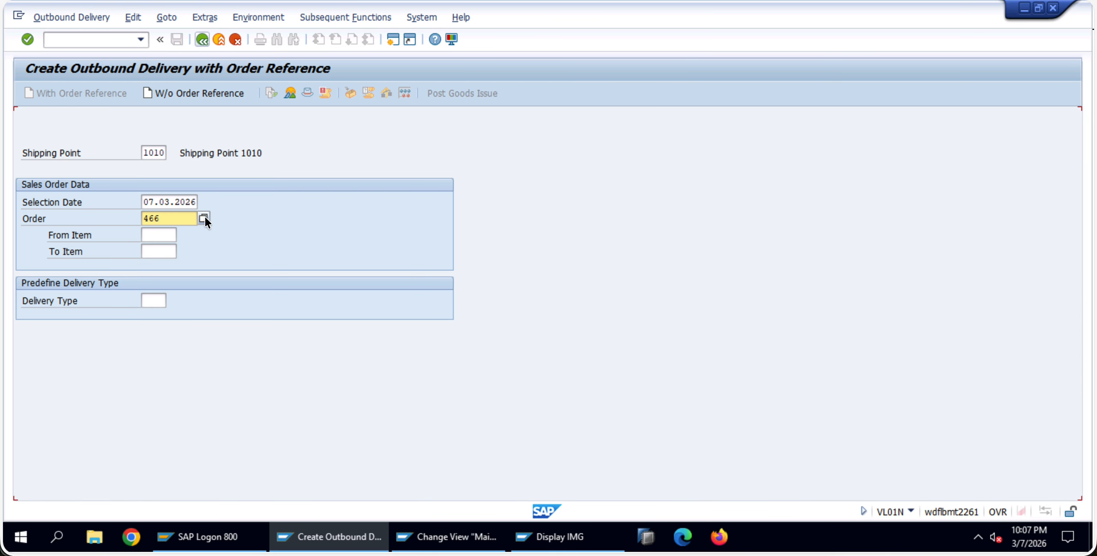
pyautogui.click(216, 39)
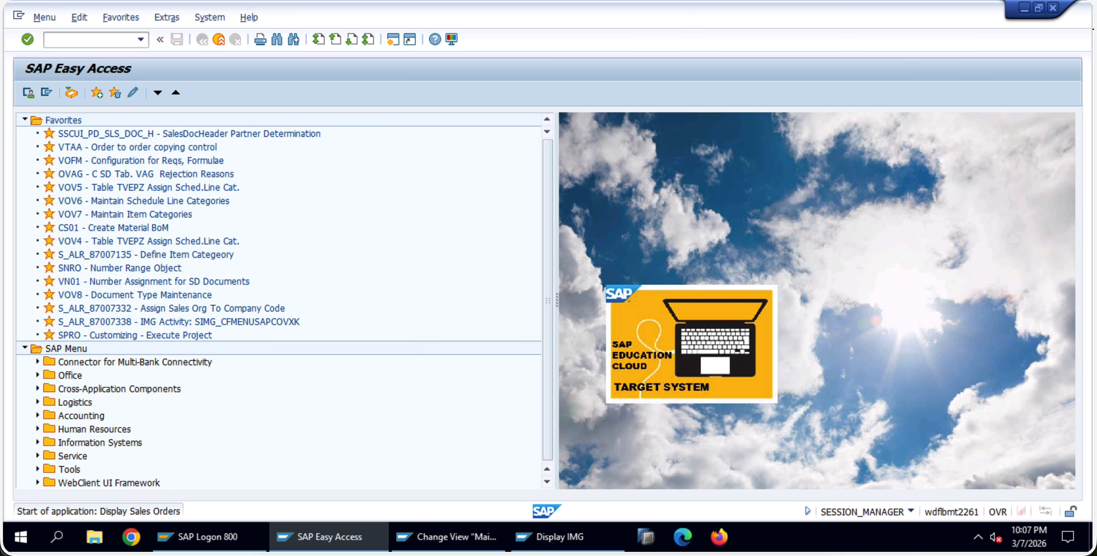
# Reopen the saved Trade Fair42 order in display mode and view its ordering party data
pyautogui.press('Return')
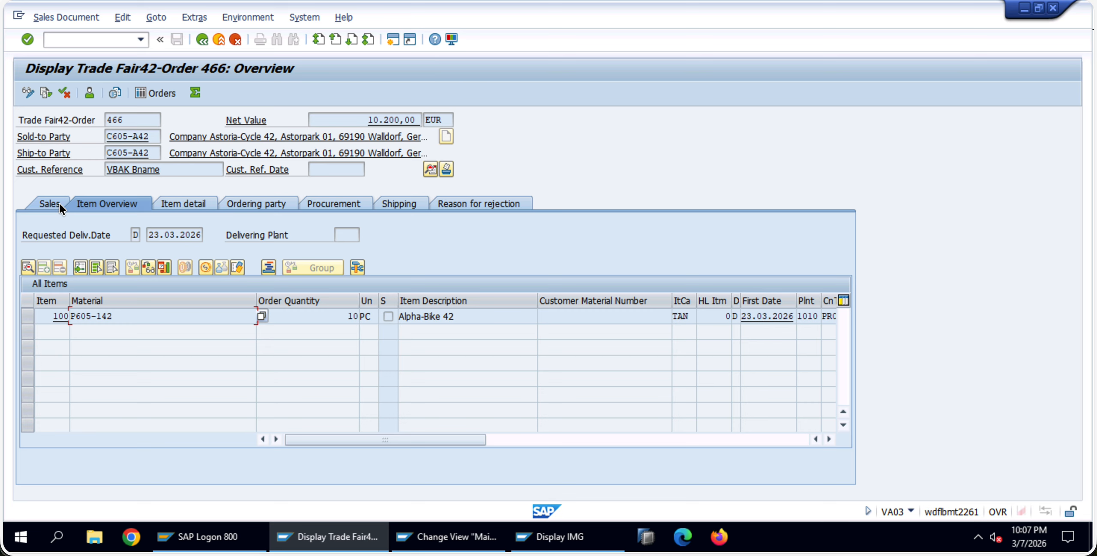
pyautogui.click(183, 203)
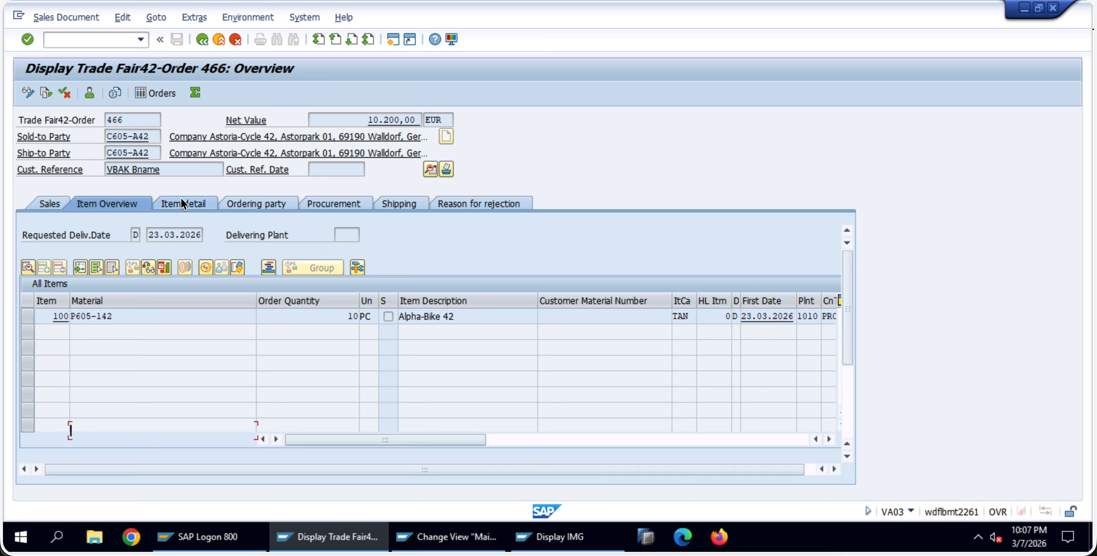
pyautogui.click(302, 204)
pyautogui.click(284, 204)
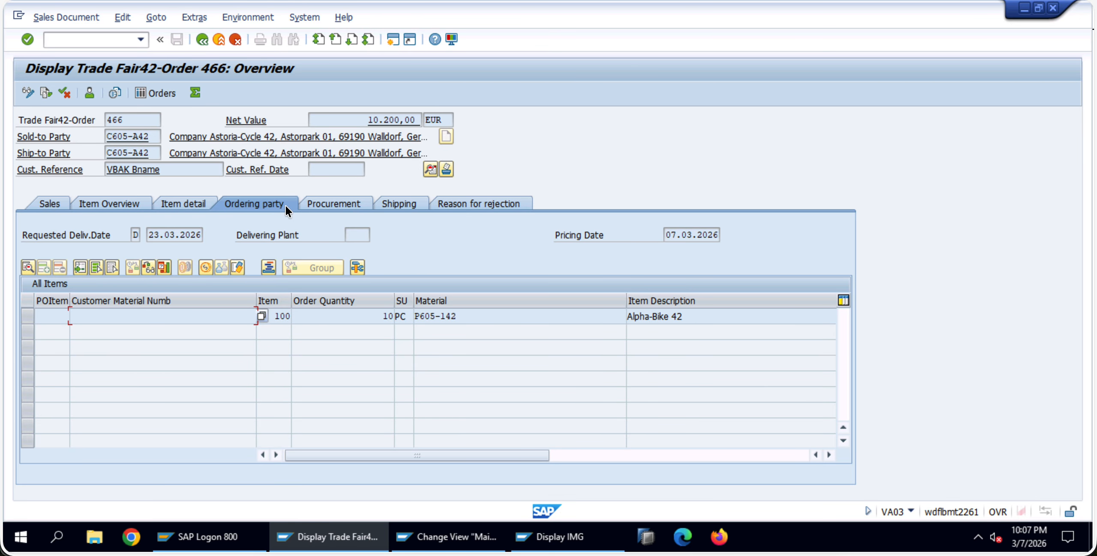
# Check the incompletion message setting of sales order type ZA42, return to the displayed order and select its document number
pyautogui.click(442, 533)
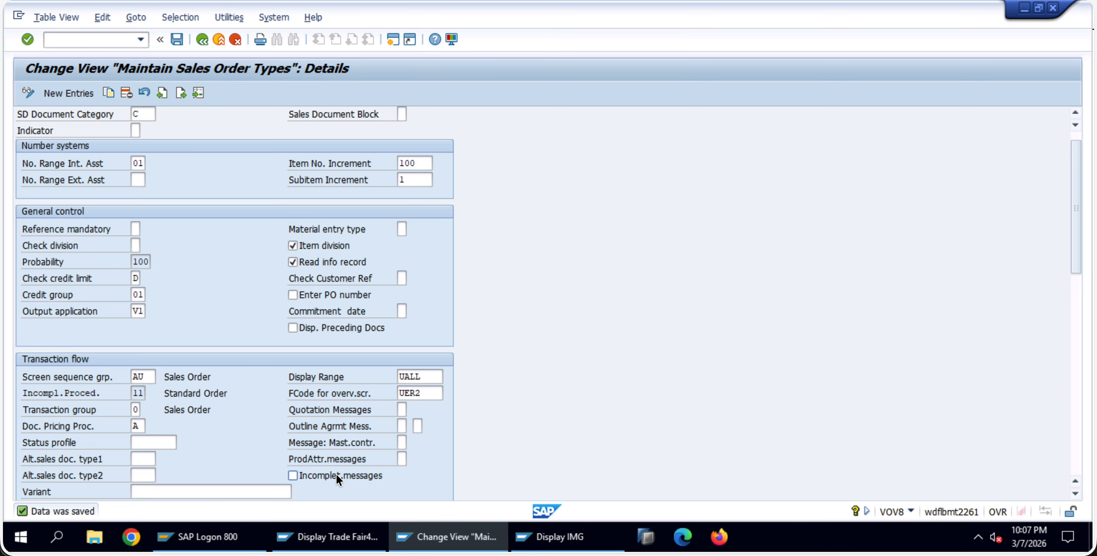
pyautogui.click(328, 537)
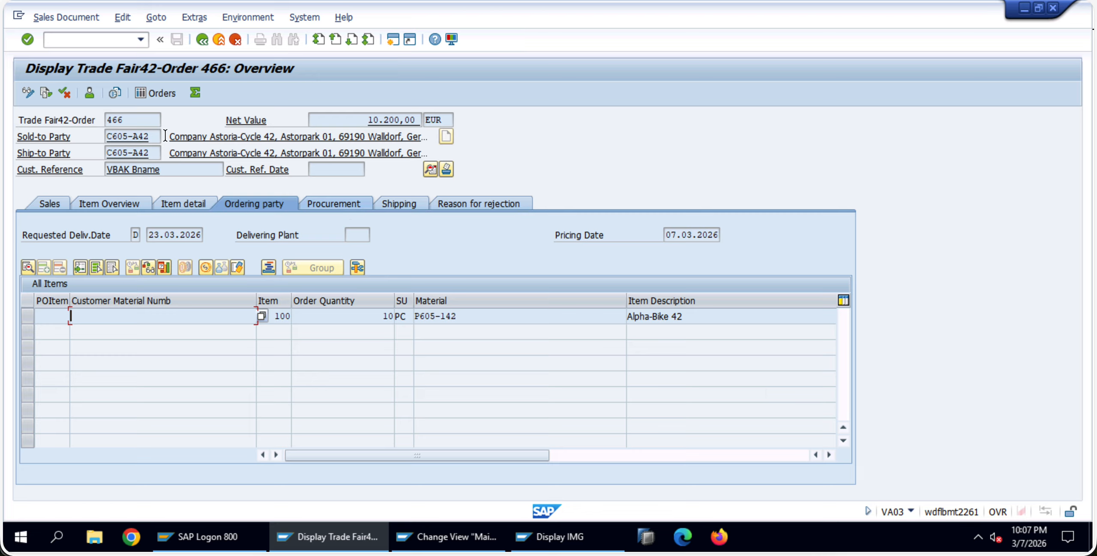
pyautogui.moveTo(152, 120); pyautogui.dragTo(78, 124)
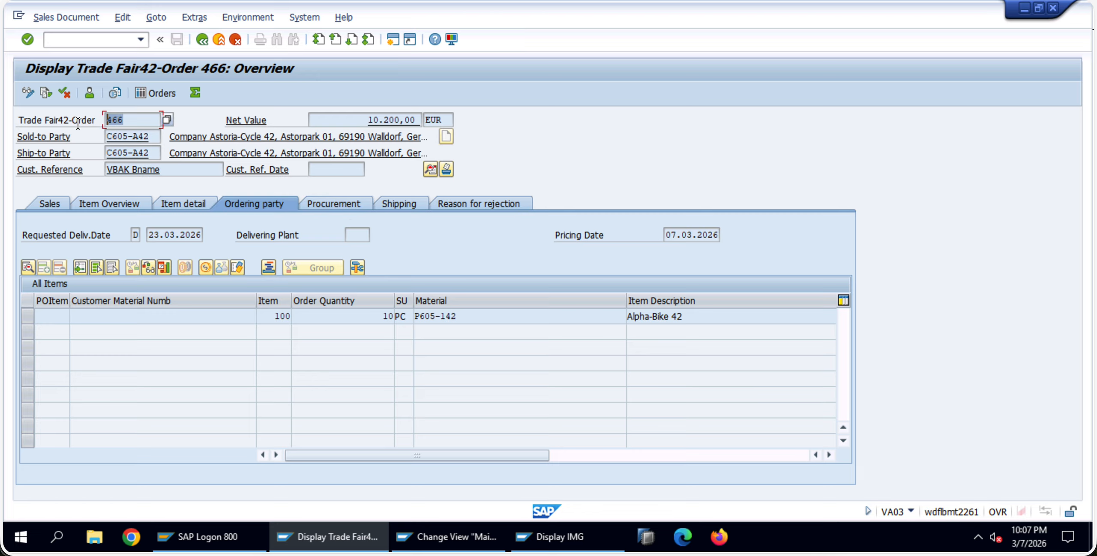
# In the IMG's Define Incompleteness Procedures activity, open the fields of procedure AY under the Sales - Header group
pyautogui.click(47, 203)
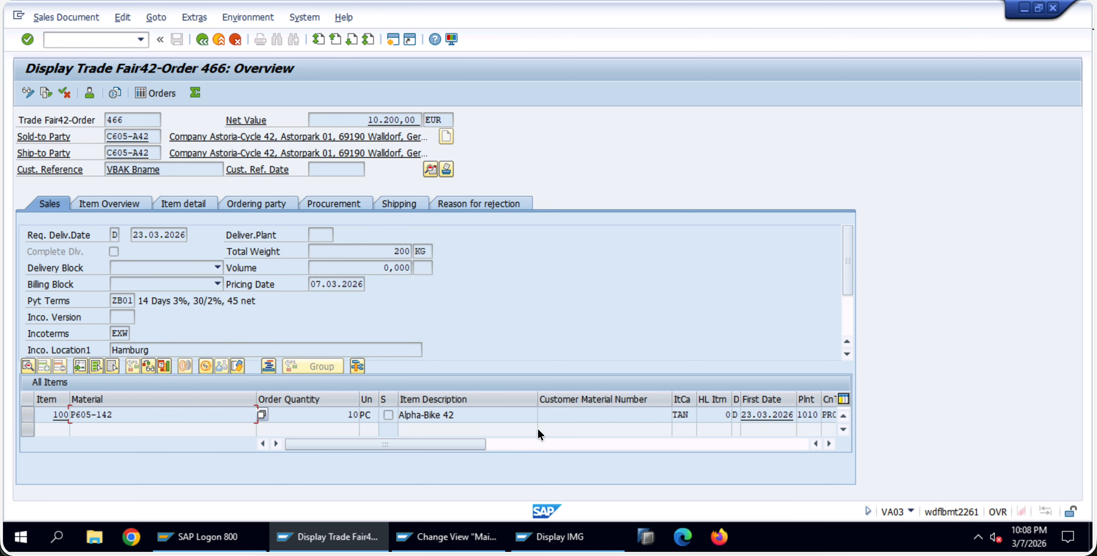
pyautogui.click(571, 537)
pyautogui.click(458, 121)
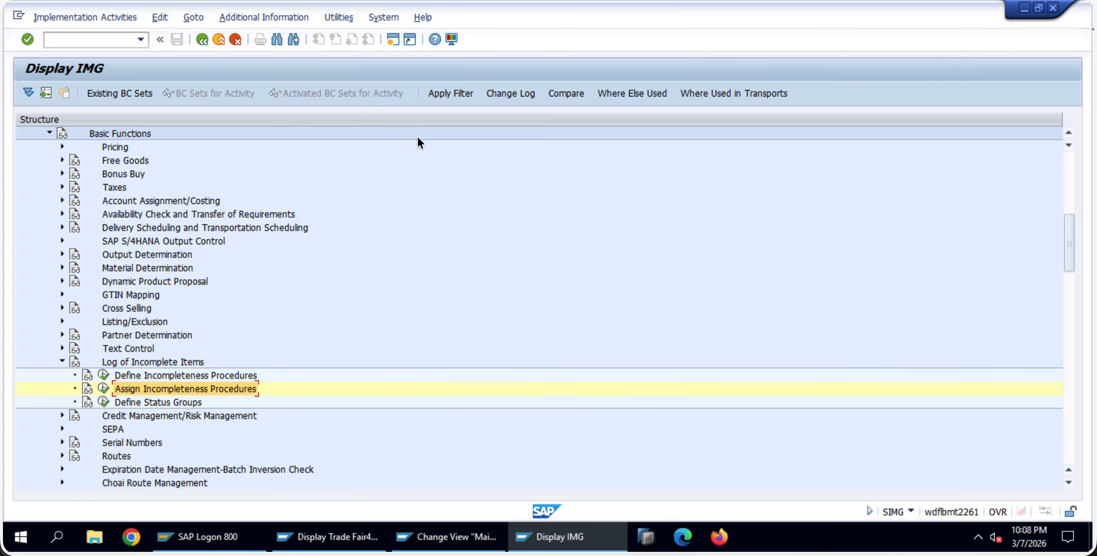
pyautogui.click(105, 374)
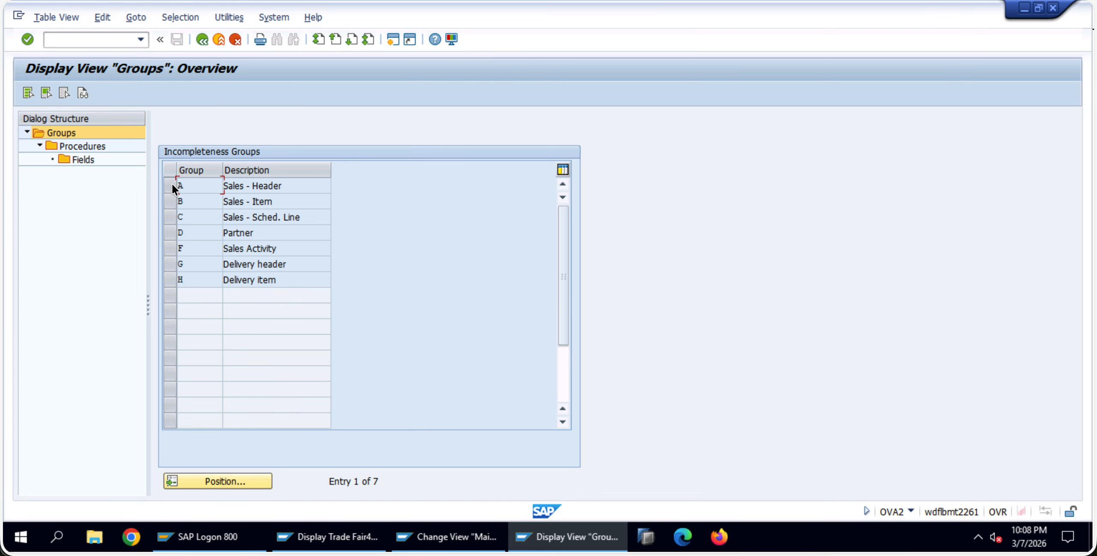
pyautogui.click(168, 183)
pyautogui.doubleClick(74, 145)
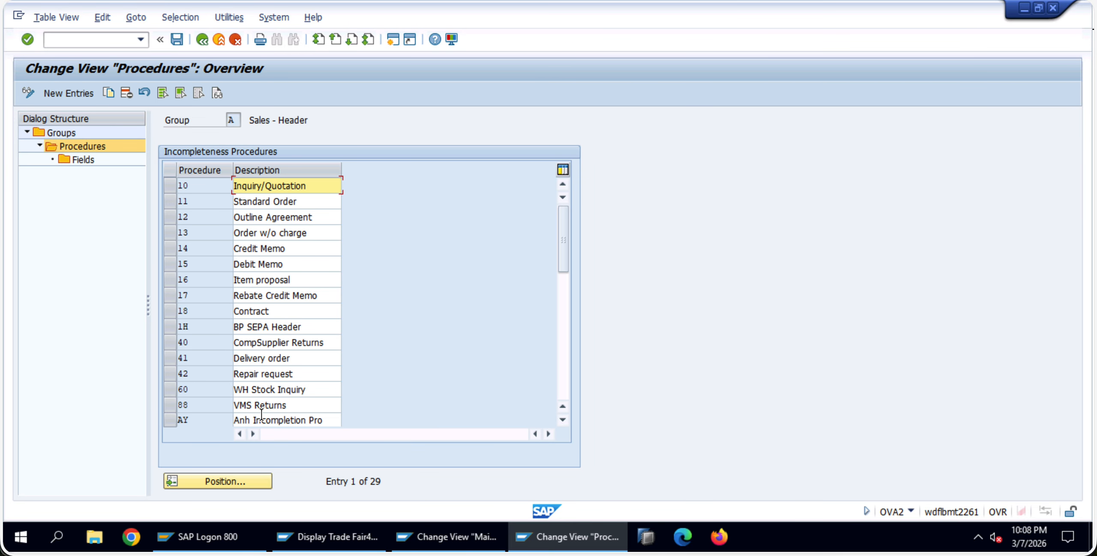
pyautogui.click(173, 421)
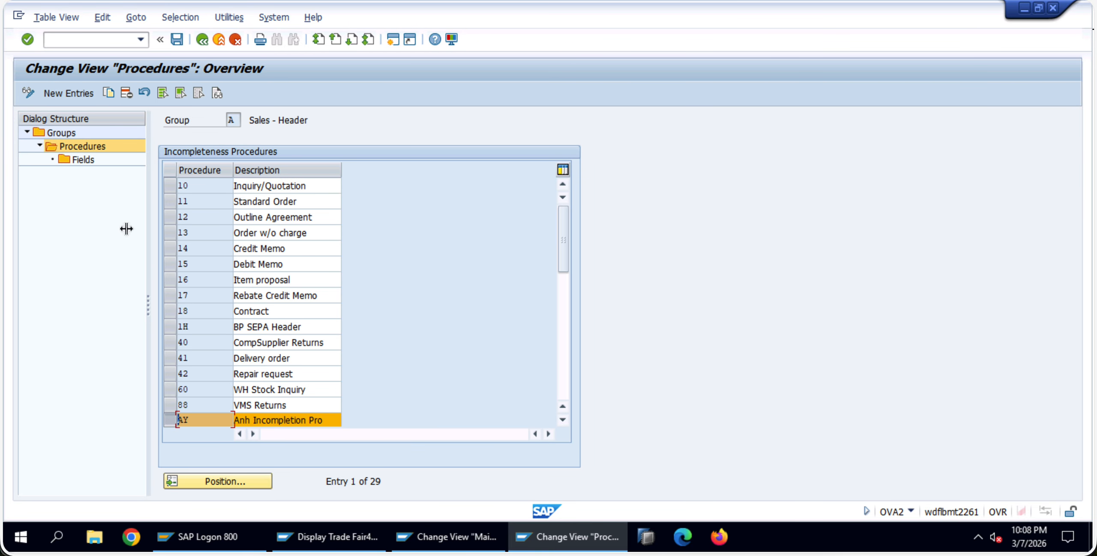
pyautogui.doubleClick(84, 159)
pyautogui.click(268, 186)
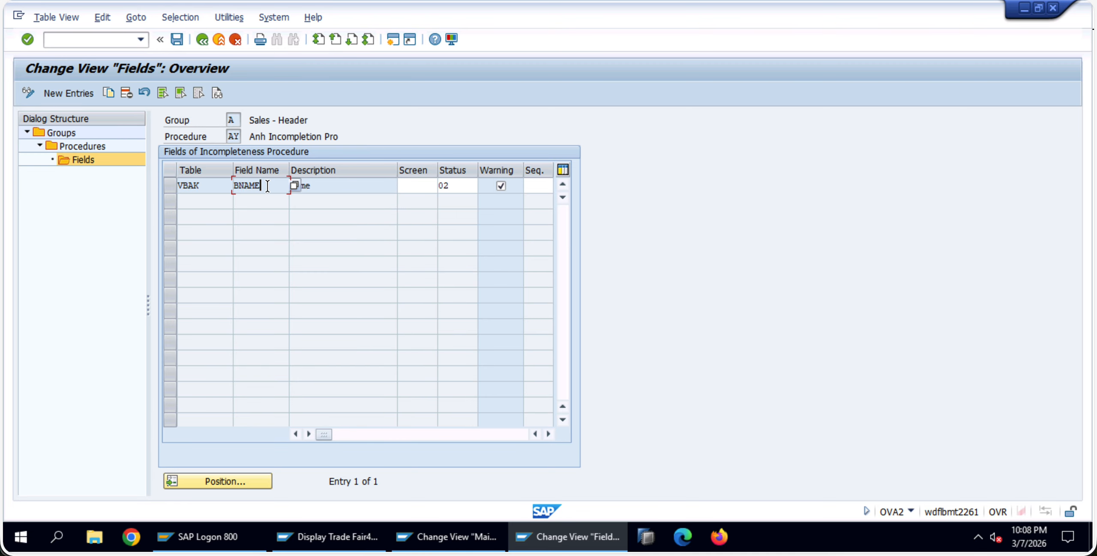
# Examine the status groups available for the VBAK-BNAME field entry, leaving the list without choosing one
pyautogui.click(217, 185)
pyautogui.click(460, 189)
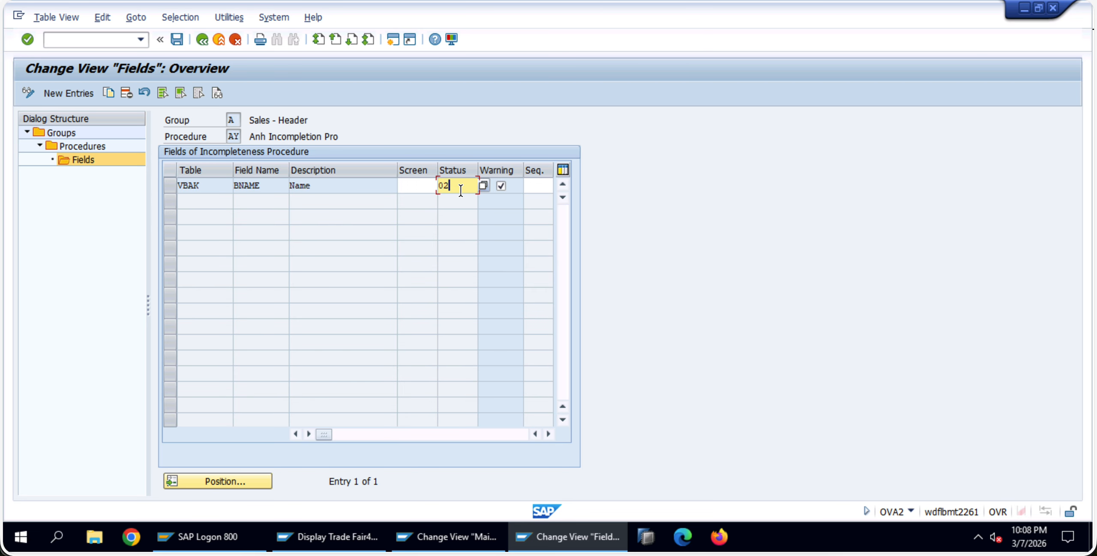
pyautogui.click(486, 185)
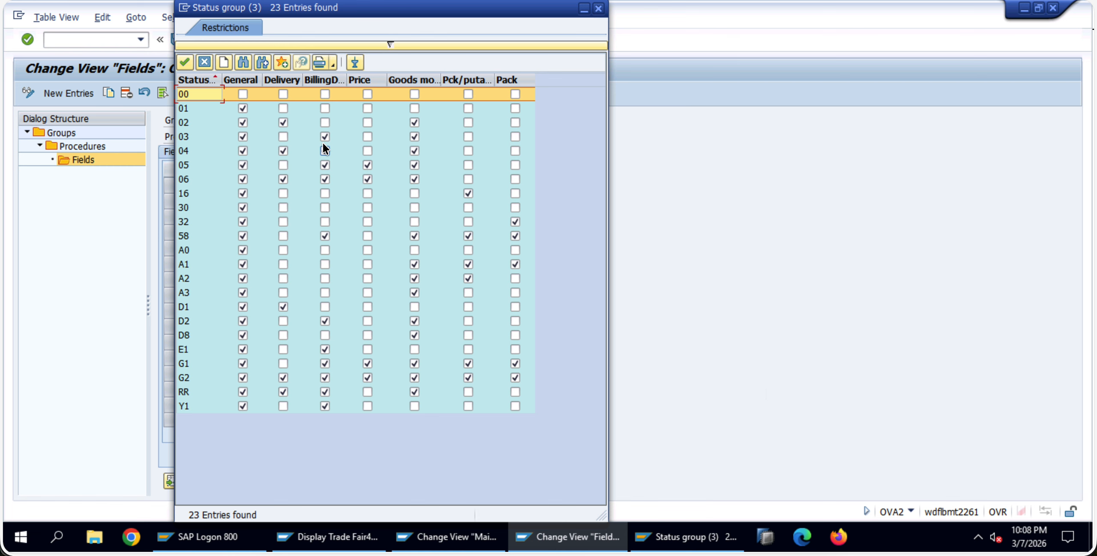
pyautogui.press('Escape')
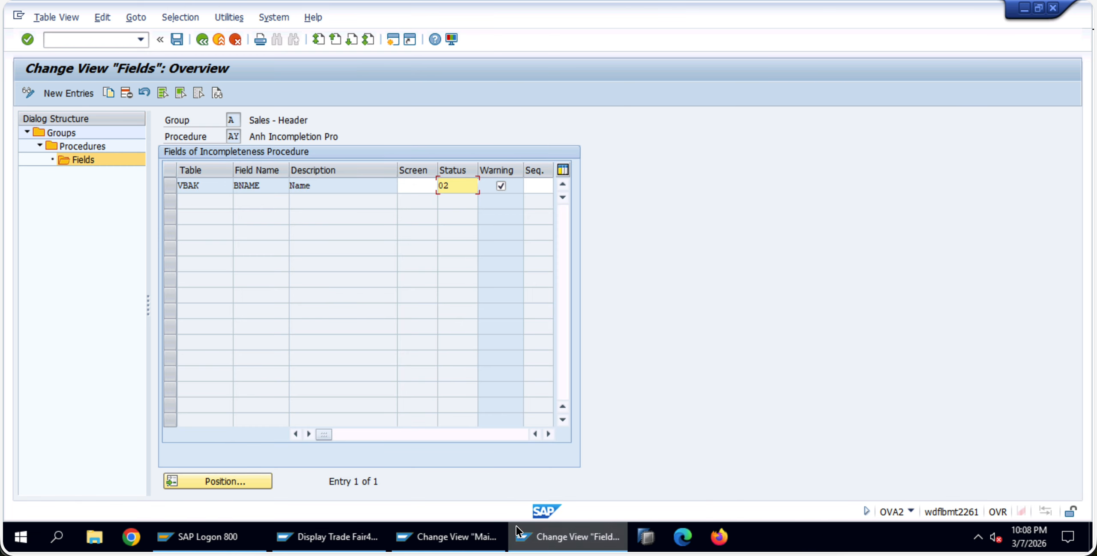
# Try to create an outbound delivery from the displayed Trade Fair42 order, and exit to the SAP Easy Access screen
pyautogui.click(371, 538)
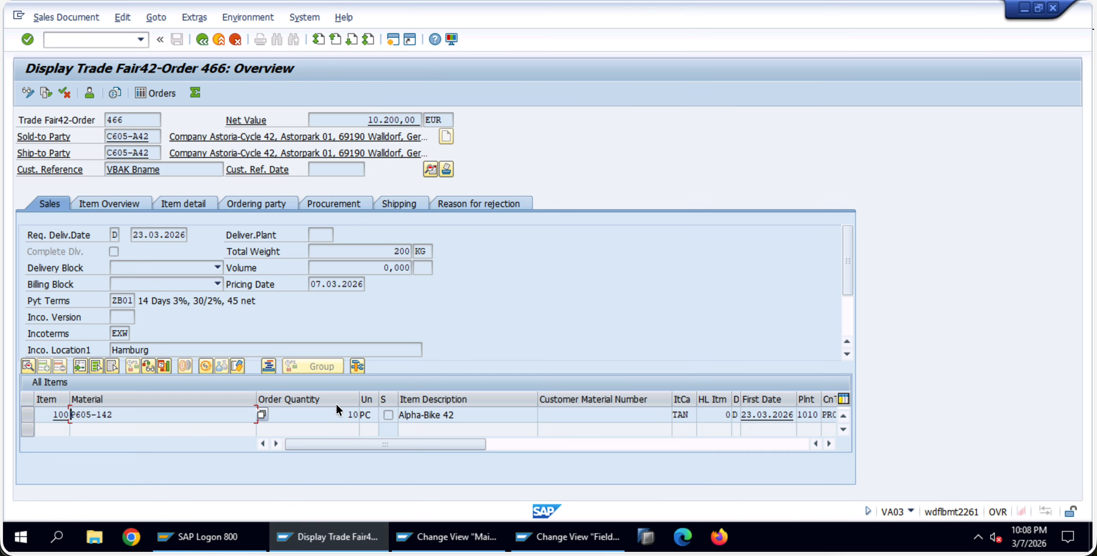
pyautogui.click(87, 19)
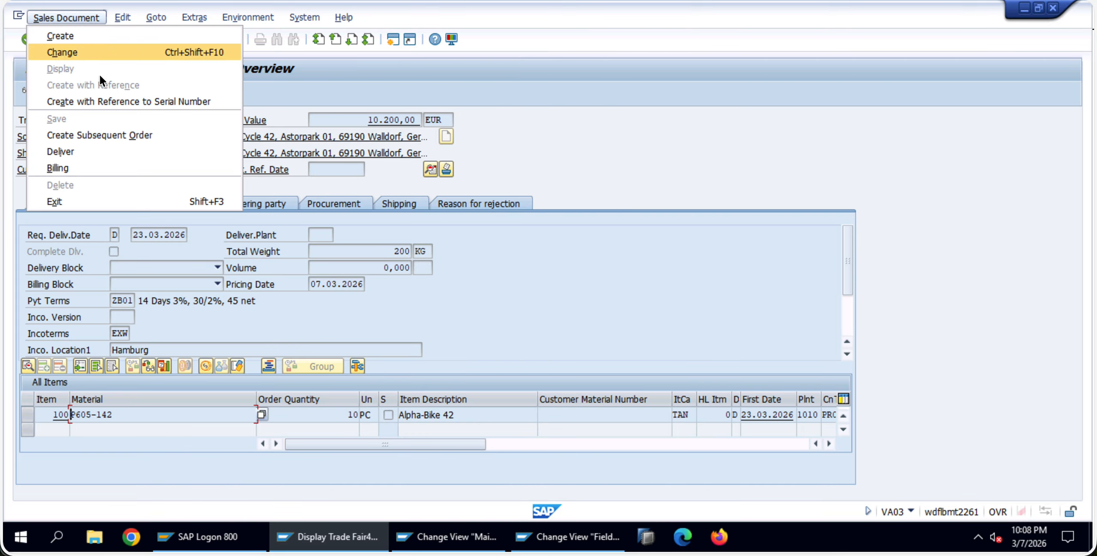
pyautogui.click(94, 150)
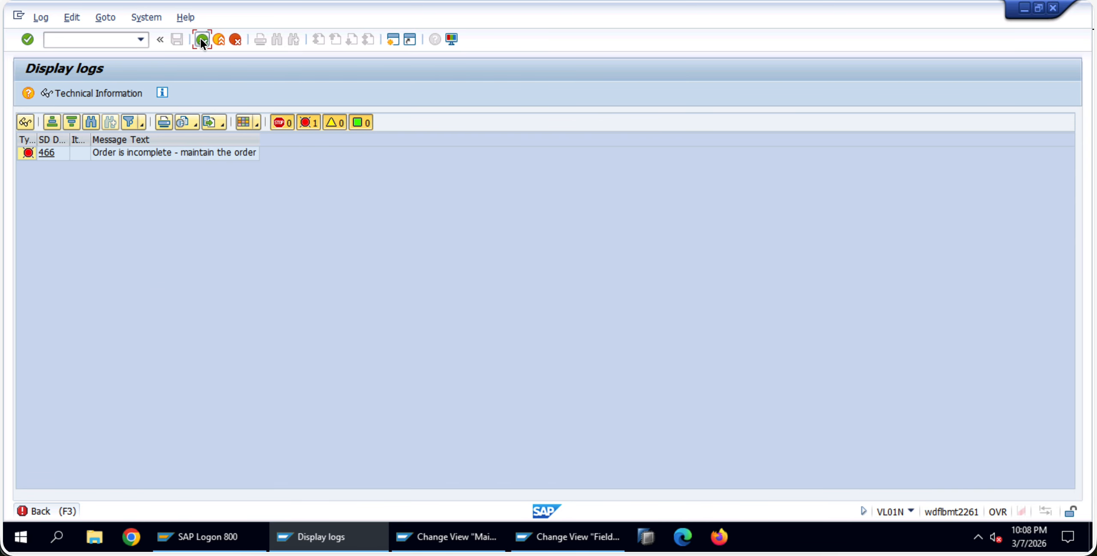
pyautogui.click(202, 39)
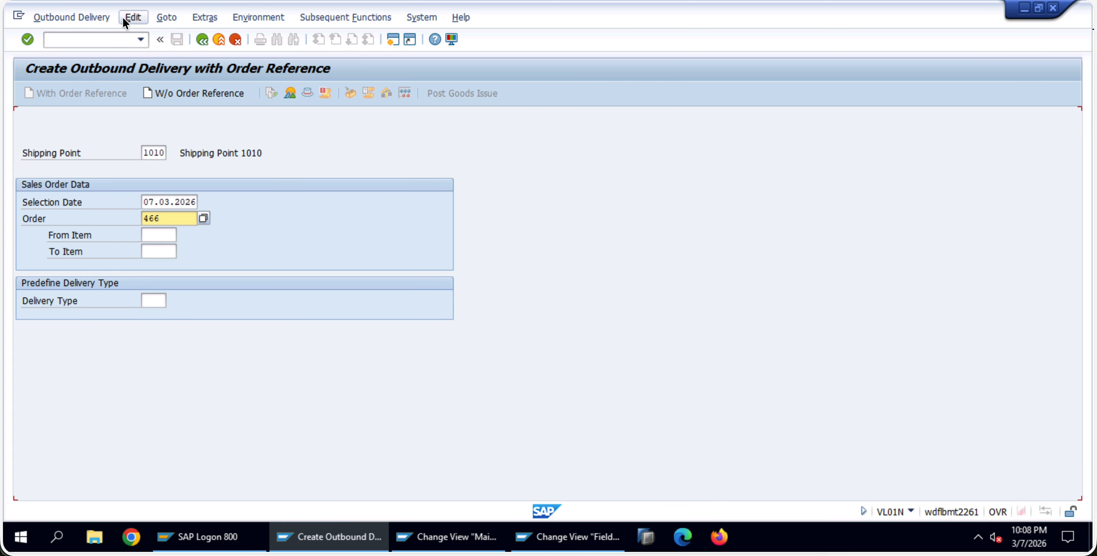
pyautogui.click(195, 43)
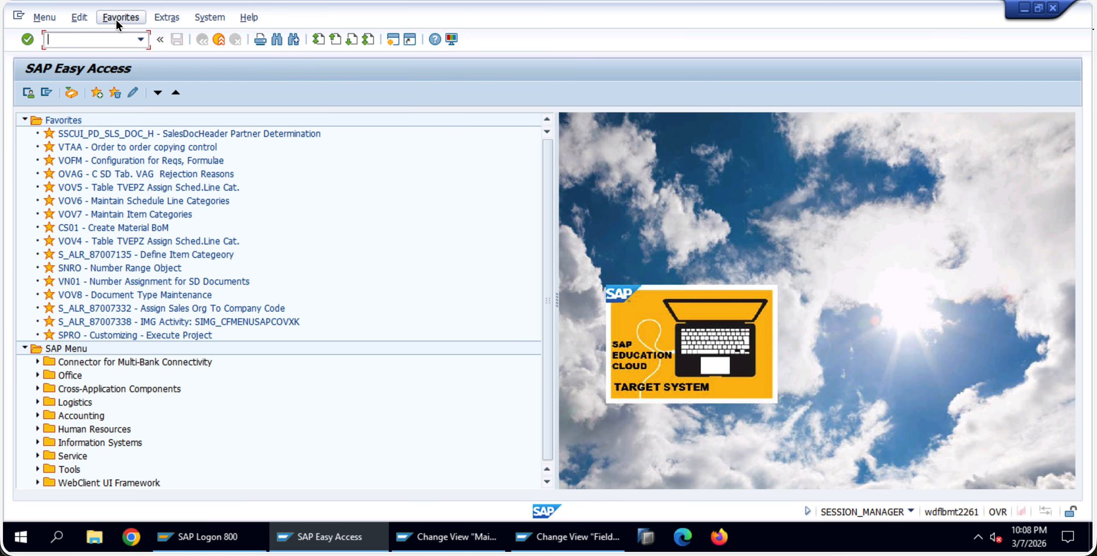
# Display the Trade Fair42 order with transaction VA03 and open its incompletion log
pyautogui.write('va03')
pyautogui.press('Return')
pyautogui.press('Return')
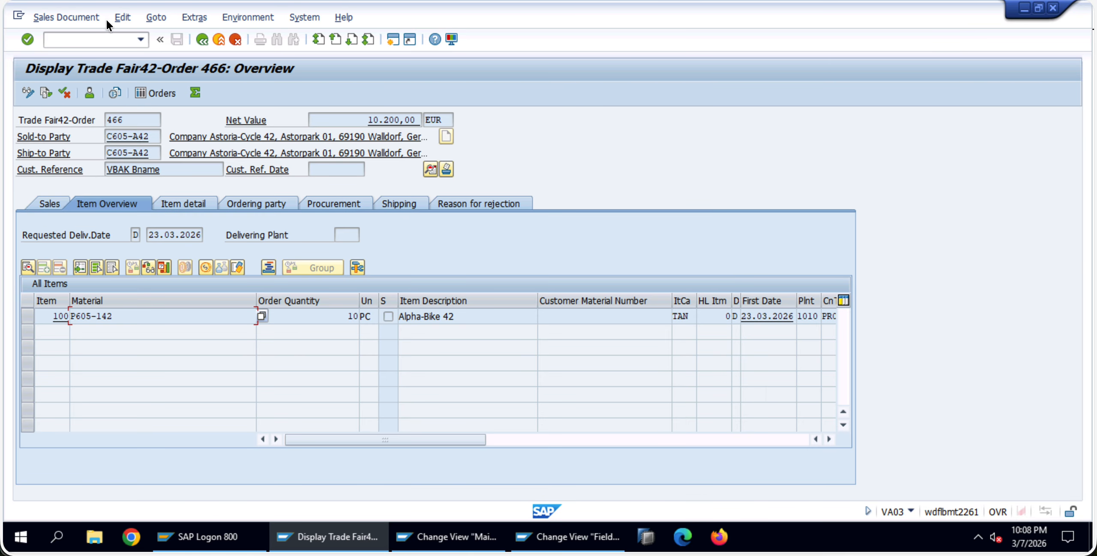
pyautogui.click(96, 18)
pyautogui.moveTo(130, 19)
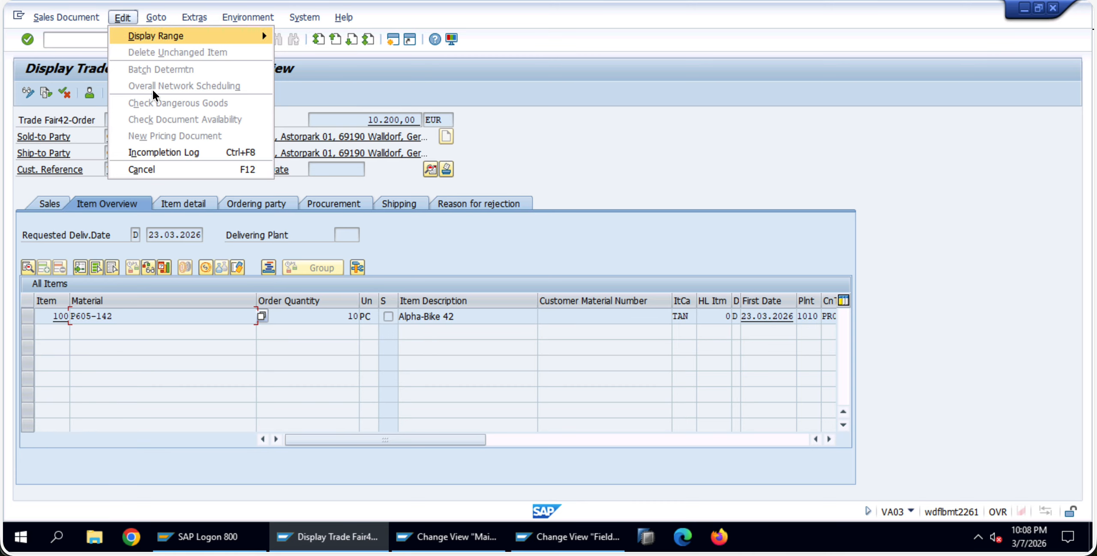
pyautogui.click(169, 152)
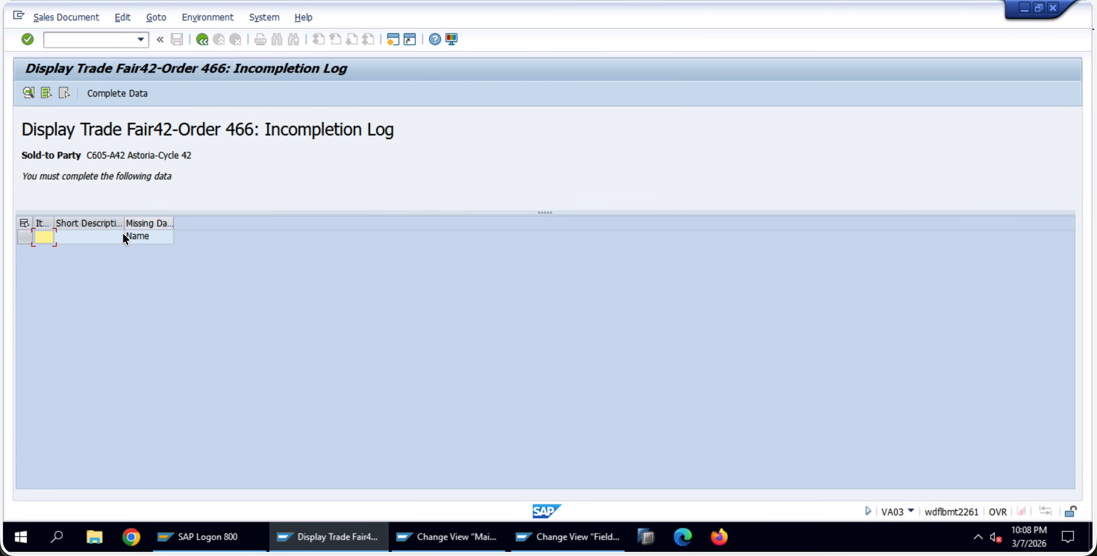
# Try to jump from the missing Name entry in the incompletion log to its maintenance screen
pyautogui.doubleClick(113, 234)
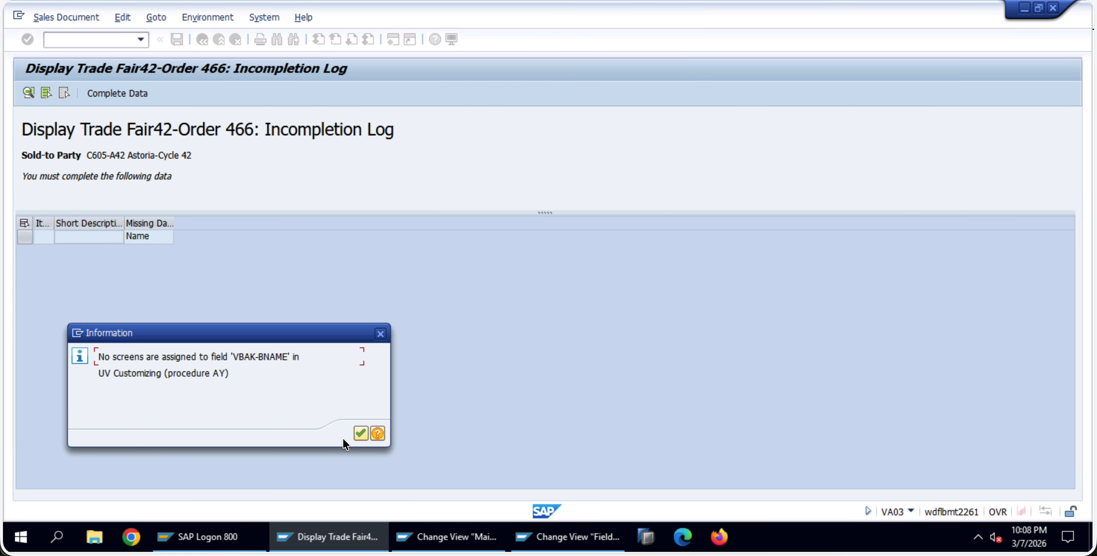
pyautogui.press('Return')
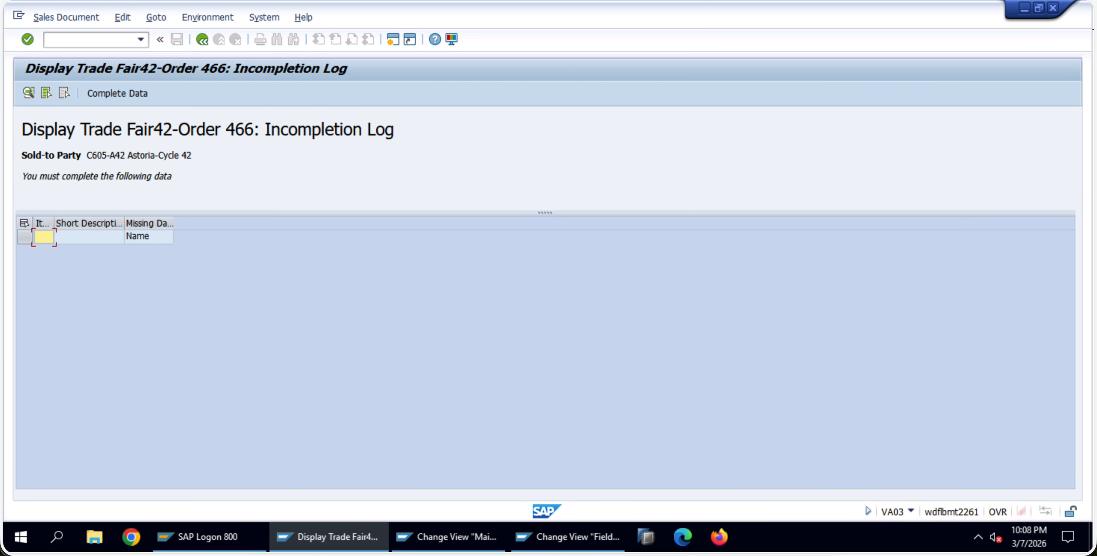
pyautogui.doubleClick(145, 241)
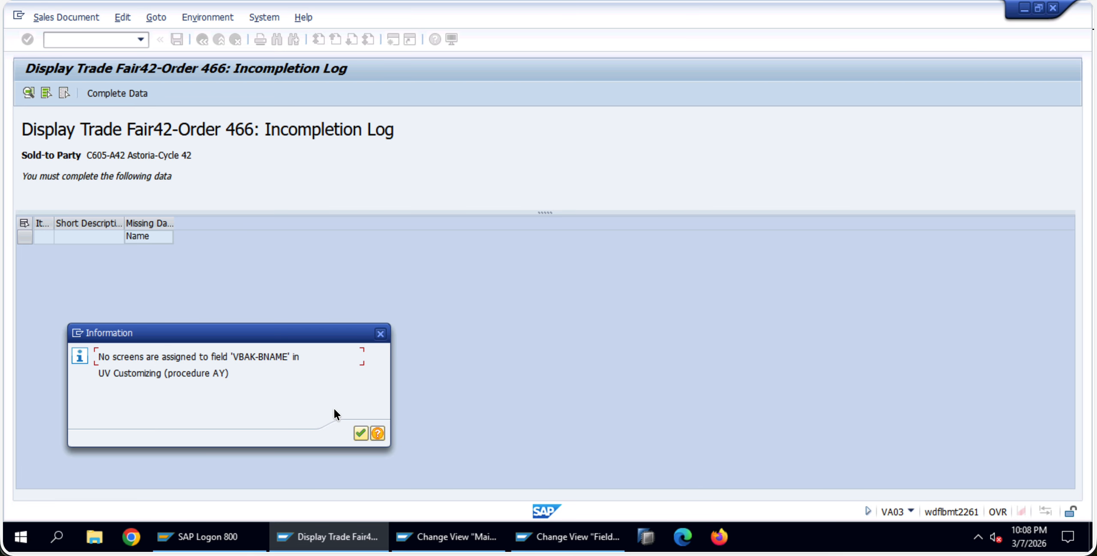
pyautogui.click(360, 432)
# Assign screen KBES (Sales: Header - PO data) to the VBAK-BNAME field of incompleteness procedure AY and save
pyautogui.click(566, 536)
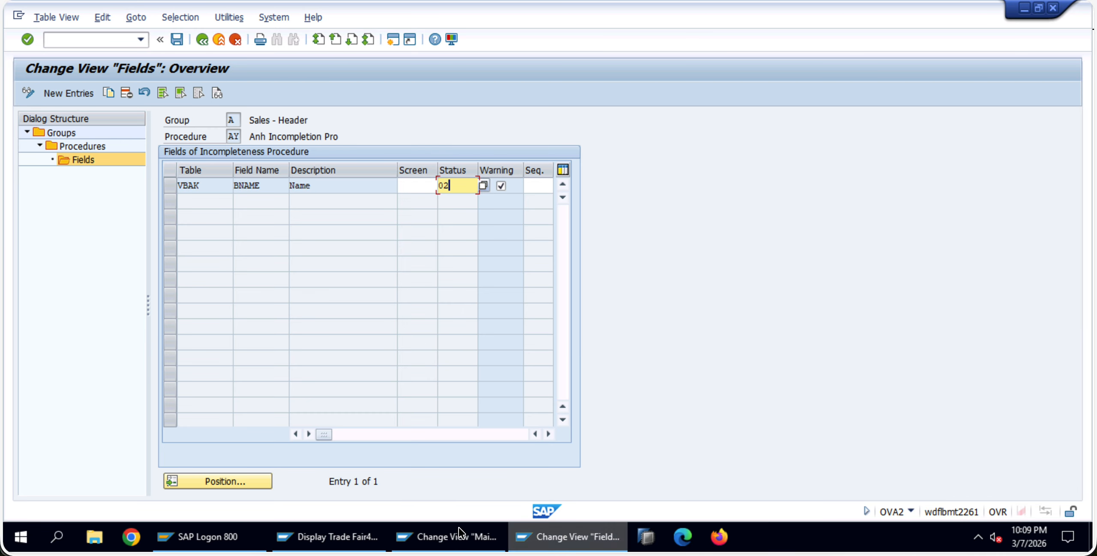
pyautogui.click(423, 186)
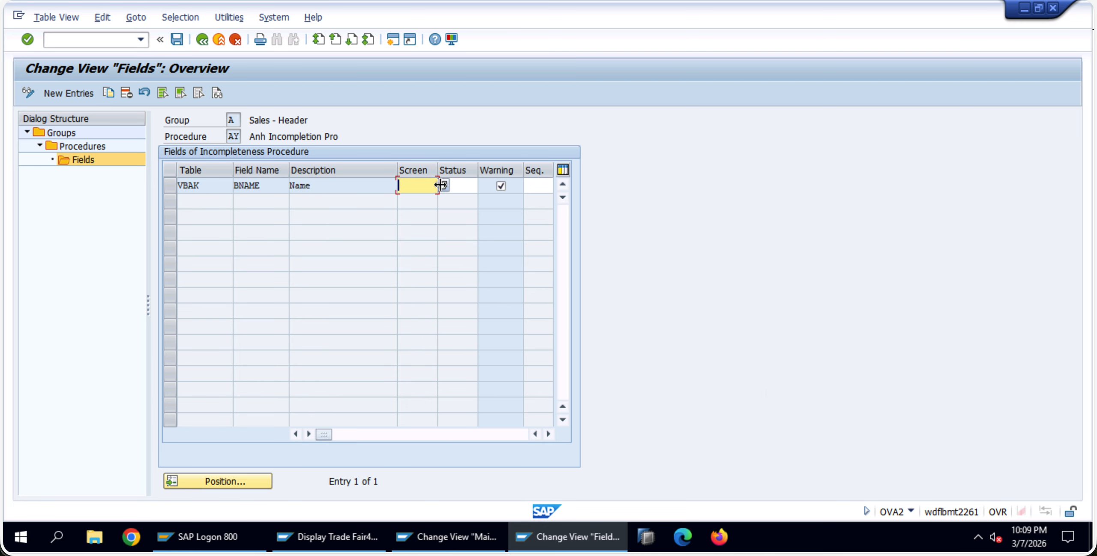
pyautogui.click(440, 184)
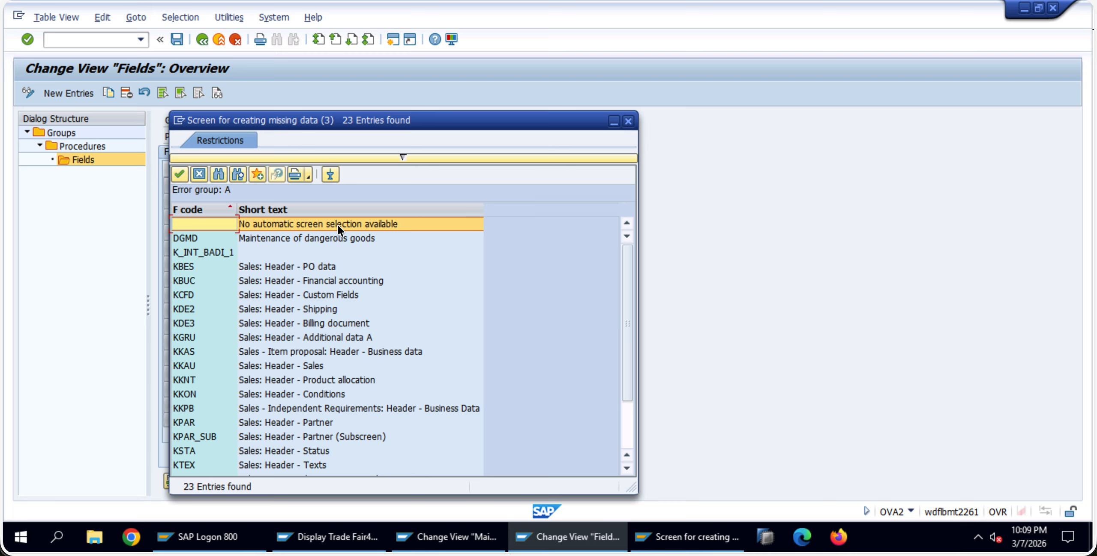
pyautogui.click(306, 267)
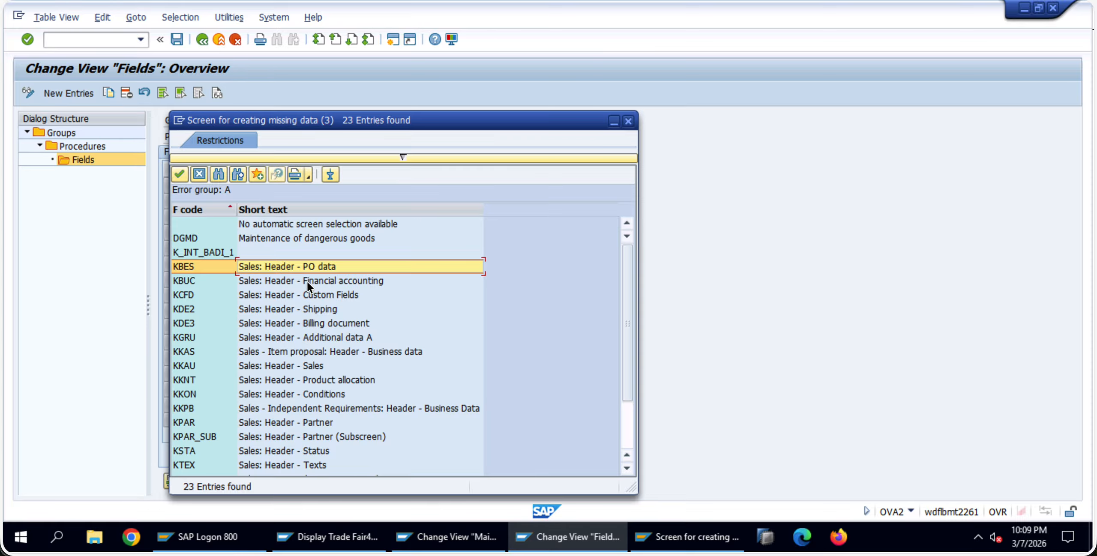
pyautogui.doubleClick(335, 267)
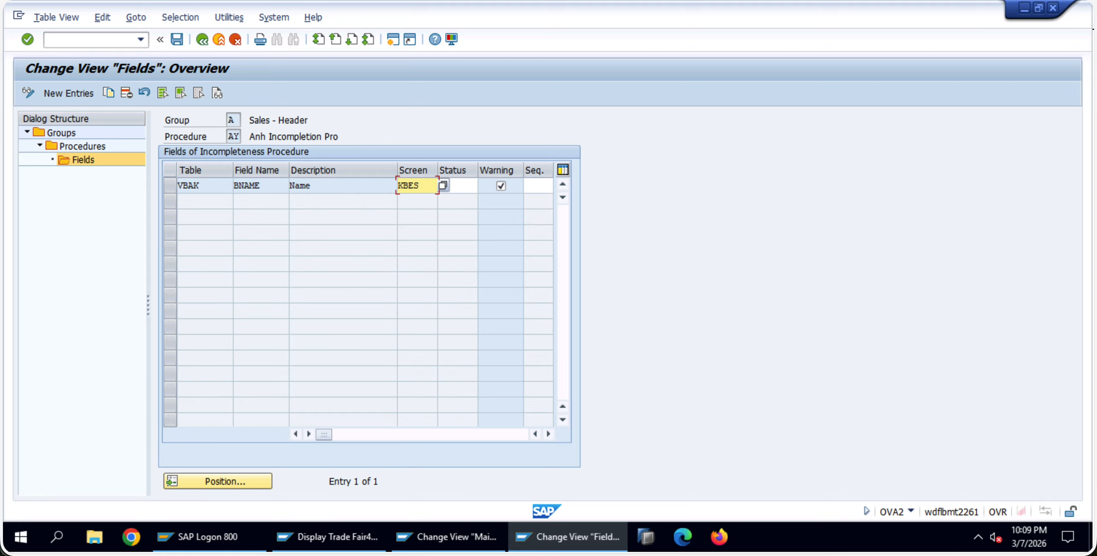
pyautogui.click(175, 45)
# Retry opening the missing Name entry from the displayed order's incompletion log, and return to the order overview
pyautogui.click(443, 536)
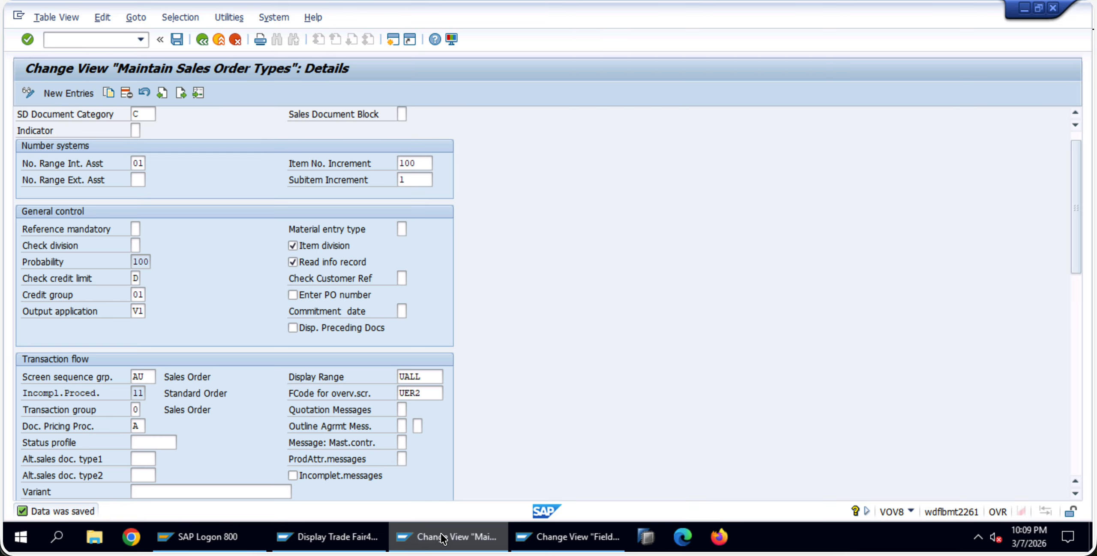
pyautogui.click(398, 546)
pyautogui.click(334, 535)
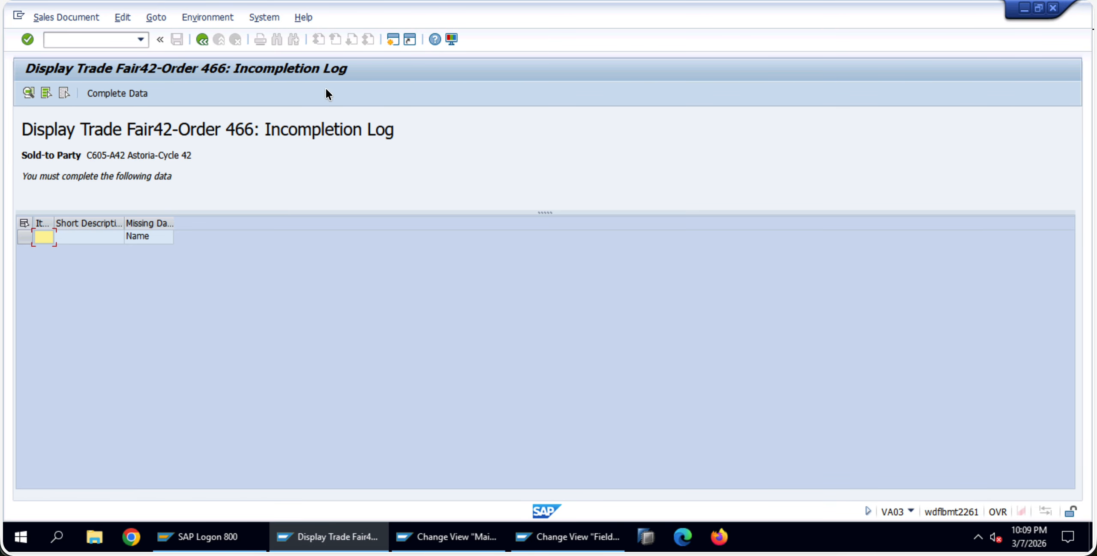
pyautogui.doubleClick(133, 236)
pyautogui.click(367, 432)
pyautogui.click(202, 40)
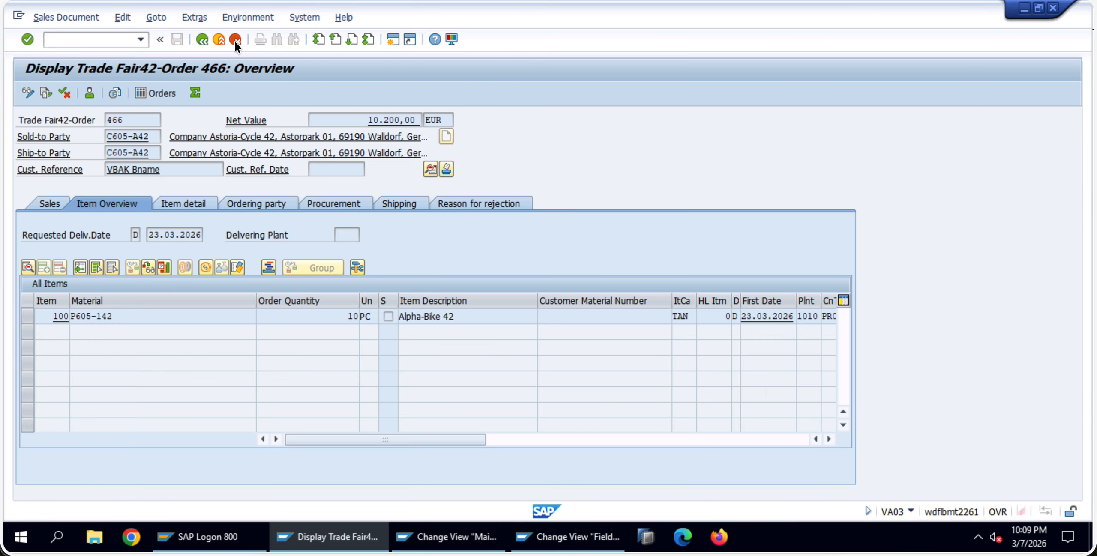
# Exit the displayed order and reopen it in change mode with transaction VA02
pyautogui.click(235, 41)
pyautogui.click(234, 41)
pyautogui.write('va0')
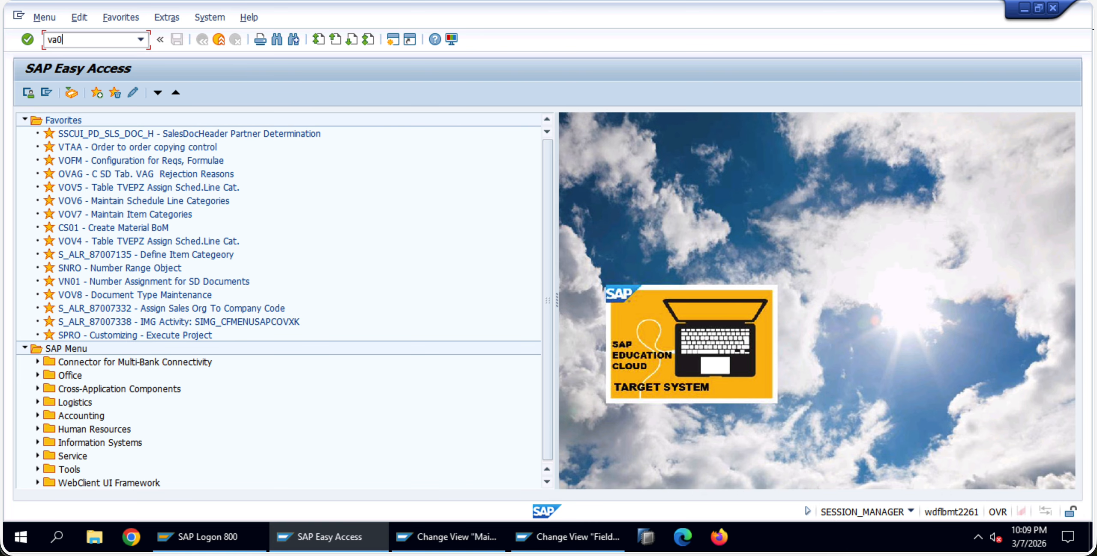
pyautogui.write('2')
pyautogui.press('Return')
pyautogui.press('Return')
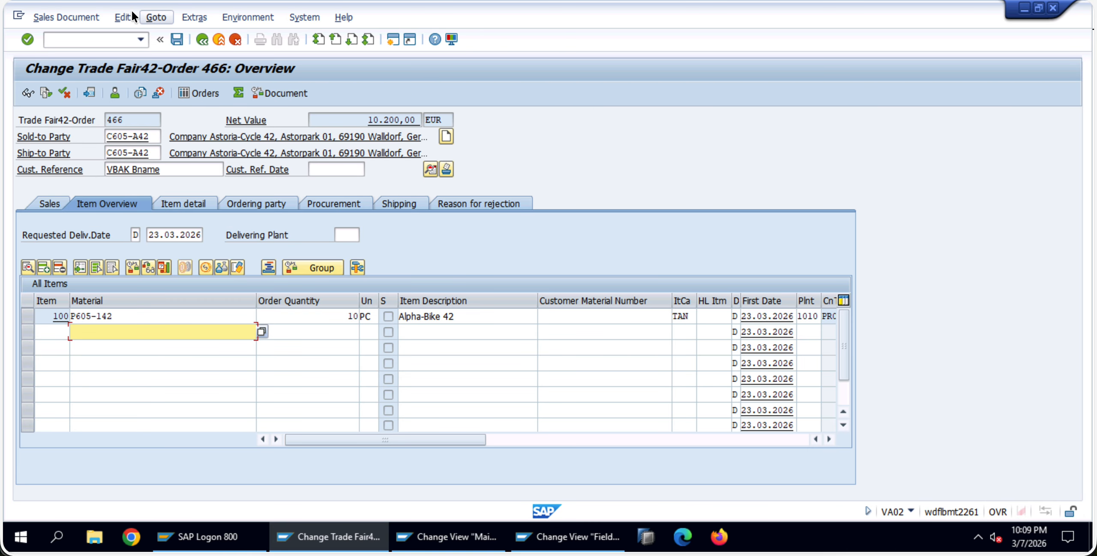
# Open the changeable order's incompletion log and jump from the missing Name entry to its field
pyautogui.click(131, 16)
pyautogui.click(181, 197)
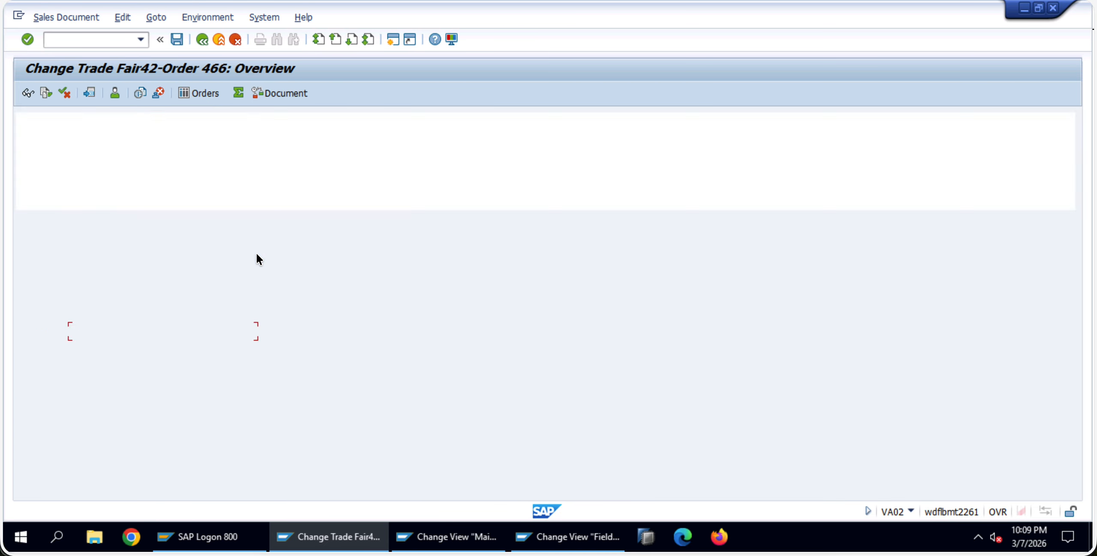
pyautogui.doubleClick(155, 237)
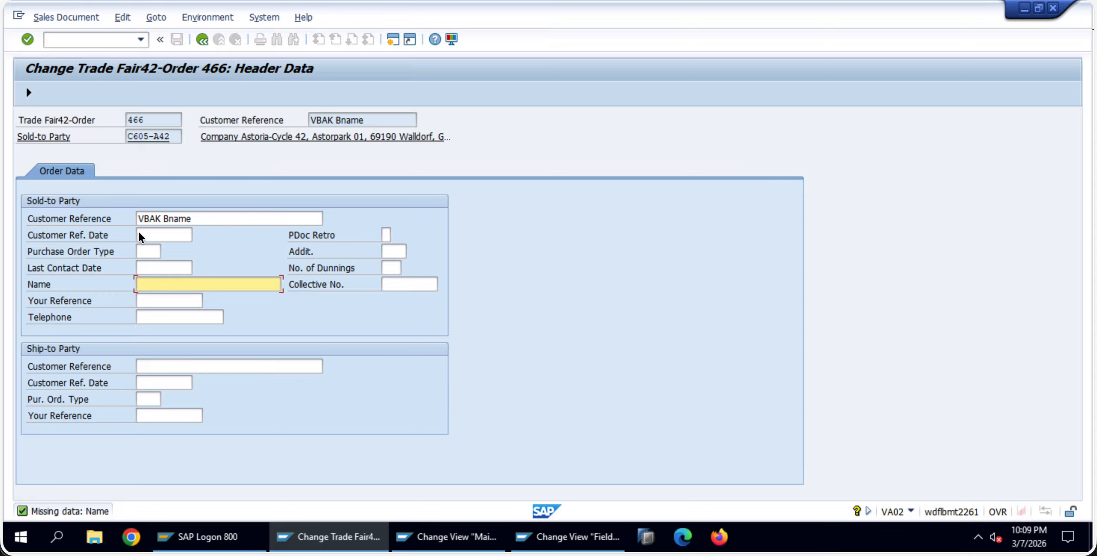
# Return to the order overview and open the document's header details to view the Order Data fields
pyautogui.click(204, 40)
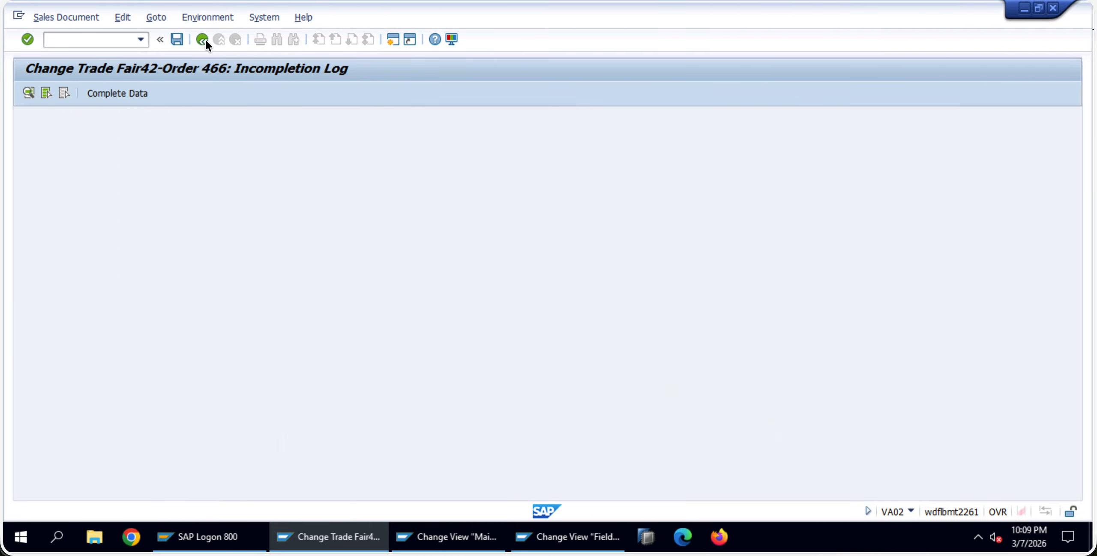
pyautogui.click(203, 39)
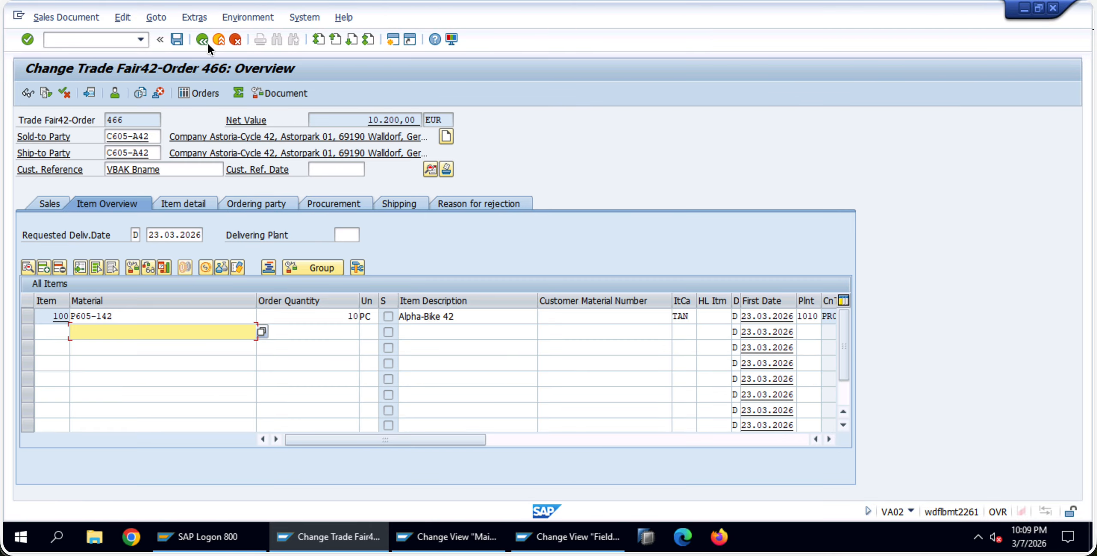
pyautogui.click(428, 168)
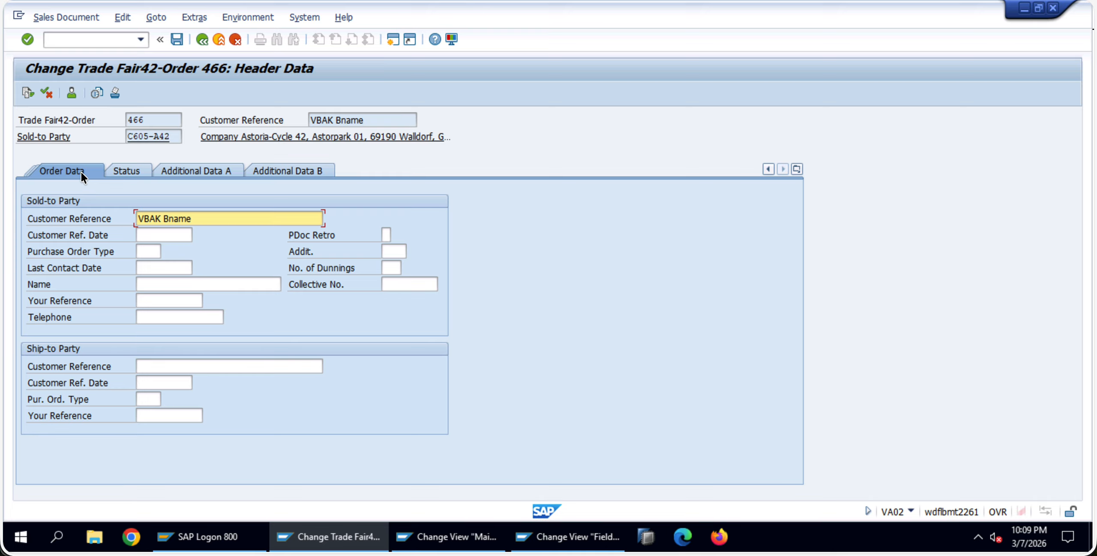
# Look through the order's header views for the Name field and compare with the screen assigned to VBAK-BNAME in procedure AY
pyautogui.click(122, 168)
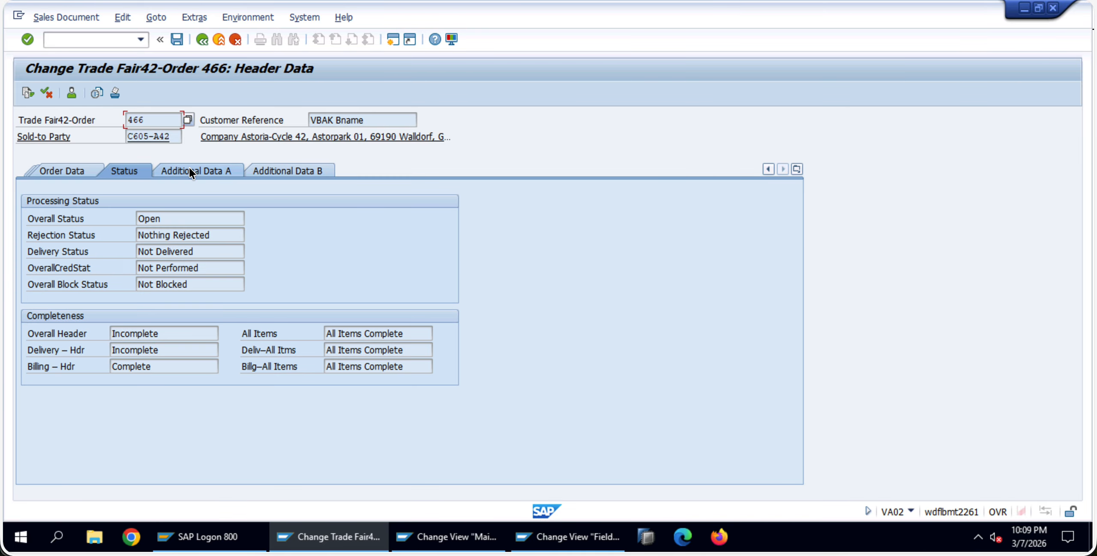
pyautogui.click(190, 169)
pyautogui.click(29, 169)
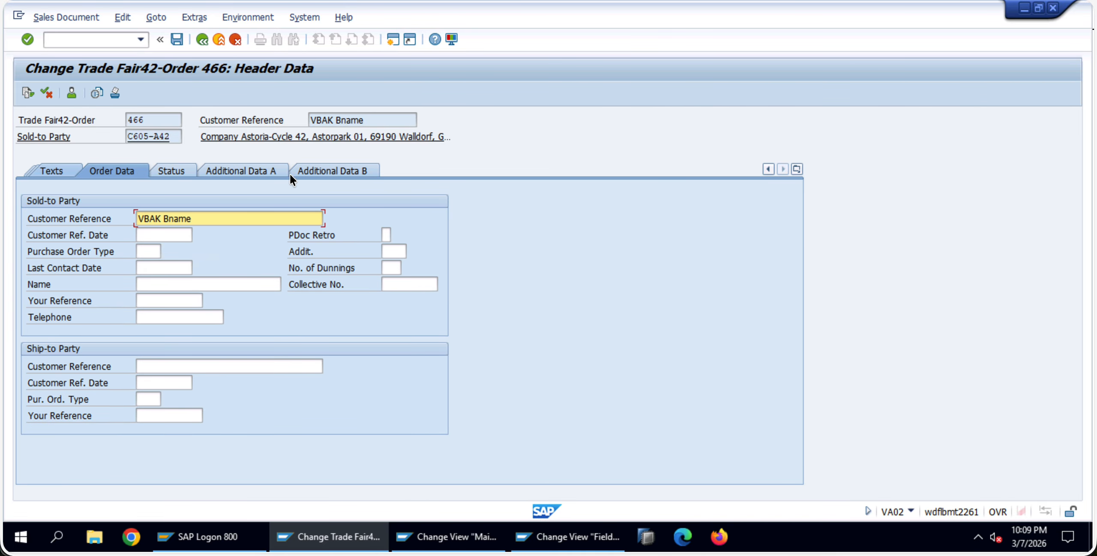
pyautogui.click(65, 172)
pyautogui.click(50, 170)
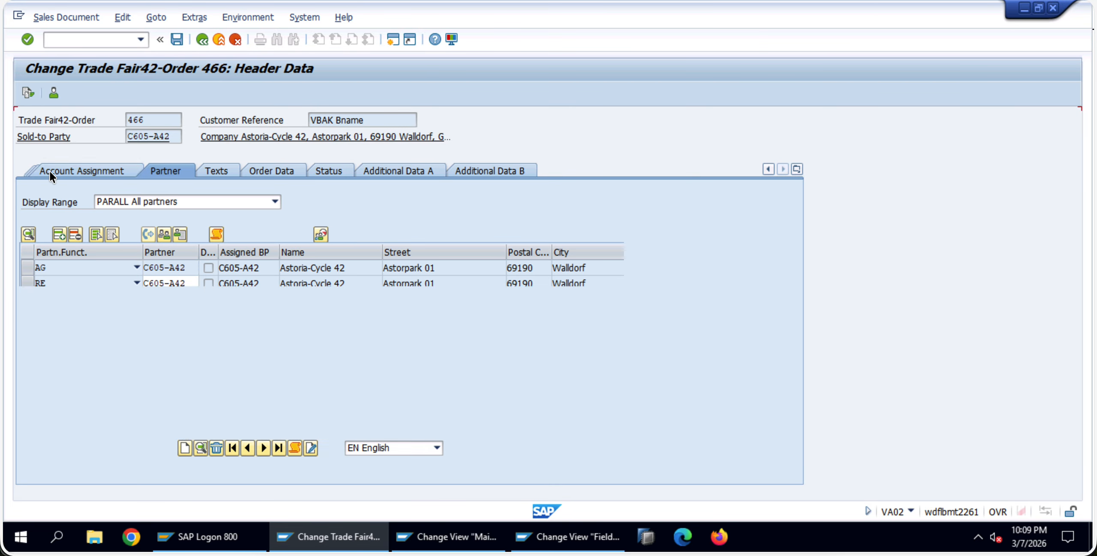
pyautogui.click(43, 171)
pyautogui.click(38, 168)
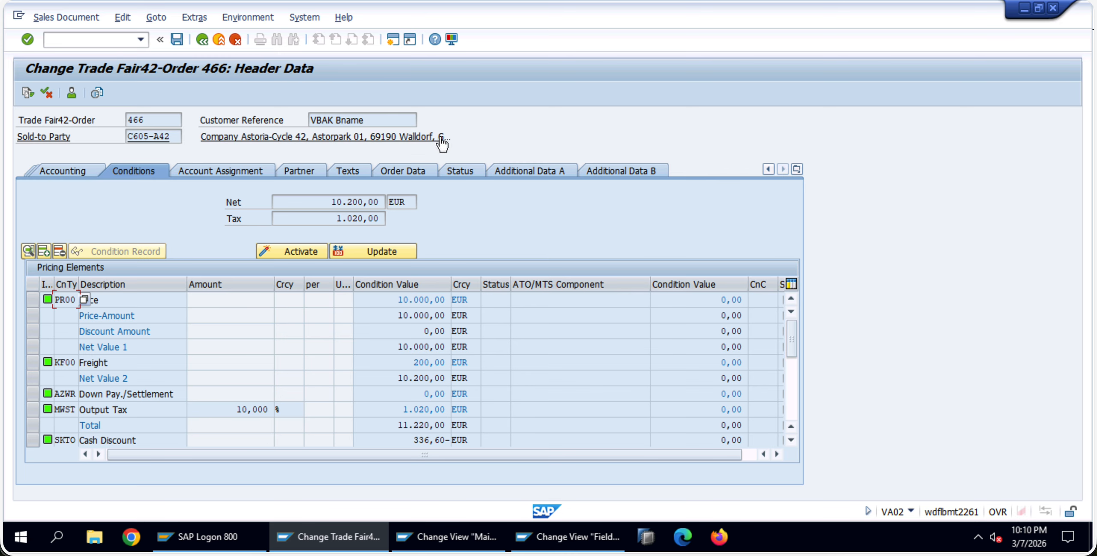
pyautogui.click(407, 169)
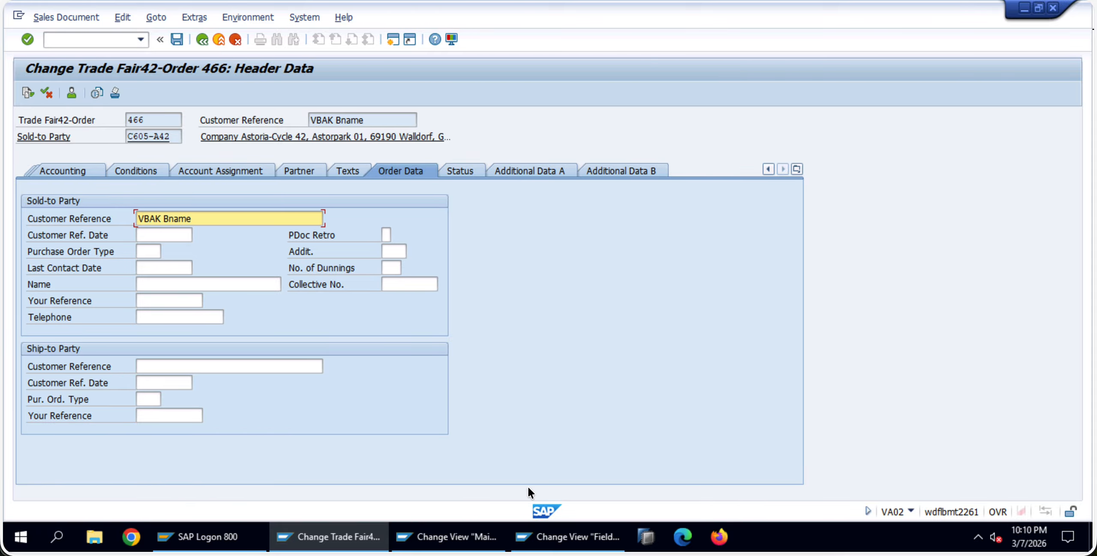
pyautogui.click(558, 536)
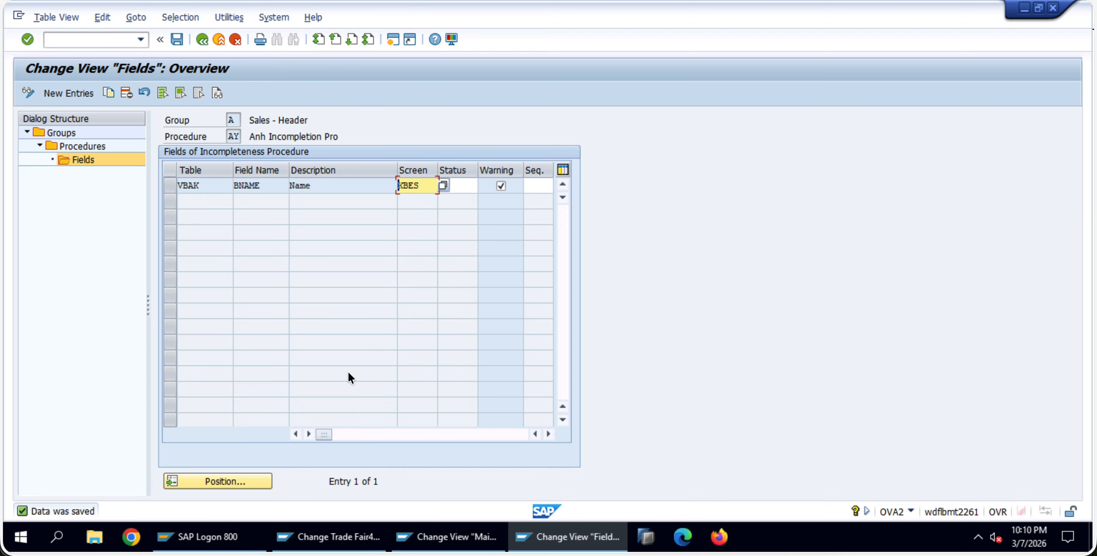
pyautogui.click(325, 537)
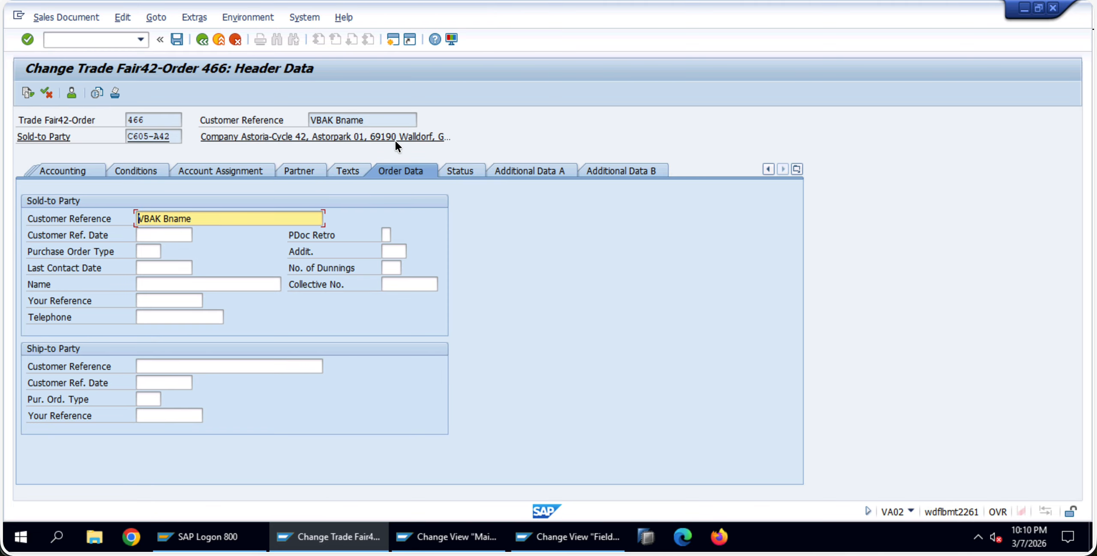
# Enter Sales Executive as the Name in the sold-to party order data and save the order
pyautogui.click(146, 283)
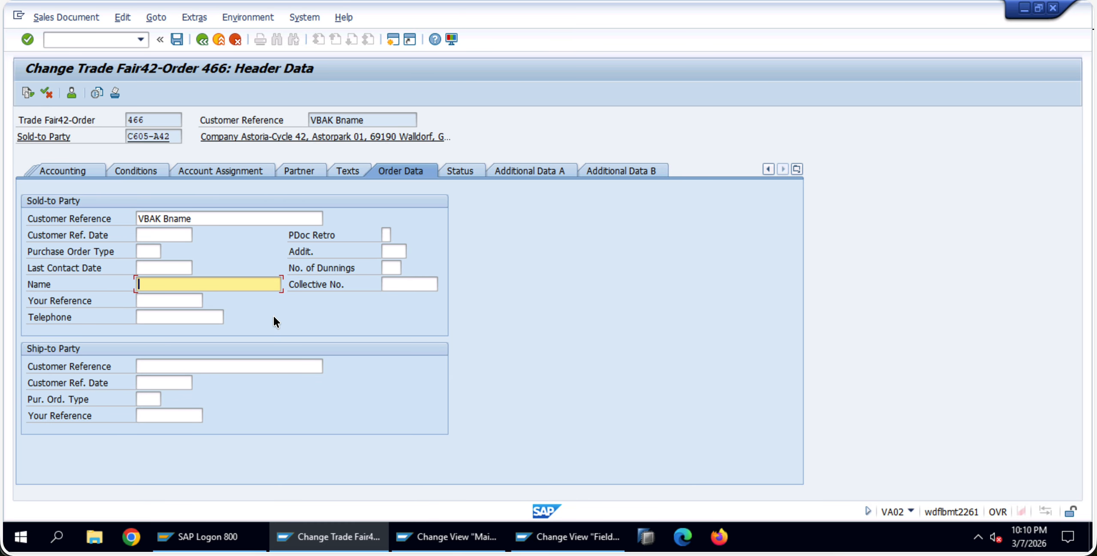
pyautogui.write('Sales Executive')
pyautogui.press('Return')
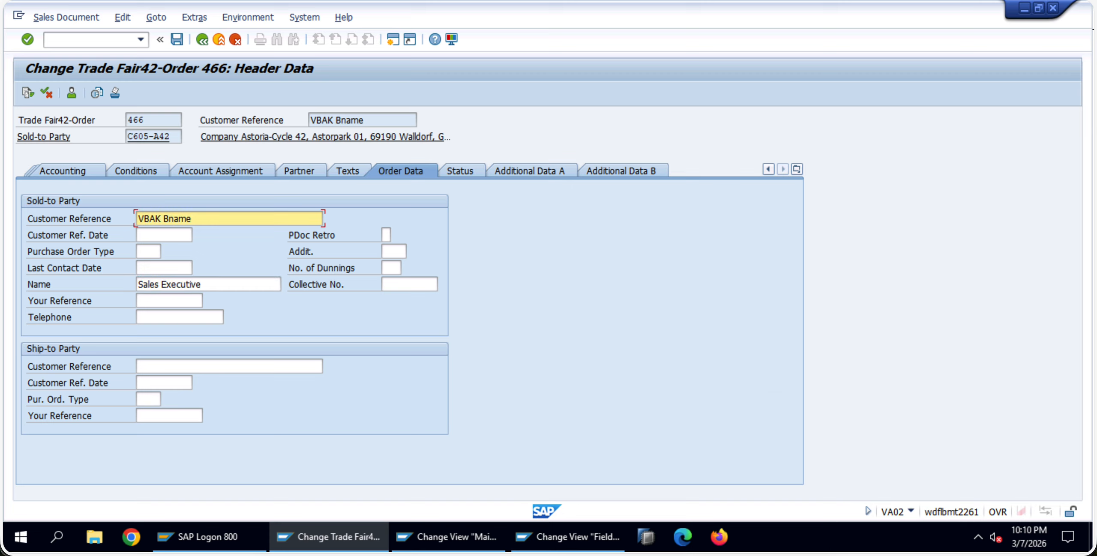
pyautogui.click(177, 39)
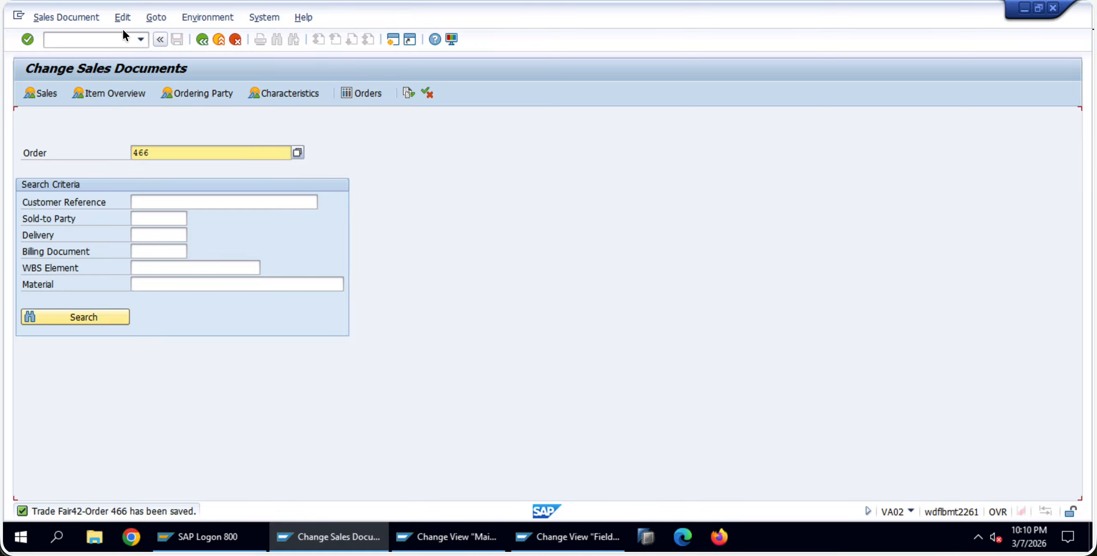
# Reopen the saved order in change mode and check its incompletion log
pyautogui.click(81, 18)
pyautogui.click(219, 153)
pyautogui.press('Return')
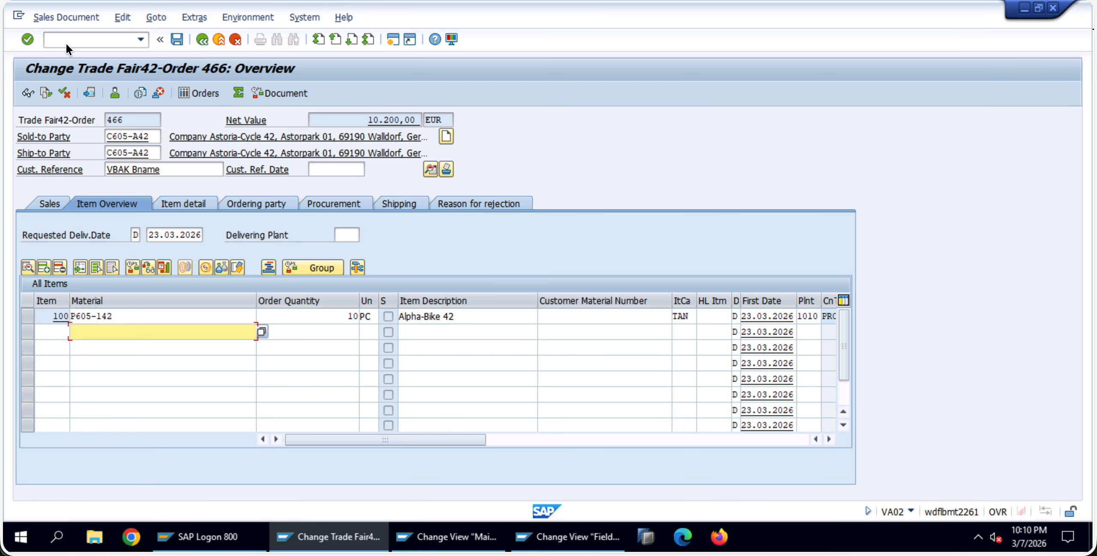
pyautogui.click(123, 18)
pyautogui.click(176, 201)
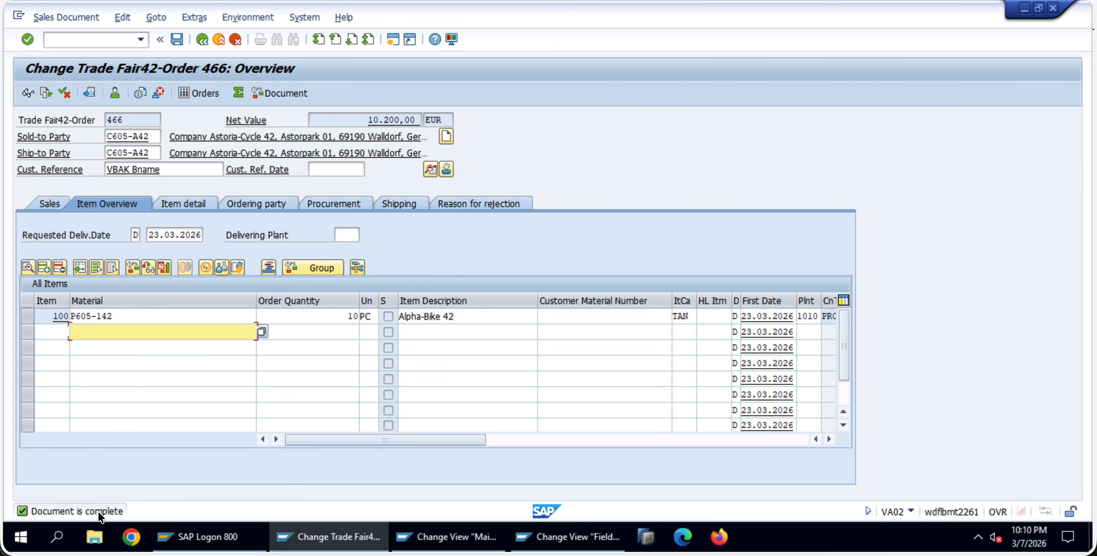
# Start an outbound delivery directly from the order and return from the log to the delivery selection data
pyautogui.click(67, 17)
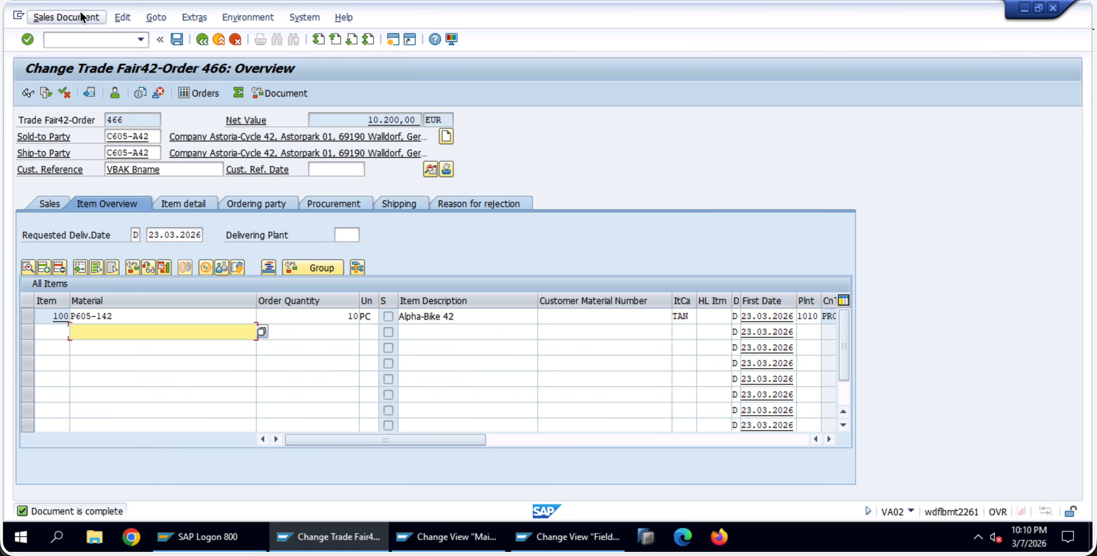
pyautogui.click(128, 148)
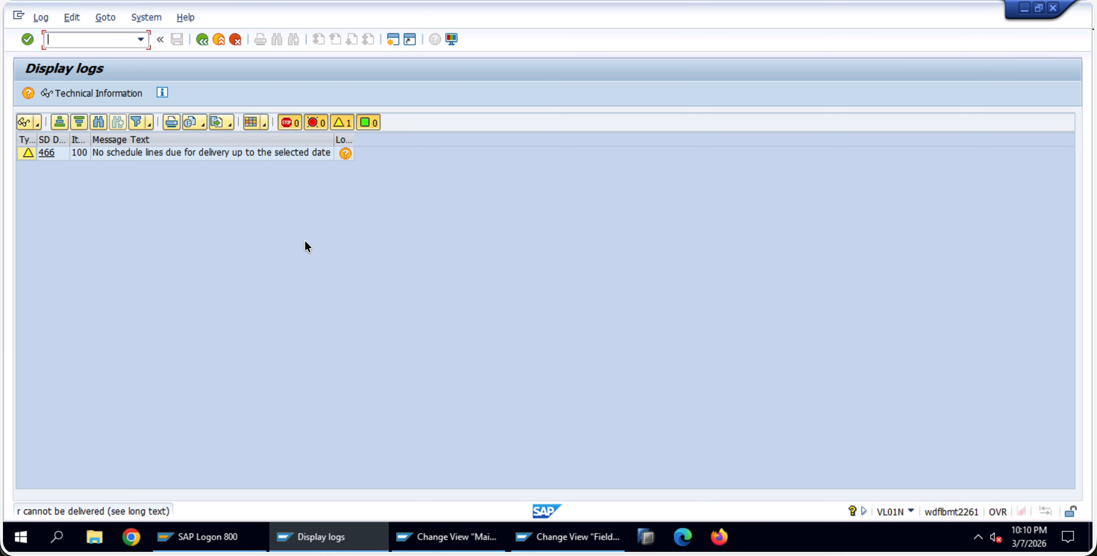
pyautogui.click(200, 40)
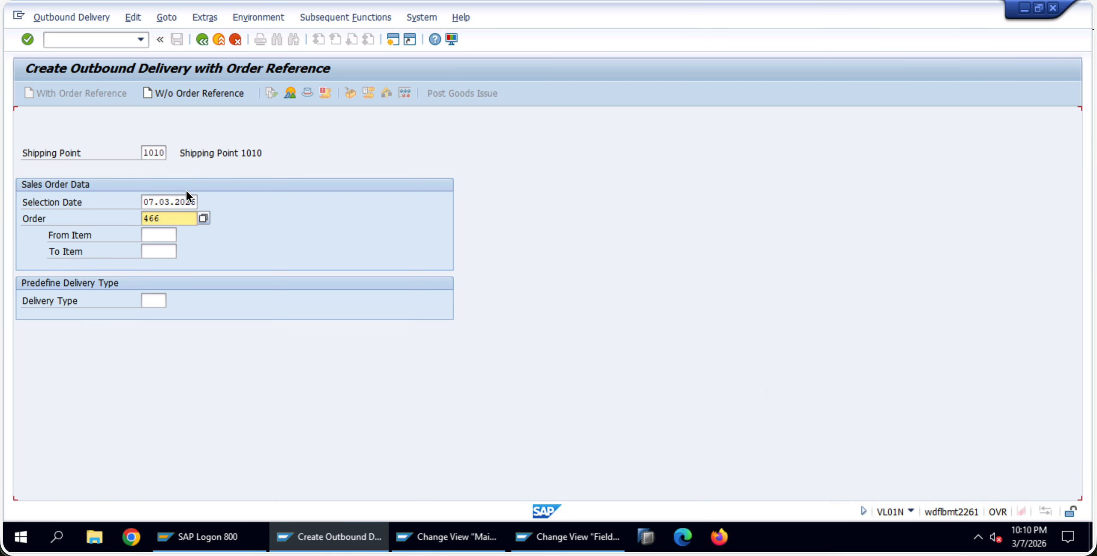
# Try to create the outbound delivery with selection date 16.03.2026, and go back to the selection data
pyautogui.click(180, 202)
pyautogui.click(204, 202)
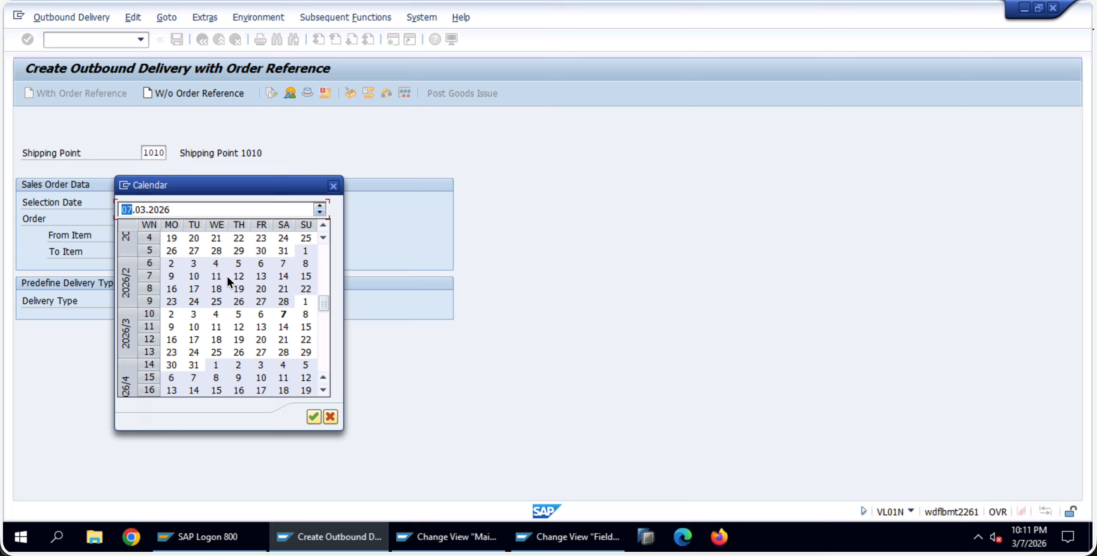
pyautogui.doubleClick(173, 338)
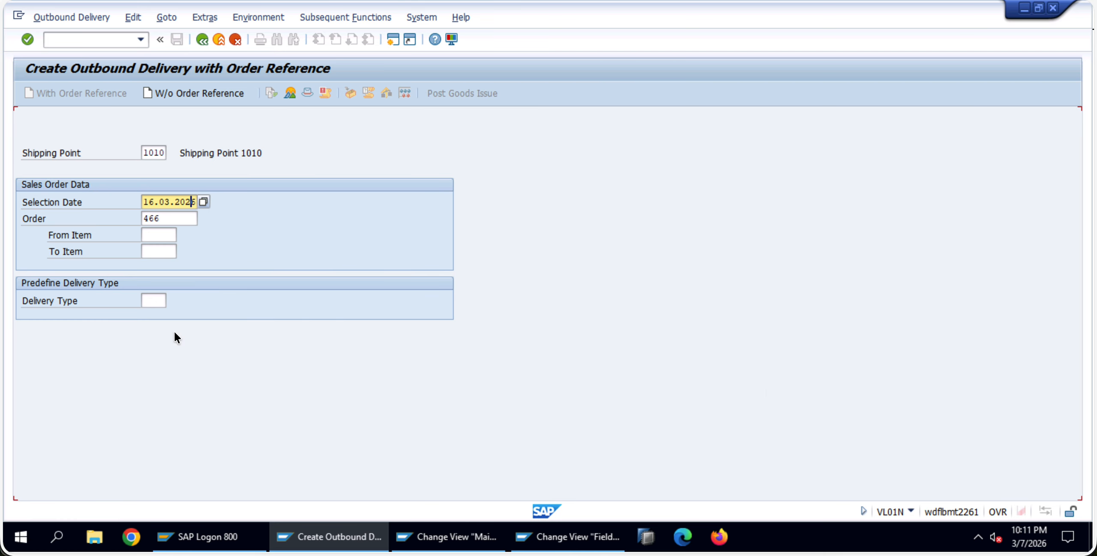
pyautogui.press('Return')
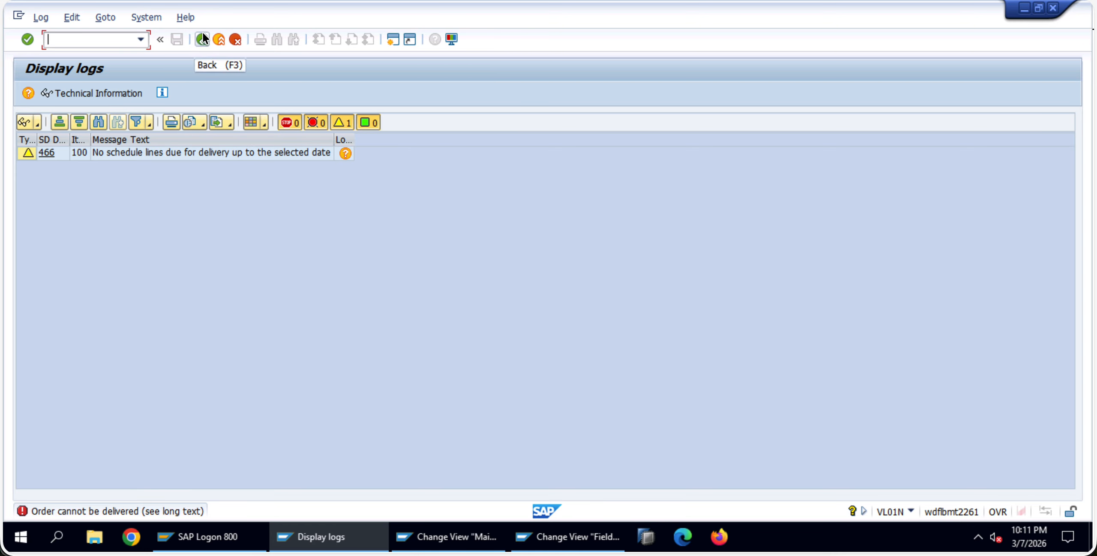
pyautogui.click(202, 40)
# Set the selection date to 30.03.2026 and open the outbound delivery for the order
pyautogui.click(186, 201)
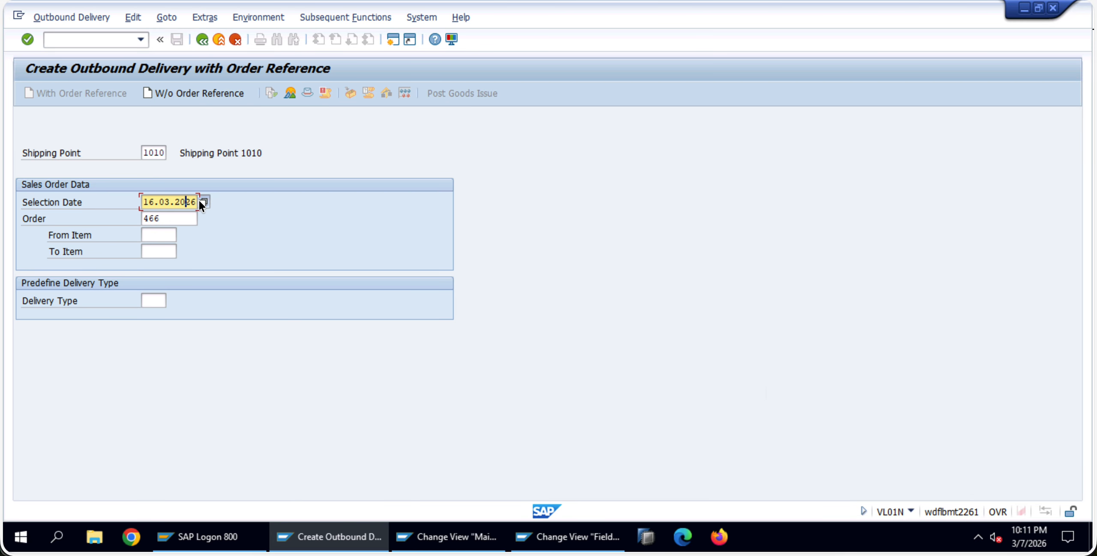
pyautogui.click(203, 201)
pyautogui.doubleClick(171, 340)
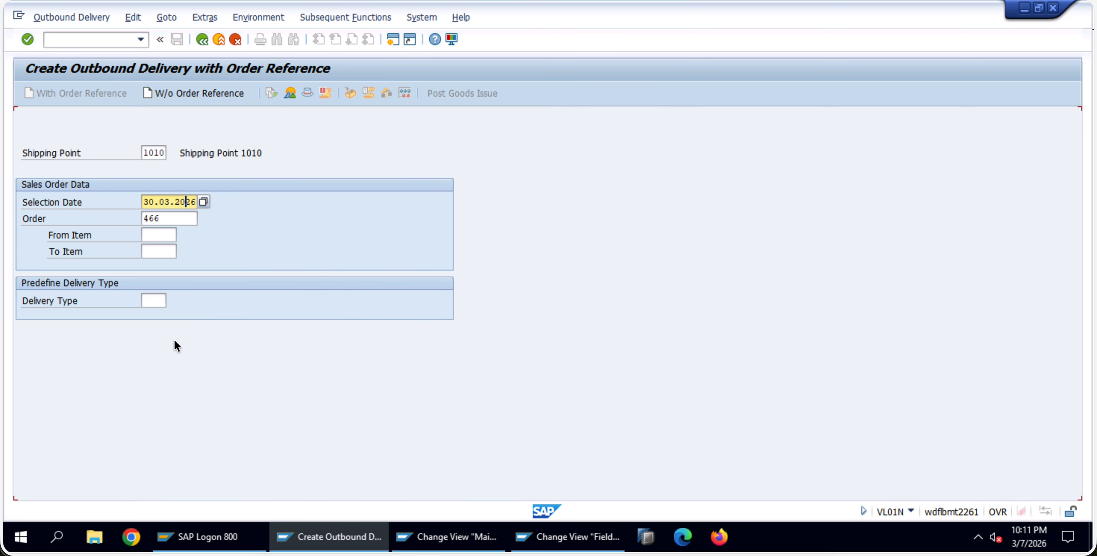
pyautogui.press('Return')
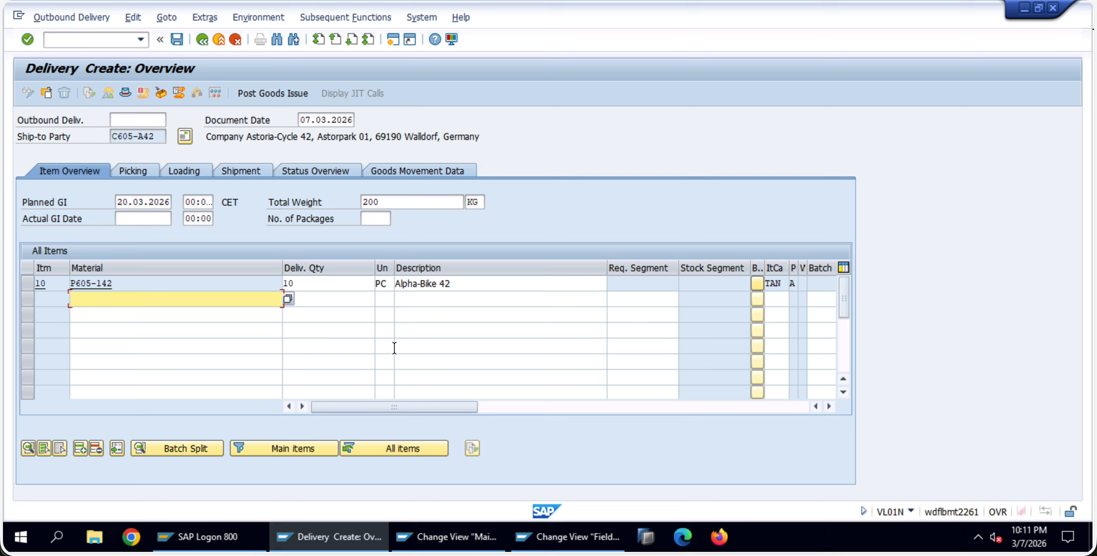
# Inspect the delivery quantity of the Alpha-Bike 42 item, discard the unsaved delivery and leave delivery creation
pyautogui.click(306, 284)
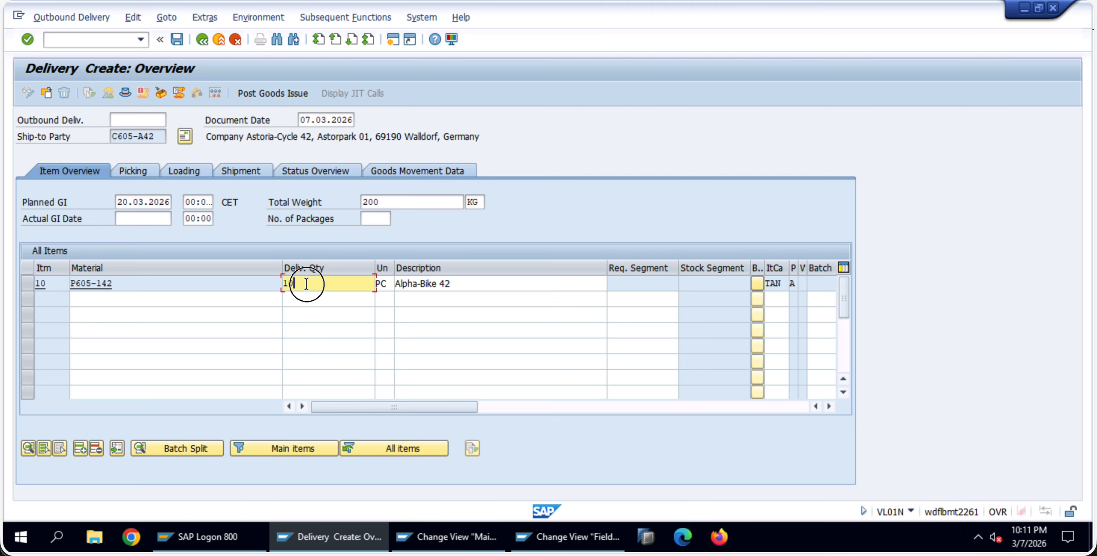
pyautogui.moveTo(306, 284); pyautogui.dragTo(252, 284)
pyautogui.click(198, 40)
pyautogui.click(271, 276)
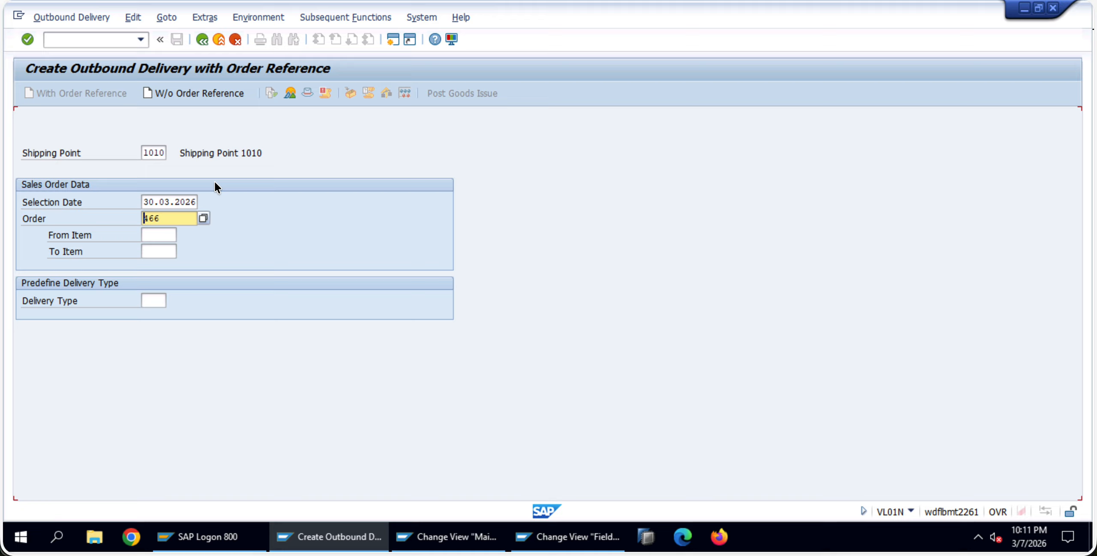
pyautogui.click(183, 200)
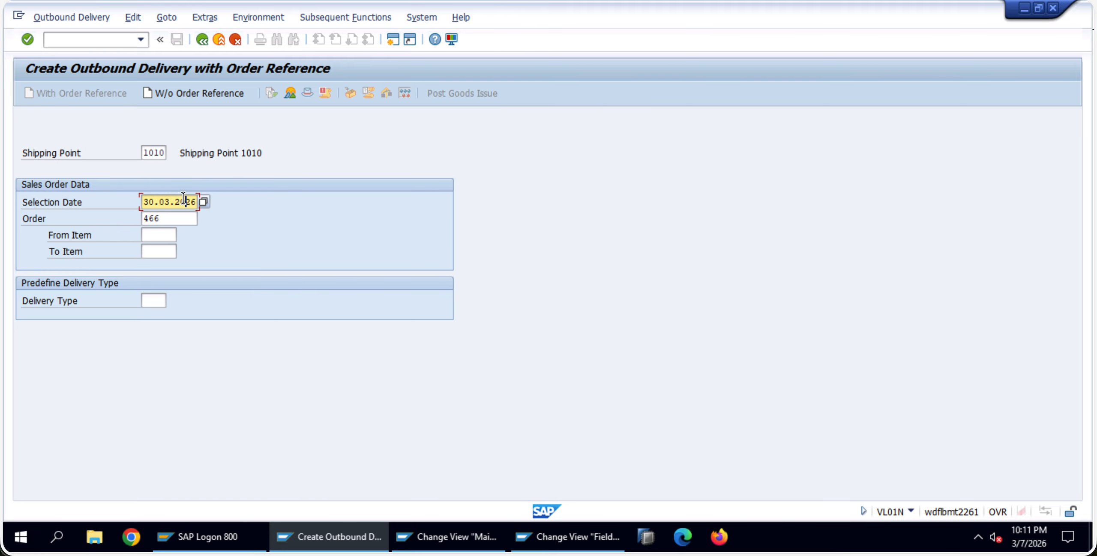
pyautogui.click(204, 39)
# Open the same sales order in display mode with transaction VA03
pyautogui.click(104, 40)
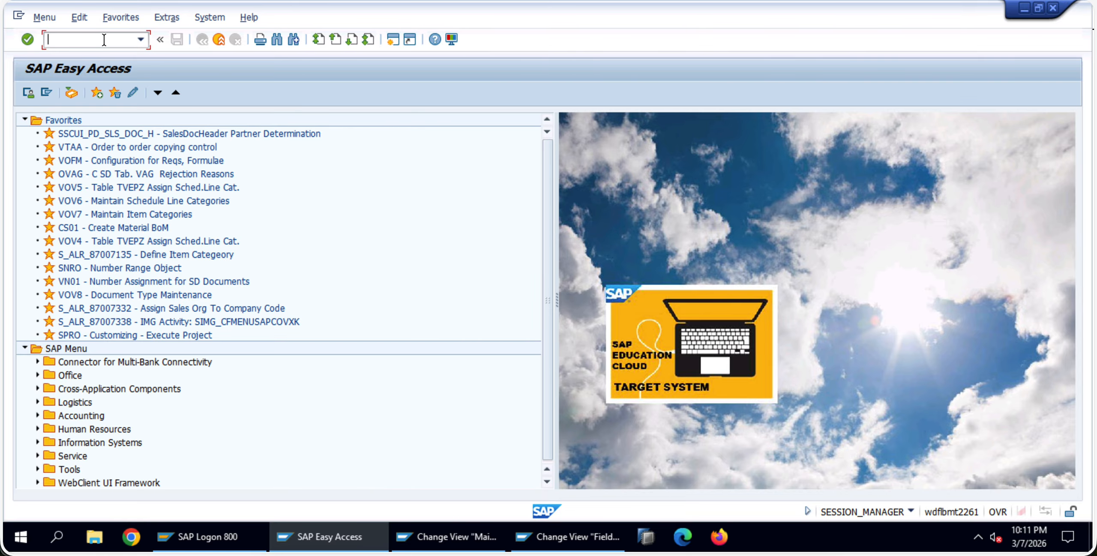
pyautogui.write('va03')
pyautogui.press('Return')
pyautogui.press('Return')
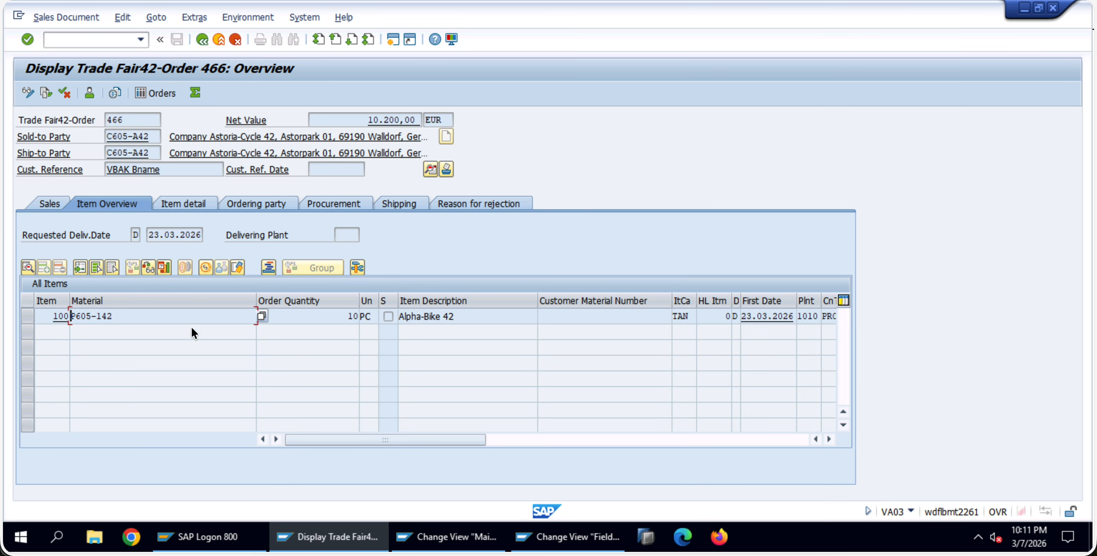
# Open the Alpha-Bike 42 item's schedule line details and check the delivery date in the sales data
pyautogui.doubleClick(200, 316)
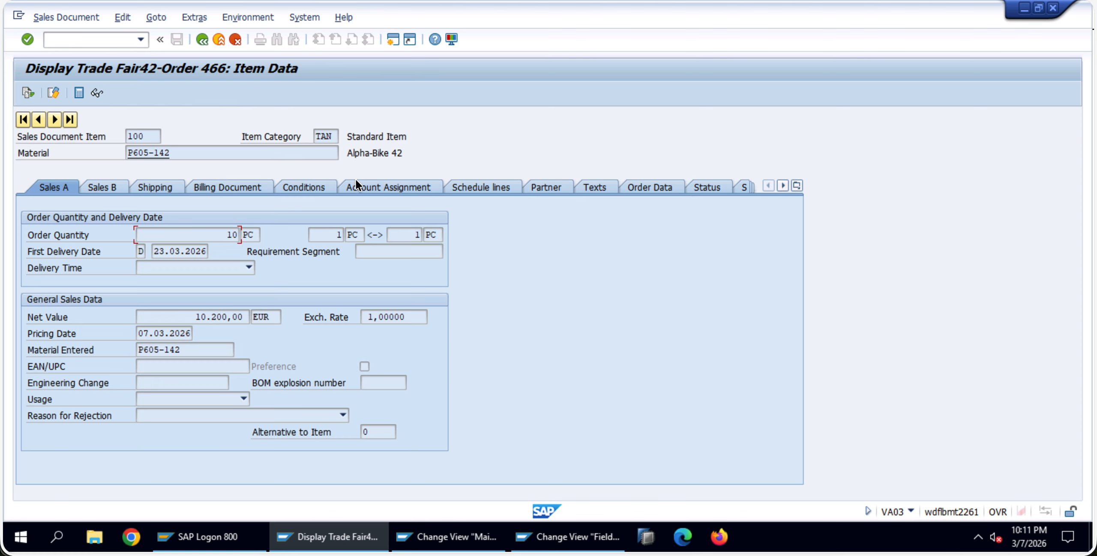
pyautogui.click(505, 185)
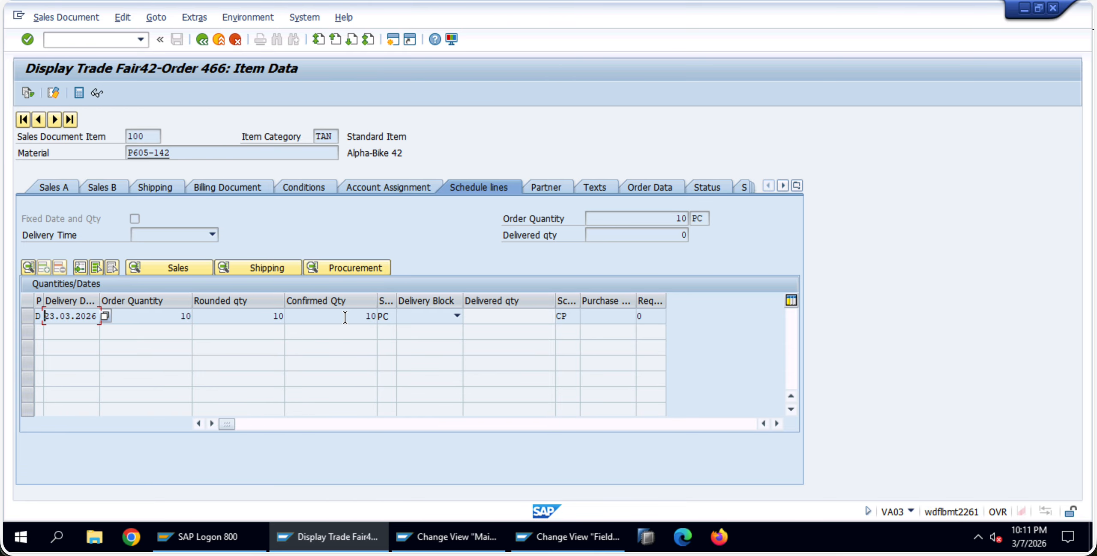
pyautogui.doubleClick(146, 315)
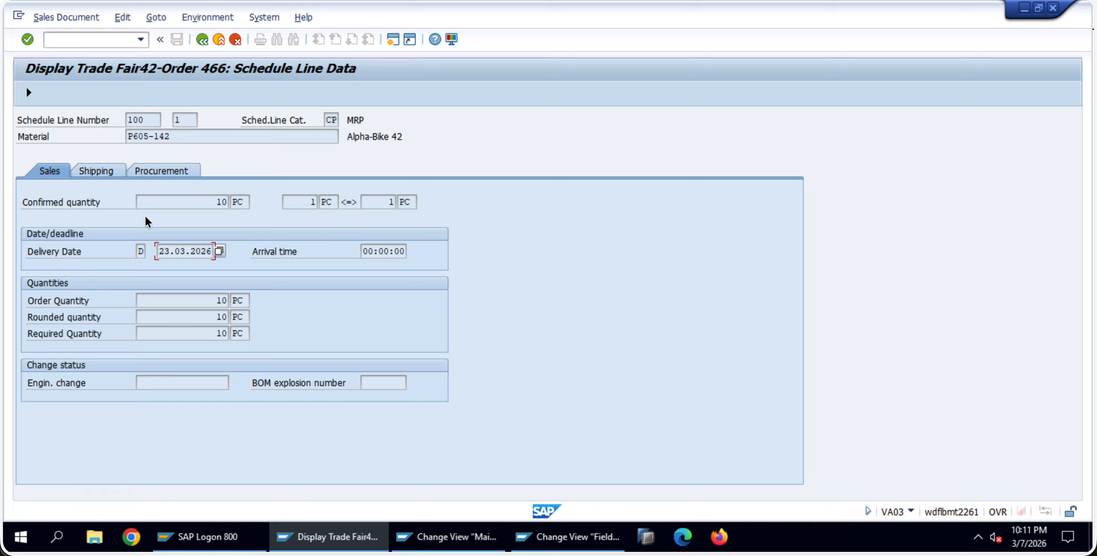
pyautogui.moveTo(158, 252); pyautogui.dragTo(218, 252)
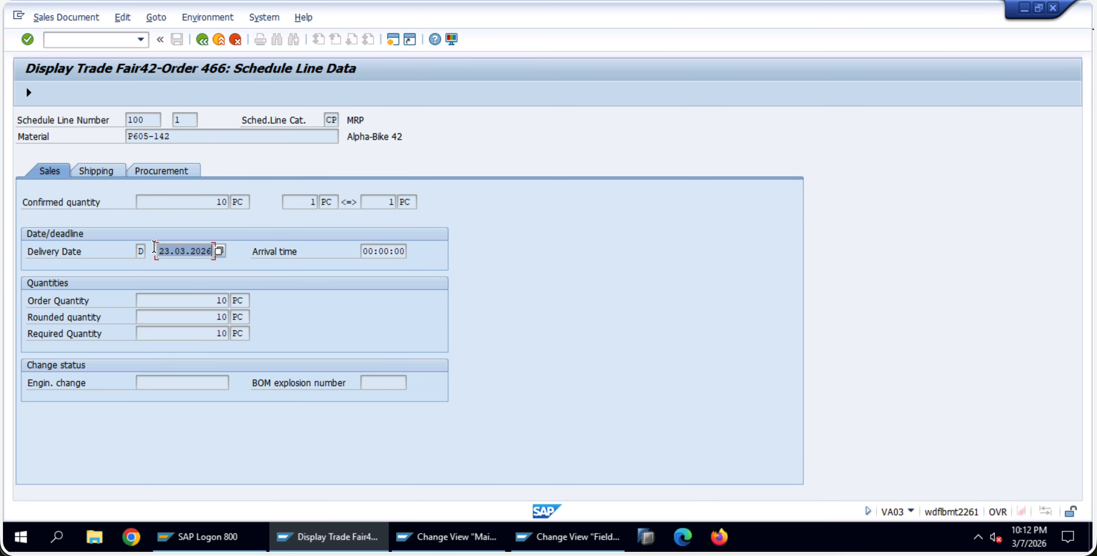
# Examine the schedule line's shipping dates, comparing the delivery date with the material availability date
pyautogui.click(97, 171)
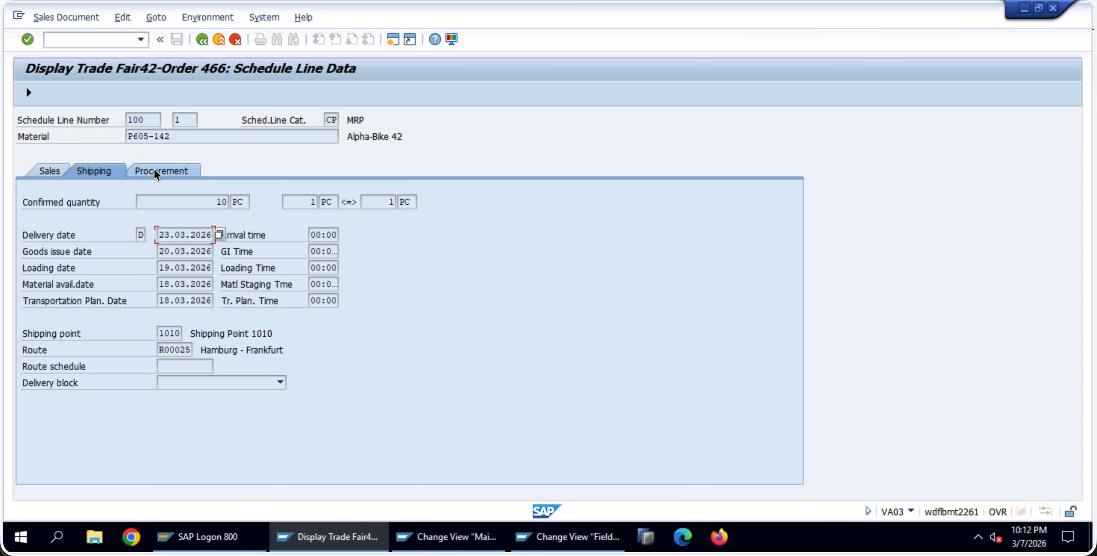
pyautogui.moveTo(159, 235); pyautogui.dragTo(218, 235)
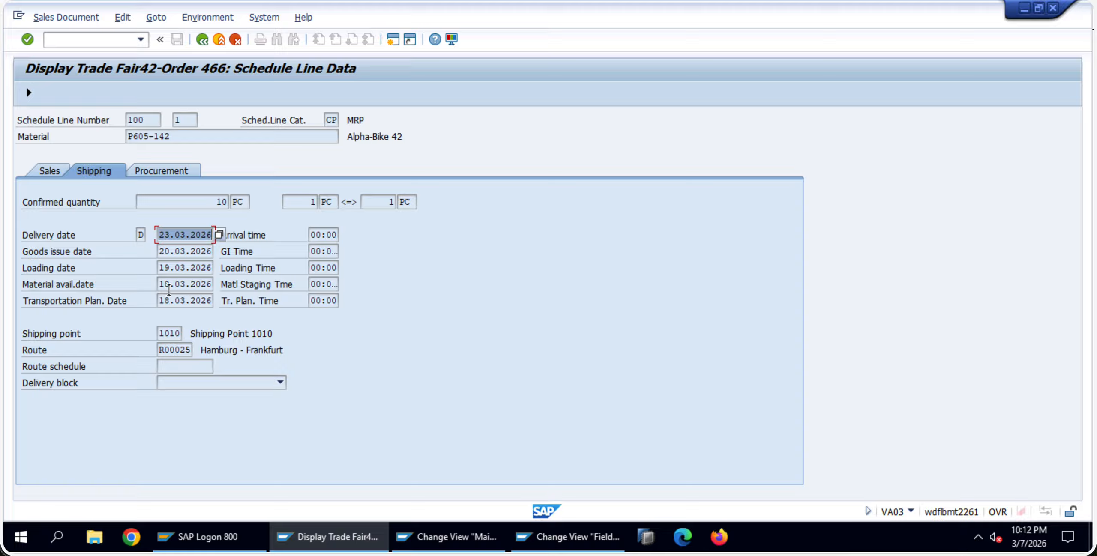
pyautogui.click(162, 286)
pyautogui.moveTo(162, 287); pyautogui.dragTo(216, 284)
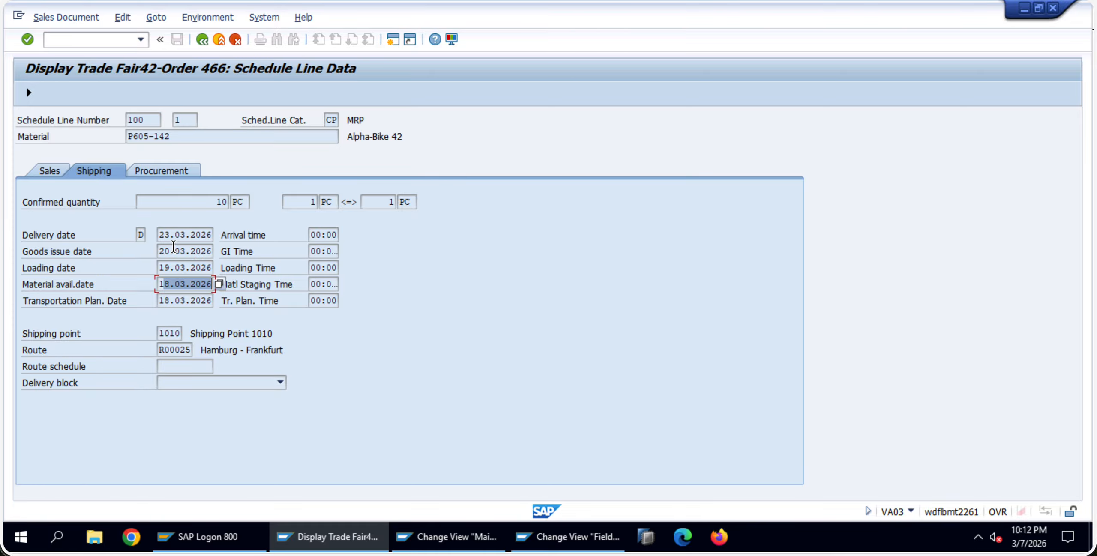
pyautogui.click(155, 235)
pyautogui.click(160, 287)
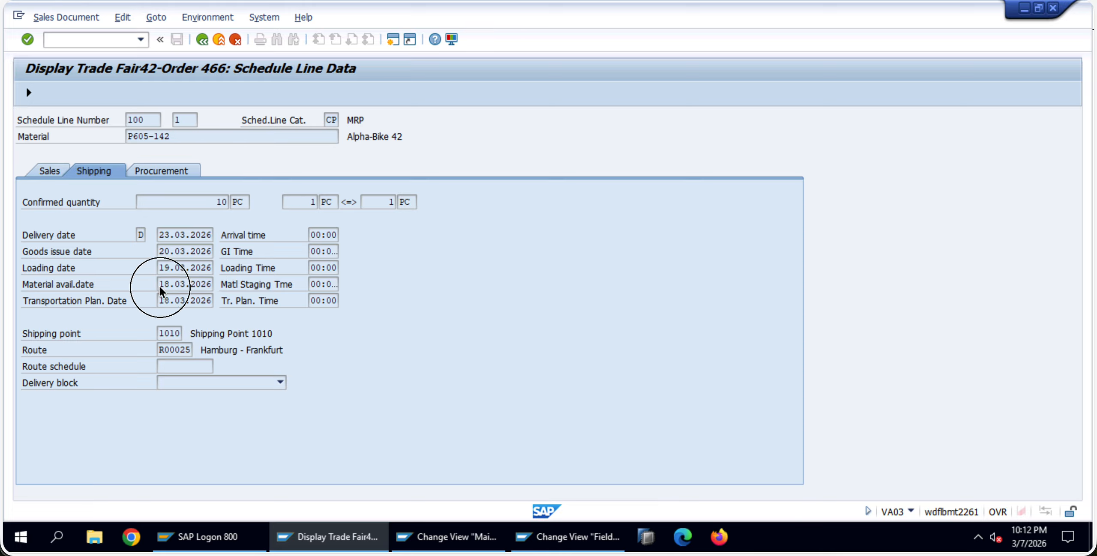
pyautogui.click(189, 285)
pyautogui.doubleClick(160, 284)
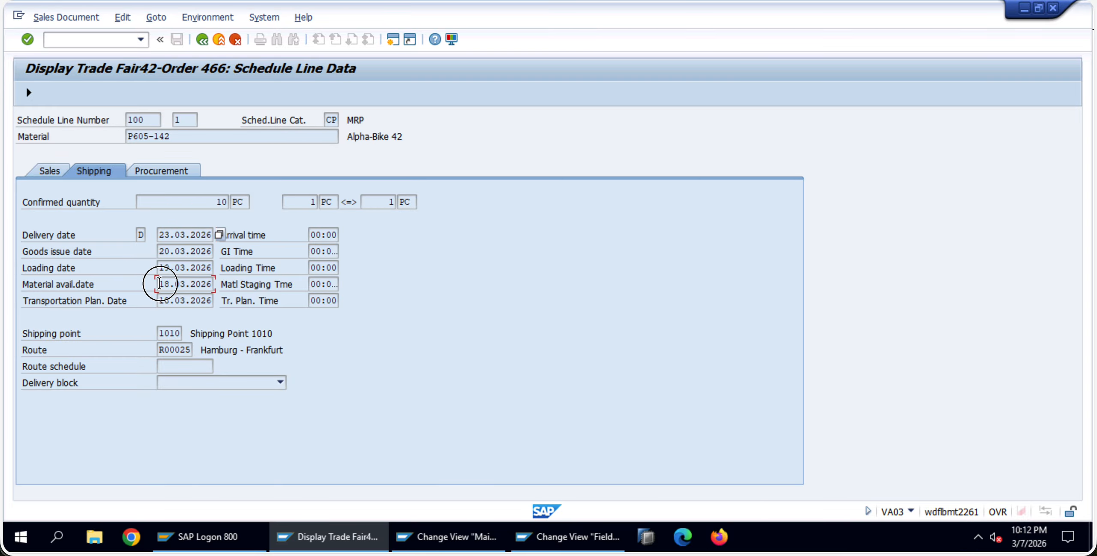
# Open the order in a new session with transaction VA02 and start creating its outbound delivery
pyautogui.click(392, 39)
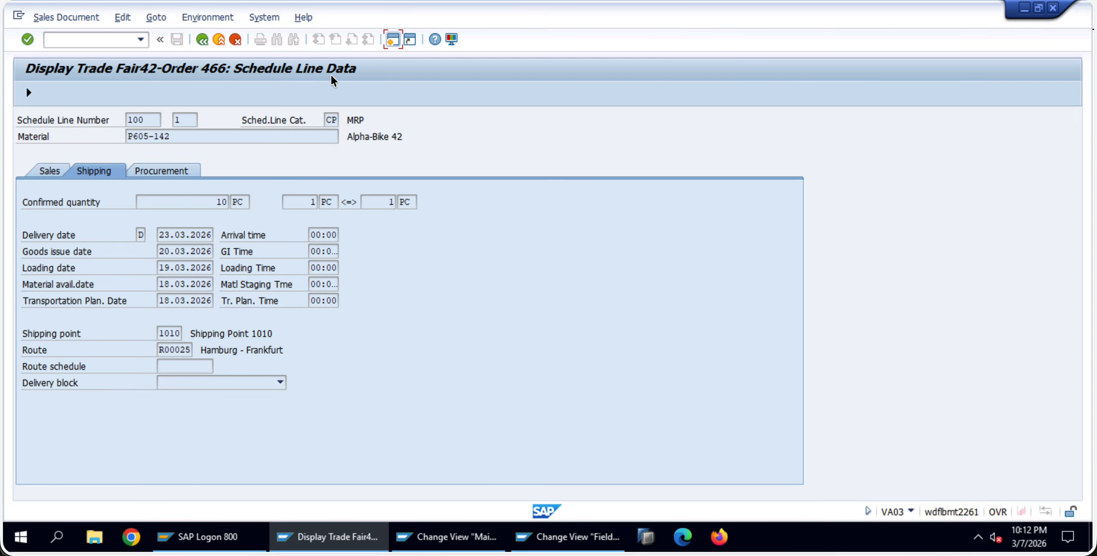
pyautogui.write('va02')
pyautogui.press('Return')
pyautogui.press('Return')
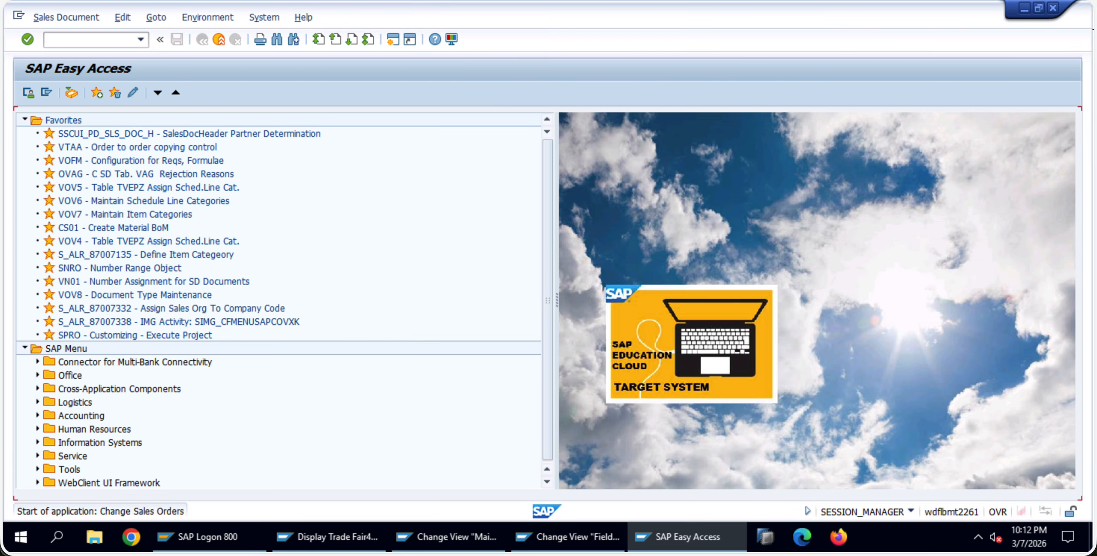
pyautogui.click(72, 17)
pyautogui.click(87, 141)
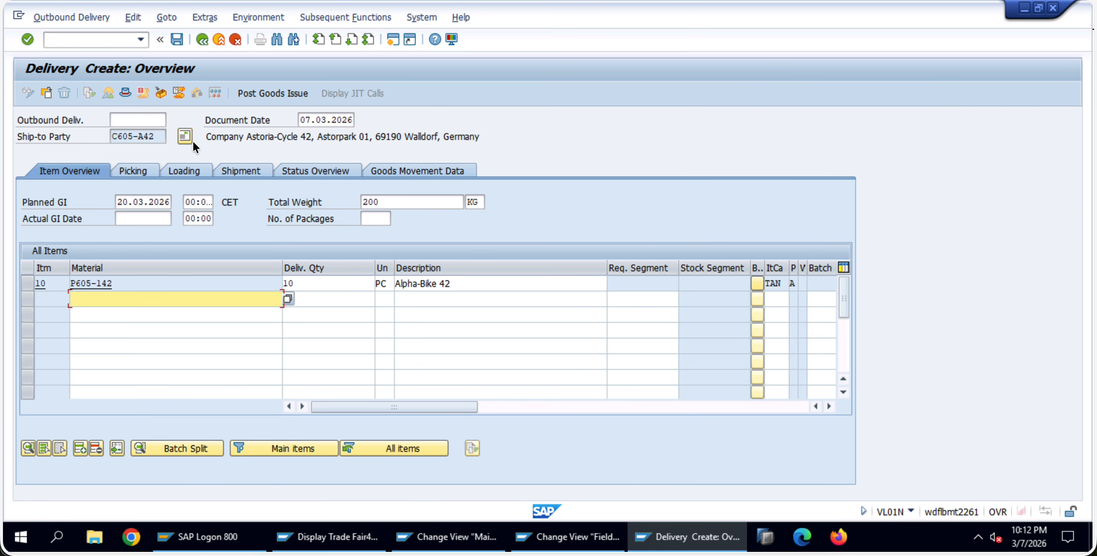
# Check the planned goods issue date and time of the new delivery, and discard the unsaved delivery
pyautogui.click(122, 201)
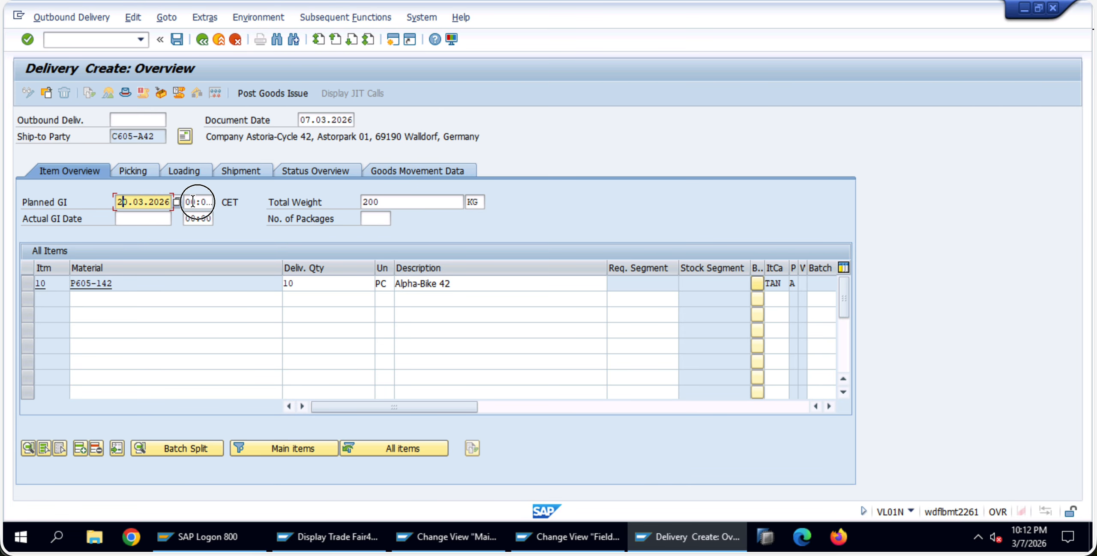
pyautogui.moveTo(193, 201); pyautogui.dragTo(203, 202)
pyautogui.click(204, 41)
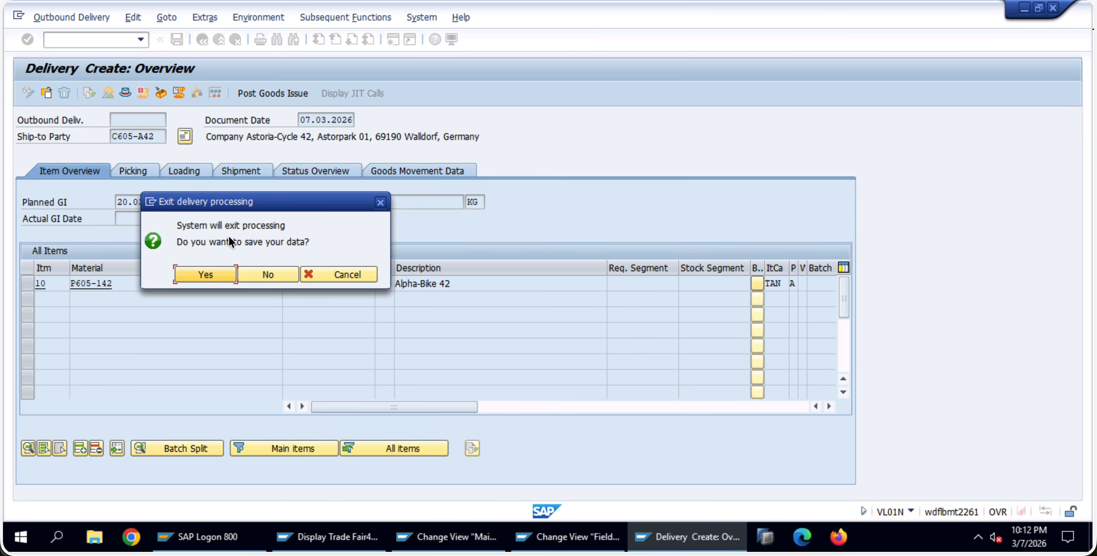
pyautogui.click(270, 275)
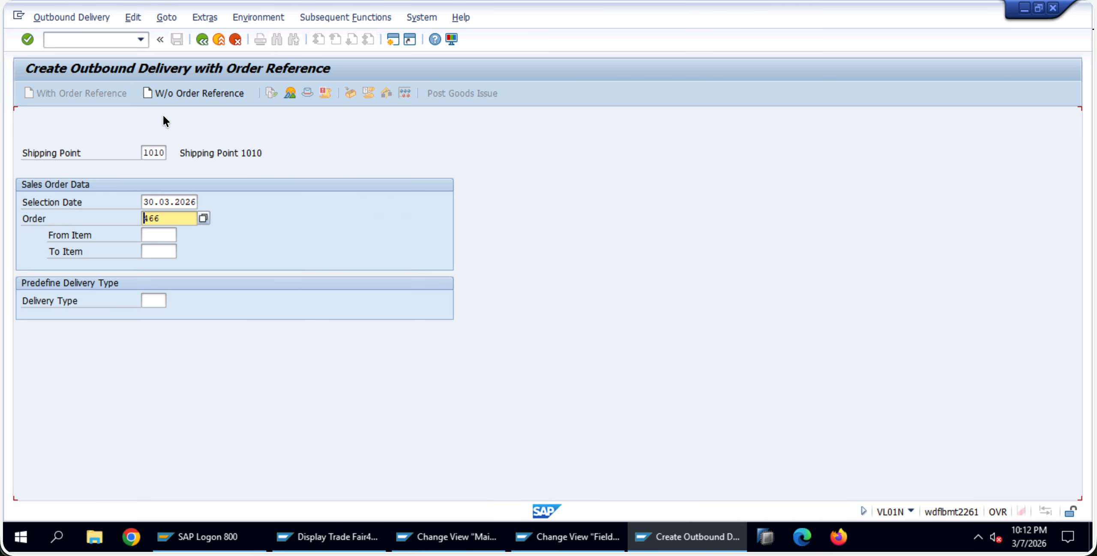
# Create the order's delivery with selection date 18.03.2026, and leave it without saving
pyautogui.click(196, 206)
pyautogui.click(204, 202)
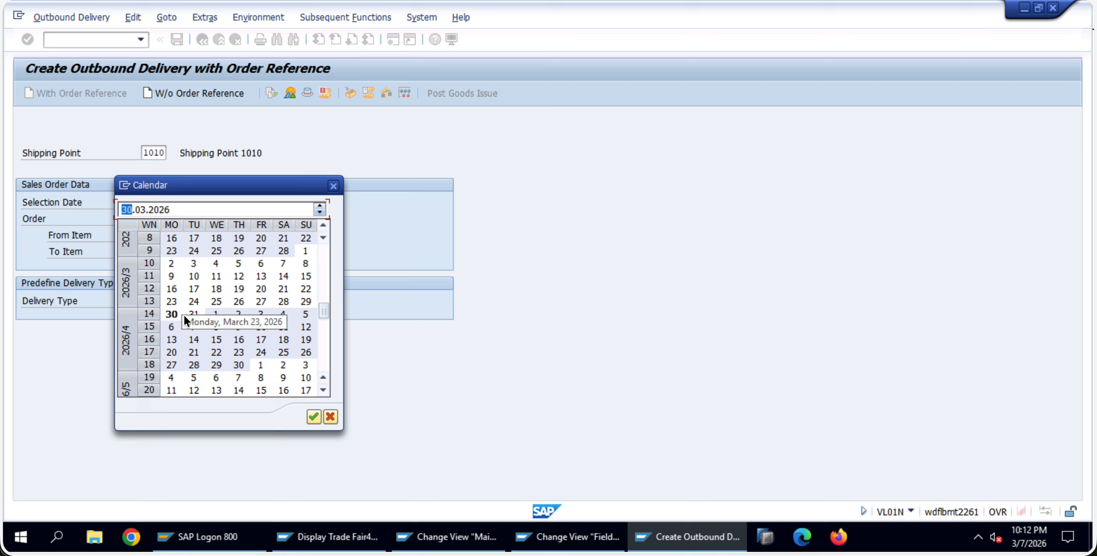
pyautogui.doubleClick(218, 291)
pyautogui.press('Return')
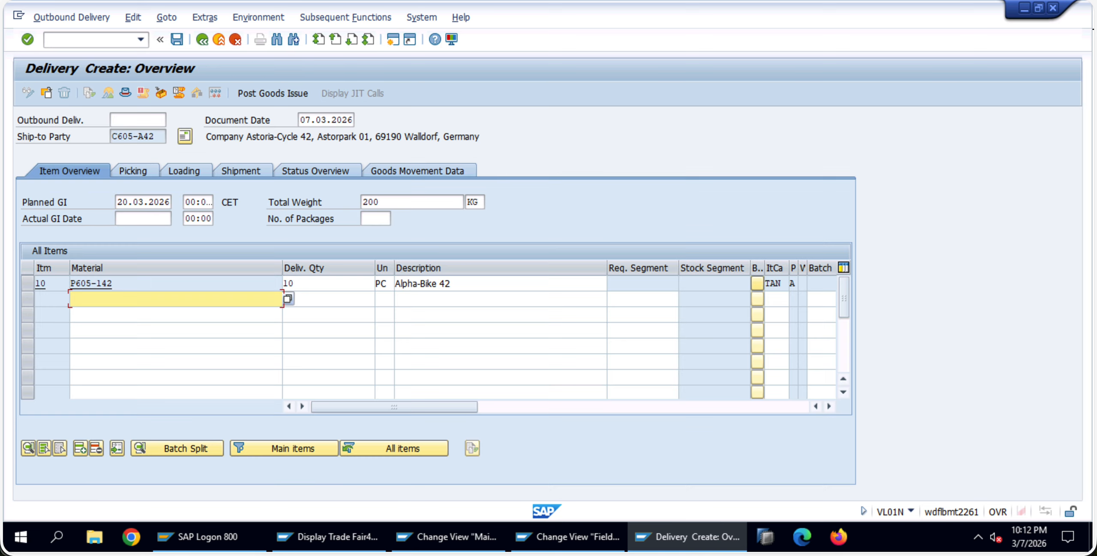
pyautogui.click(202, 40)
pyautogui.click(264, 272)
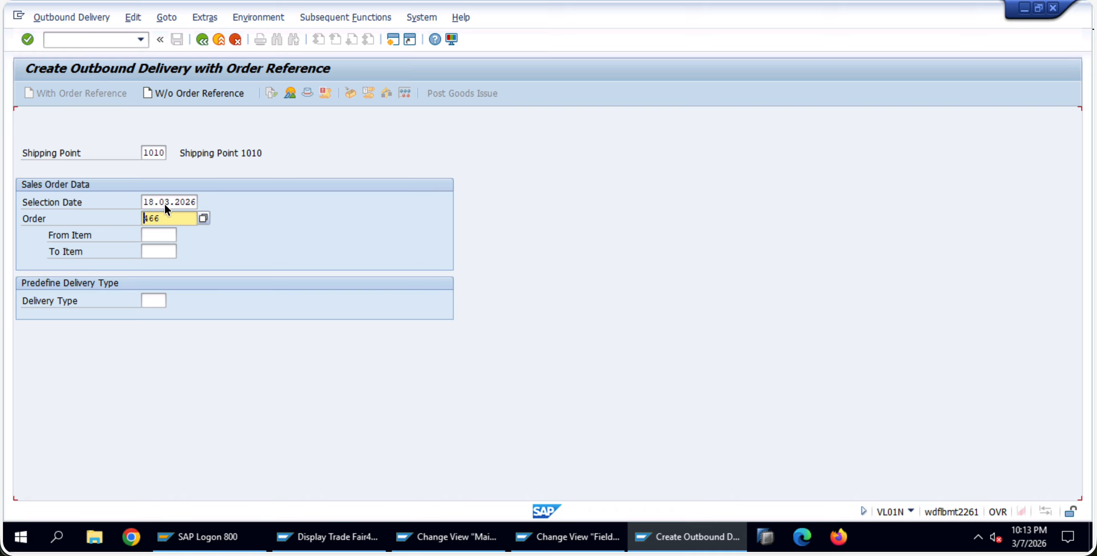
# Try to create the delivery with selection date 17.03.2026 and leave the resulting log
pyautogui.click(146, 202)
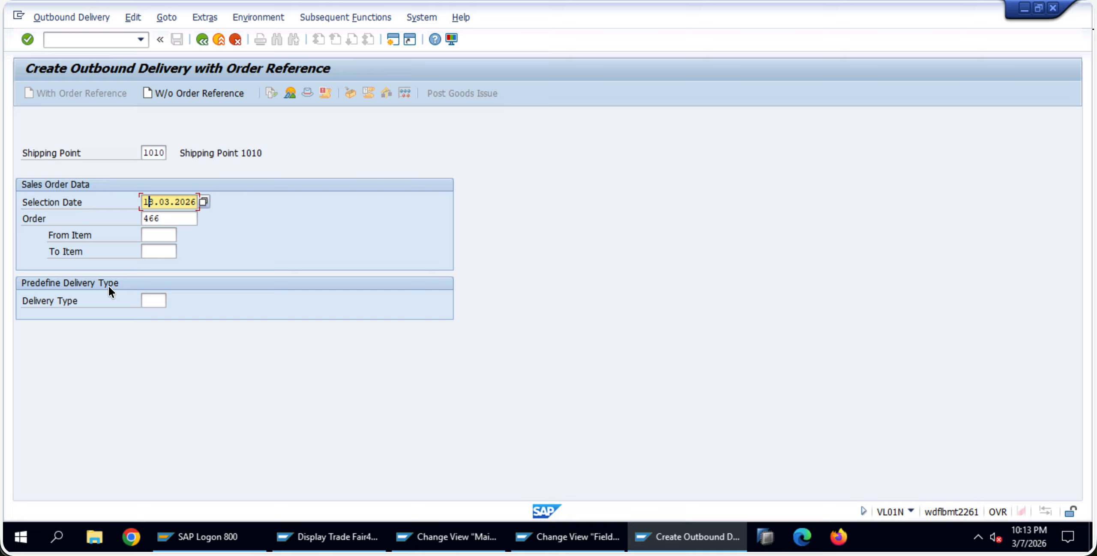
pyautogui.write('7')
pyautogui.press('Return')
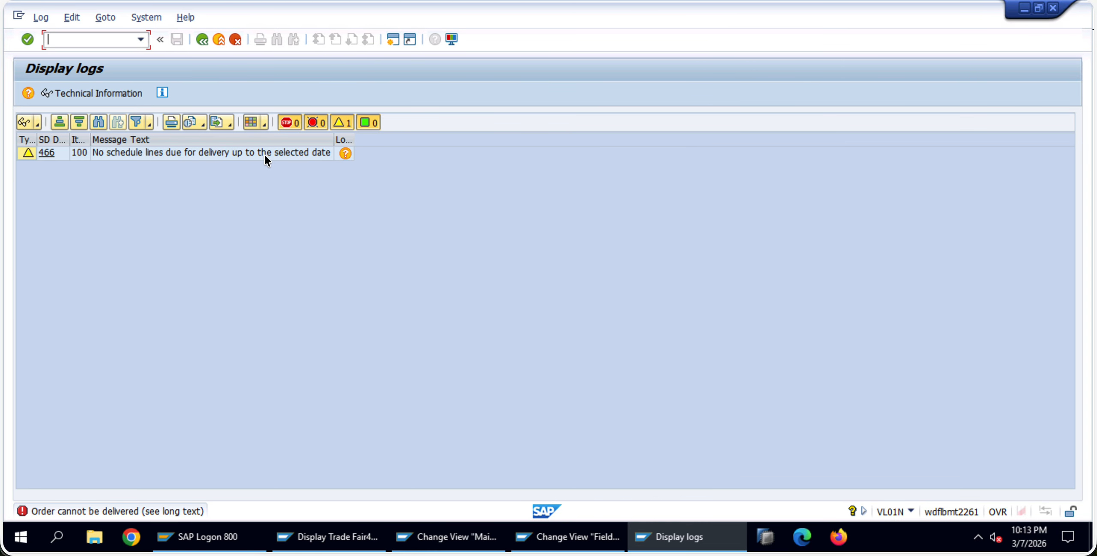
pyautogui.click(202, 40)
# Return to the session displaying the order's schedule line and view its procurement and sales data
pyautogui.click(595, 544)
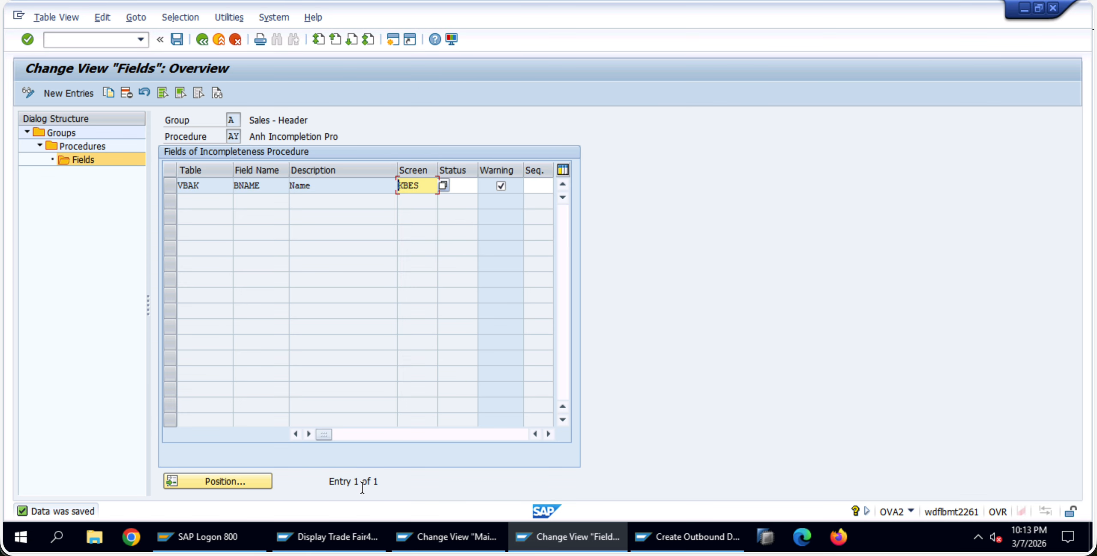
pyautogui.click(395, 535)
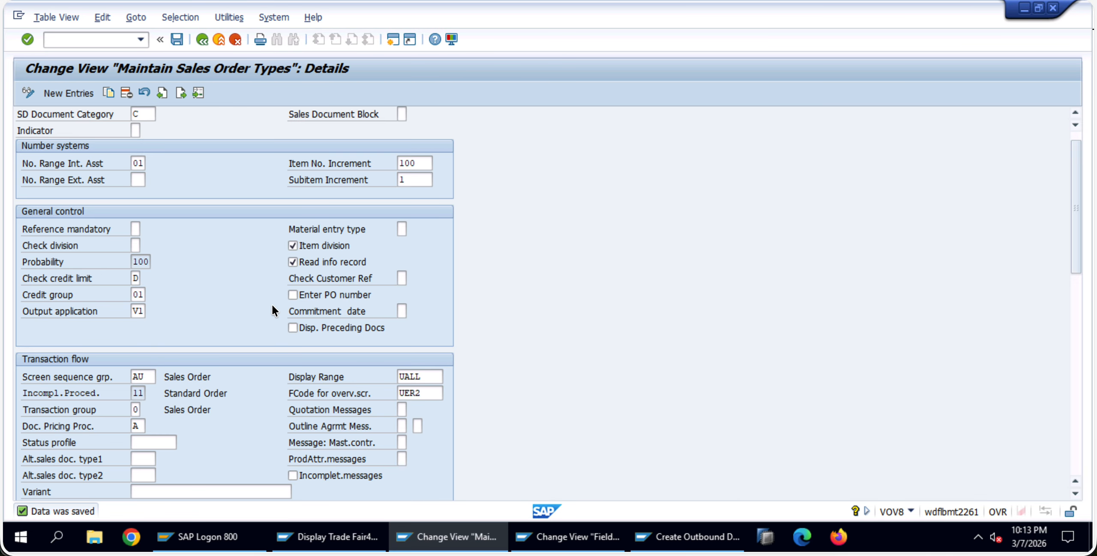
pyautogui.click(366, 551)
pyautogui.press('super+Tab')
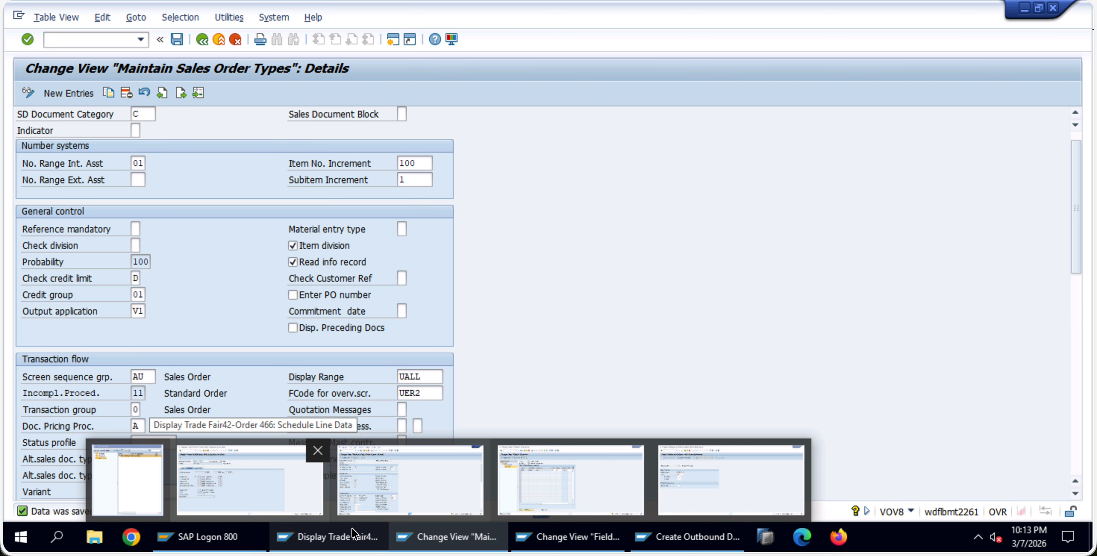
pyautogui.click(348, 532)
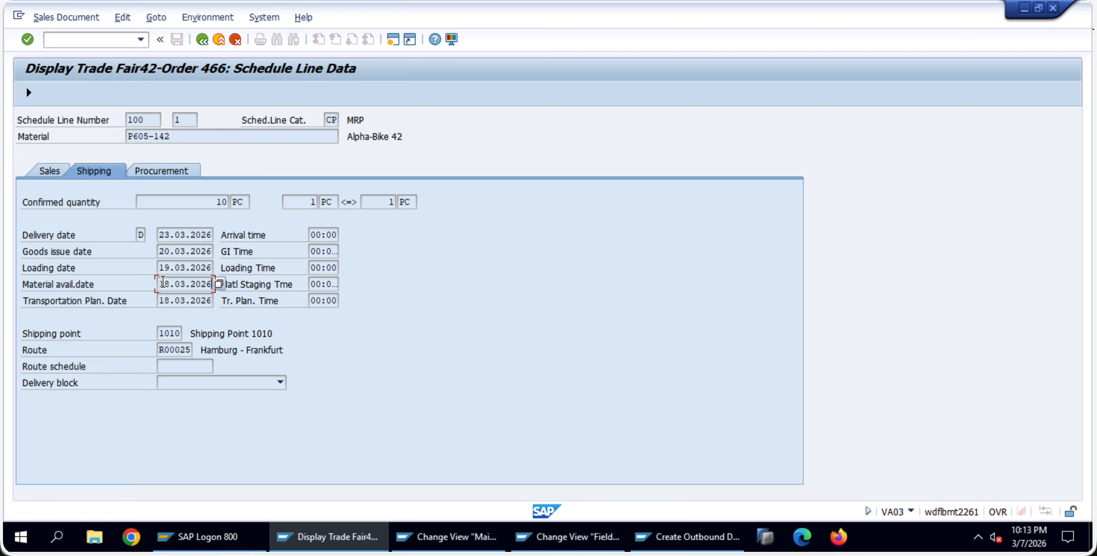
pyautogui.click(157, 172)
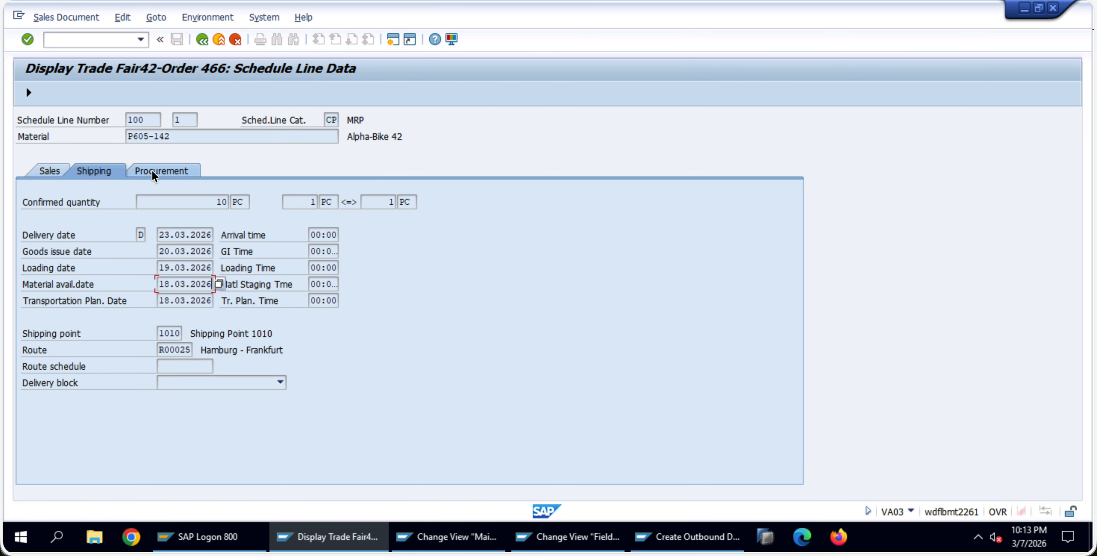
pyautogui.click(60, 176)
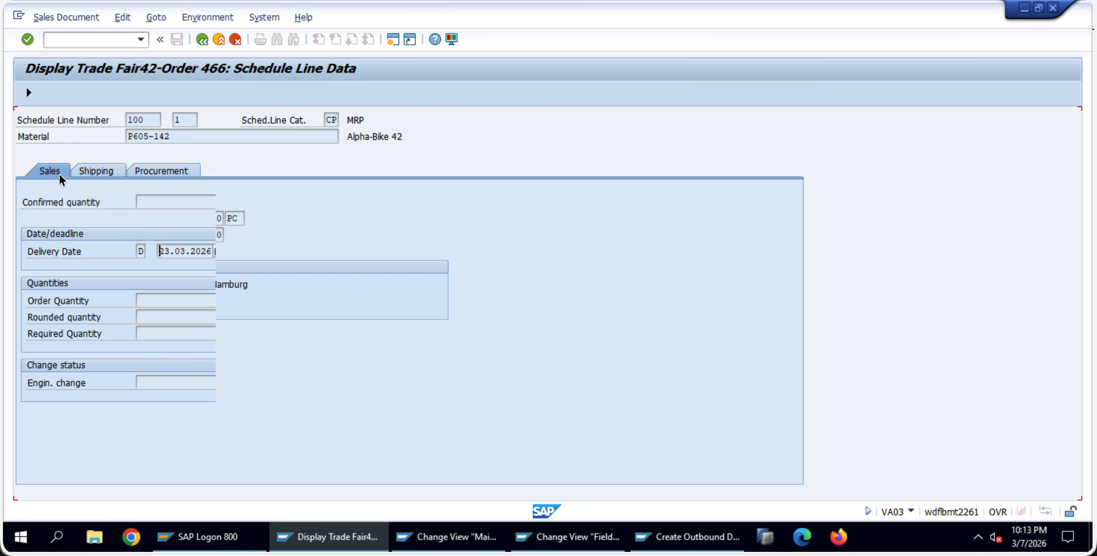
# Review the procurement and sales details from the item's schedule line list, and go back to the order overview
pyautogui.click(202, 46)
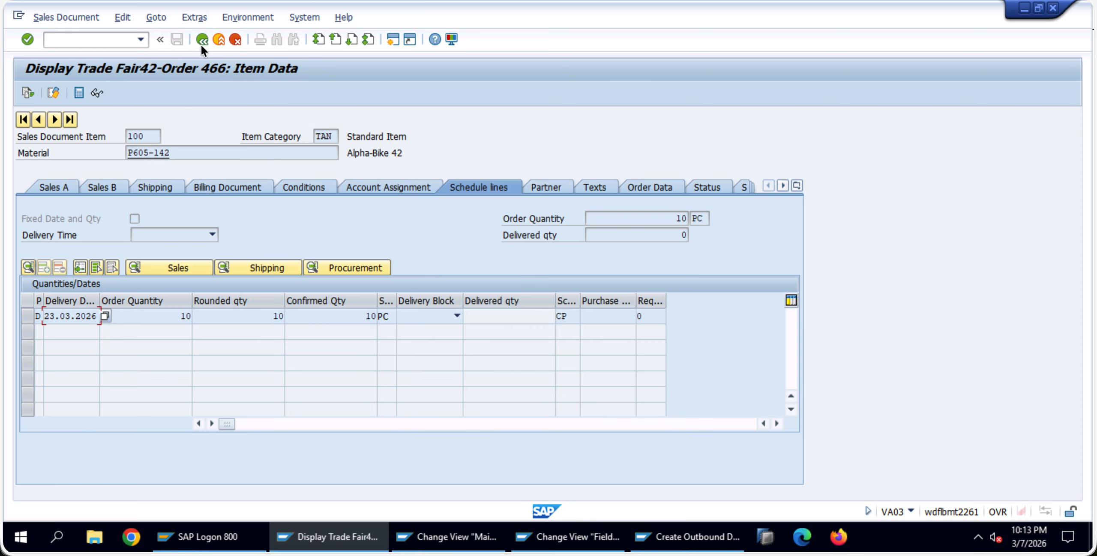
pyautogui.click(356, 269)
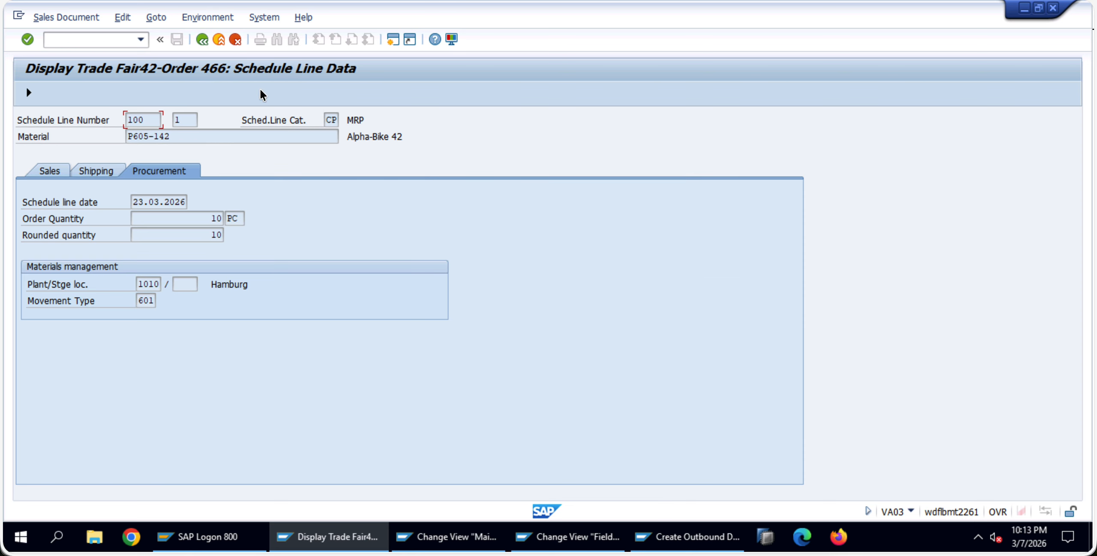
pyautogui.click(202, 40)
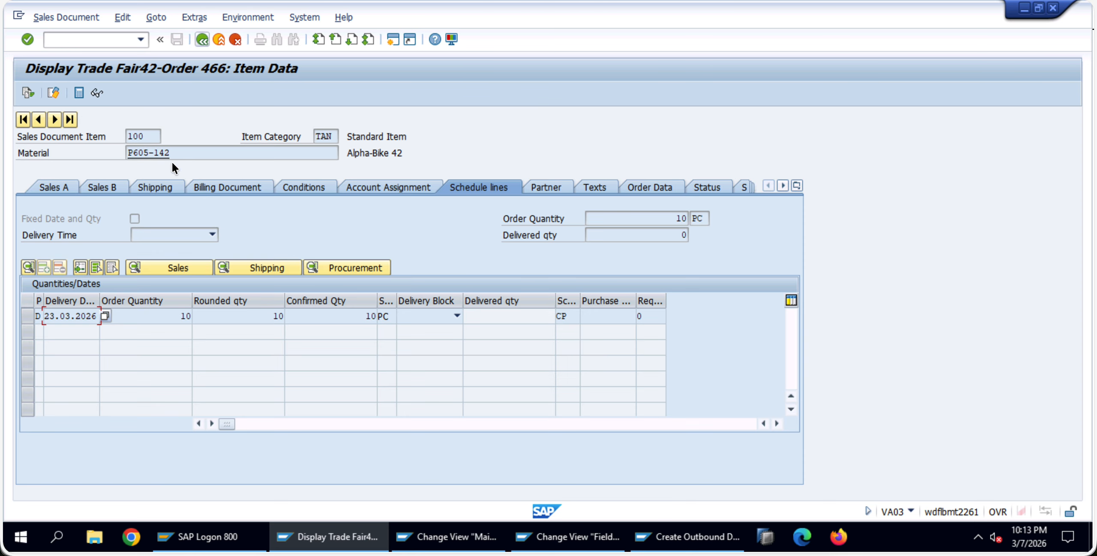
pyautogui.click(194, 262)
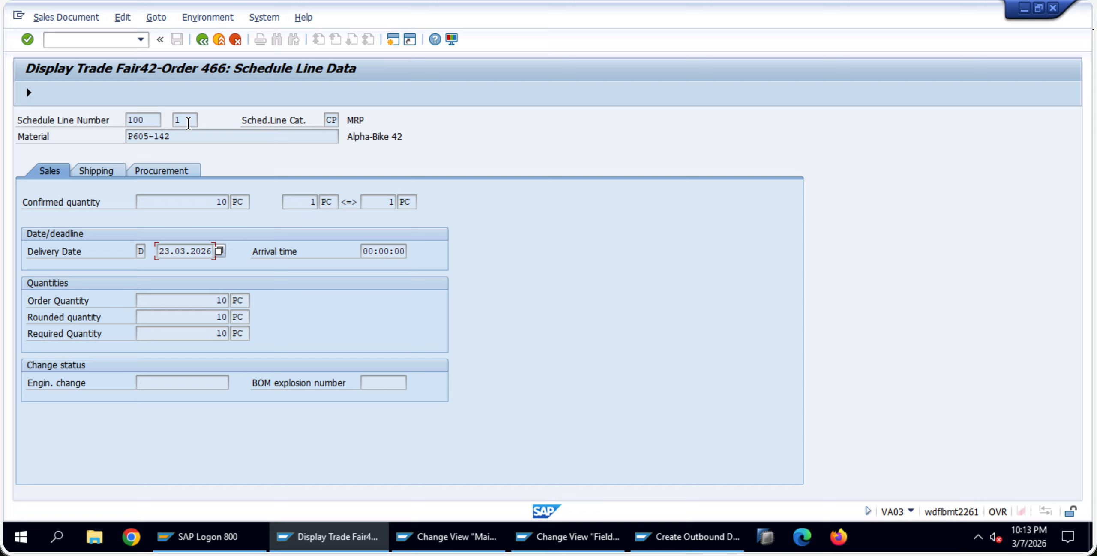
pyautogui.click(199, 39)
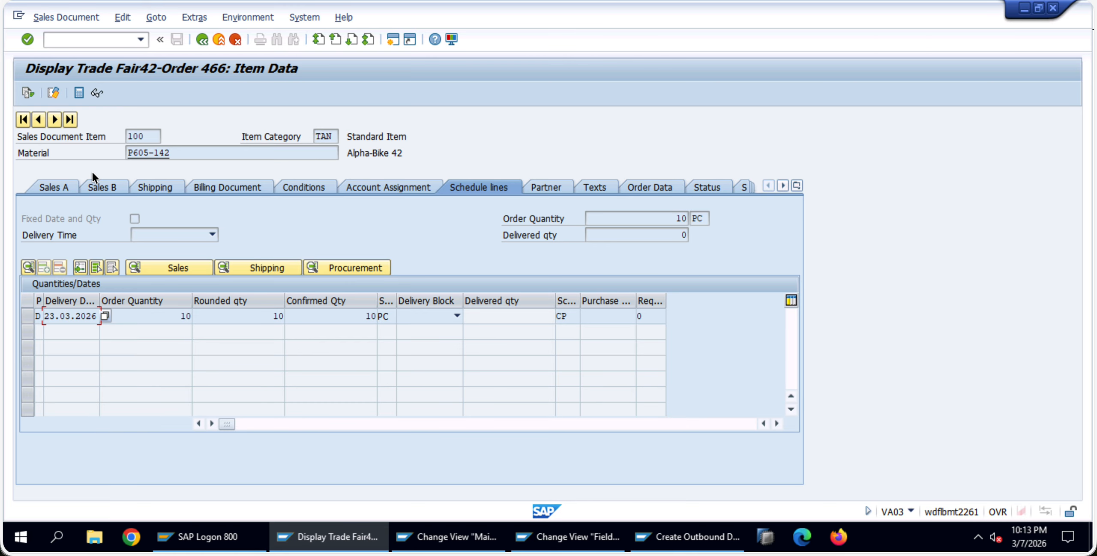
pyautogui.click(204, 38)
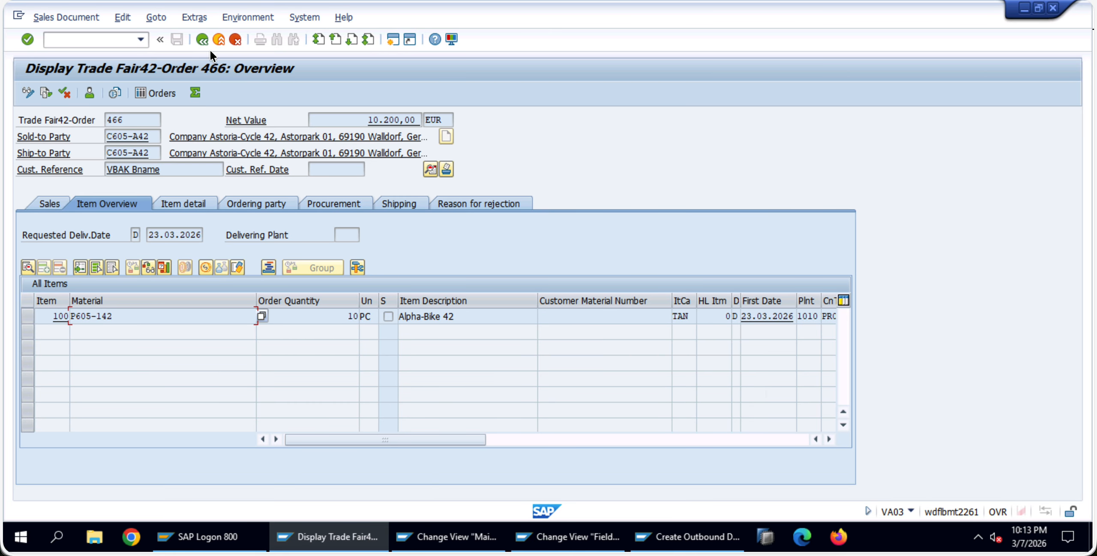
# Open the availability overview for the order's Alpha-Bike 42 item
pyautogui.moveTo(412, 436); pyautogui.dragTo(203, 484)
pyautogui.click(29, 316)
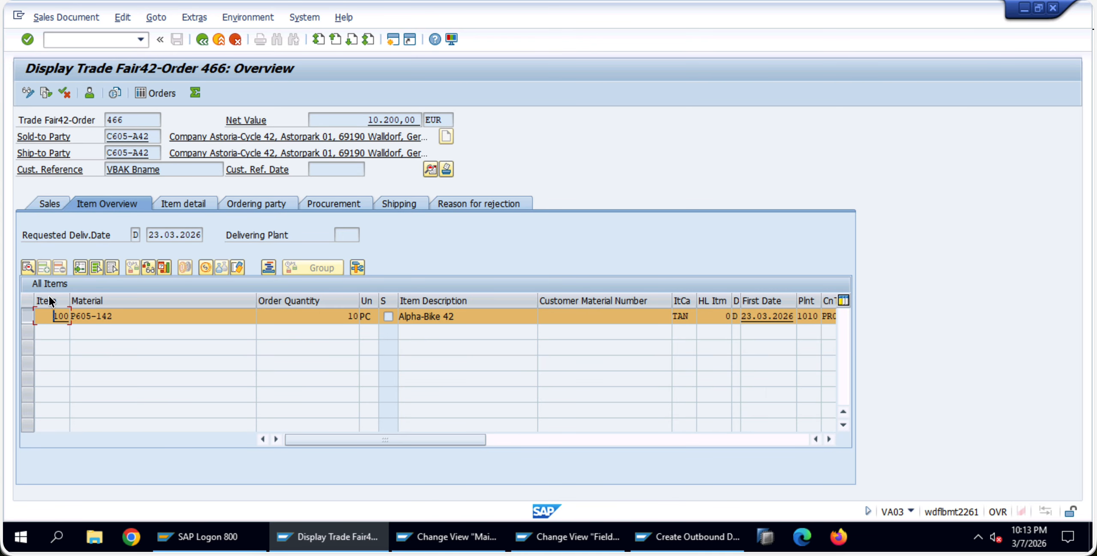
pyautogui.click(148, 268)
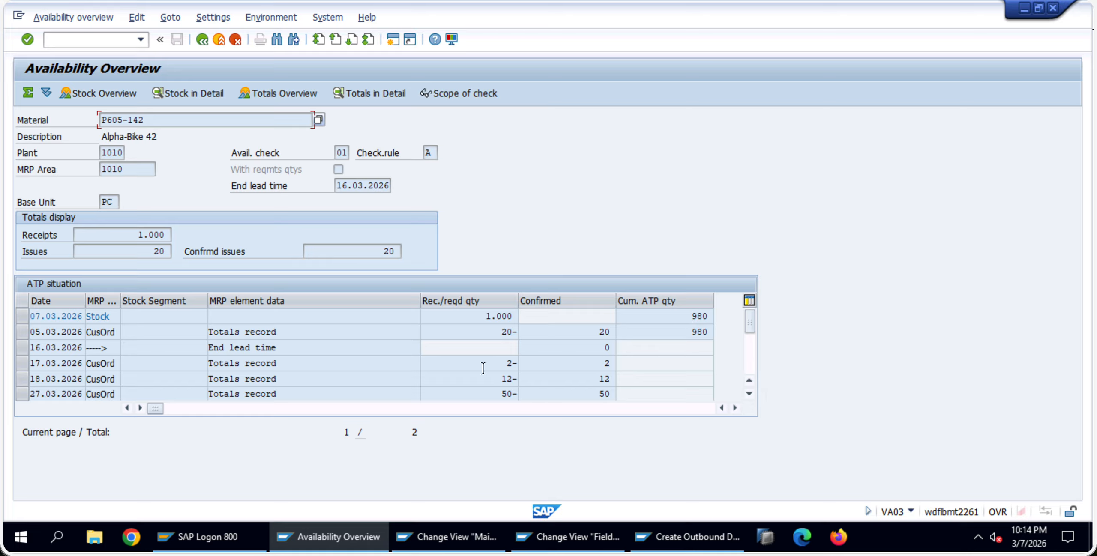
# Examine the ATP situation's required and confirmed quantities along with the total receipts and confirmed issues
pyautogui.scroll(-2, 476, 356)
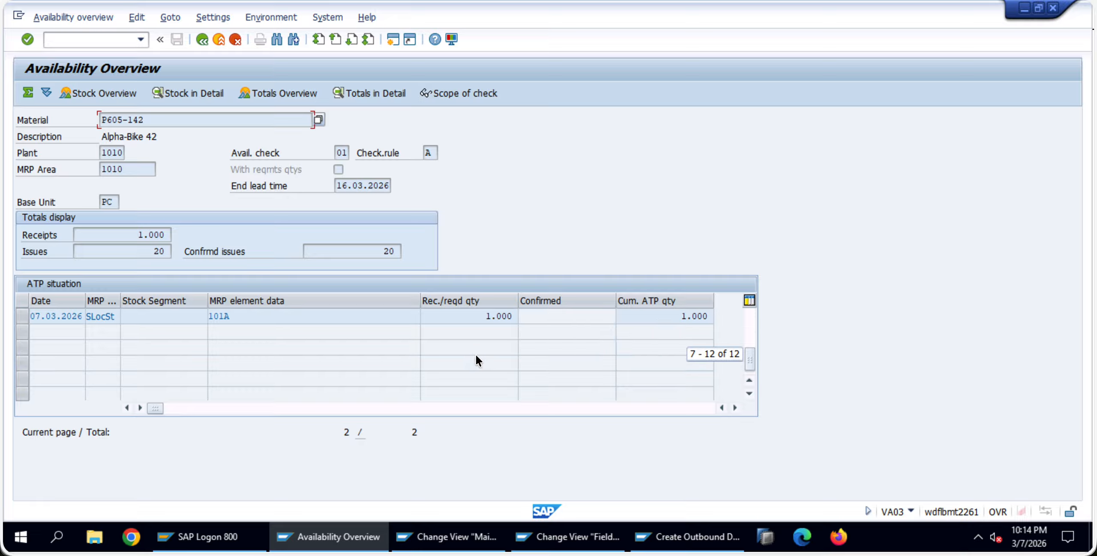
pyautogui.scroll(1, 478, 360)
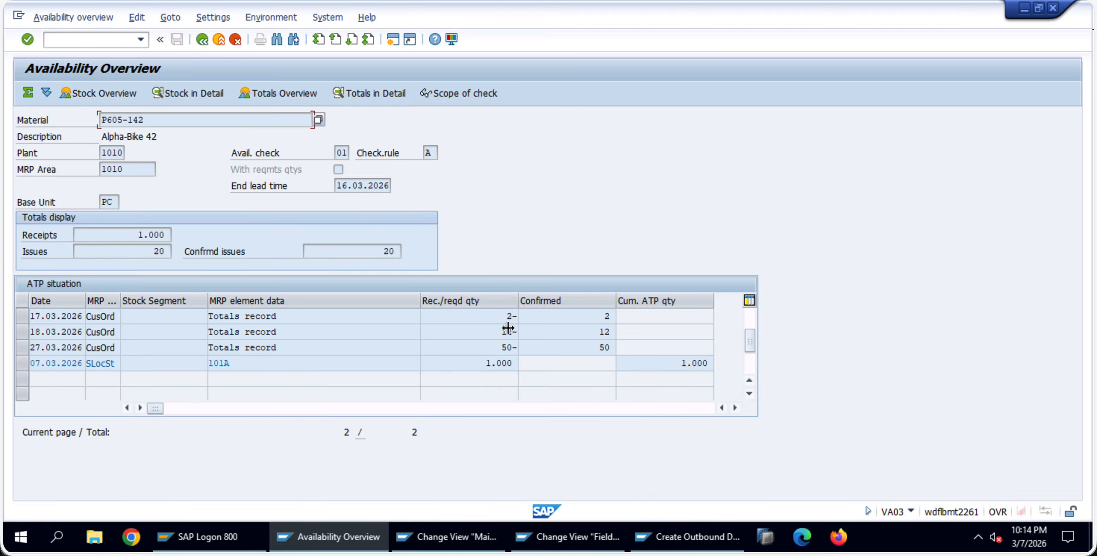
pyautogui.moveTo(500, 329); pyautogui.dragTo(544, 328)
pyautogui.scroll(1, 424, 346)
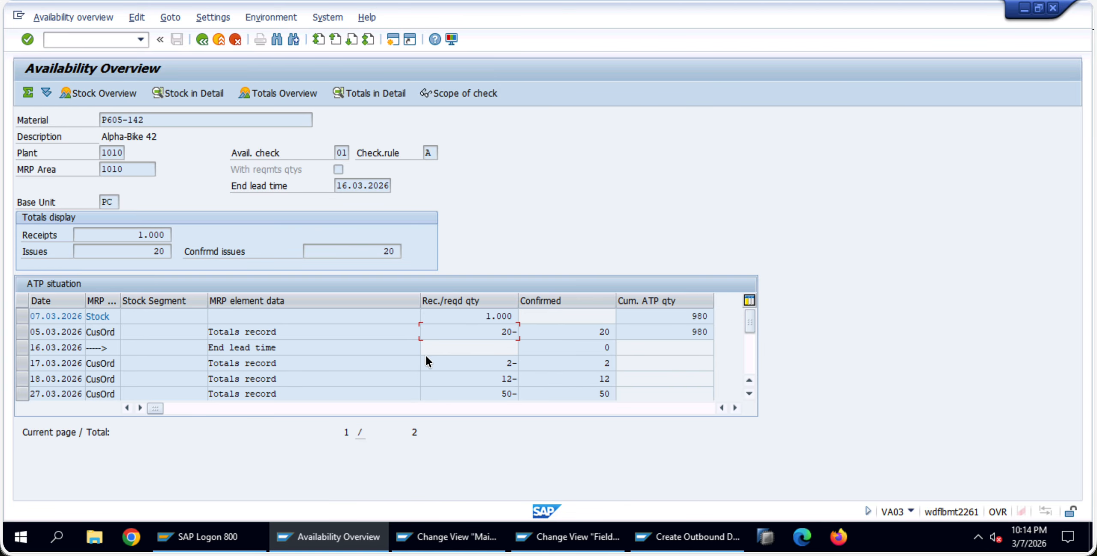
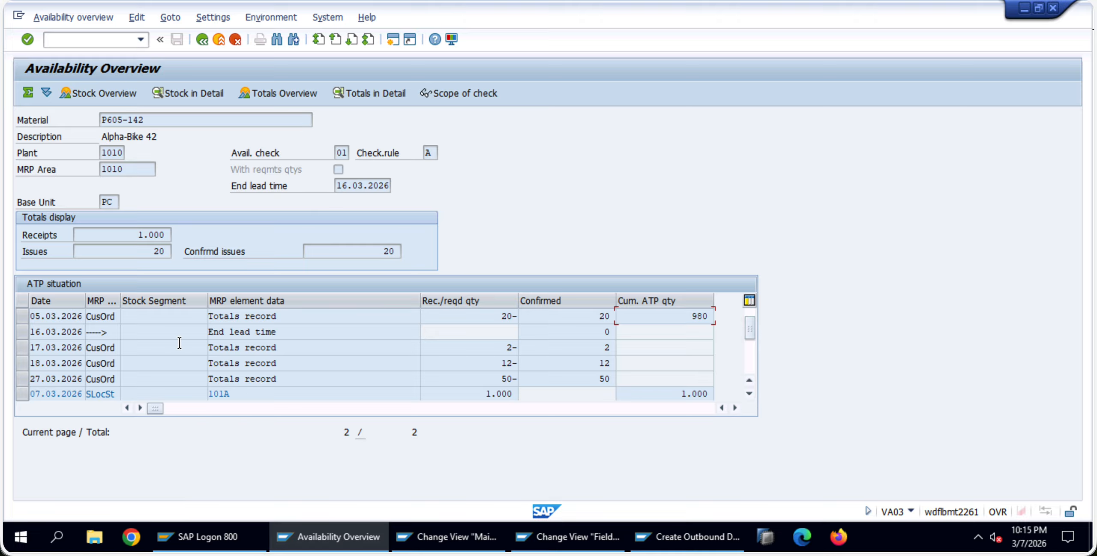
pyautogui.scroll(-2, 179, 341)
pyautogui.scroll(3, 179, 342)
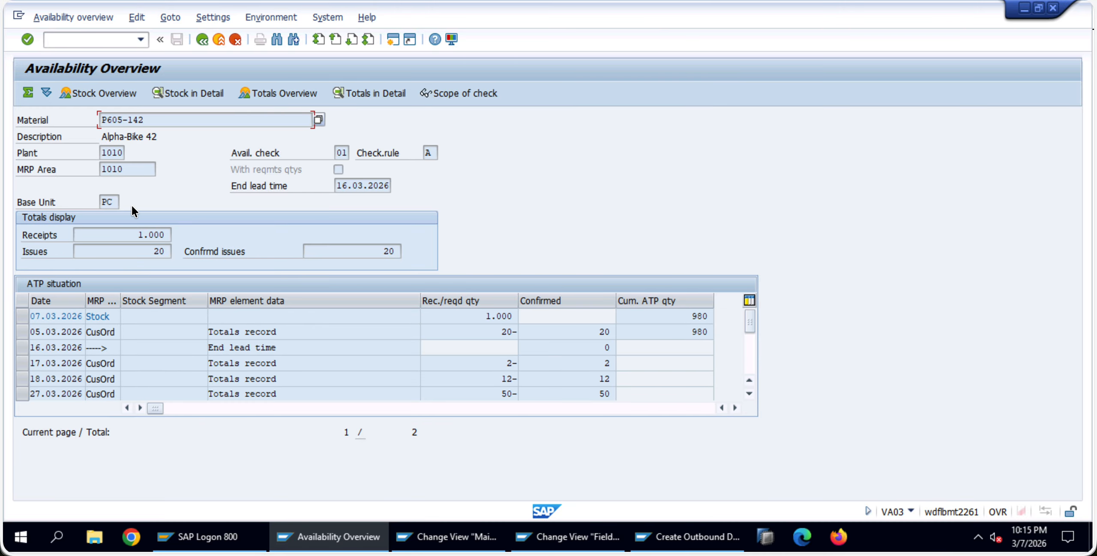
pyautogui.click(130, 233)
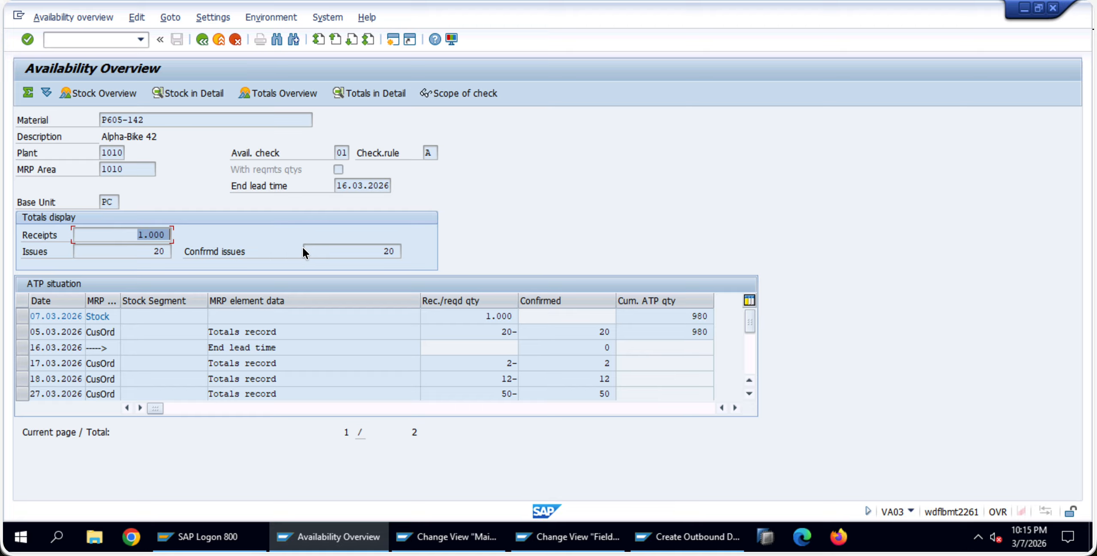
pyautogui.click(347, 246)
pyautogui.moveTo(348, 247); pyautogui.dragTo(428, 246)
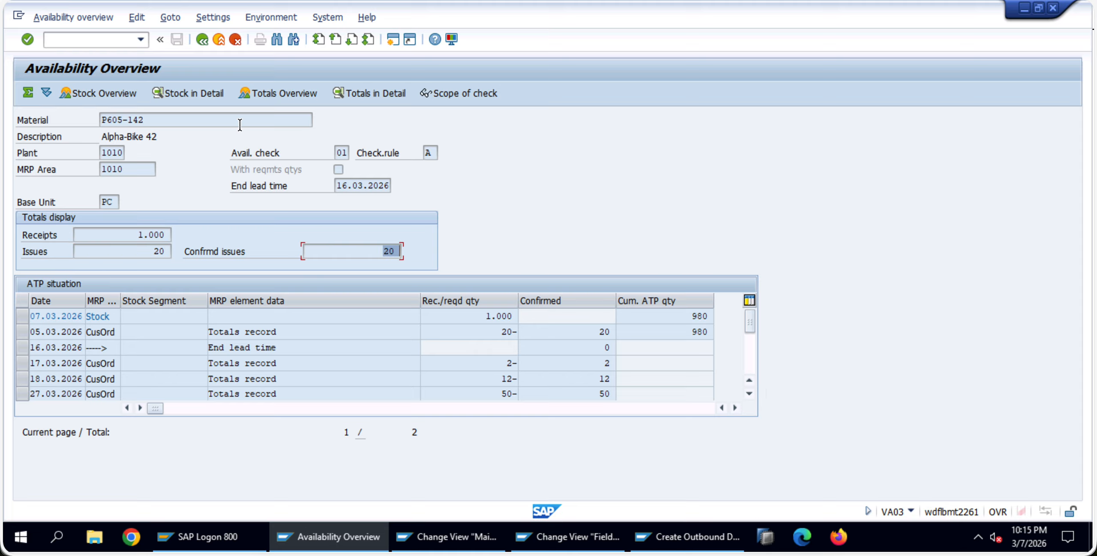
# View the availability data as detailed stock, stock overview and detailed totals, and display the scope of check
pyautogui.click(196, 95)
pyautogui.click(117, 93)
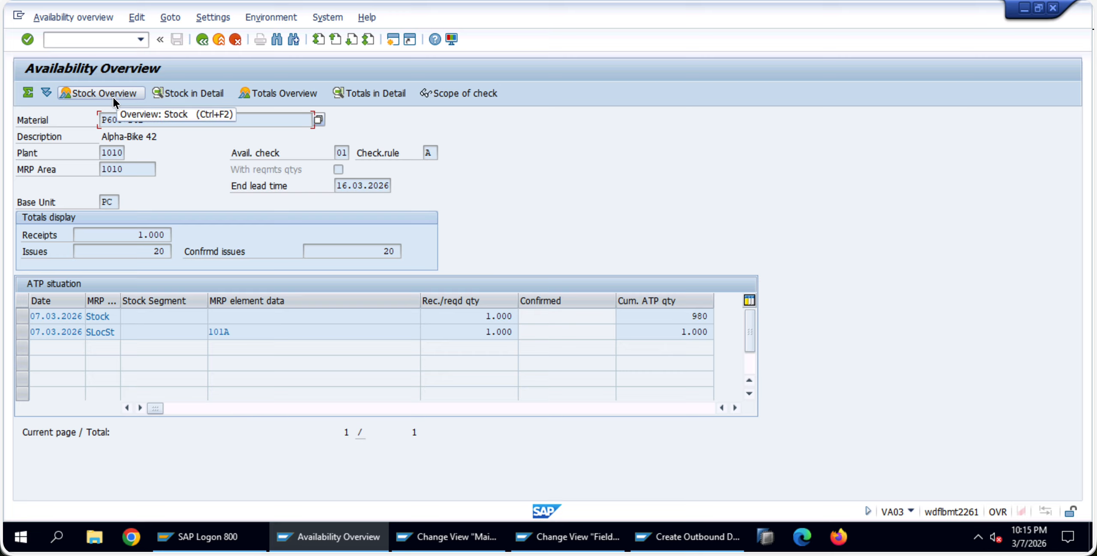
pyautogui.click(377, 91)
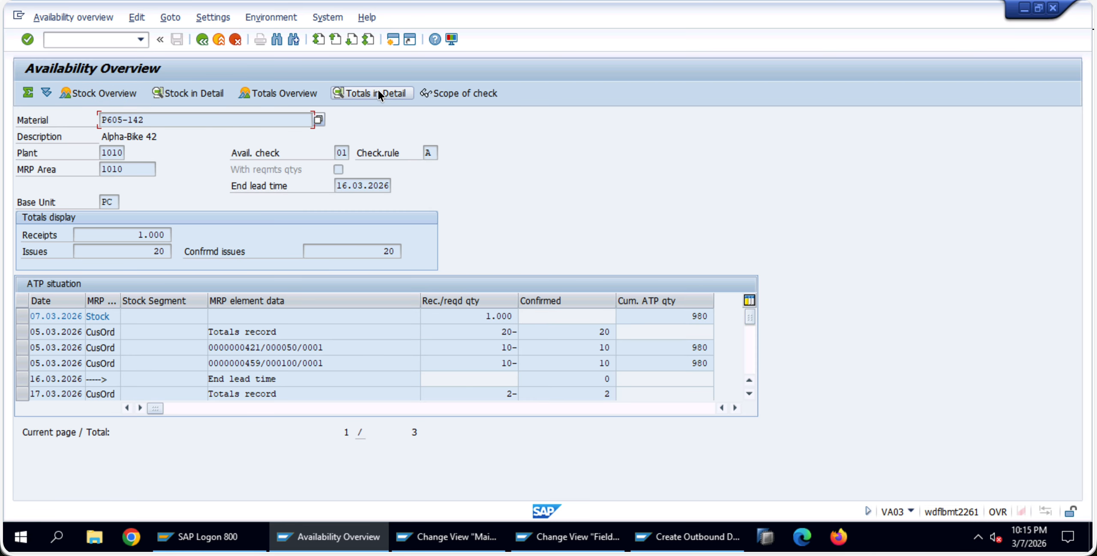
pyautogui.click(439, 90)
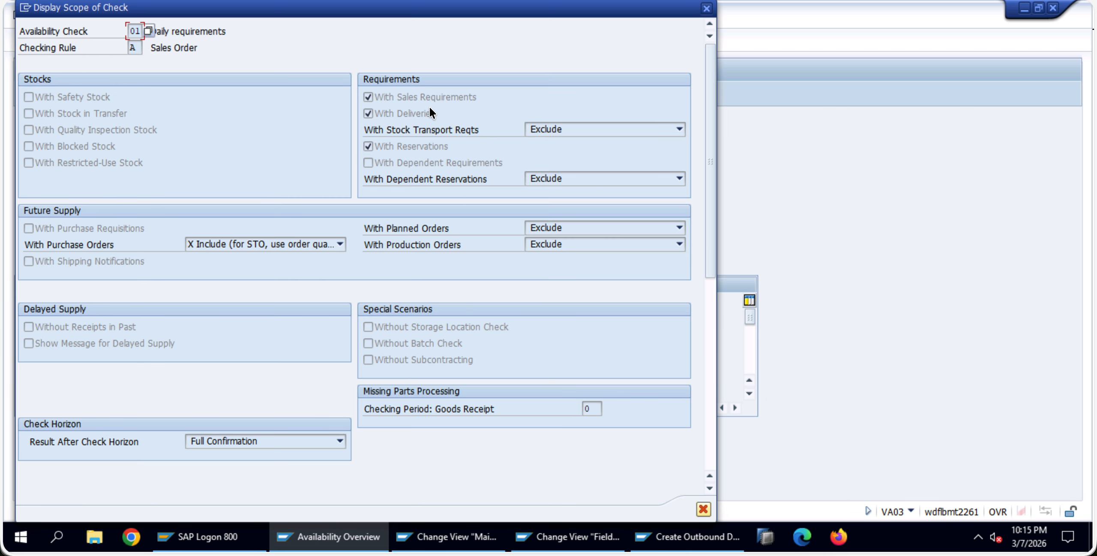
# Close the scope of check and view the availability data as totals overview, detailed totals, stock overview and all details
pyautogui.click(707, 8)
pyautogui.click(298, 95)
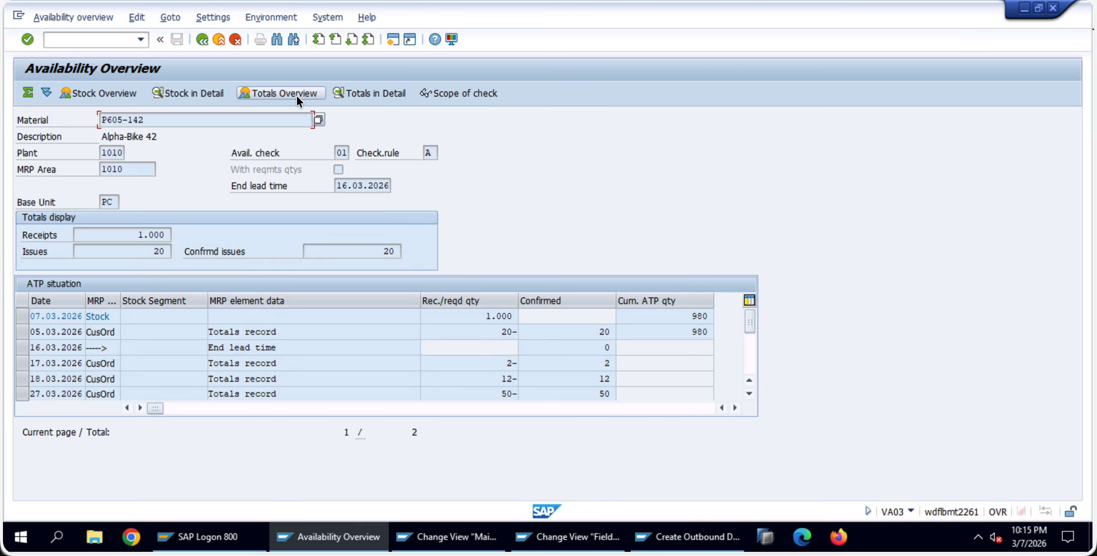
pyautogui.click(362, 83)
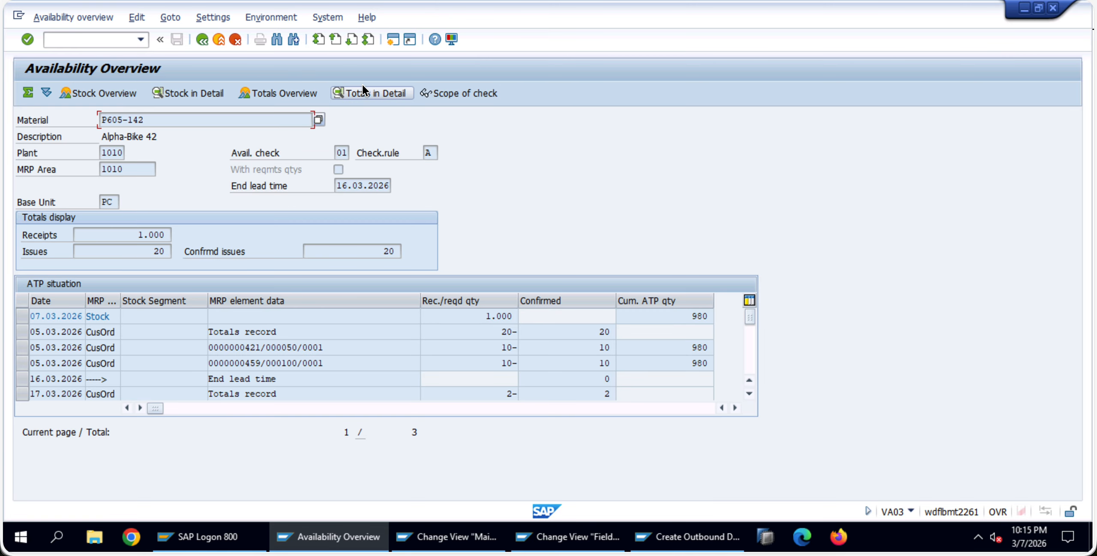
pyautogui.click(118, 93)
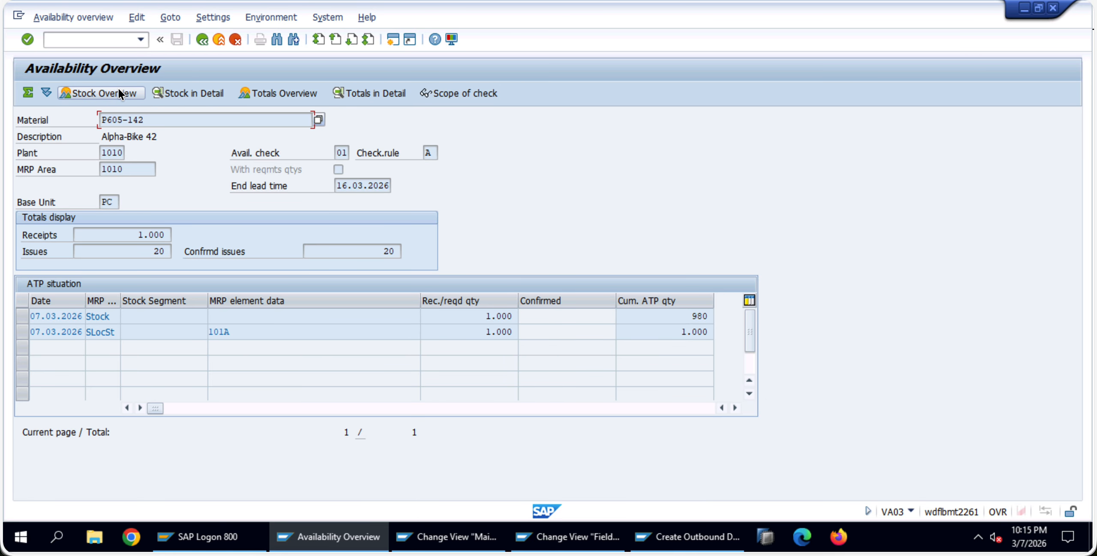
pyautogui.click(47, 95)
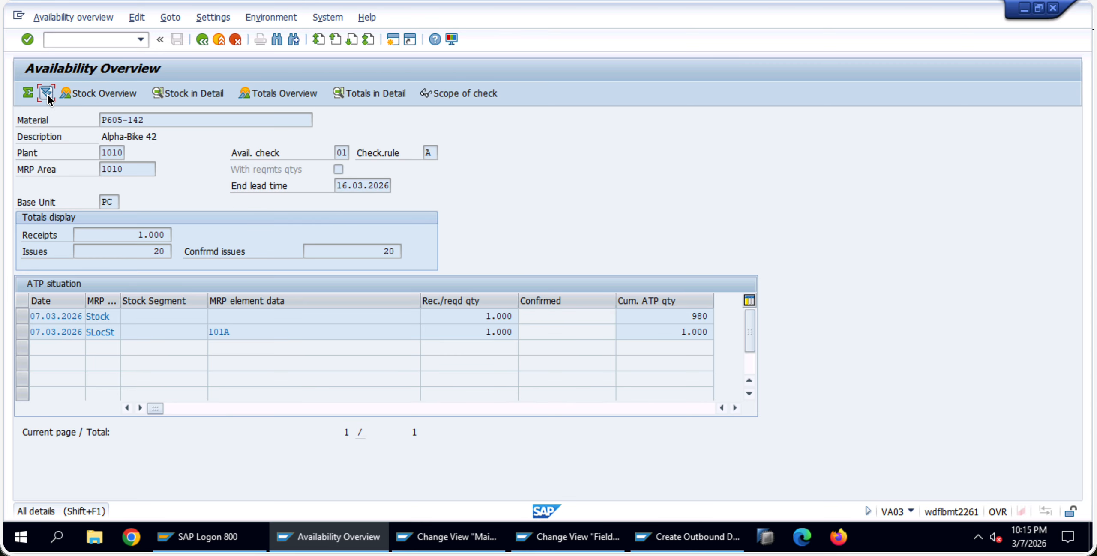
# Display the ATP period totals, compare requirements and committed quantities by week and day, and return to the order overview
pyautogui.click(27, 93)
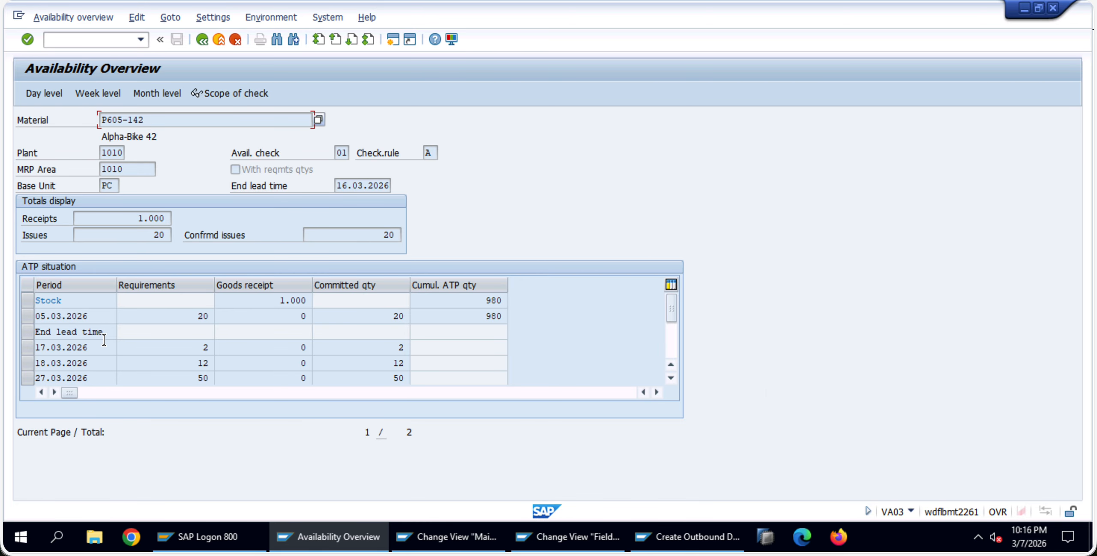
pyautogui.click(182, 363)
pyautogui.click(80, 92)
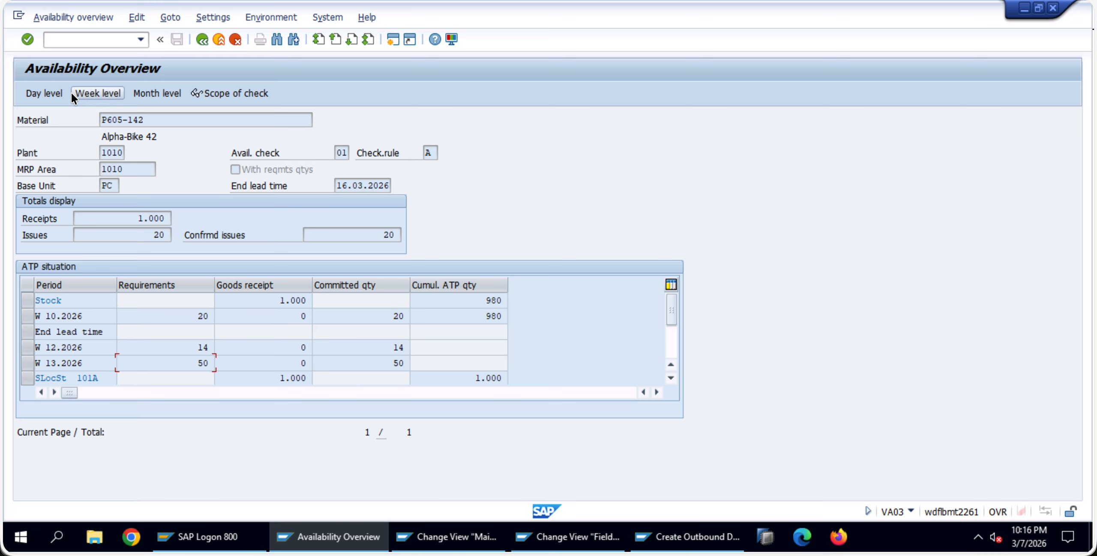
pyautogui.click(50, 93)
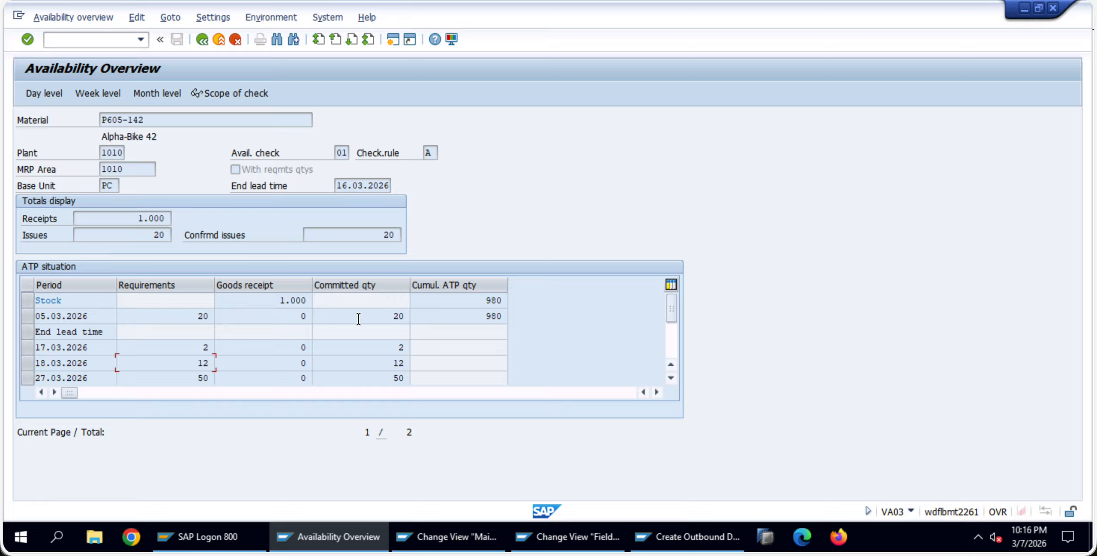
pyautogui.moveTo(365, 315); pyautogui.dragTo(402, 316)
pyautogui.scroll(-1, 394, 326)
pyautogui.scroll(1, 396, 328)
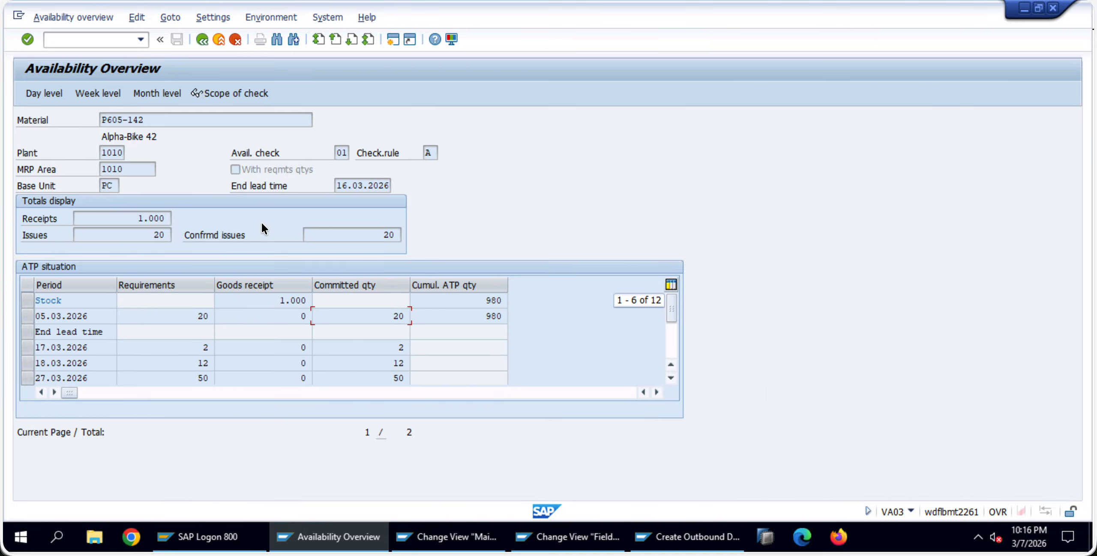
pyautogui.click(200, 39)
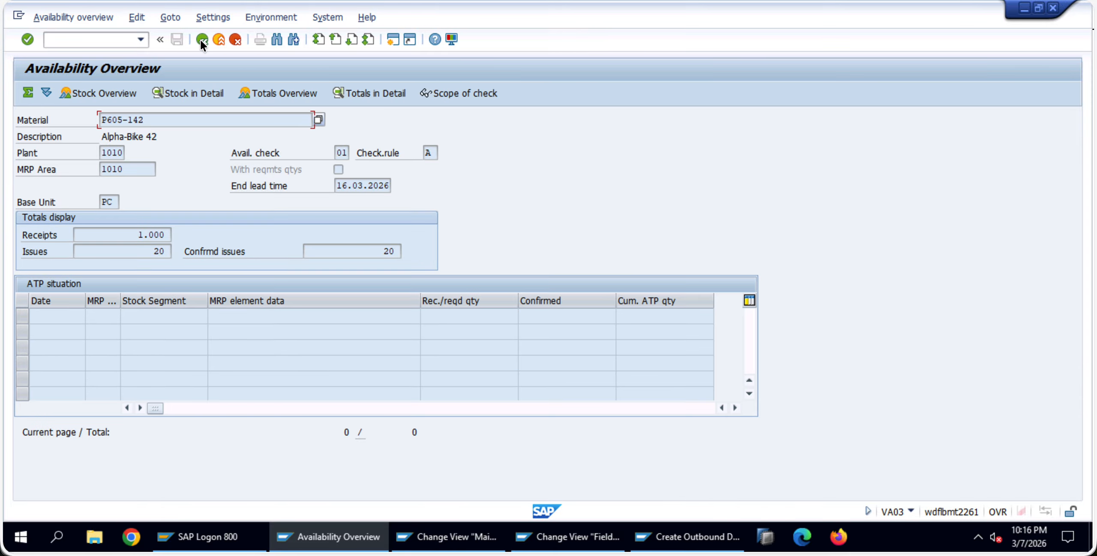
pyautogui.click(201, 39)
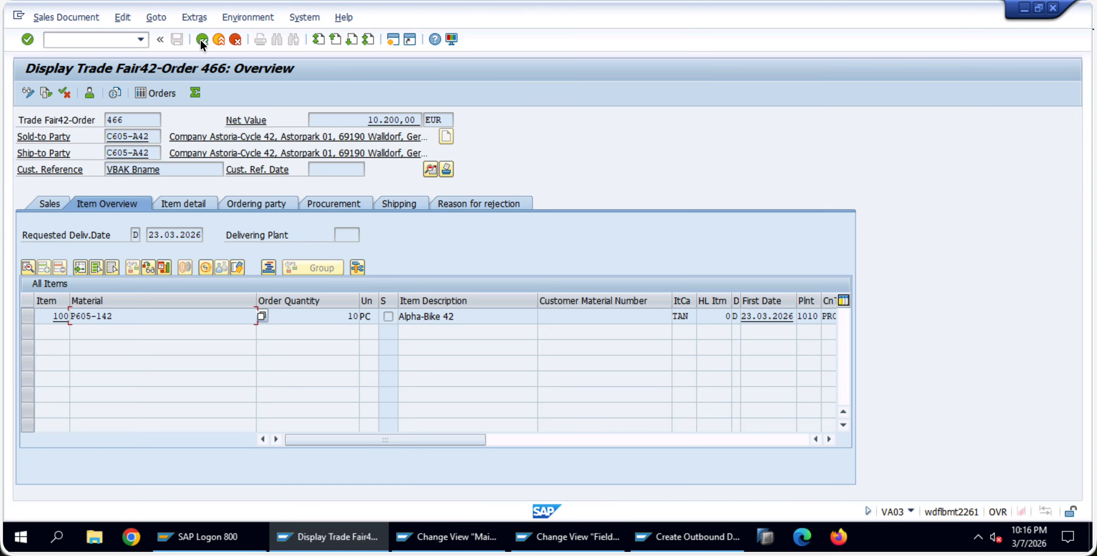
# Check the material availability date in the shipping details of item 100's schedule line, and go back to the item data
pyautogui.click(27, 315)
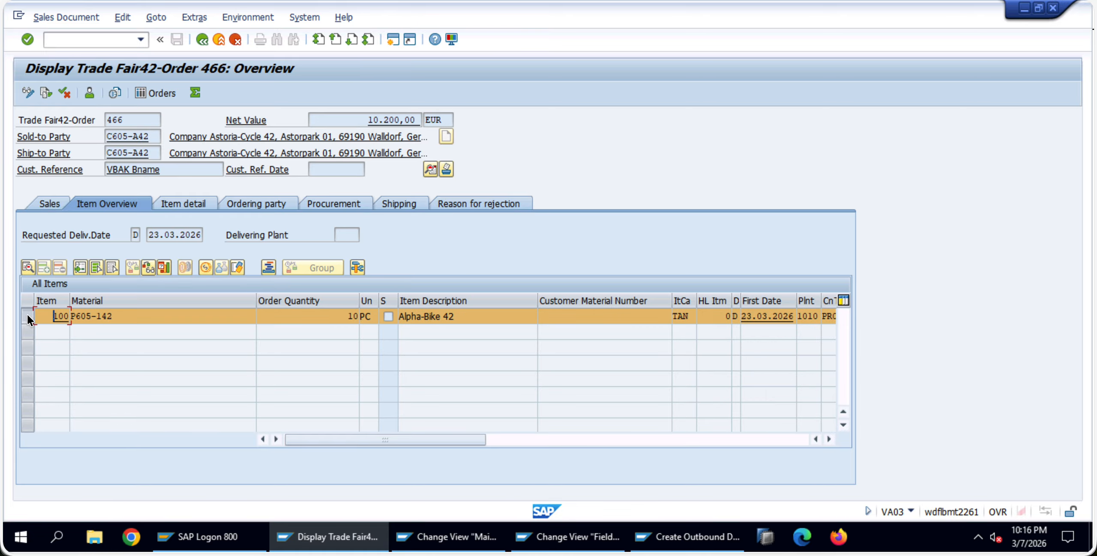
pyautogui.click(163, 267)
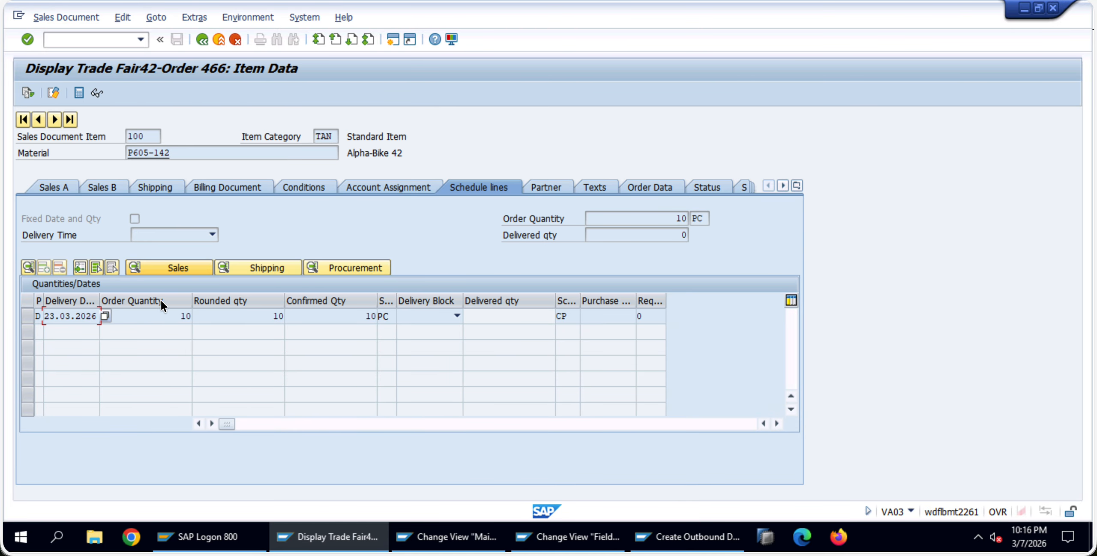
pyautogui.doubleClick(153, 316)
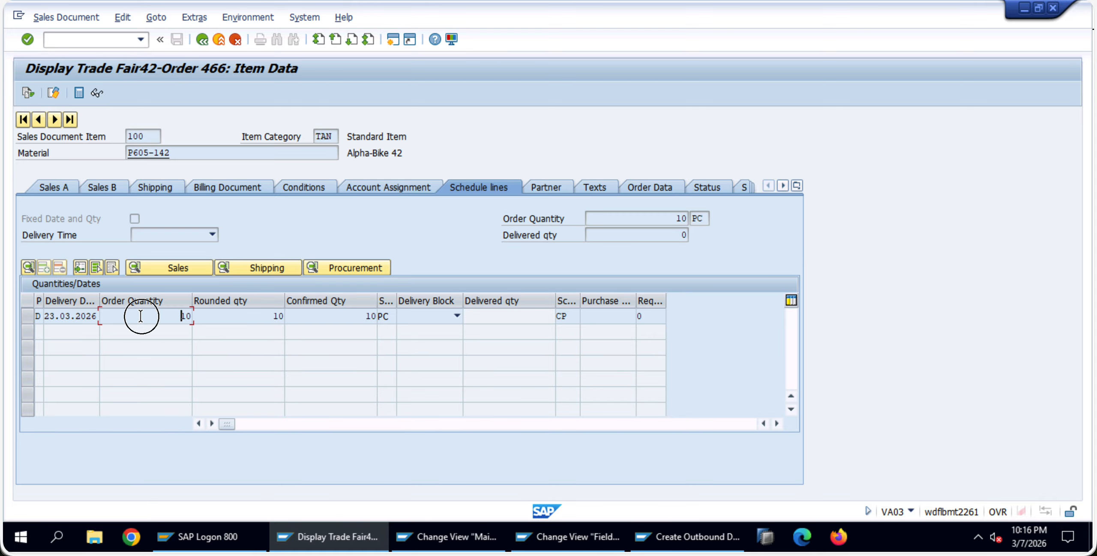
pyautogui.click(107, 172)
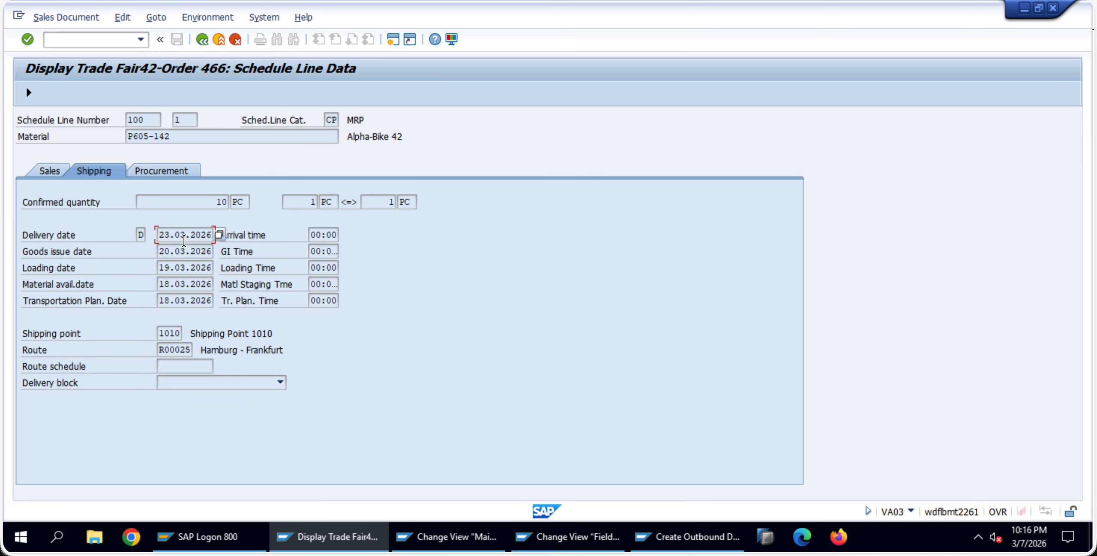
pyautogui.click(171, 284)
pyautogui.doubleClick(171, 284)
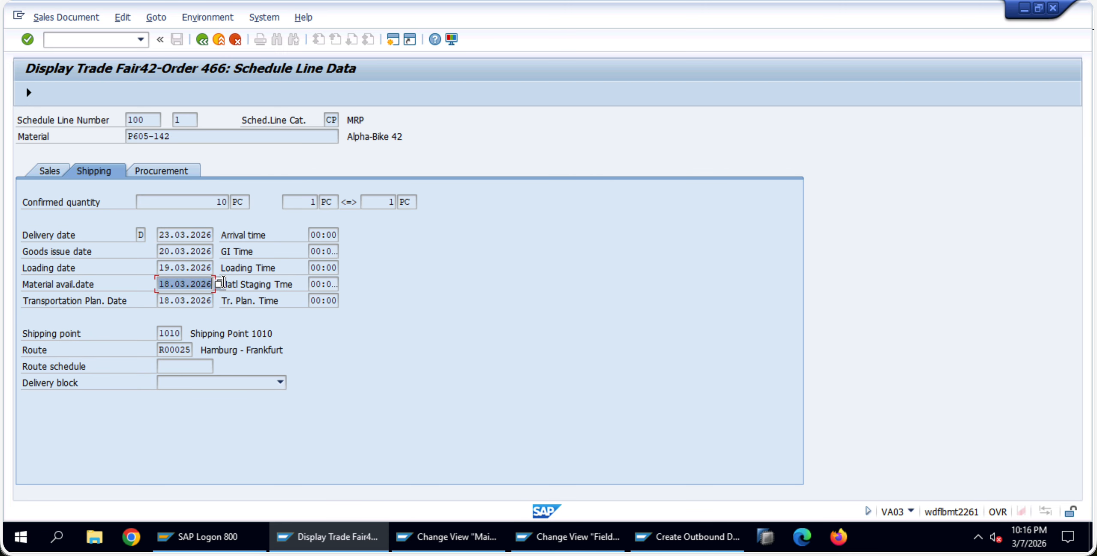
pyautogui.click(201, 40)
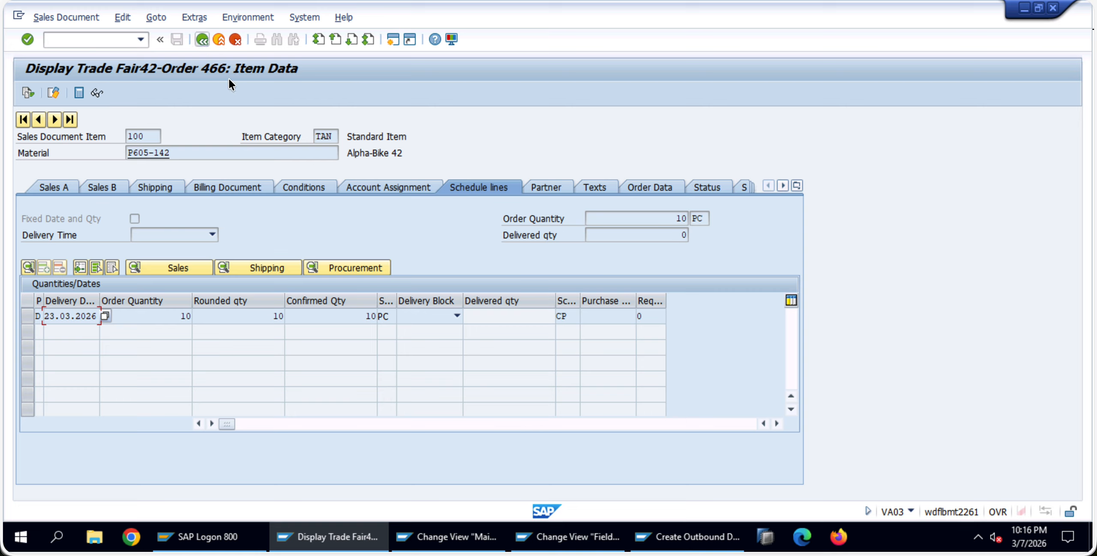
# Check the Alpha-Bike 42 item's item category and the schedule line category assigned to its schedule line
pyautogui.click(314, 135)
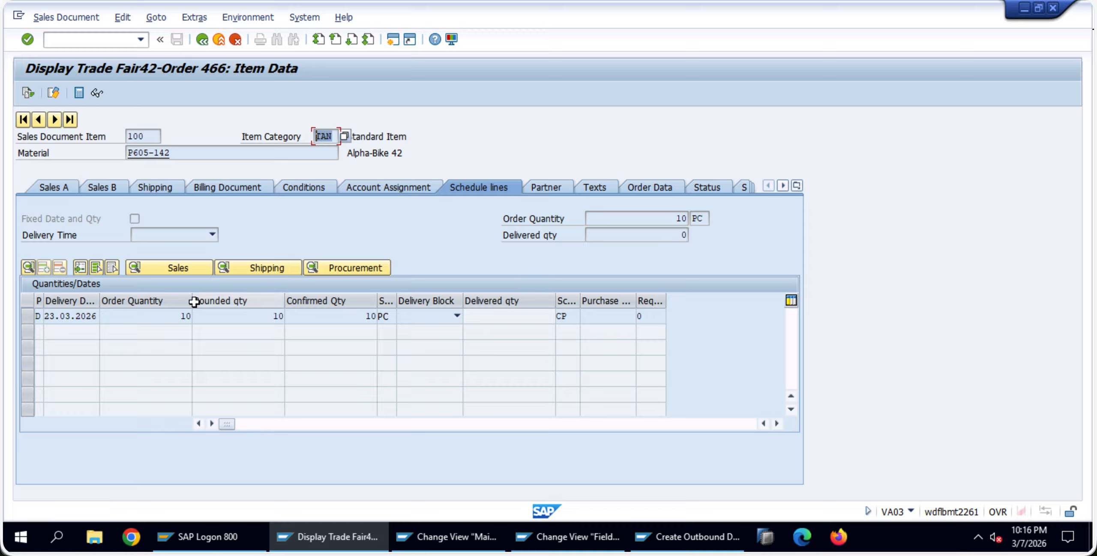
pyautogui.doubleClick(77, 317)
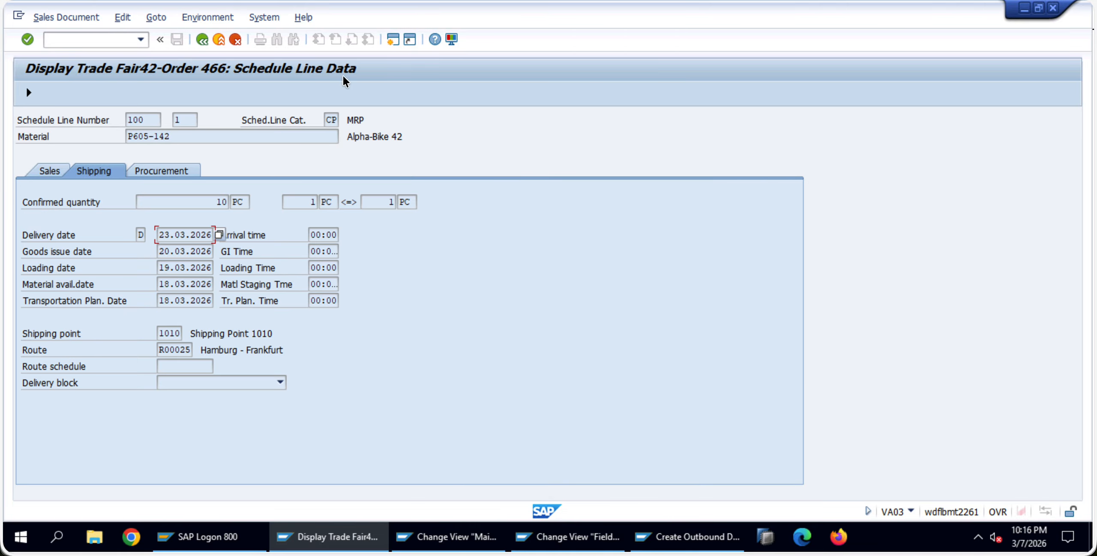
pyautogui.moveTo(338, 122); pyautogui.dragTo(289, 126)
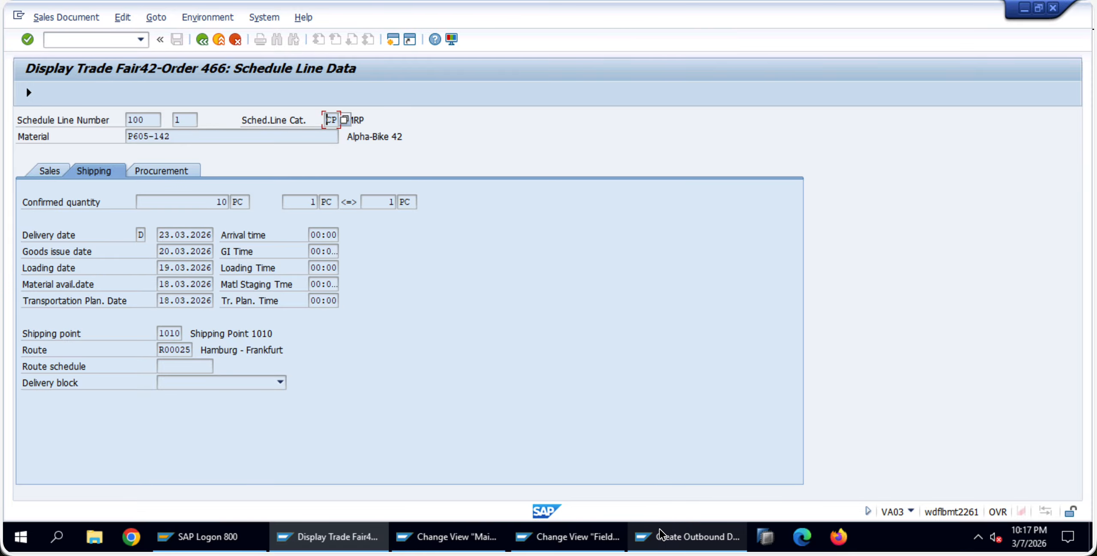
# In a new session, display the details of schedule line category CP in VOV6, and leave the transaction
pyautogui.click(685, 536)
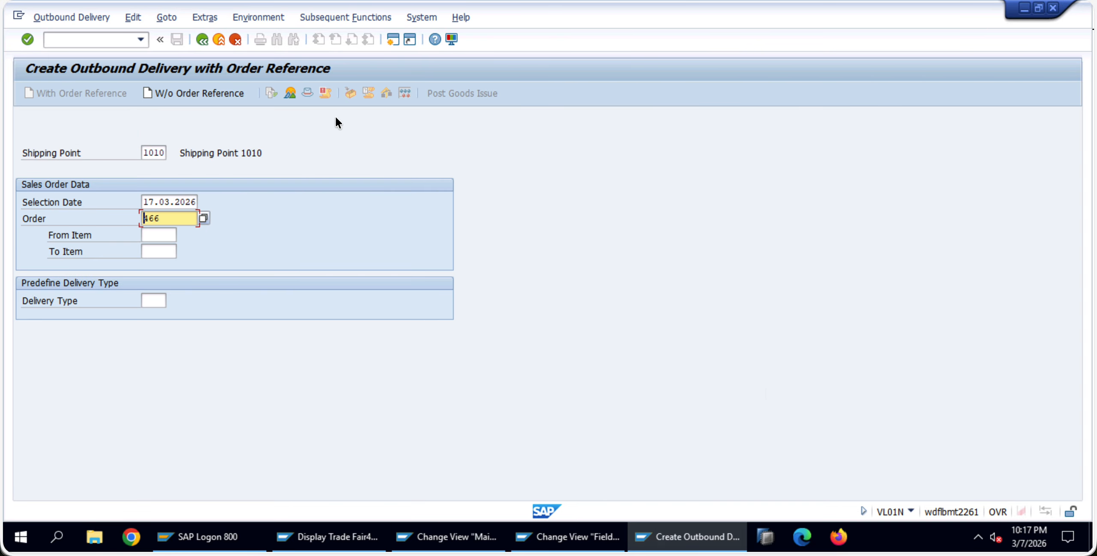
pyautogui.click(397, 41)
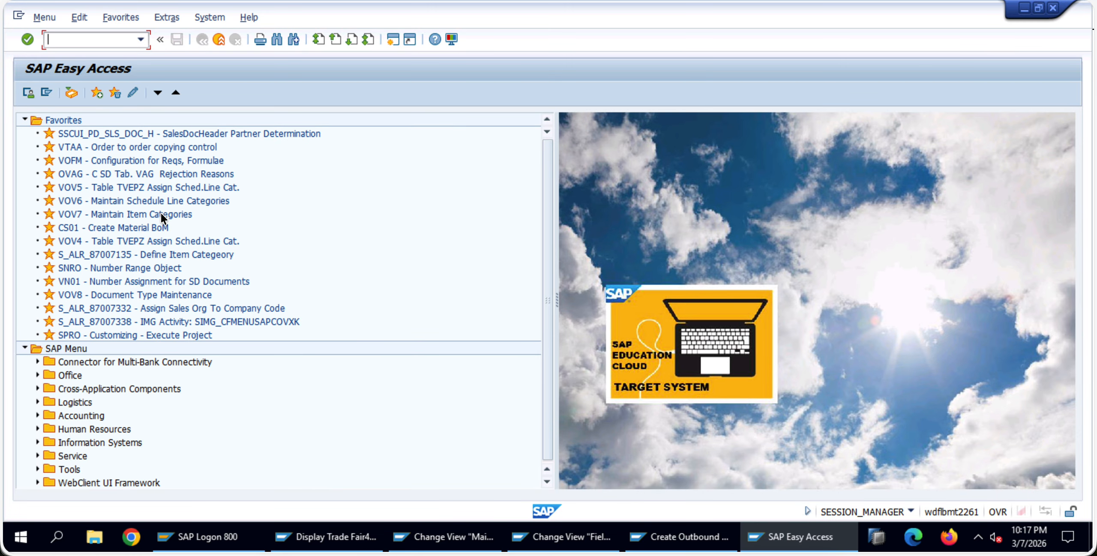
pyautogui.doubleClick(160, 200)
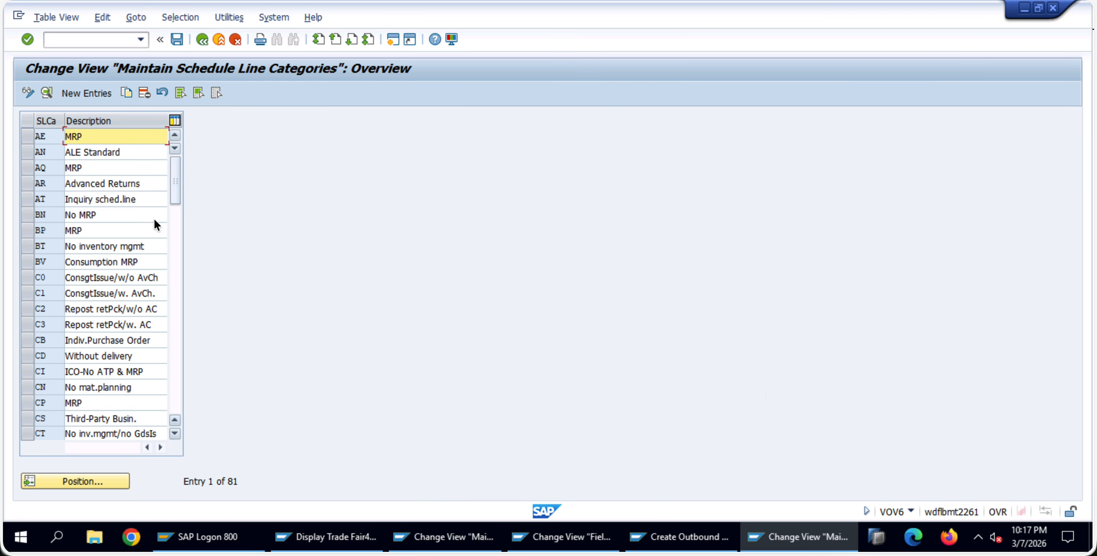
pyautogui.click(92, 477)
pyautogui.write('CP')
pyautogui.press('Return')
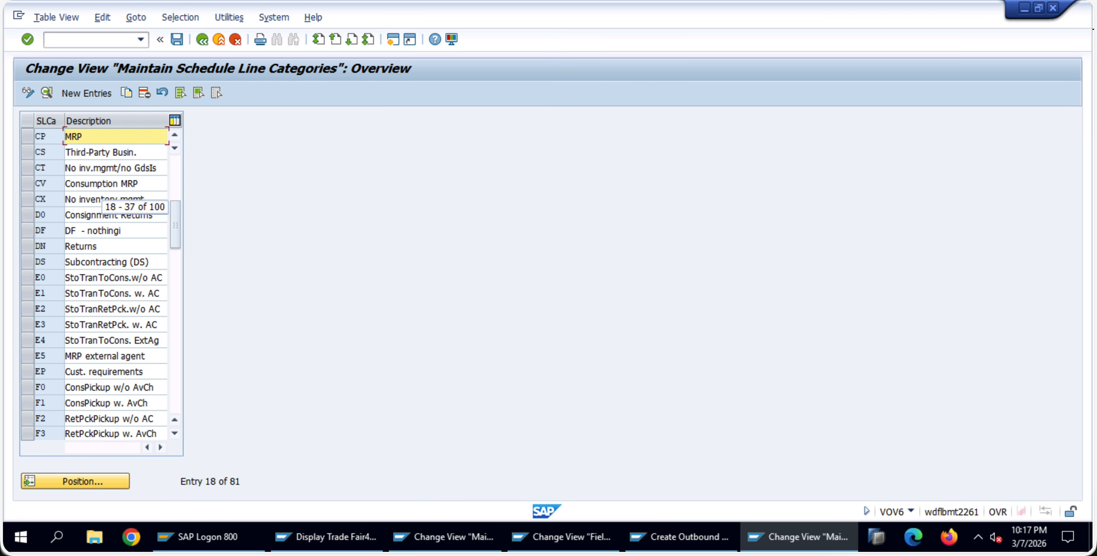
pyautogui.doubleClick(123, 137)
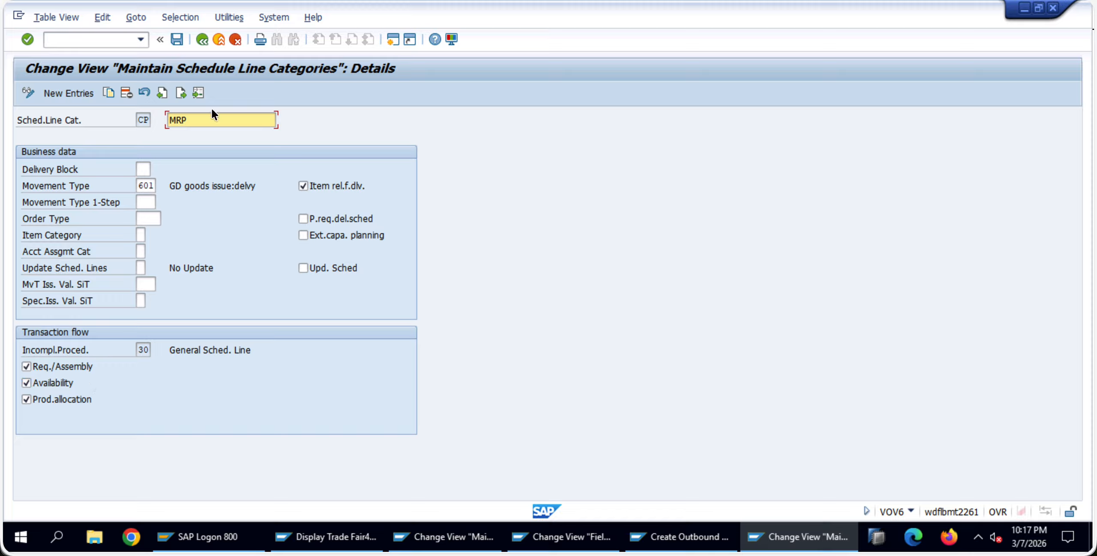
pyautogui.click(201, 39)
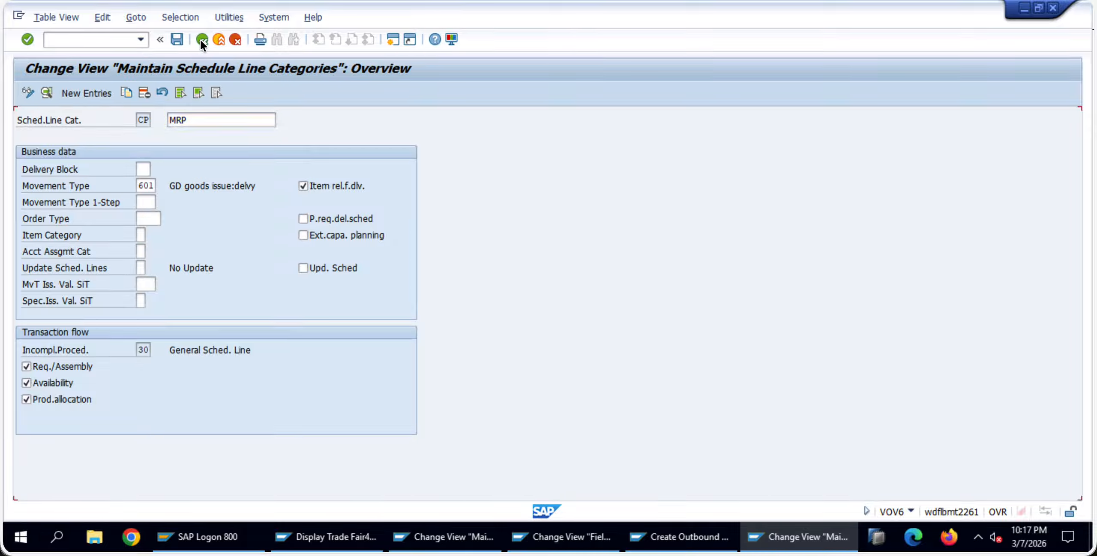
pyautogui.click(234, 39)
# Open the Maintain Item Categories transaction VOV7 and display the details of item category TAN
pyautogui.doubleClick(159, 214)
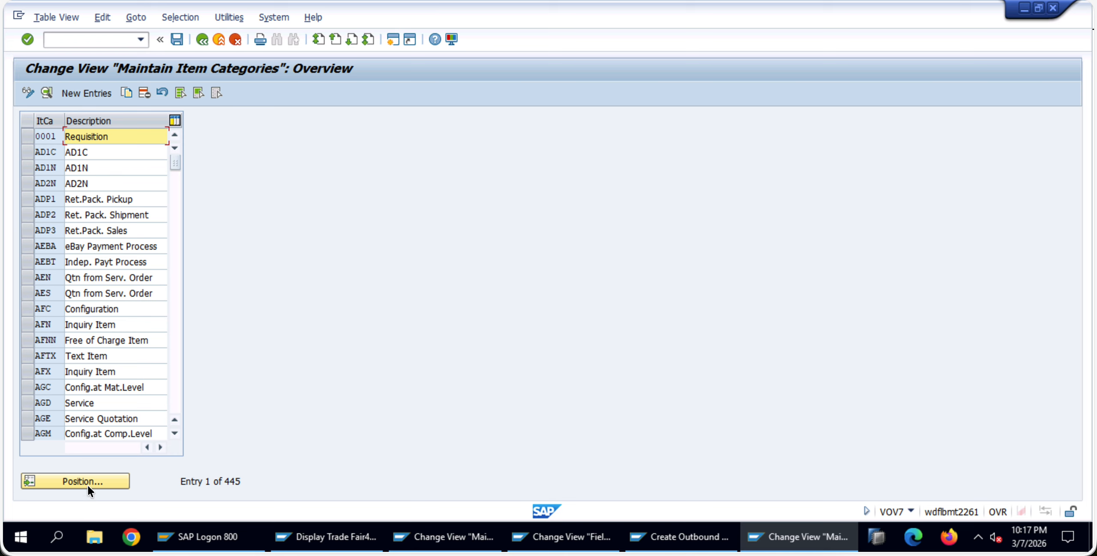
pyautogui.click(94, 480)
pyautogui.write('TAN')
pyautogui.press('Return')
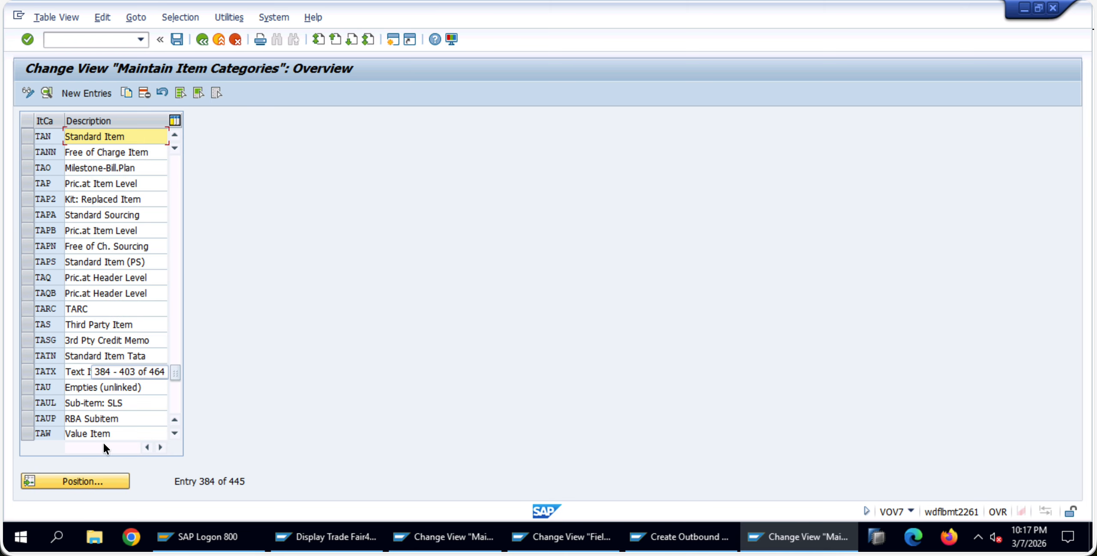
pyautogui.doubleClick(131, 133)
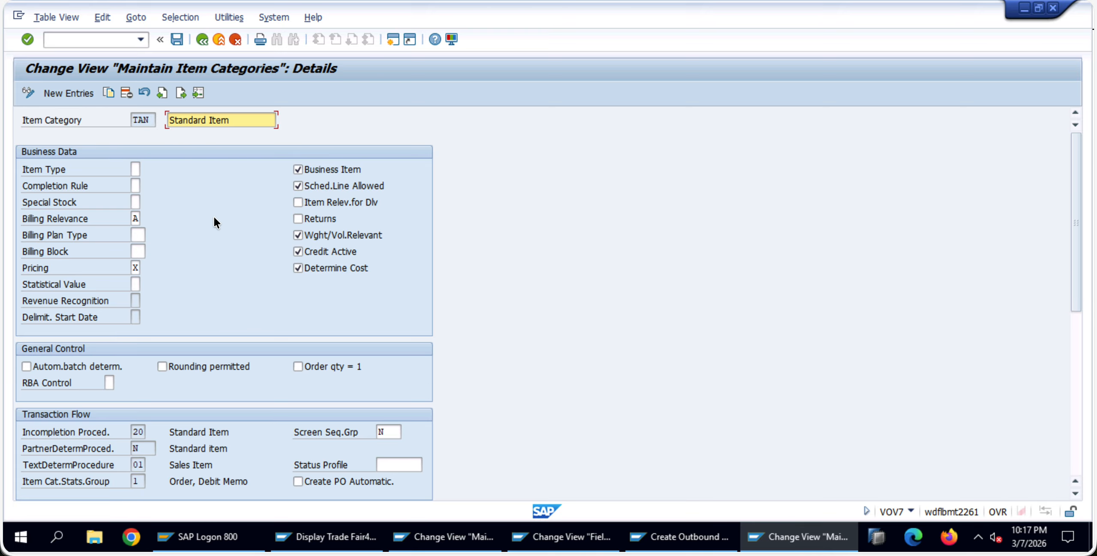
# Examine all control settings of item category TAN, from business data through transaction flow to Mill Products enhancements, and leave its details
pyautogui.scroll(-3, 214, 216)
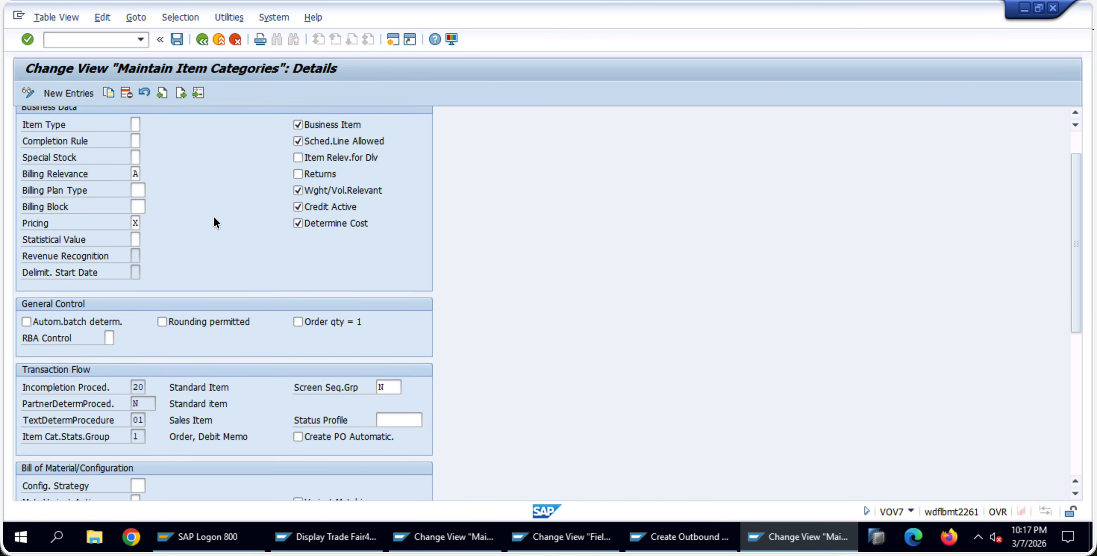
pyautogui.scroll(-8, 214, 217)
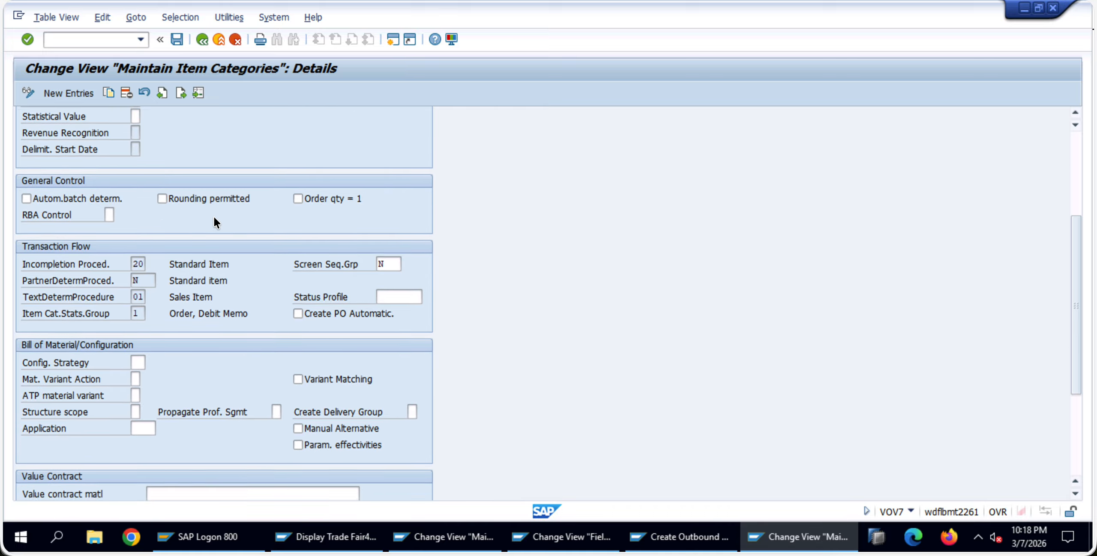
pyautogui.scroll(-5, 214, 218)
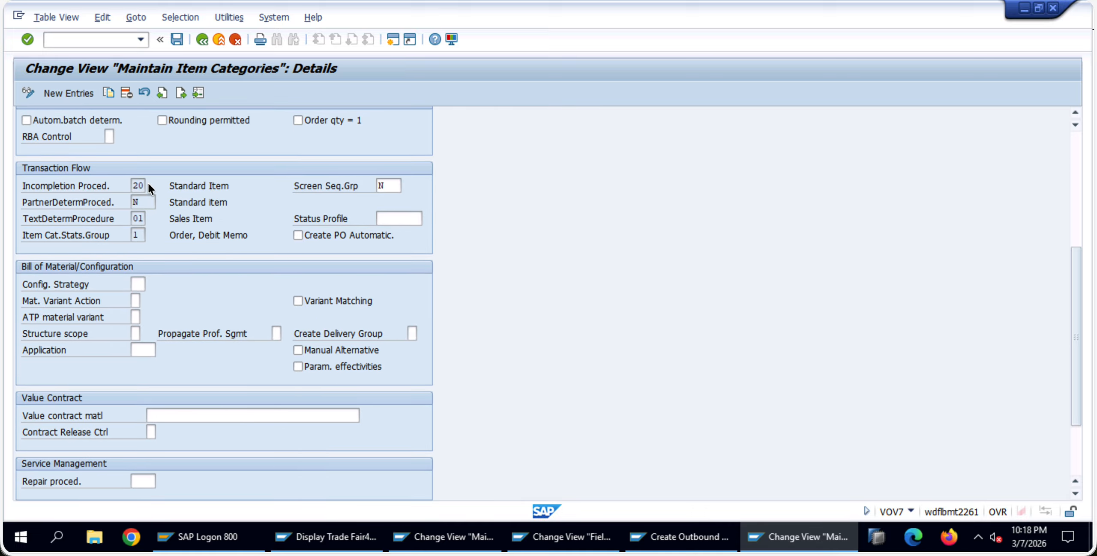
pyautogui.scroll(-6, 205, 311)
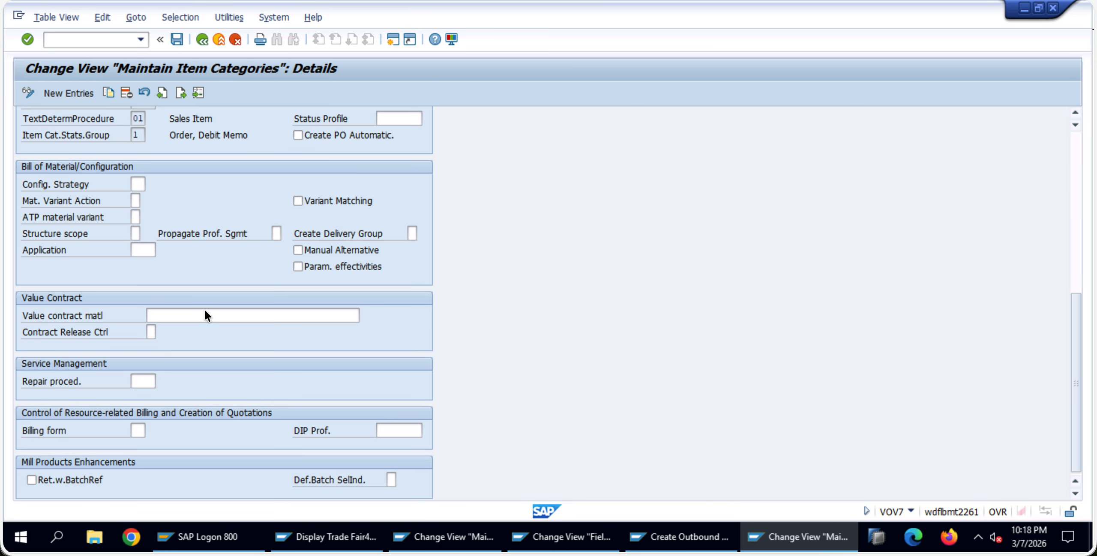
pyautogui.scroll(20, 206, 311)
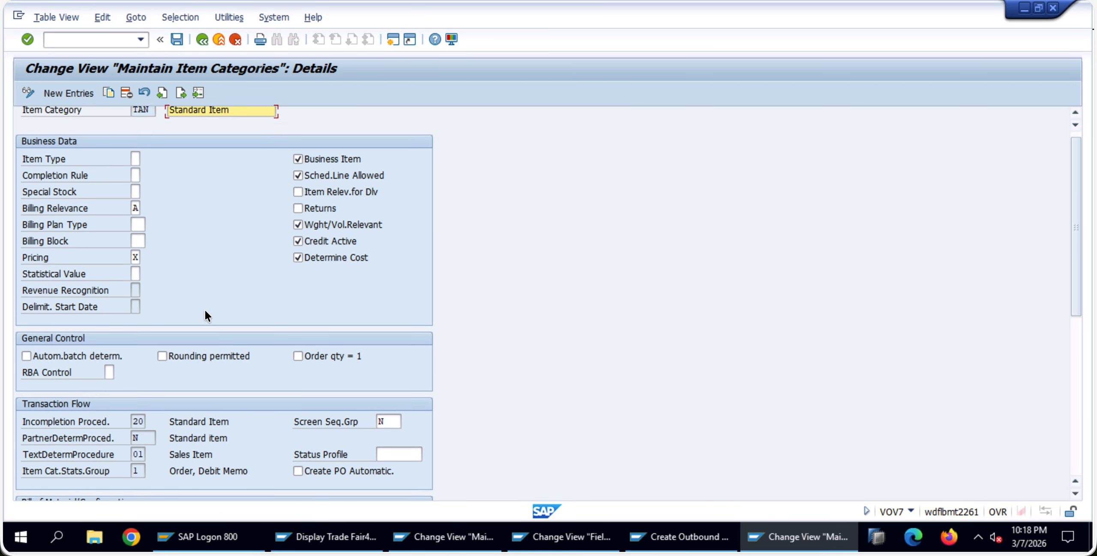
pyautogui.scroll(1, 205, 316)
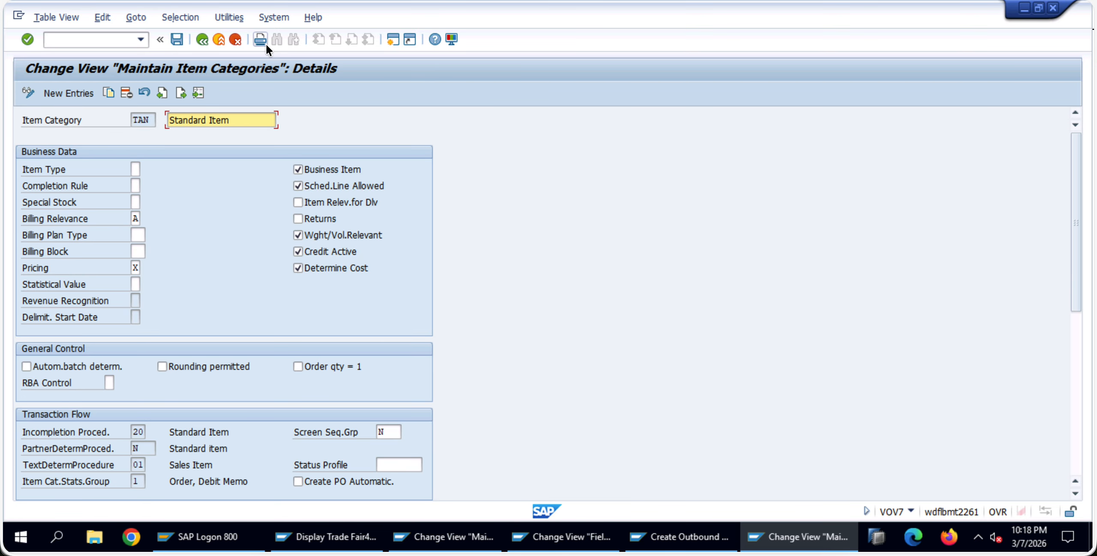
pyautogui.click(195, 37)
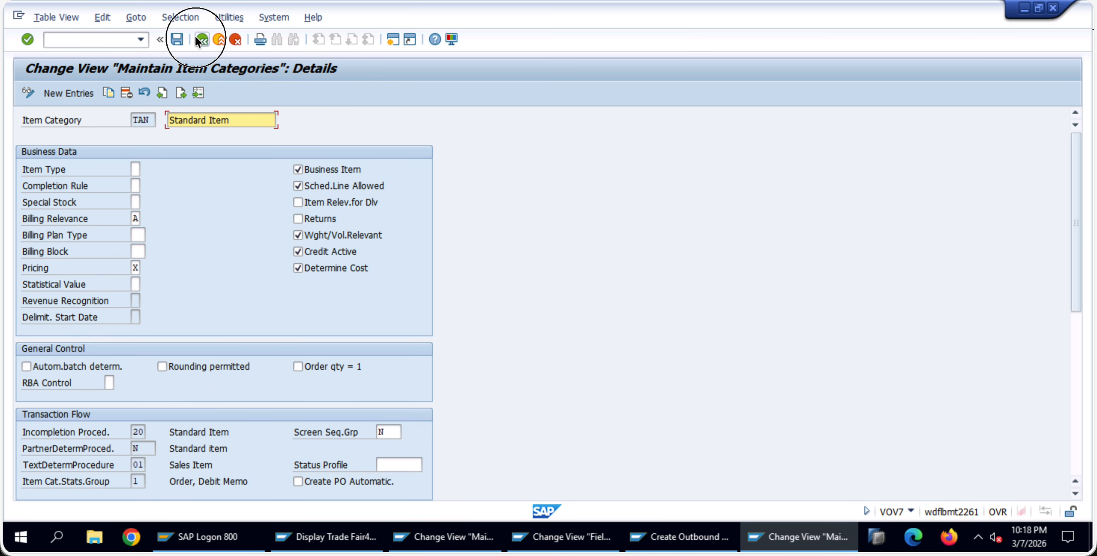
# Leave the item category maintenance and display the details of sales document type ZA42 in Document Type Maintenance (VOV8)
pyautogui.click(195, 37)
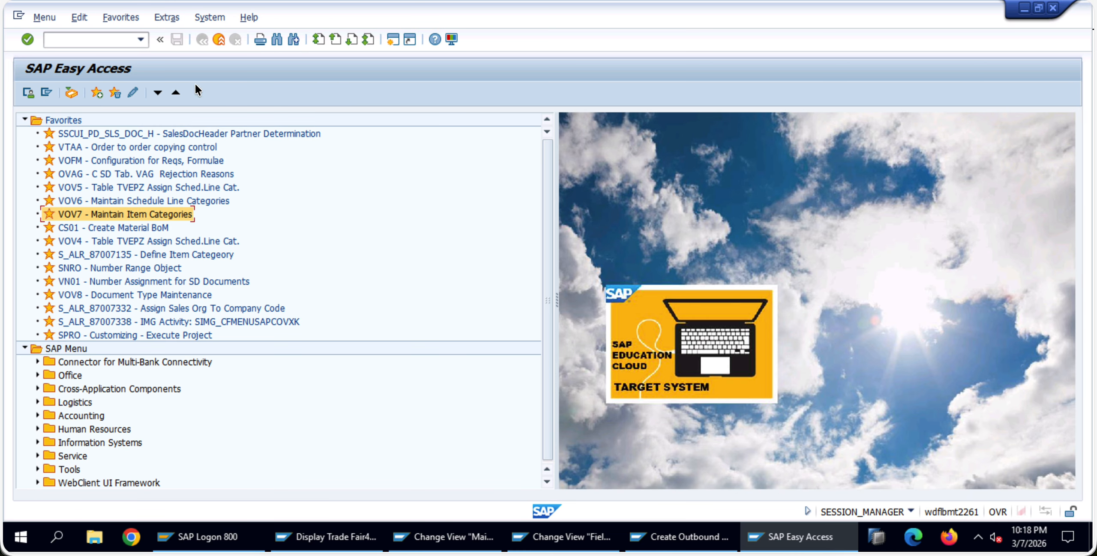
pyautogui.doubleClick(137, 294)
pyautogui.click(102, 487)
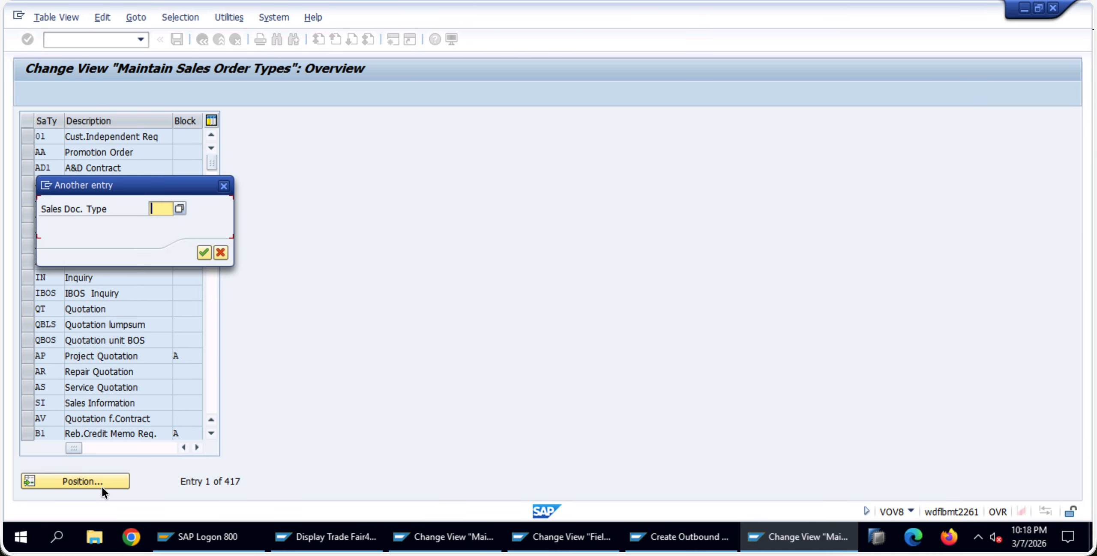
pyautogui.write('ZA42')
pyautogui.press('Return')
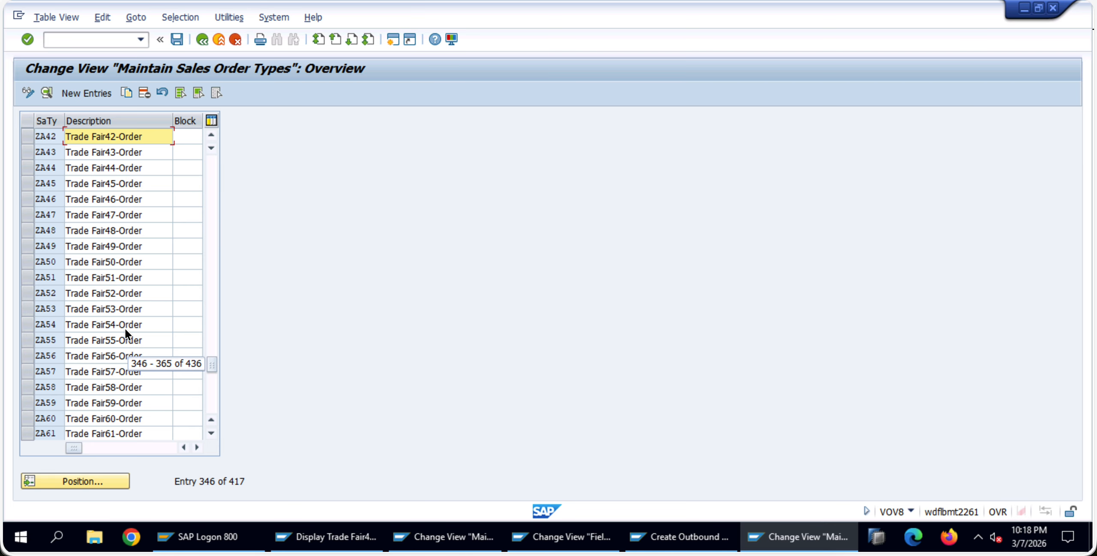
pyautogui.doubleClick(148, 136)
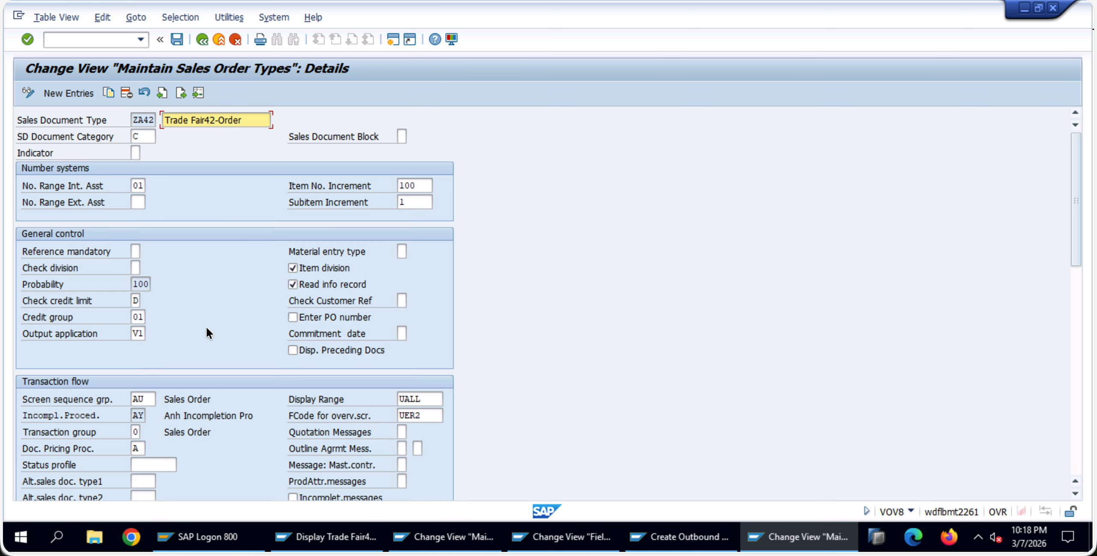
# Read the field help for the lead time in days in ZA42's requested delivery date settings
pyautogui.scroll(-6, 206, 332)
pyautogui.scroll(-5, 207, 333)
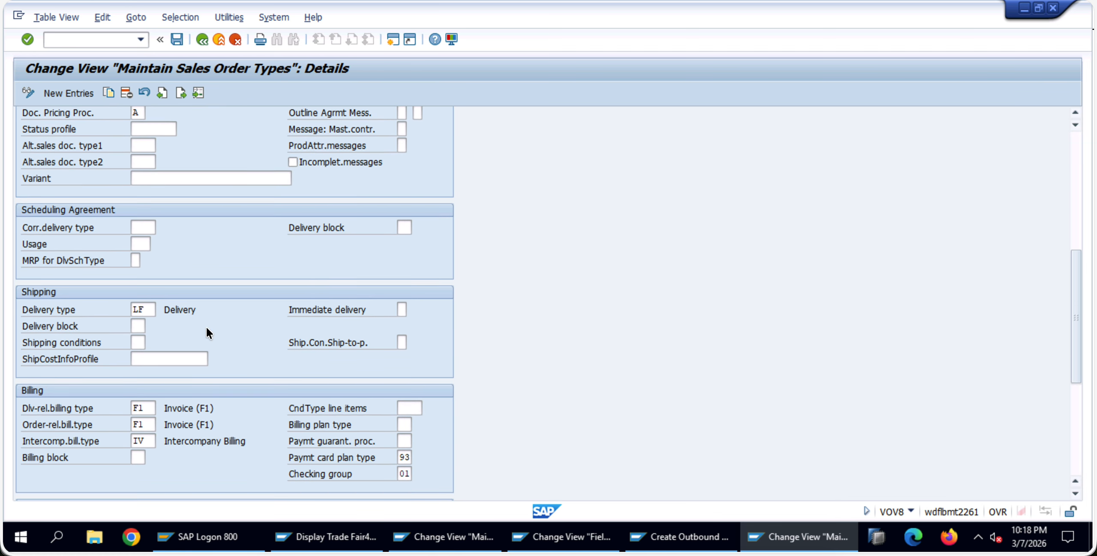
pyautogui.scroll(-4, 207, 333)
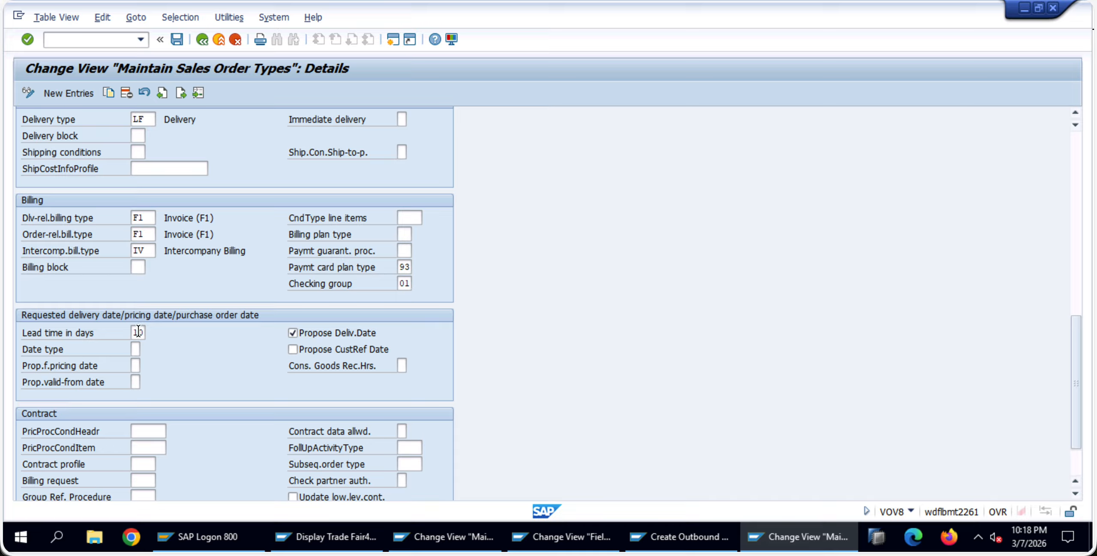
pyautogui.doubleClick(138, 332)
pyautogui.rightClick(74, 334)
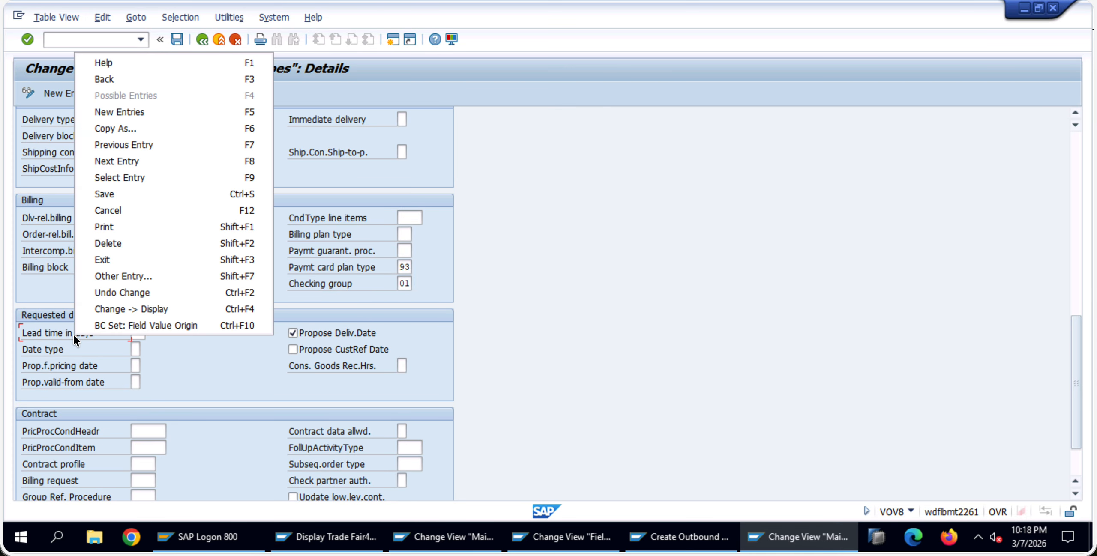
pyautogui.click(158, 61)
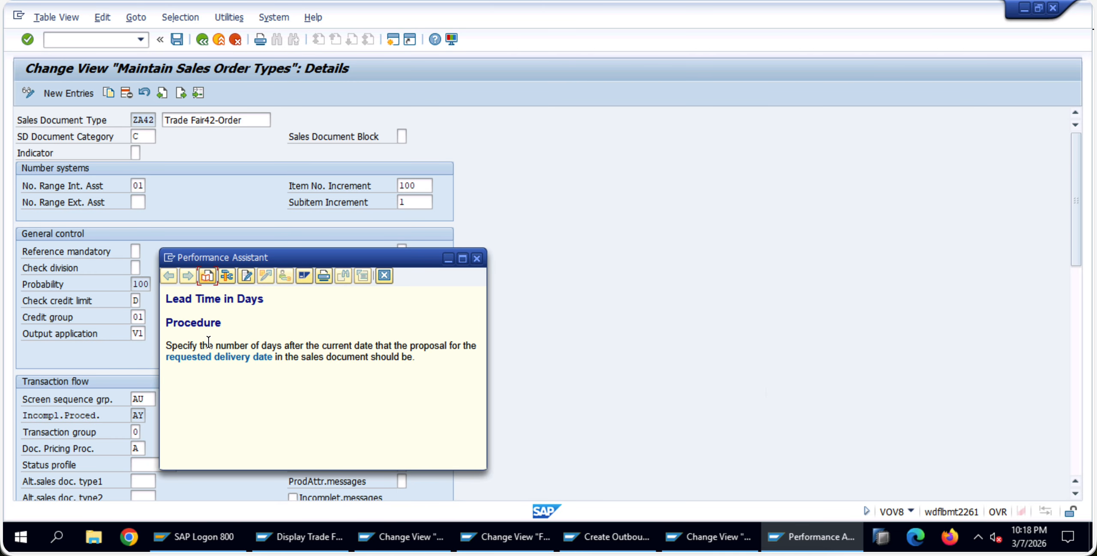
pyautogui.moveTo(209, 346); pyautogui.dragTo(380, 359)
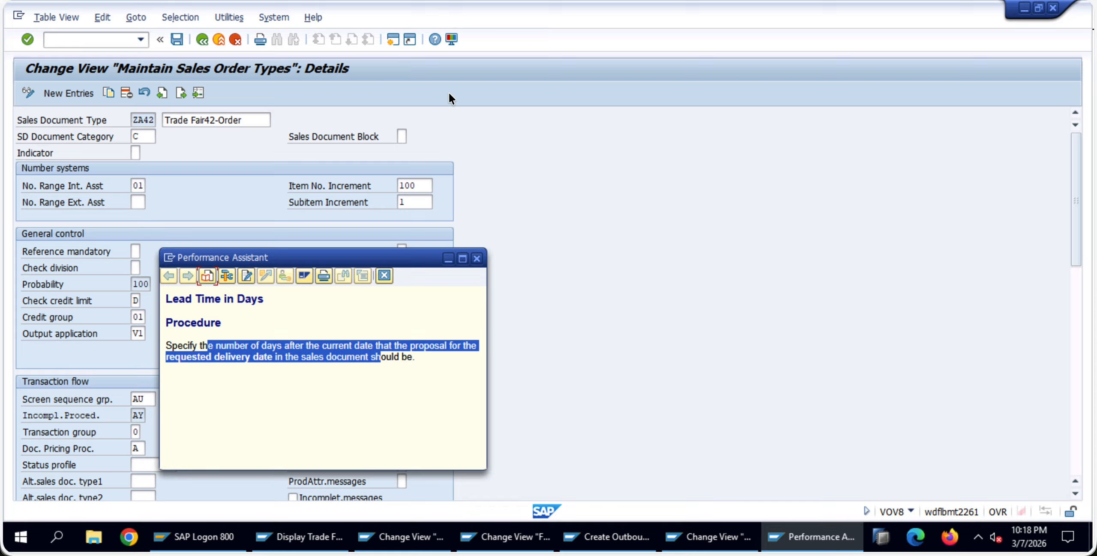
# Leave the displayed Trade Fair42 order, reopen it for changes in VA02, and view its sales data
pyautogui.click(336, 537)
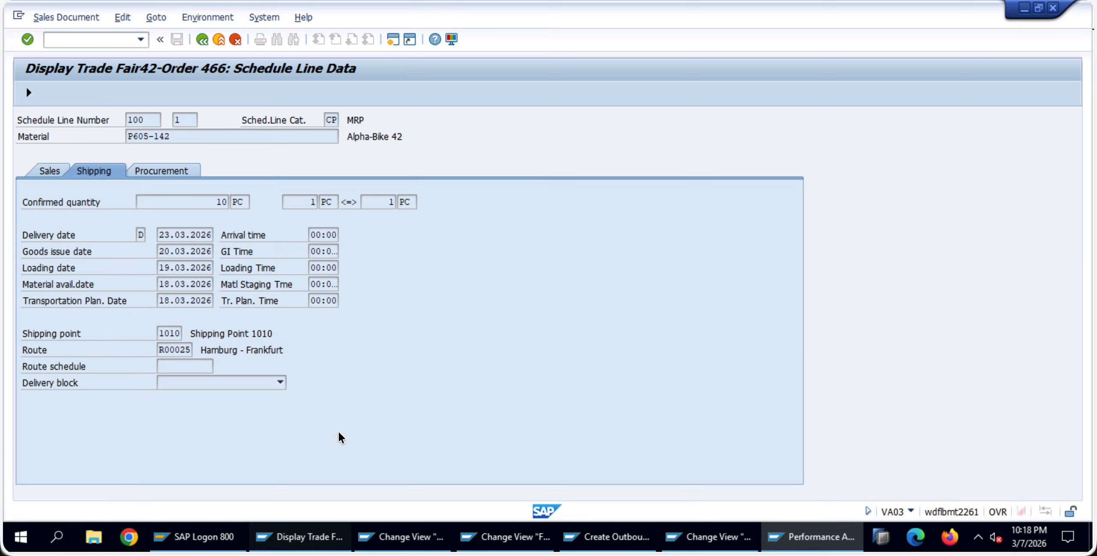
pyautogui.click(219, 39)
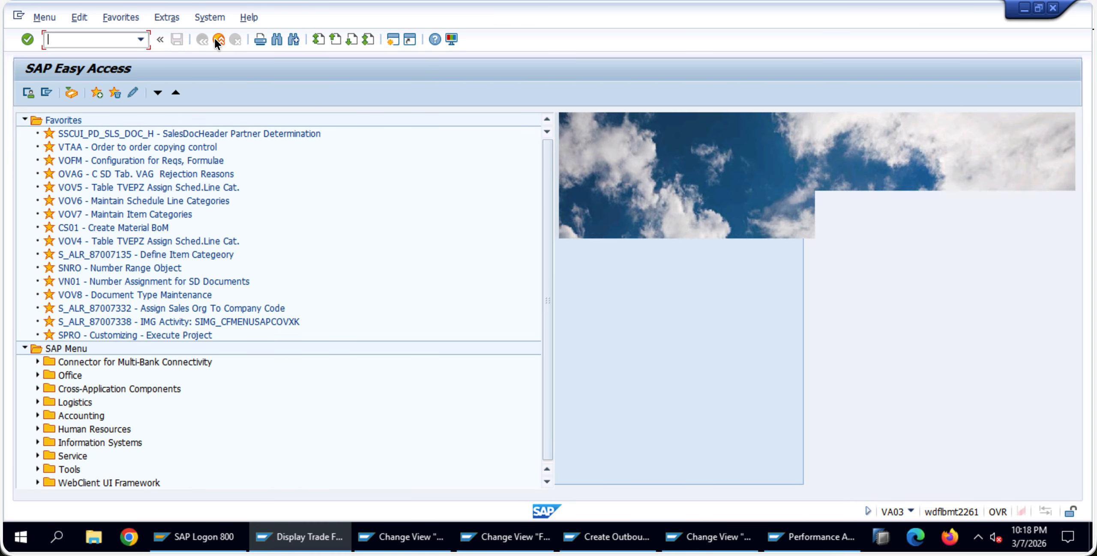
pyautogui.write('va02')
pyautogui.press('Return')
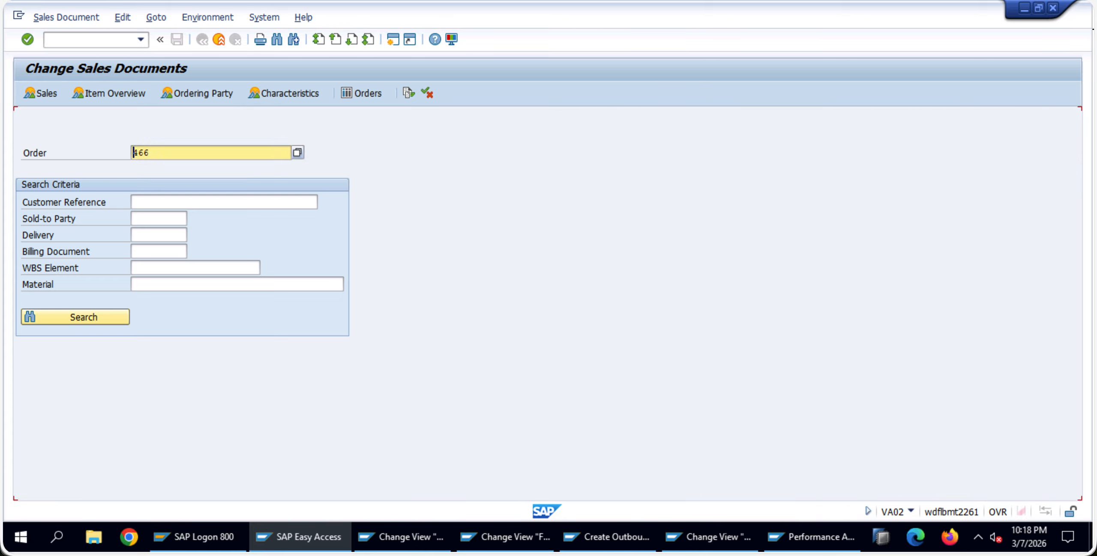
pyautogui.press('Return')
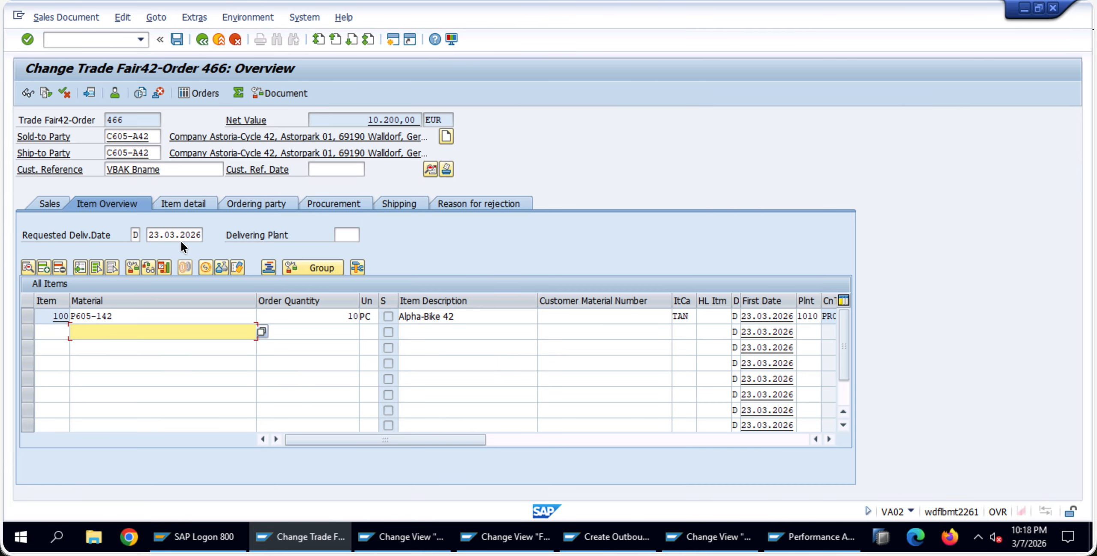
pyautogui.click(57, 201)
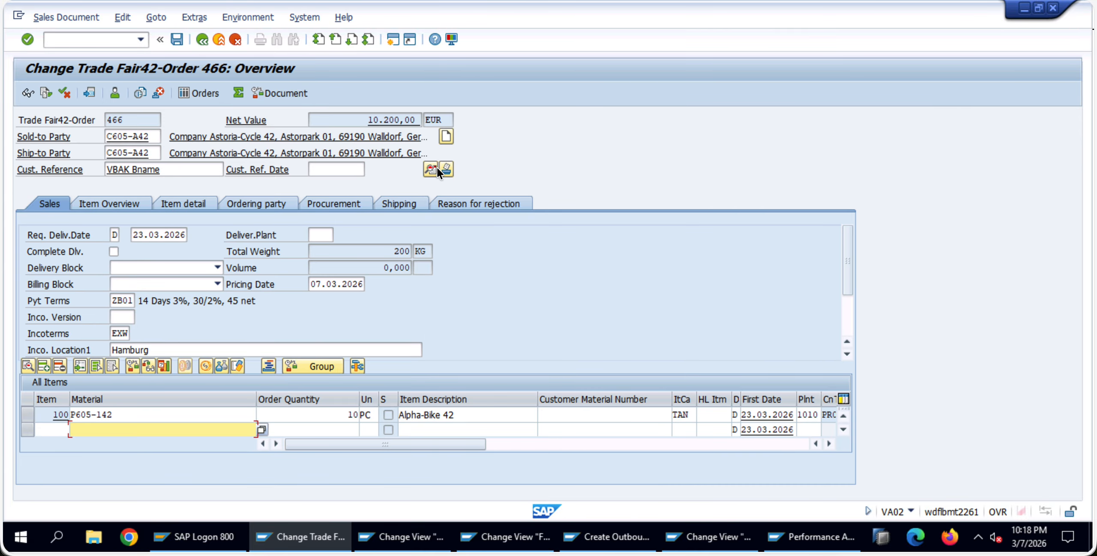
# Try setting the order's pricing date to 23.03.2026 from the calendar, and leave the order without saving
pyautogui.moveTo(311, 285); pyautogui.dragTo(370, 284)
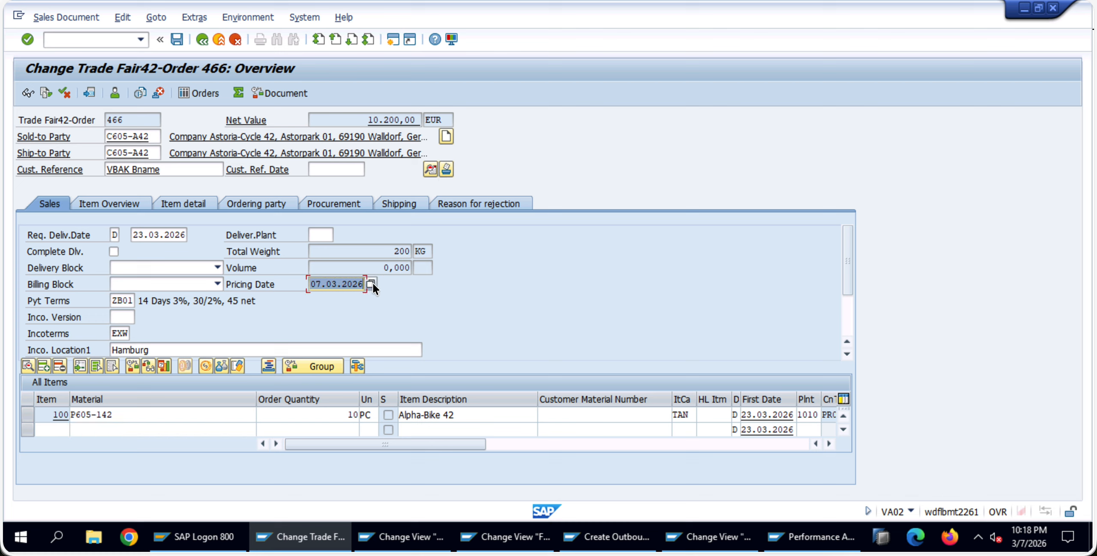
pyautogui.click(371, 284)
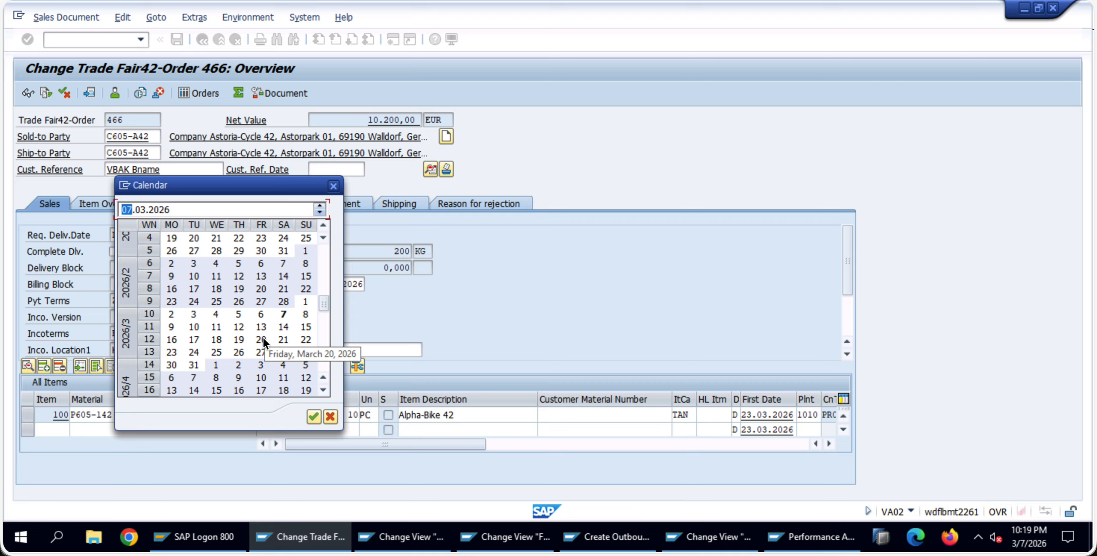
pyautogui.doubleClick(172, 353)
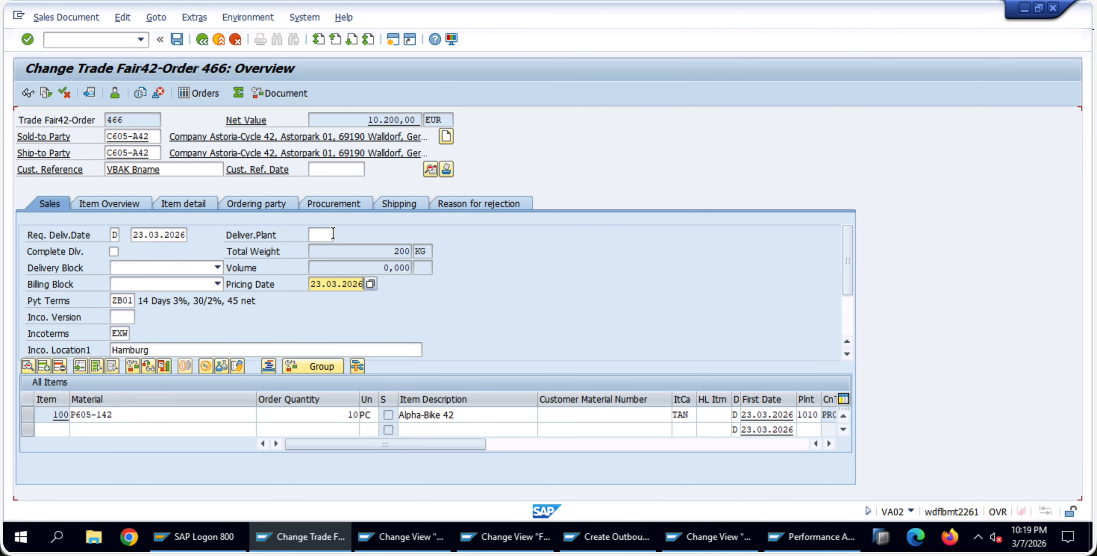
pyautogui.click(201, 39)
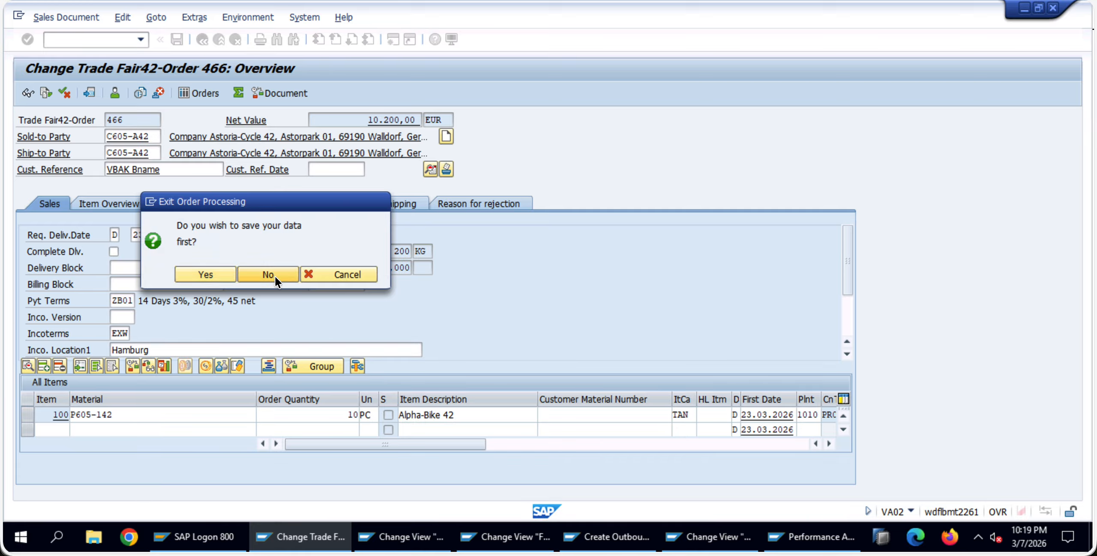
pyautogui.click(274, 276)
# Close the lead time help, change ZA42's lead time in days, and save the sales document type
pyautogui.click(777, 538)
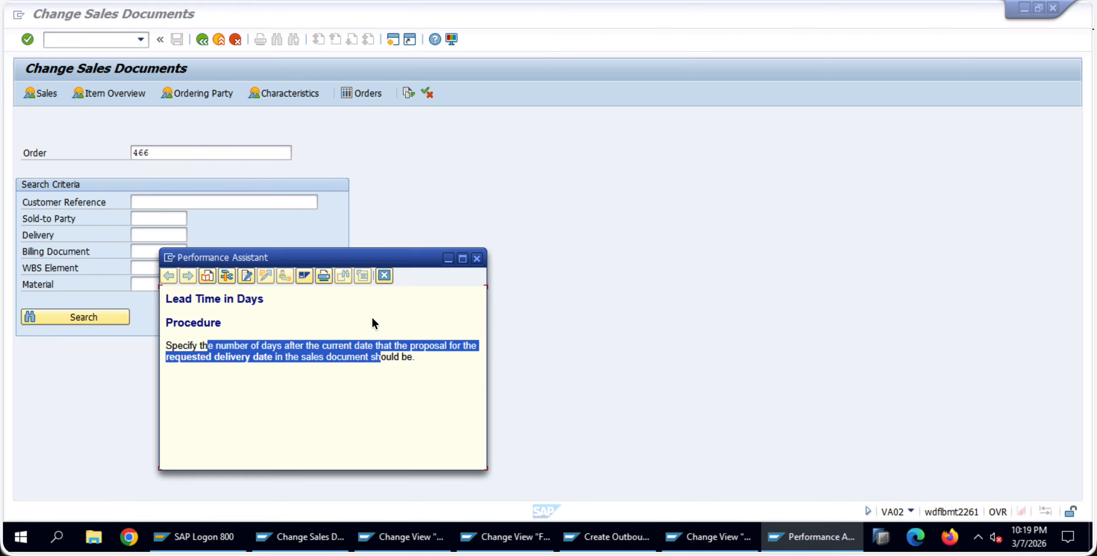
pyautogui.click(477, 258)
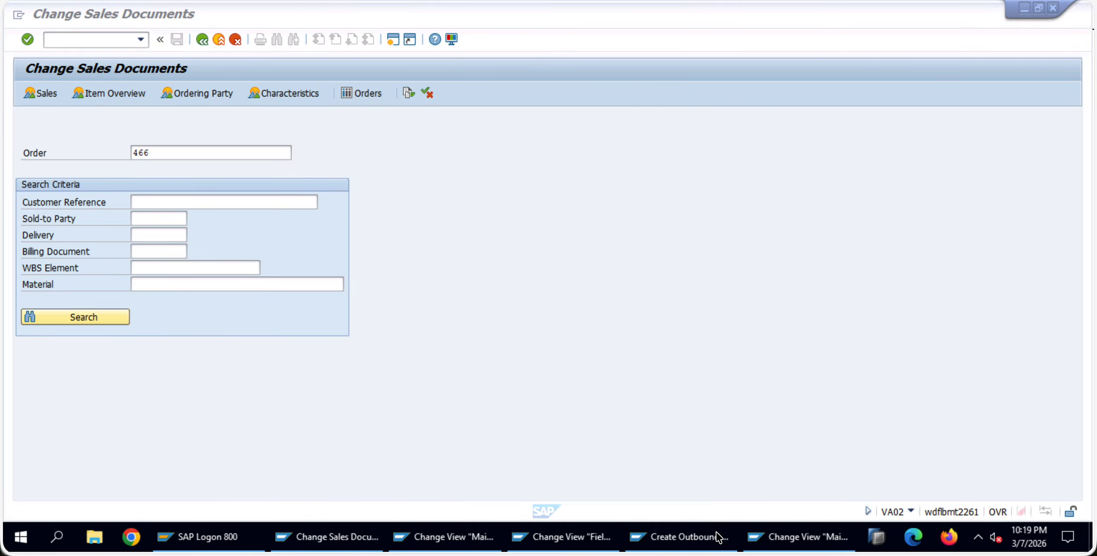
pyautogui.click(797, 537)
pyautogui.scroll(-1, 162, 365)
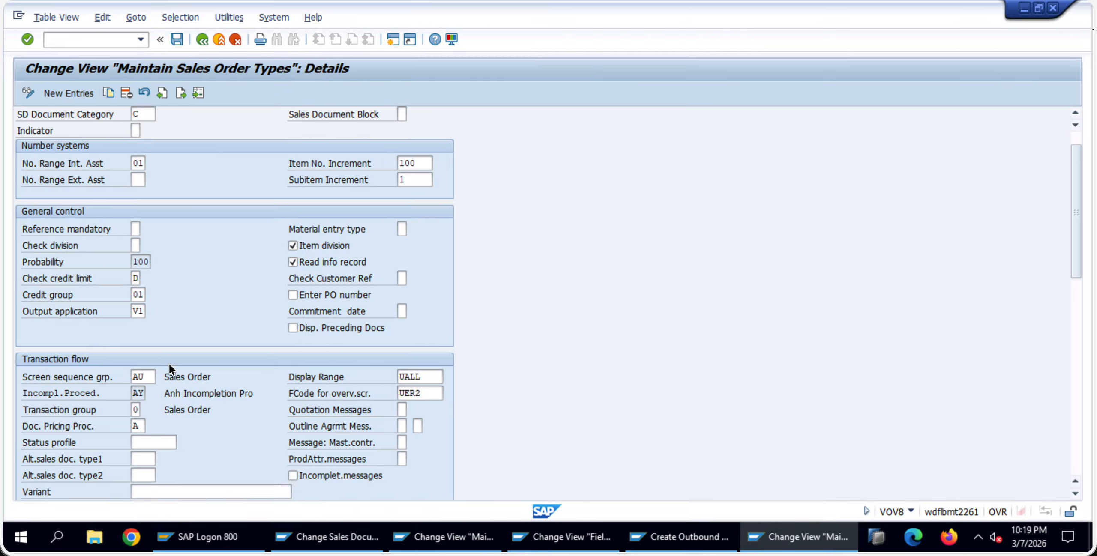
pyautogui.scroll(-12, 170, 352)
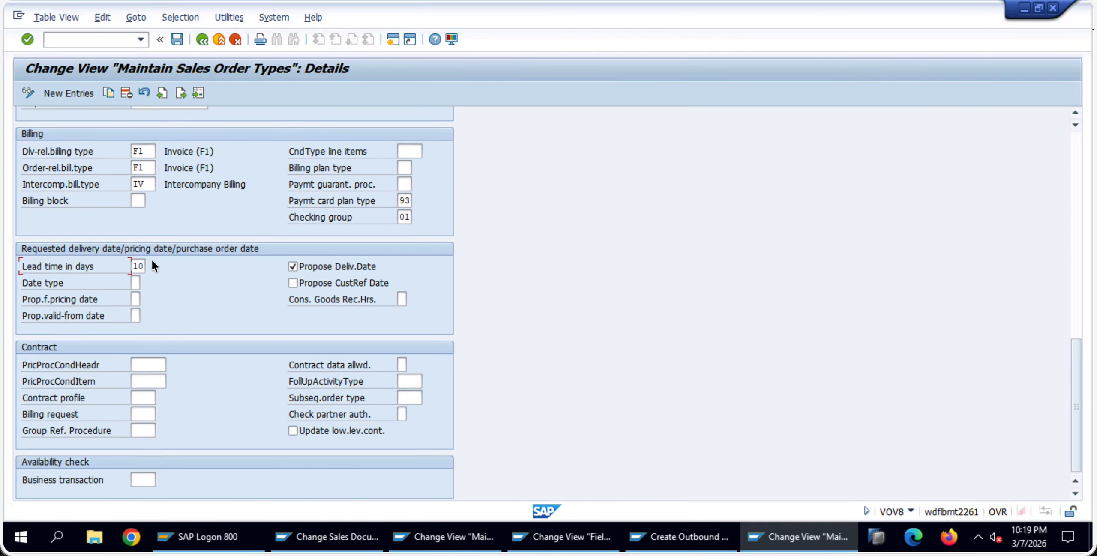
pyautogui.doubleClick(138, 265)
pyautogui.click(177, 40)
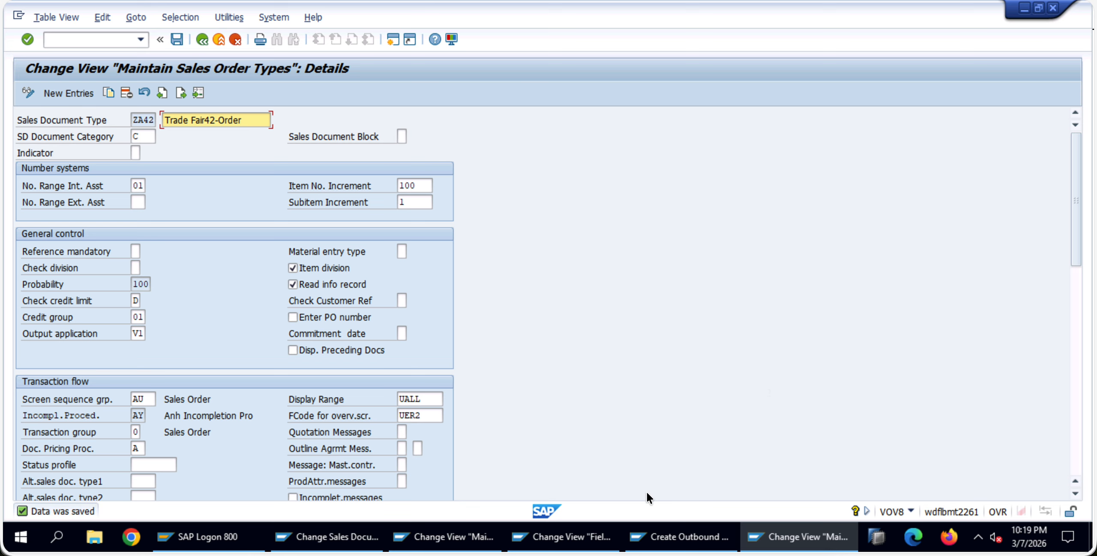
# Reopen the existing Trade Fair42 order in VA02 and check its requested delivery date and pricing date
pyautogui.click(326, 537)
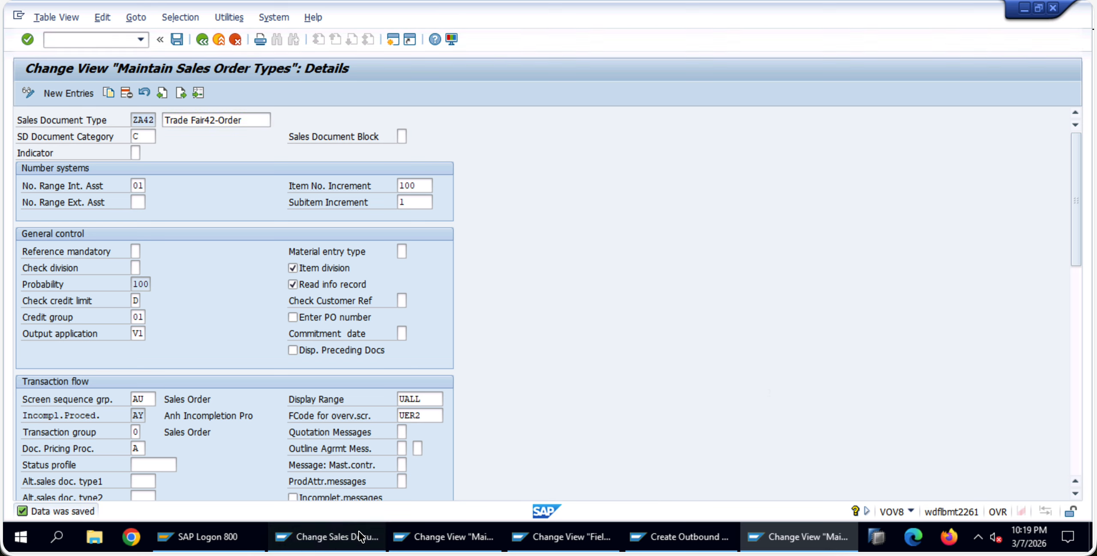
pyautogui.press('Return')
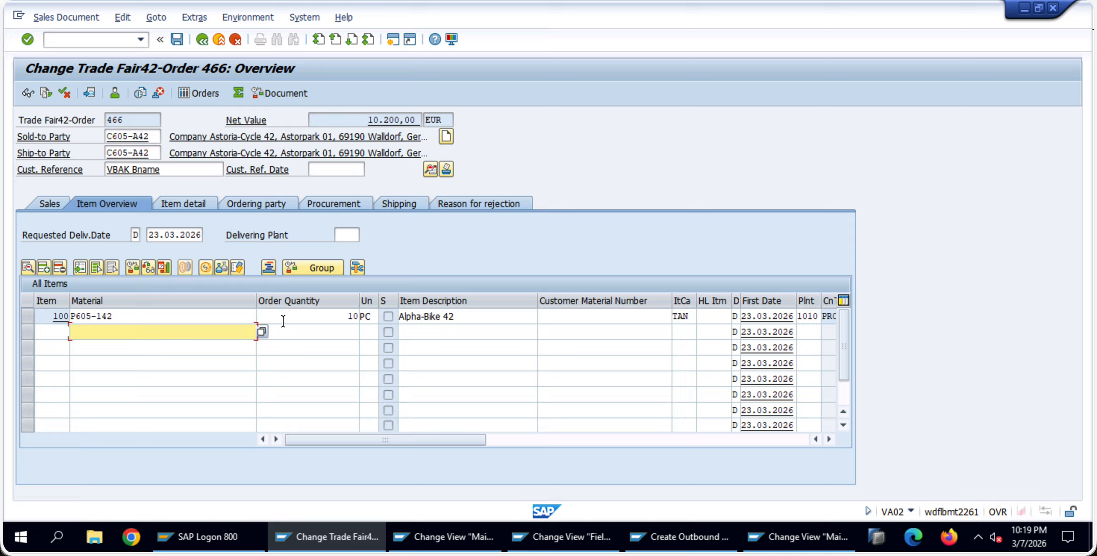
pyautogui.click(52, 204)
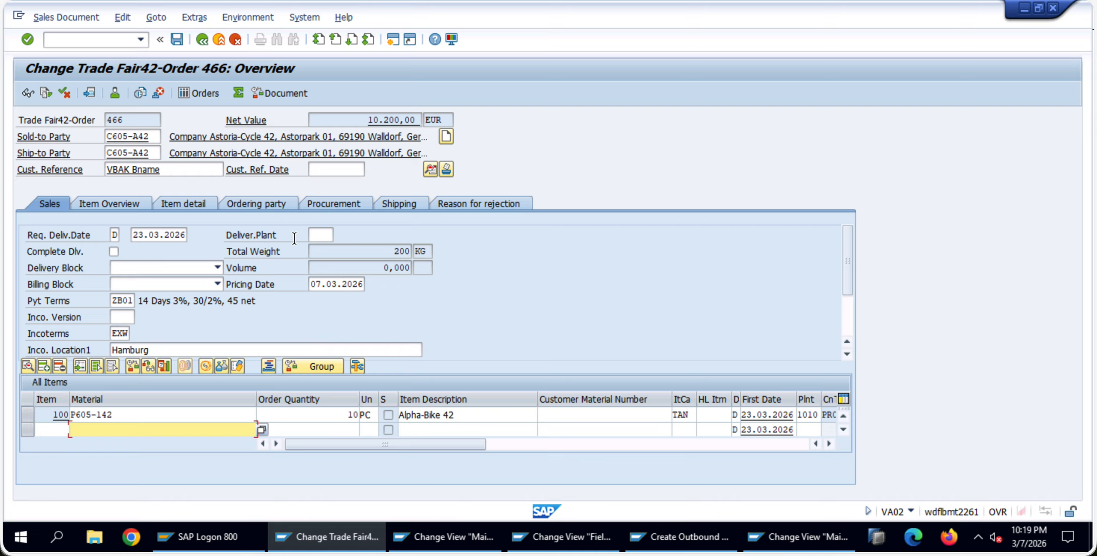
pyautogui.click(355, 287)
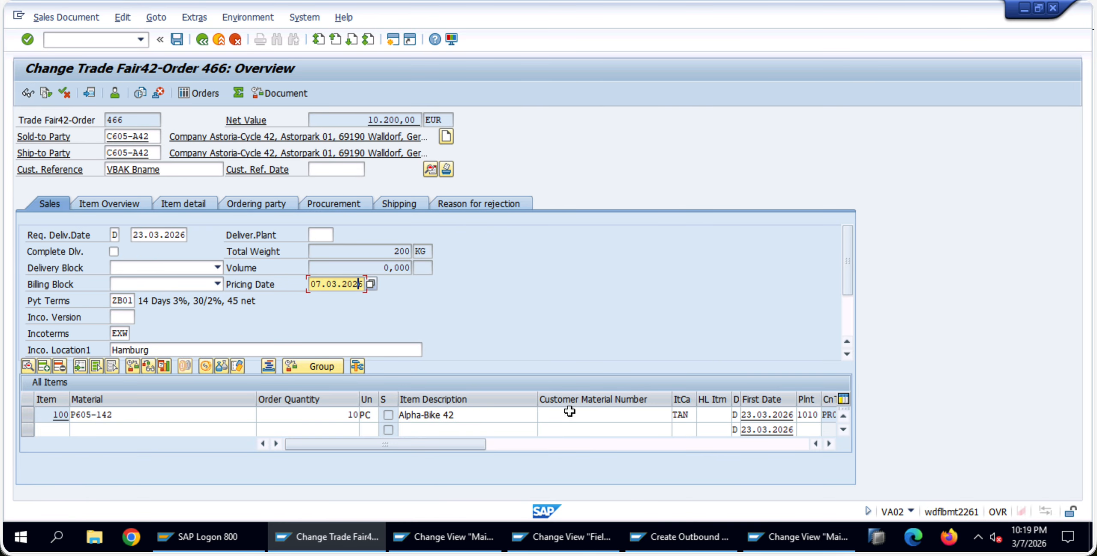
# Count the lead time days in the Windows calendar, marking March 23, 9, 10 and 11, and exit the order
pyautogui.click(1016, 540)
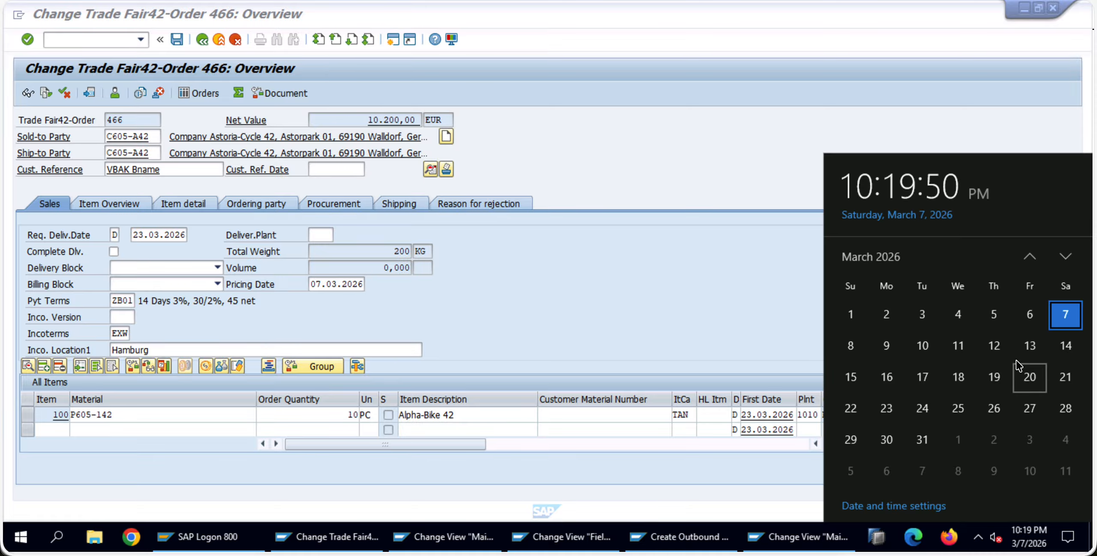
pyautogui.click(896, 411)
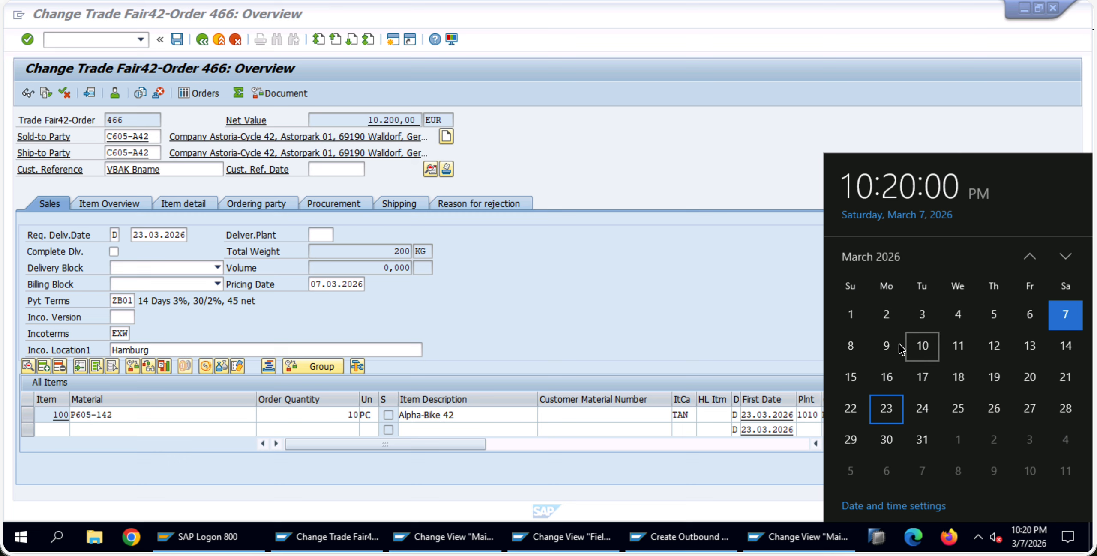
pyautogui.click(887, 348)
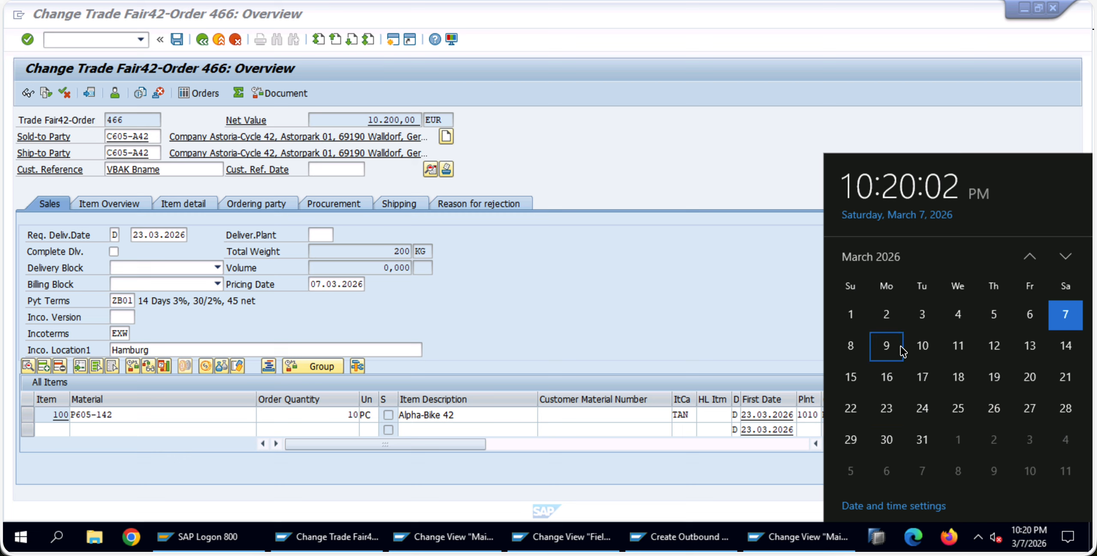
pyautogui.click(924, 352)
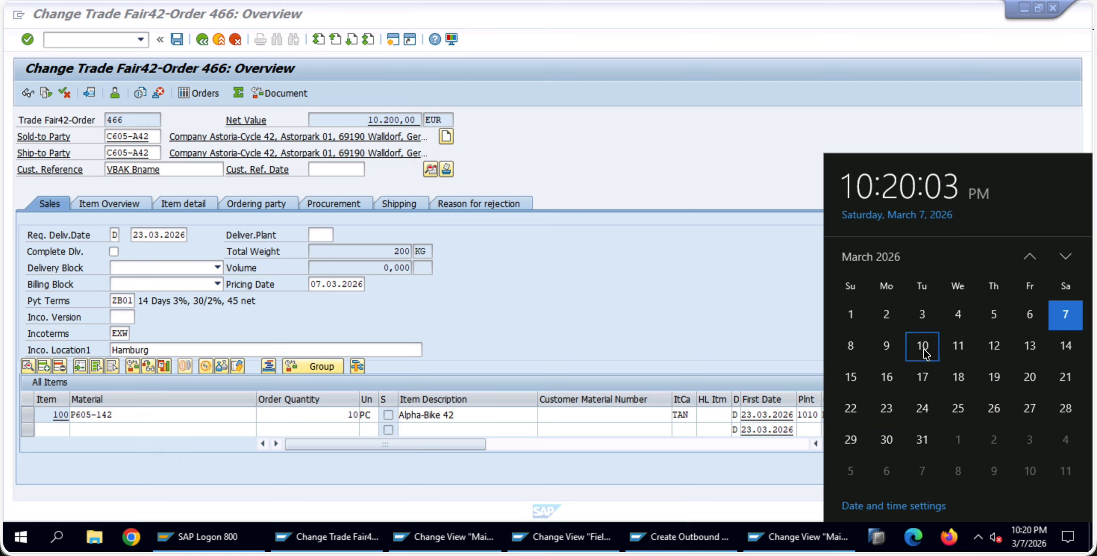
pyautogui.click(951, 356)
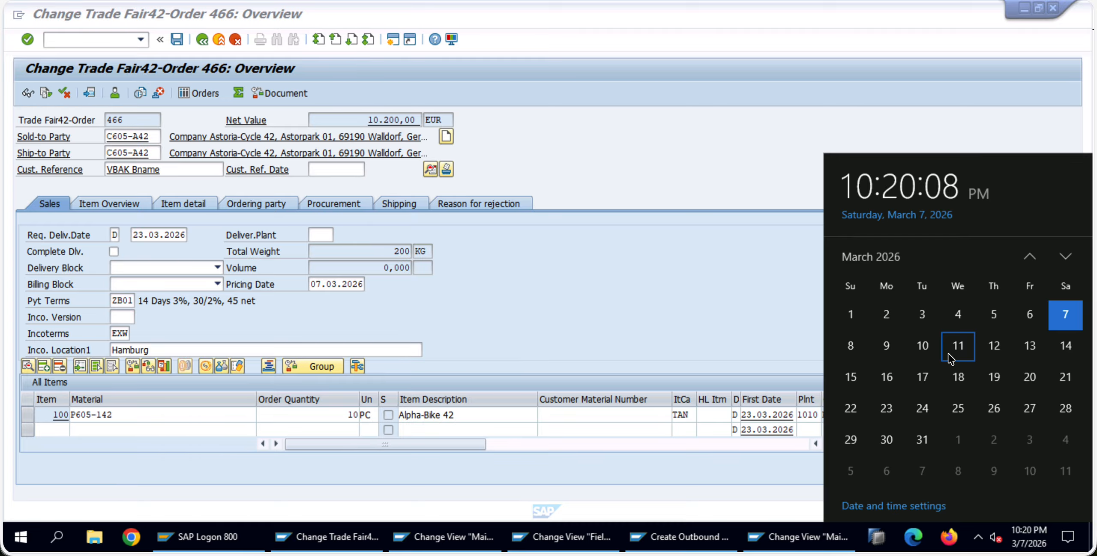
pyautogui.click(238, 45)
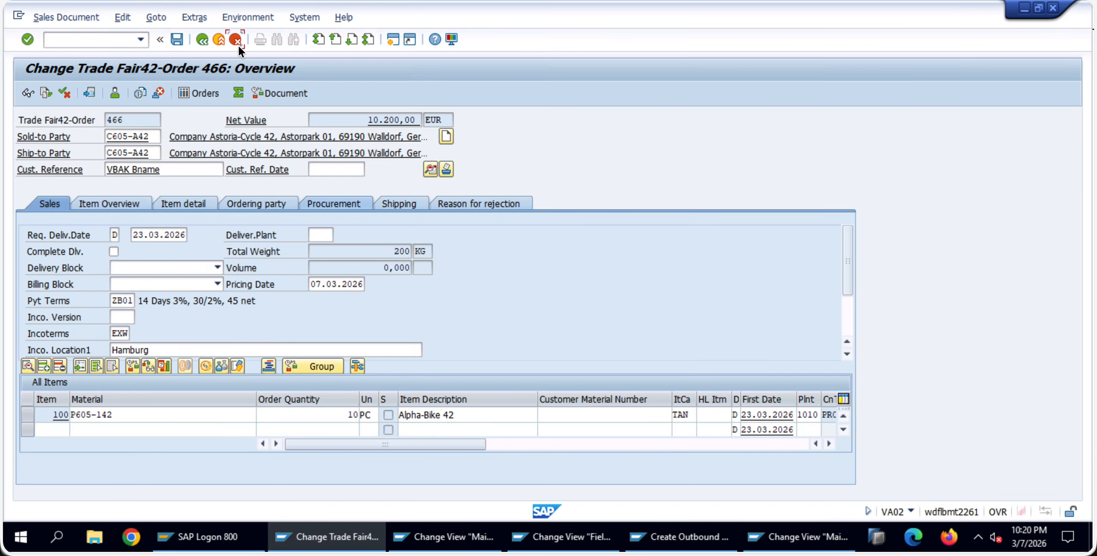
pyautogui.click(231, 45)
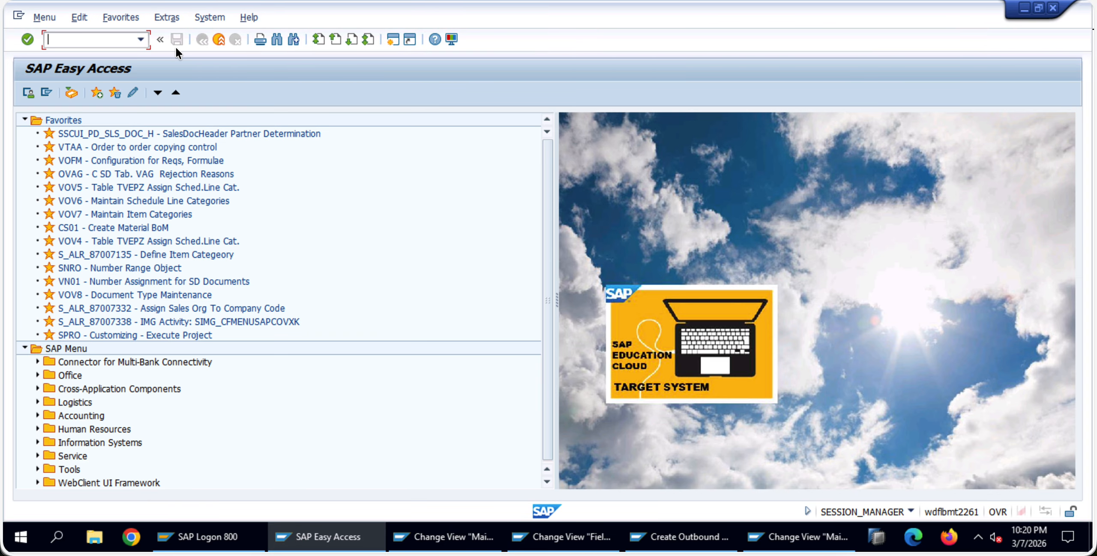
# Start a new Trade Fair42 order in VA01, entering the sold-to party number and the customer reference VBAK Bname
pyautogui.write('va01')
pyautogui.press('Return')
pyautogui.press('Return')
pyautogui.click(129, 136)
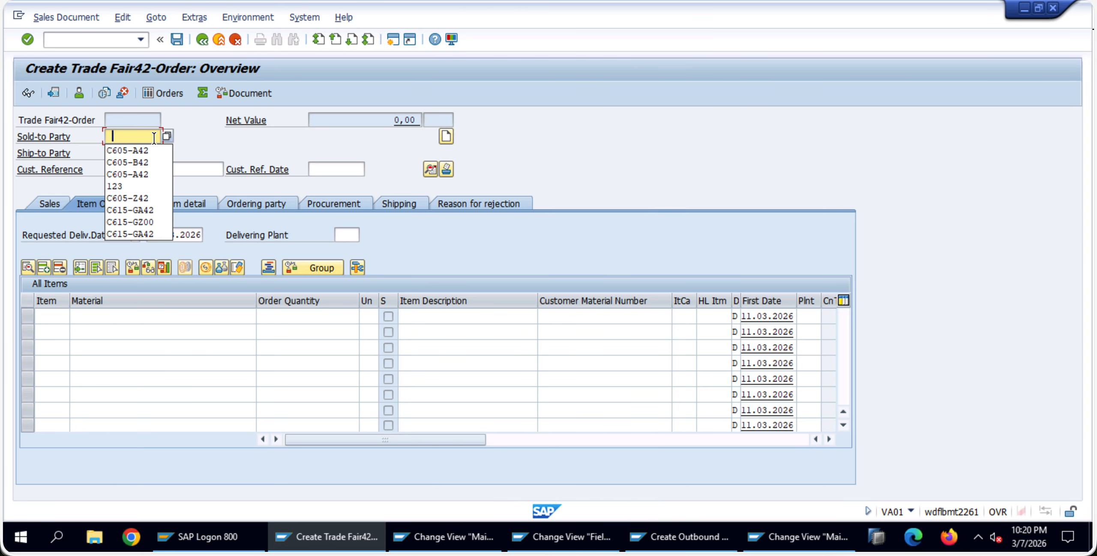
pyautogui.click(140, 159)
pyautogui.press('BackSpace')
pyautogui.press('BackSpace')
pyautogui.press('BackSpace')
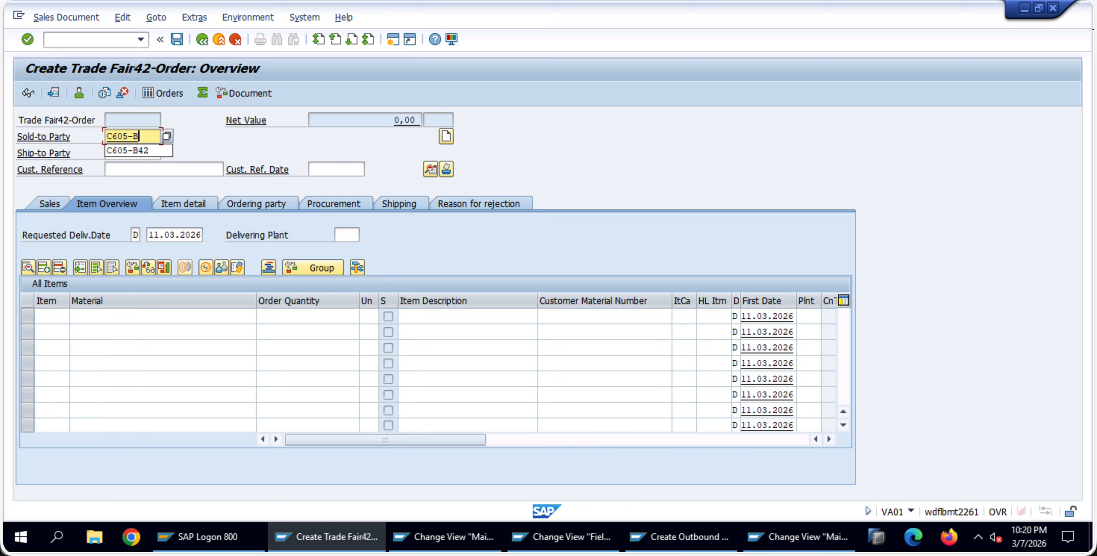
pyautogui.write('A42')
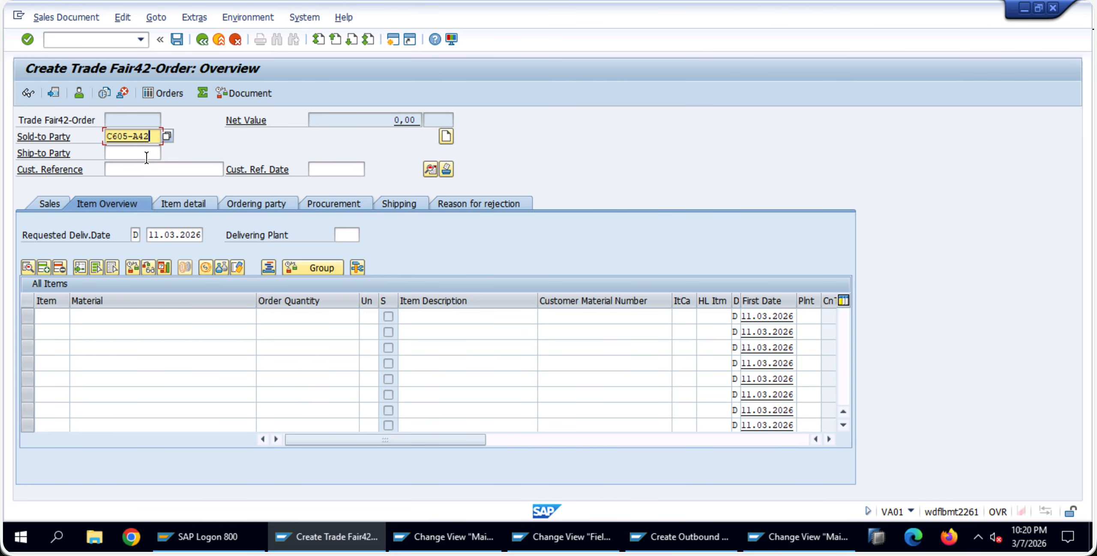
pyautogui.click(152, 170)
pyautogui.click(154, 182)
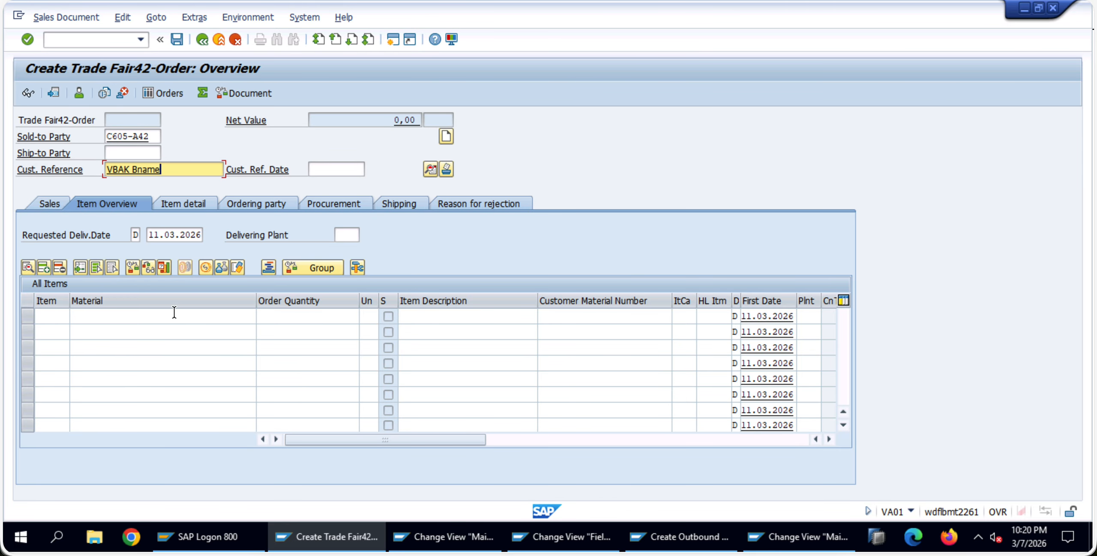
# Add material P605-142 with an order quantity of 10 as the order's first item
pyautogui.click(176, 319)
pyautogui.click(184, 336)
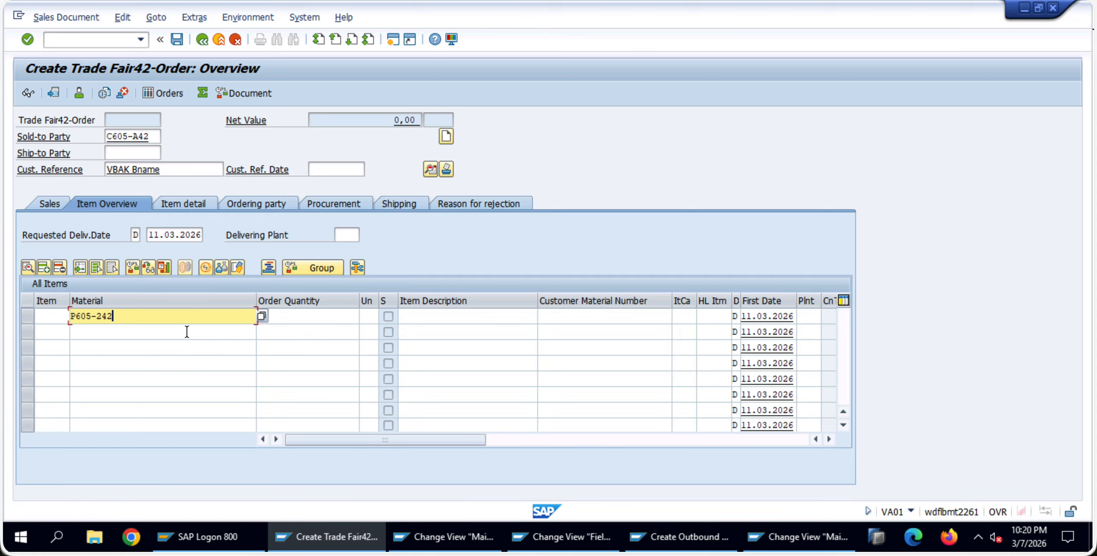
pyautogui.press('BackSpace')
pyautogui.press('BackSpace')
pyautogui.press('BackSpace')
pyautogui.write('142')
pyautogui.click(301, 320)
pyautogui.write('10')
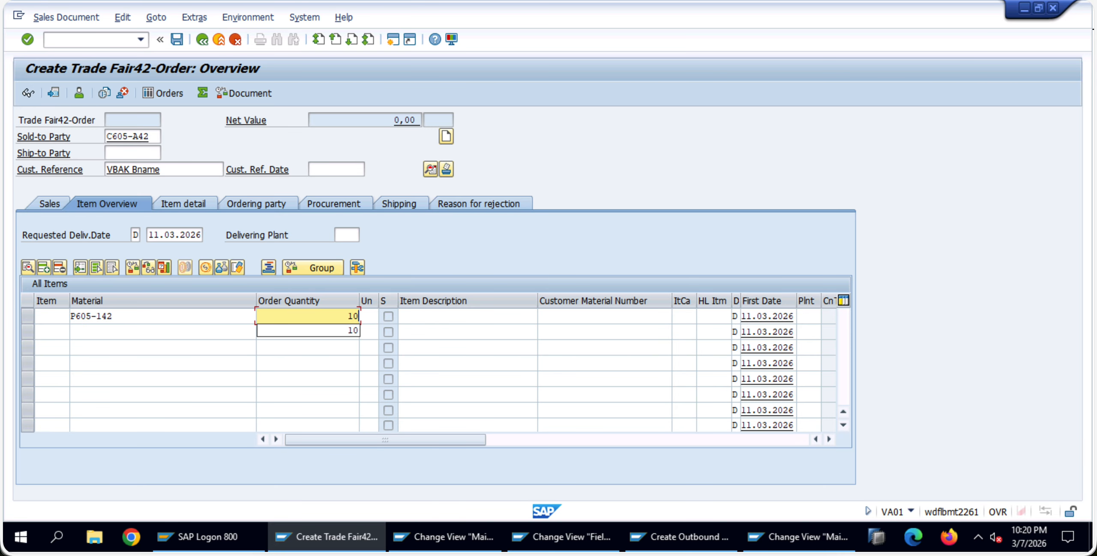
# Check the order's requested delivery date in its sales data and count the lead time up to March 11 in the Windows calendar
pyautogui.click(47, 206)
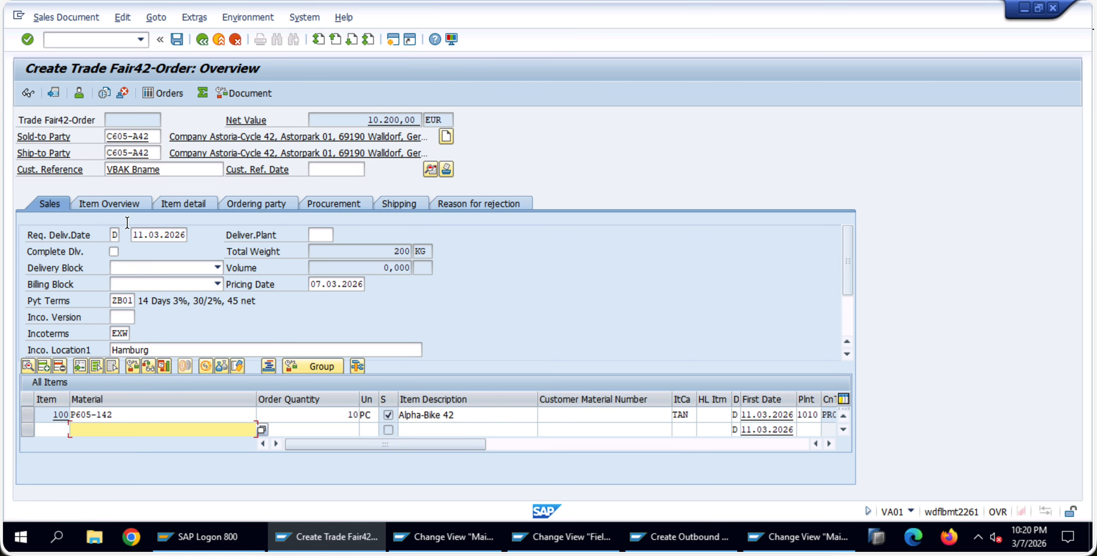
pyautogui.doubleClick(136, 235)
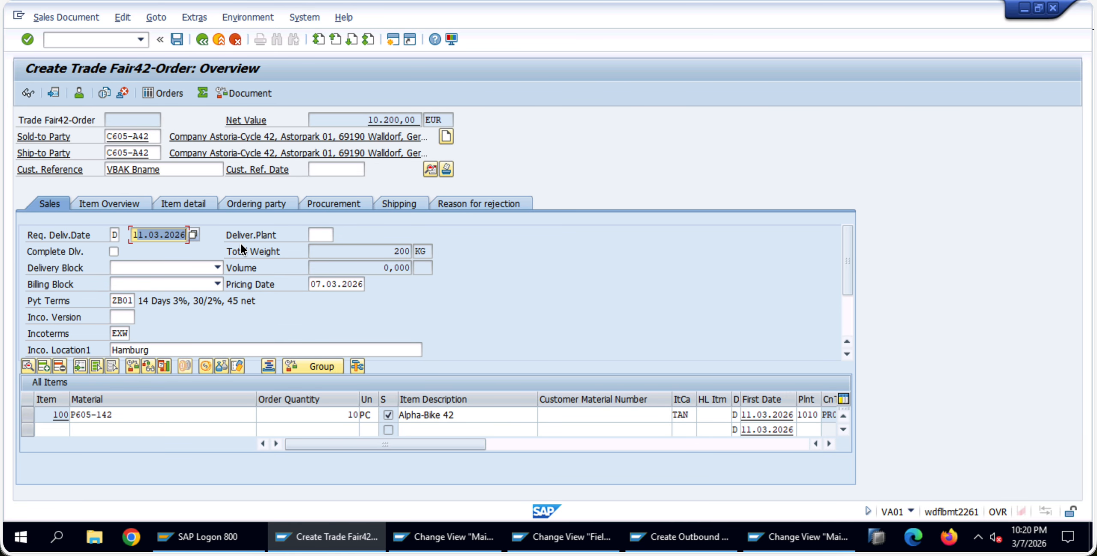
pyautogui.click(1029, 536)
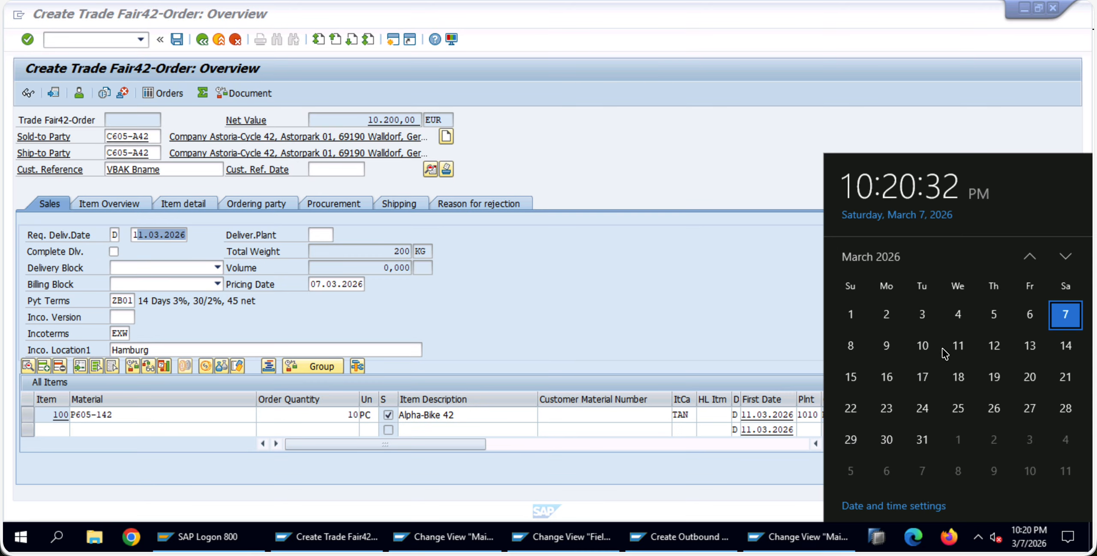
pyautogui.click(889, 352)
pyautogui.click(910, 354)
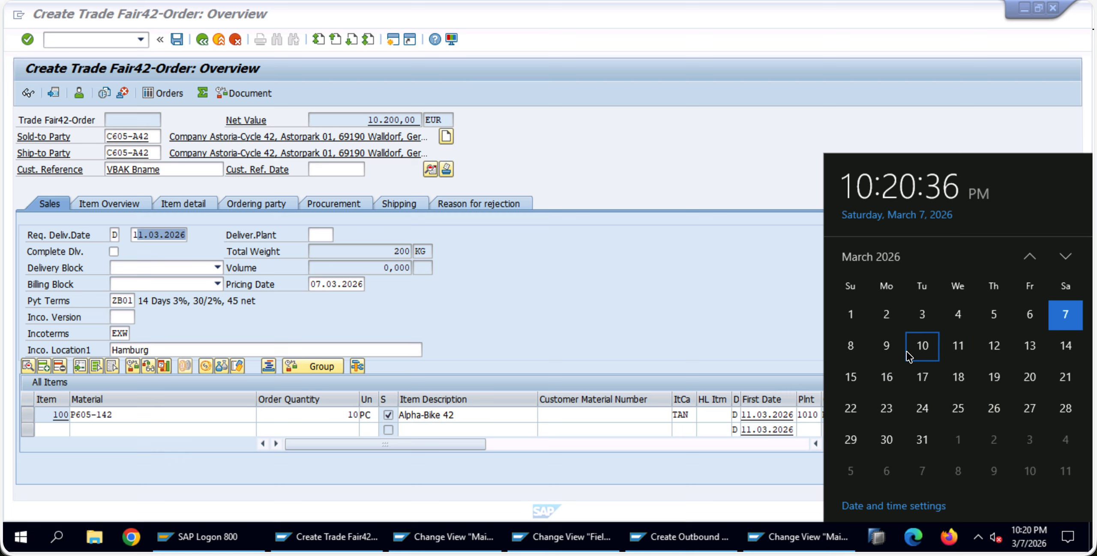
pyautogui.click(959, 347)
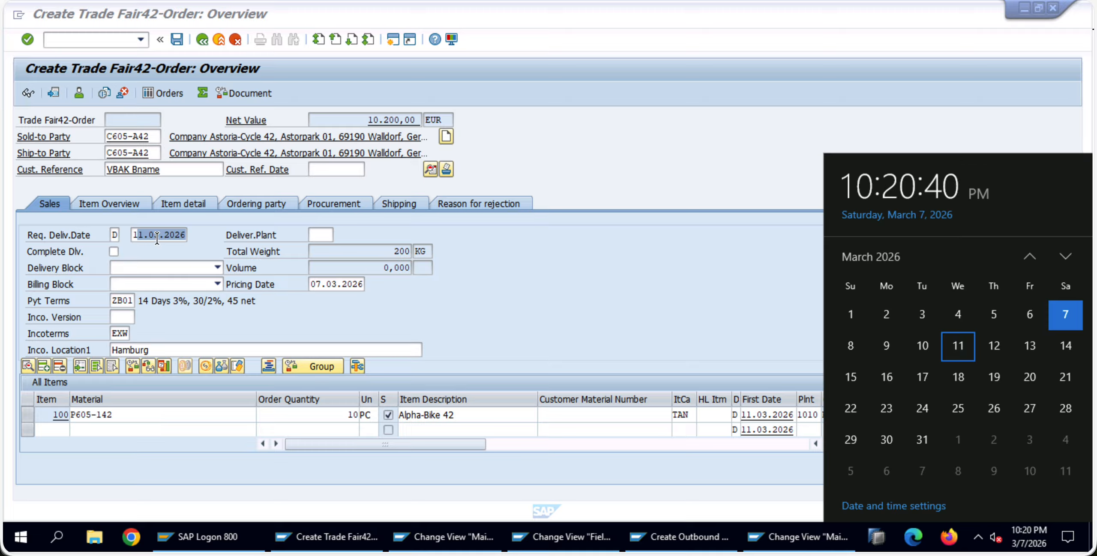
pyautogui.click(272, 310)
# Check item 100's availability and examine its ATP quantities, including stock receipts, requirements and the cumulative ATP quantity
pyautogui.click(32, 414)
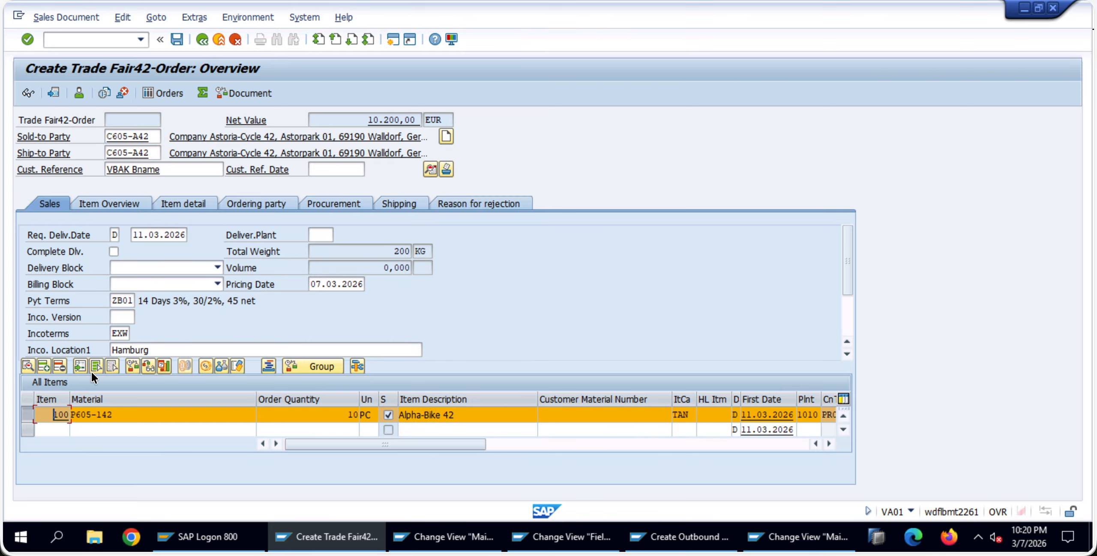
pyautogui.click(133, 366)
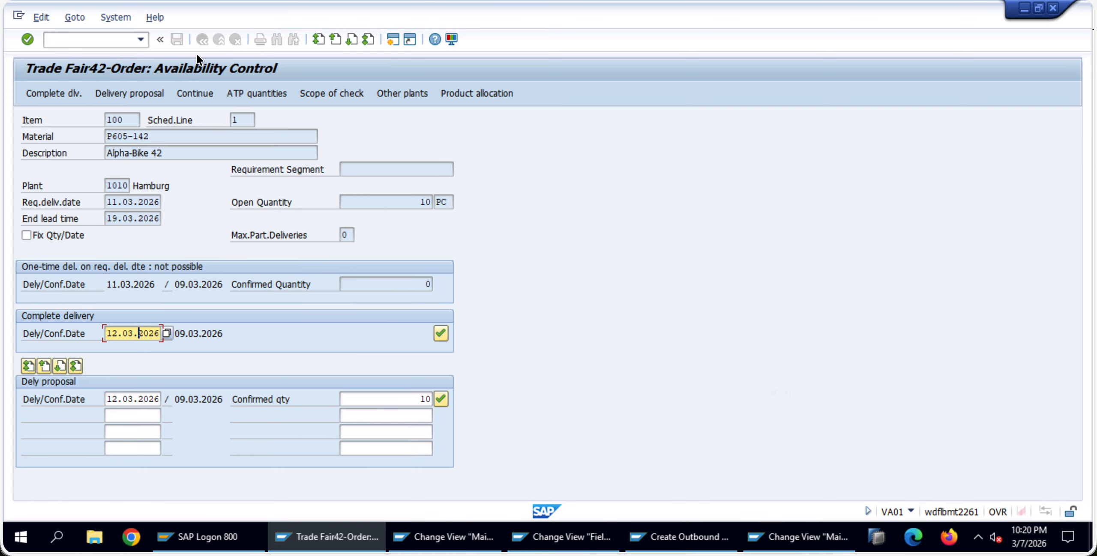
pyautogui.click(252, 92)
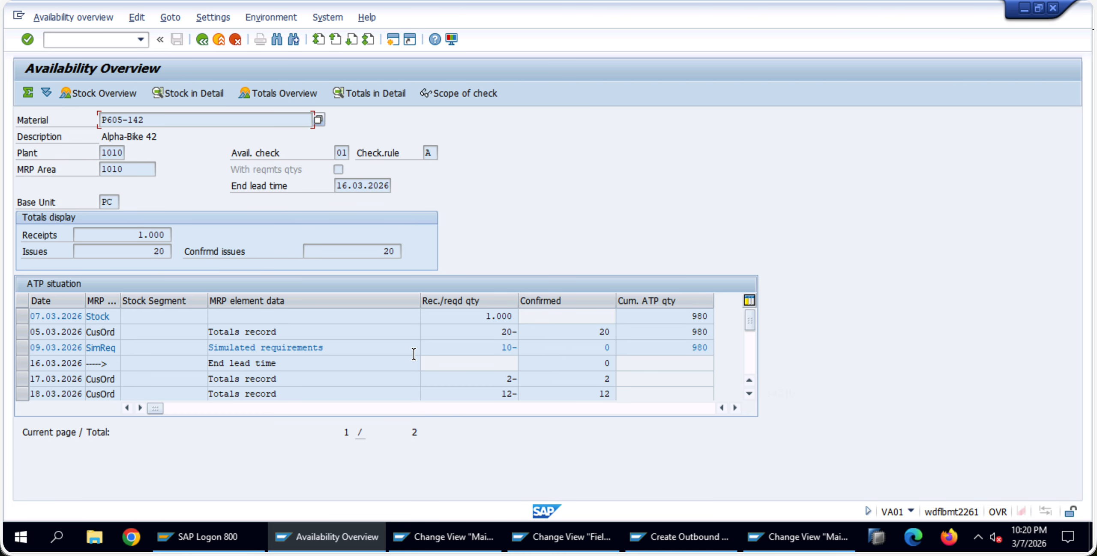
pyautogui.doubleClick(501, 315)
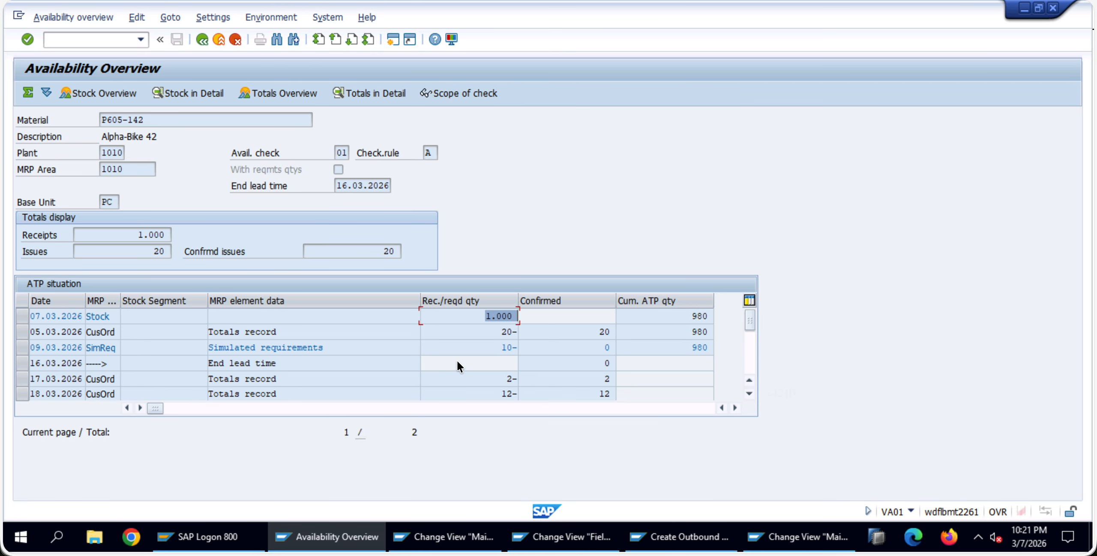
pyautogui.scroll(-2, 511, 379)
pyautogui.scroll(1, 511, 379)
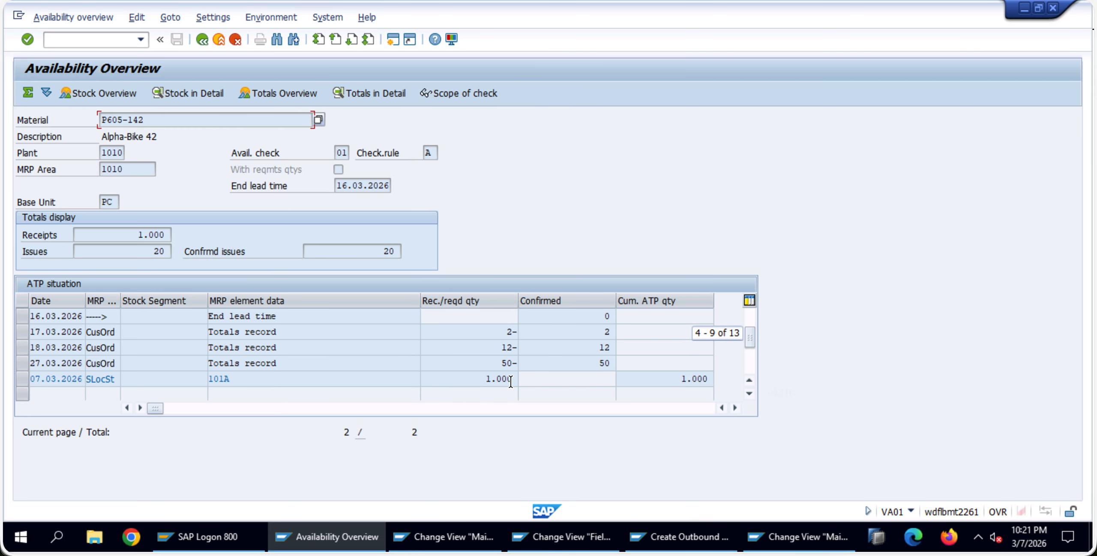
pyautogui.scroll(1, 511, 382)
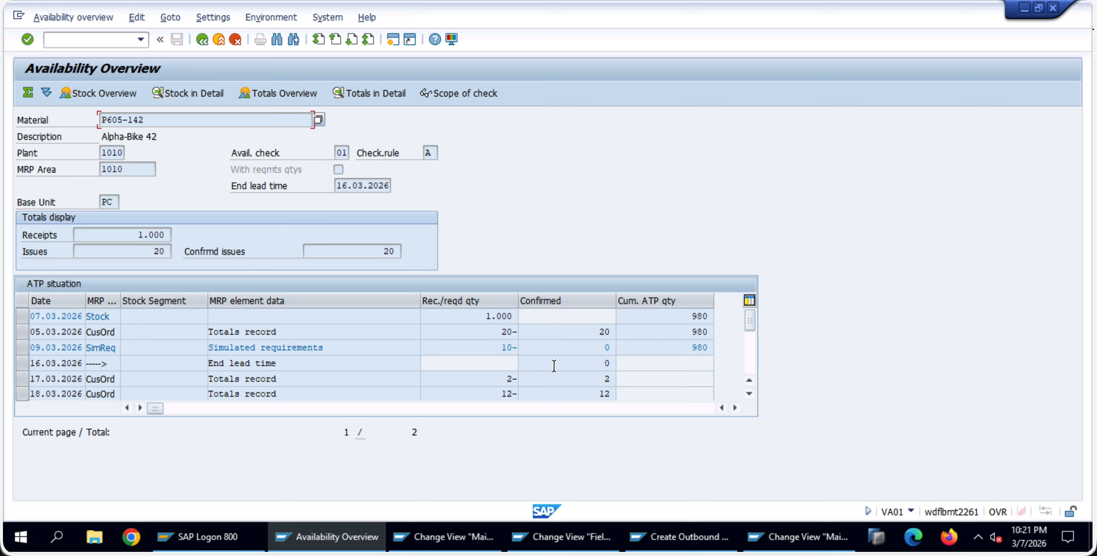
pyautogui.click(749, 394)
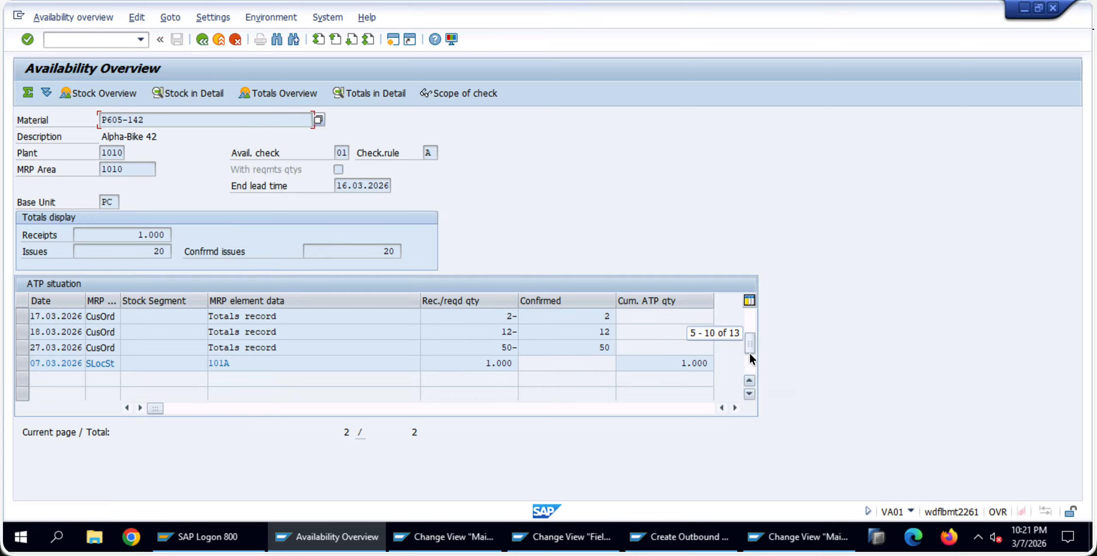
pyautogui.moveTo(755, 348); pyautogui.dragTo(758, 316)
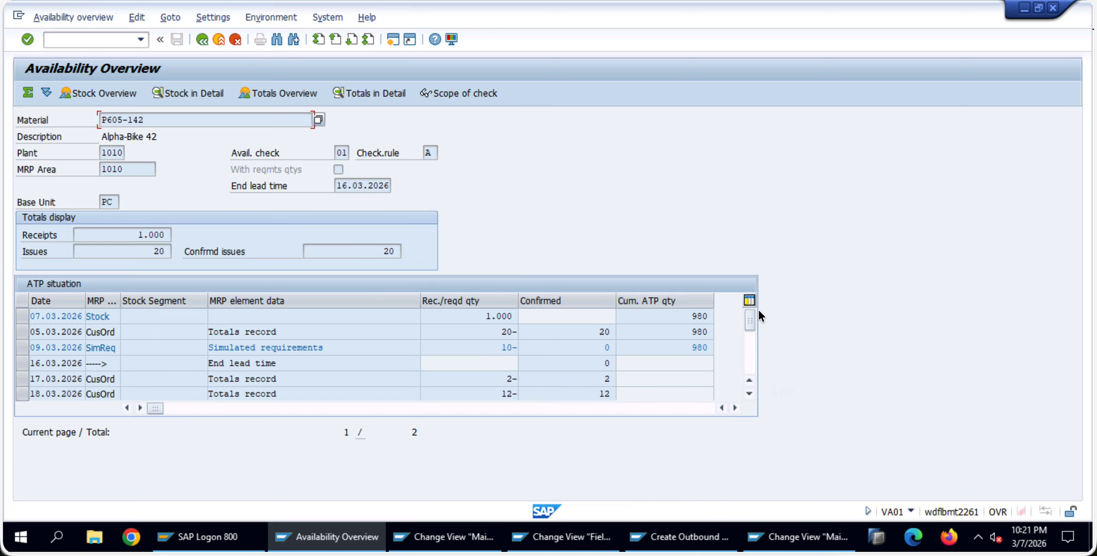
pyautogui.doubleClick(703, 317)
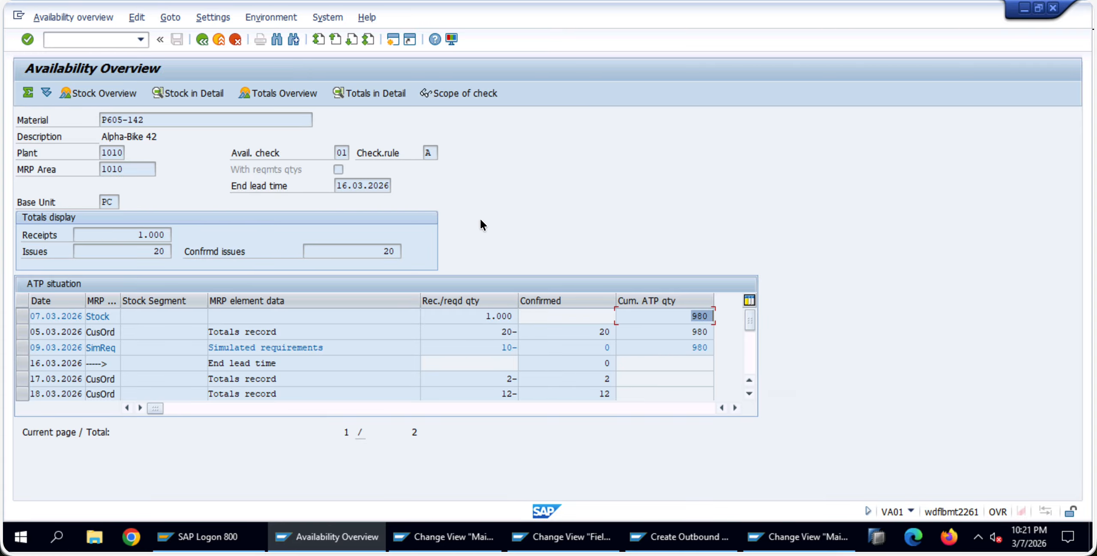
pyautogui.click(201, 39)
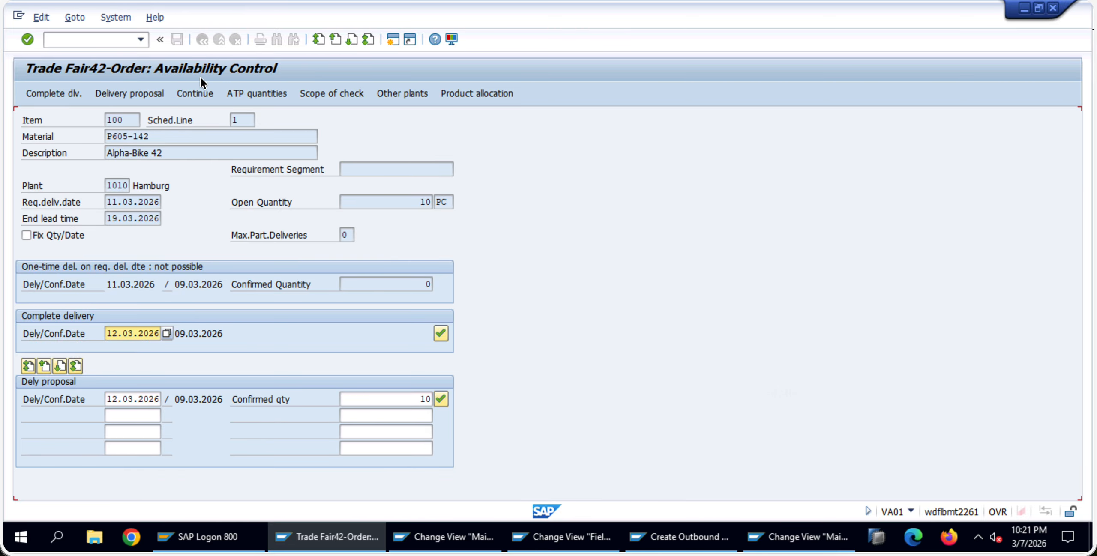
# Choose complete delivery for item 100 and review the delivery dates and confirmed quantities in its schedule lines
pyautogui.click(76, 92)
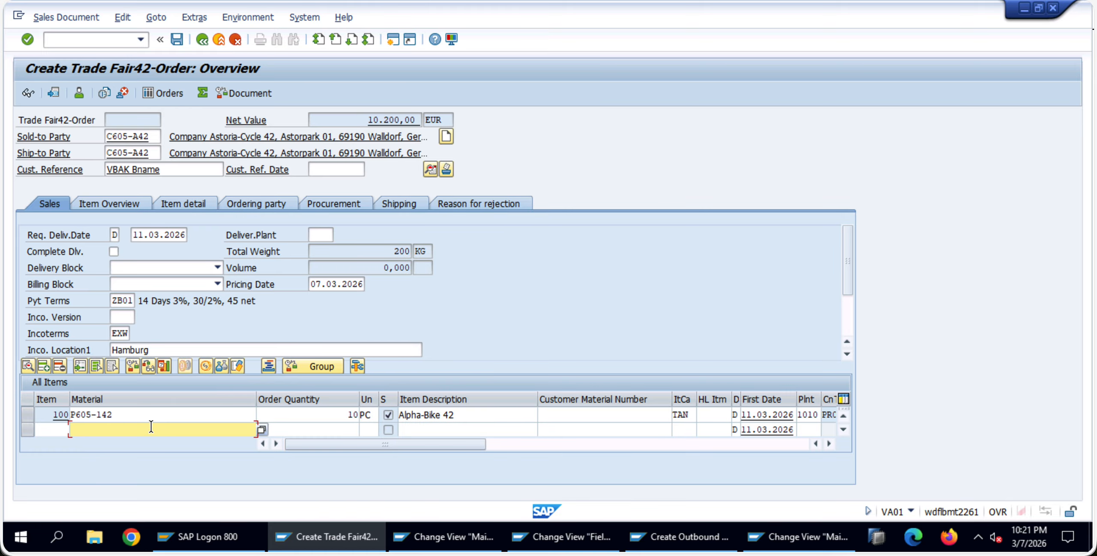
pyautogui.click(27, 415)
pyautogui.doubleClick(100, 415)
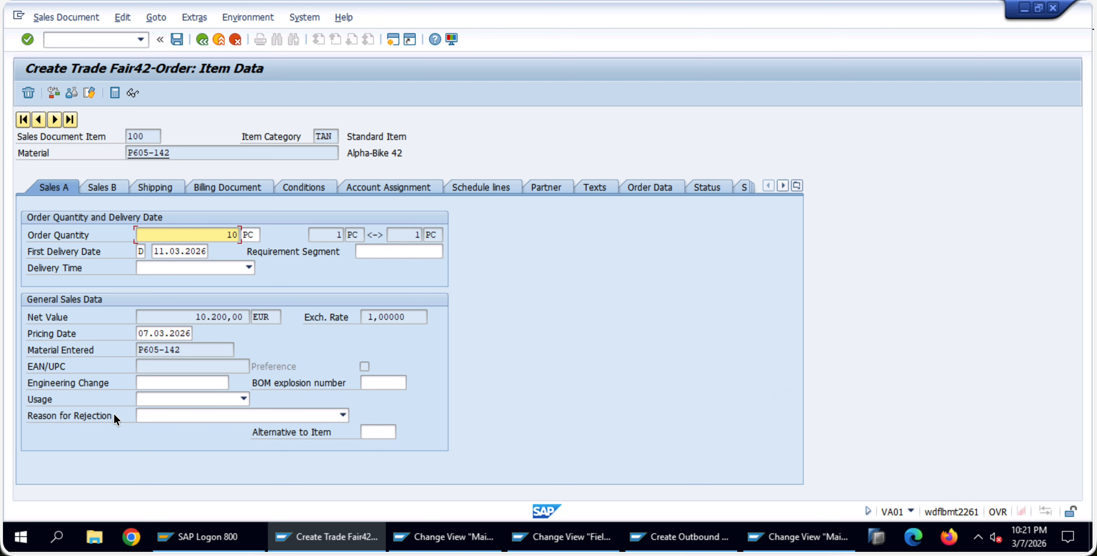
pyautogui.click(468, 187)
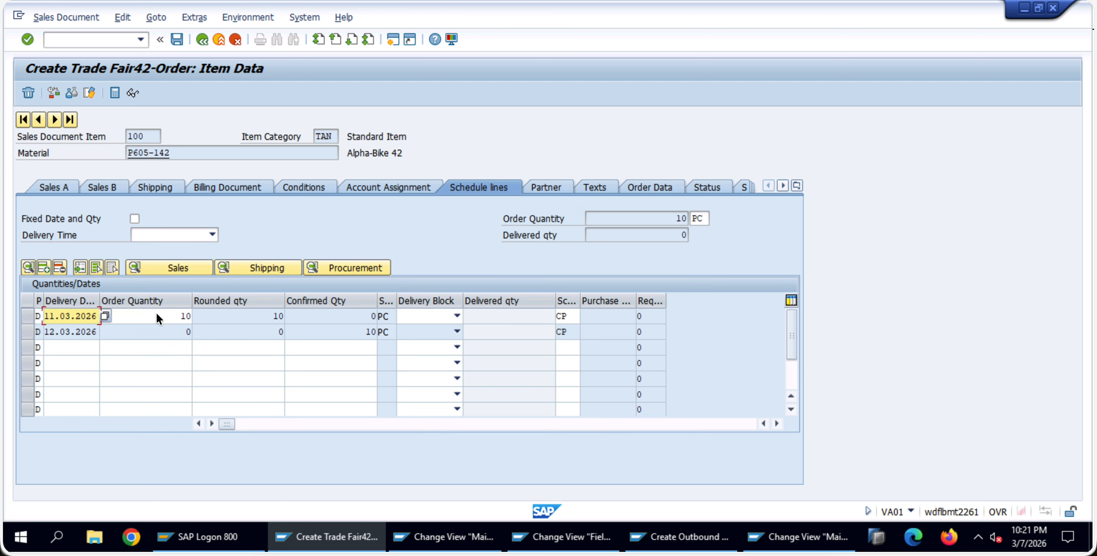
pyautogui.click(80, 333)
pyautogui.click(80, 317)
pyautogui.click(29, 316)
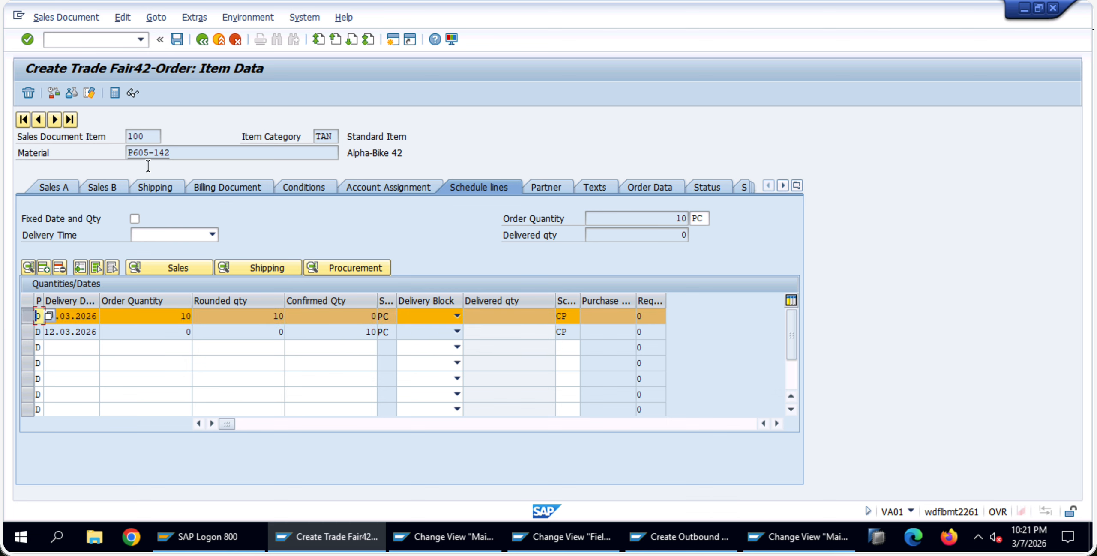
# Return to the order overview, rerun item 100's availability check, and choose complete delivery again
pyautogui.click(201, 41)
pyautogui.click(31, 413)
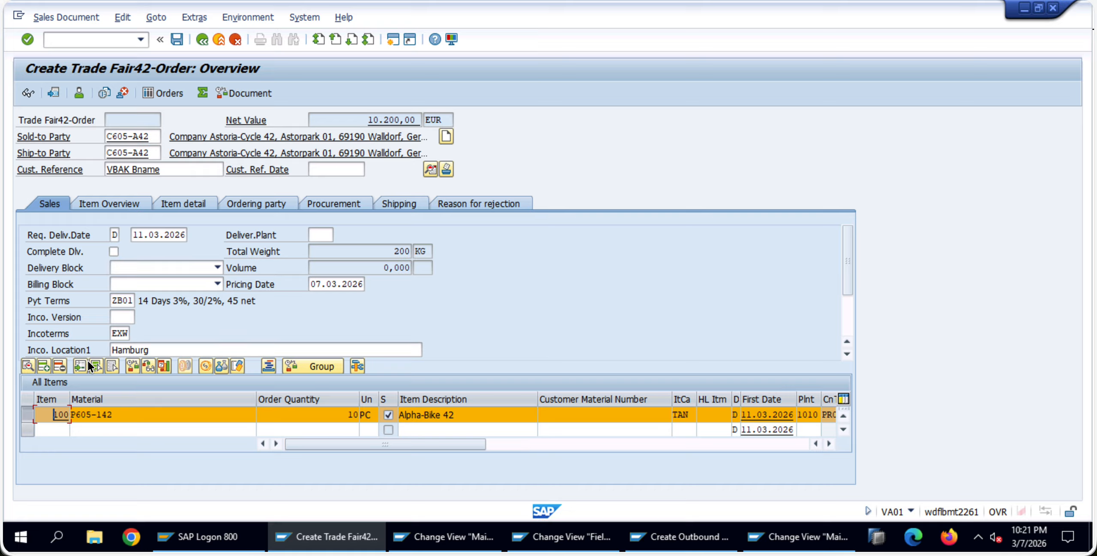
pyautogui.click(128, 365)
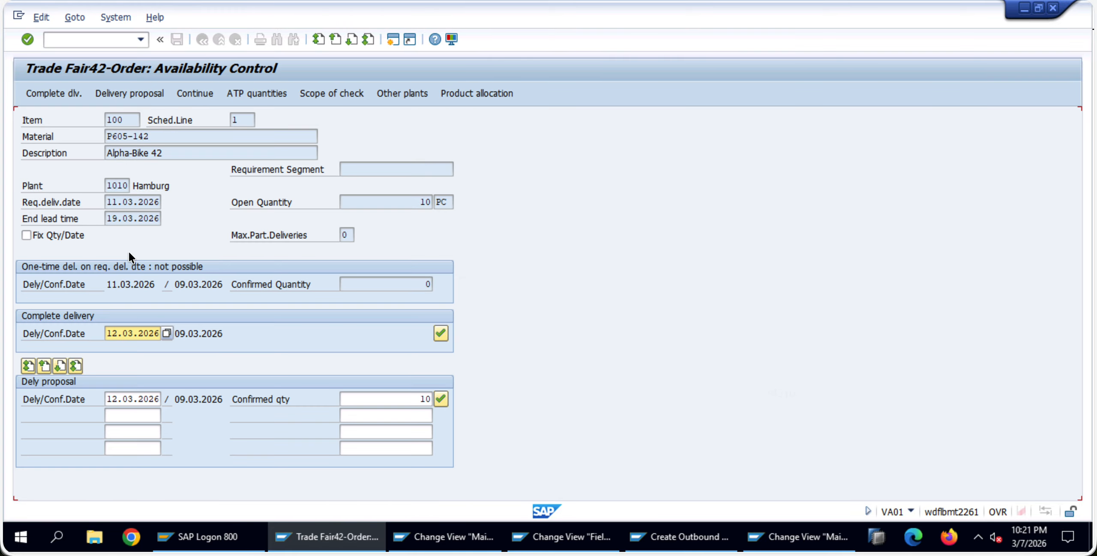
pyautogui.click(62, 92)
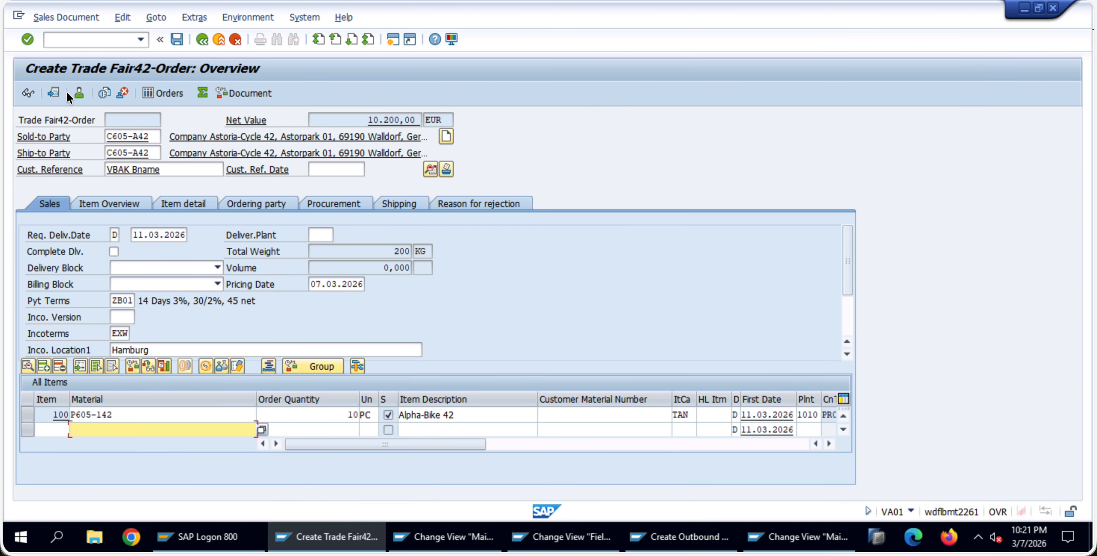
# Cancel the new order, discarding all its entries, and leave VA01
pyautogui.click(235, 38)
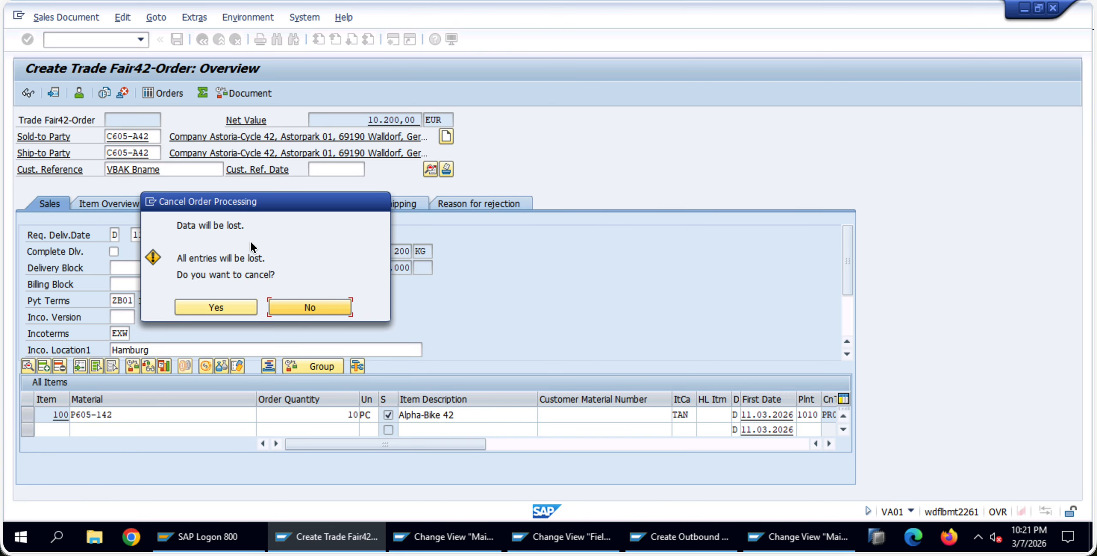
pyautogui.click(215, 307)
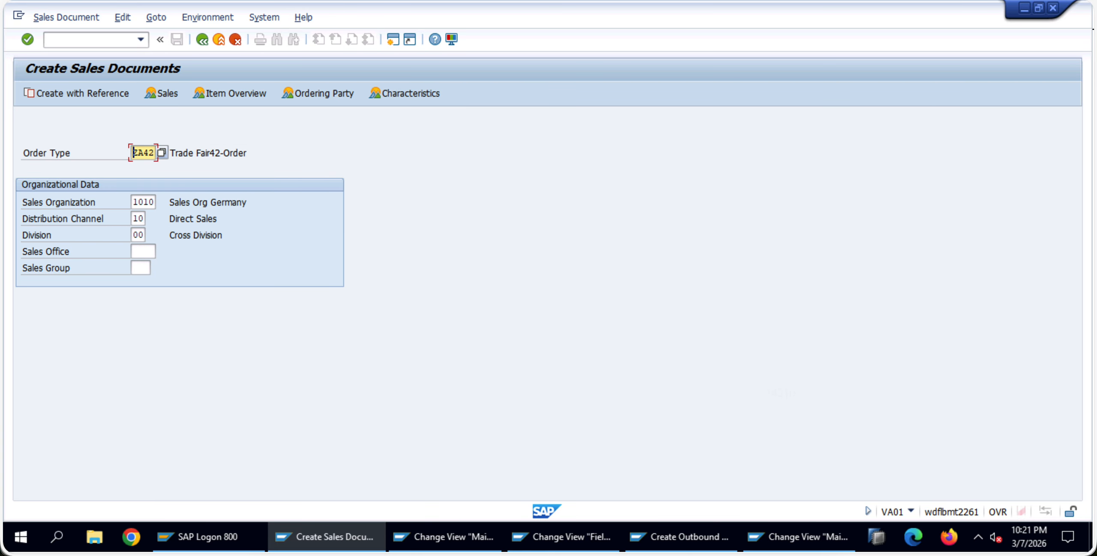
pyautogui.click(219, 40)
# Reopen the existing Trade Fair42 order in VA02 and try to create an outbound delivery from it
pyautogui.click(120, 41)
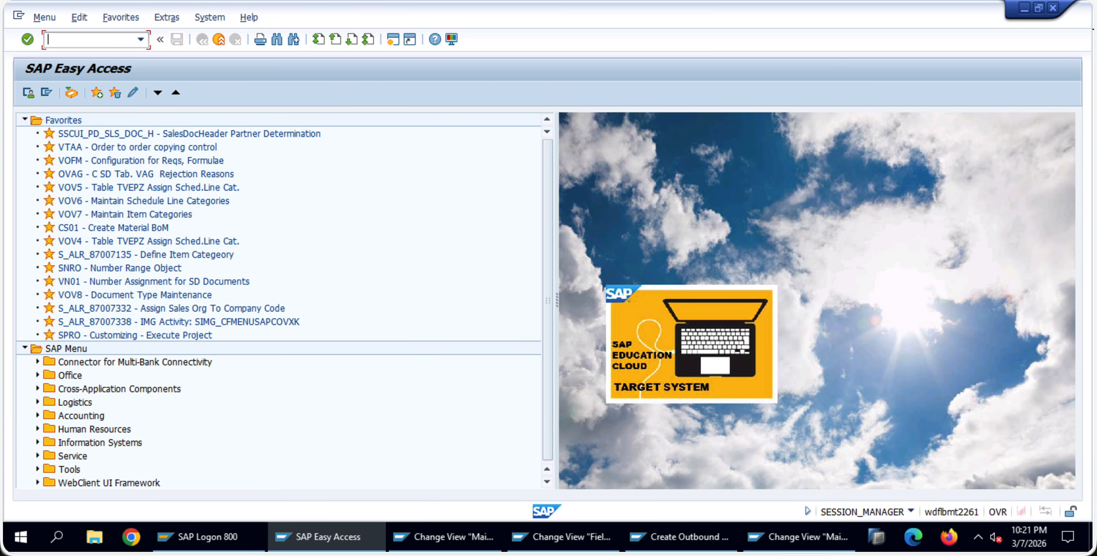
pyautogui.write('va02')
pyautogui.press('Return')
pyautogui.click(88, 13)
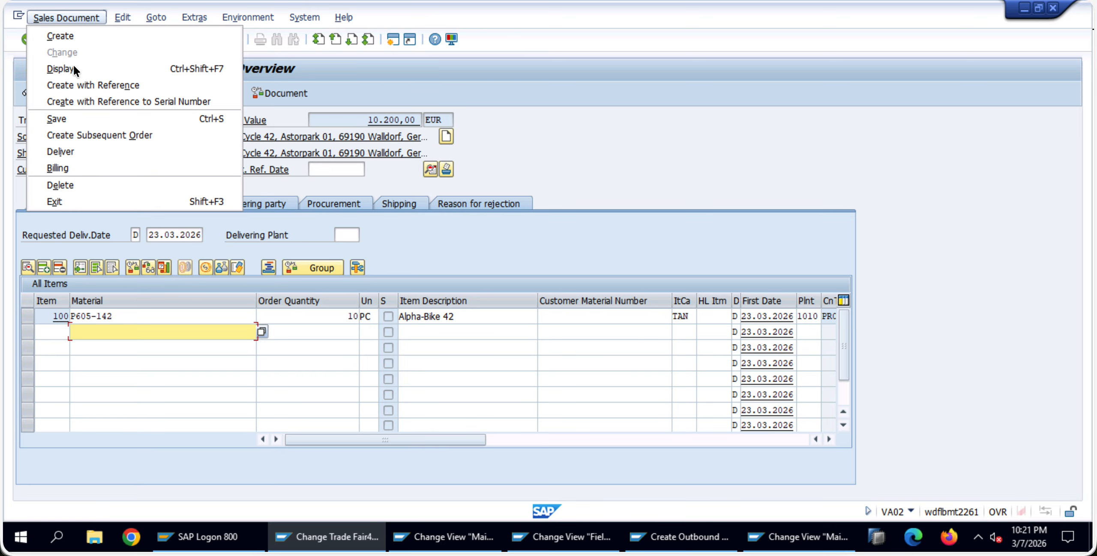
pyautogui.click(91, 147)
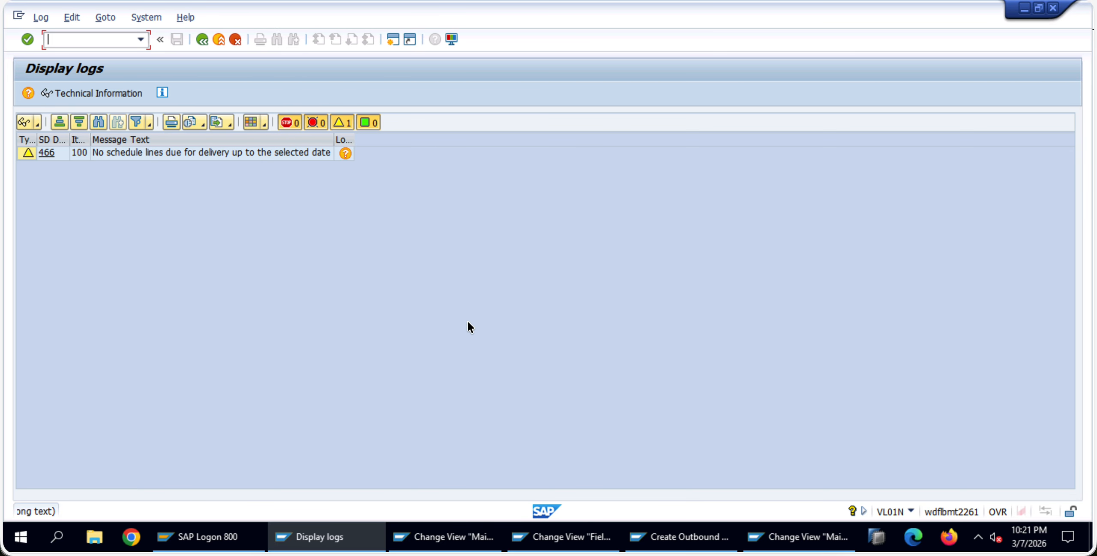
# Close the delivery log, set the selection date to 18.03.2026, and retry creating the outbound delivery
pyautogui.click(202, 39)
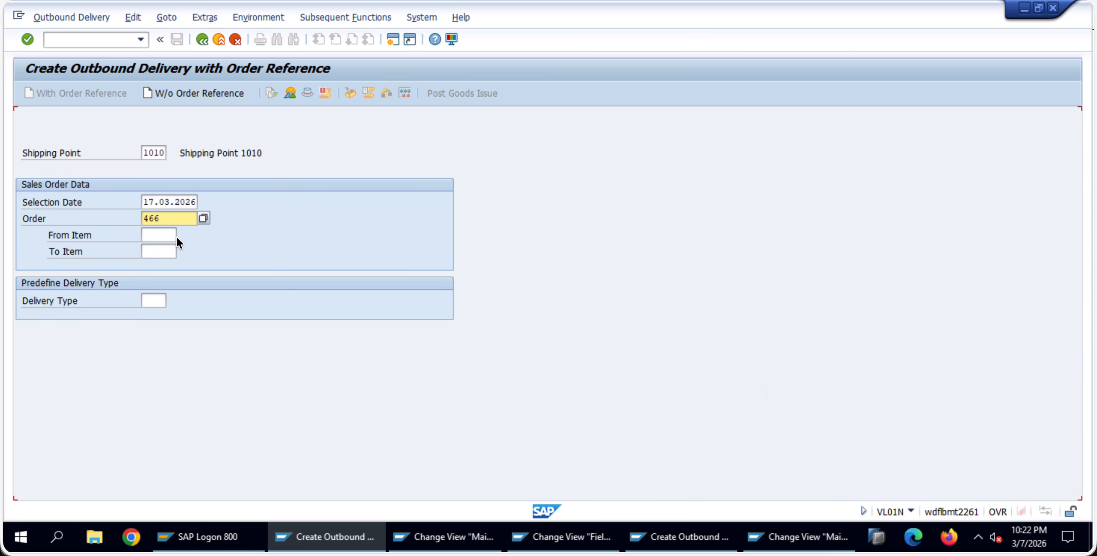
pyautogui.click(192, 202)
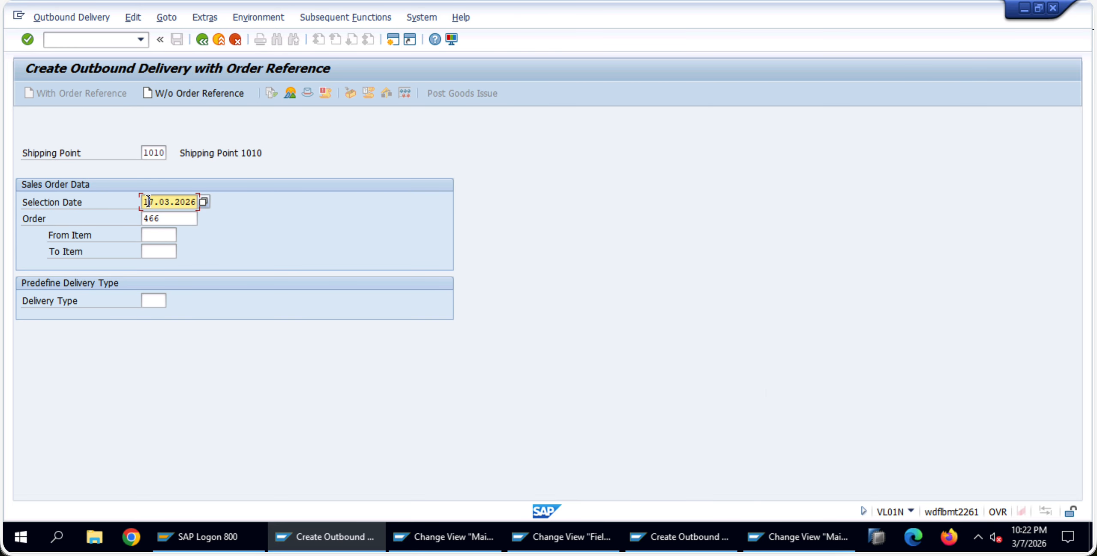
pyautogui.press('Return')
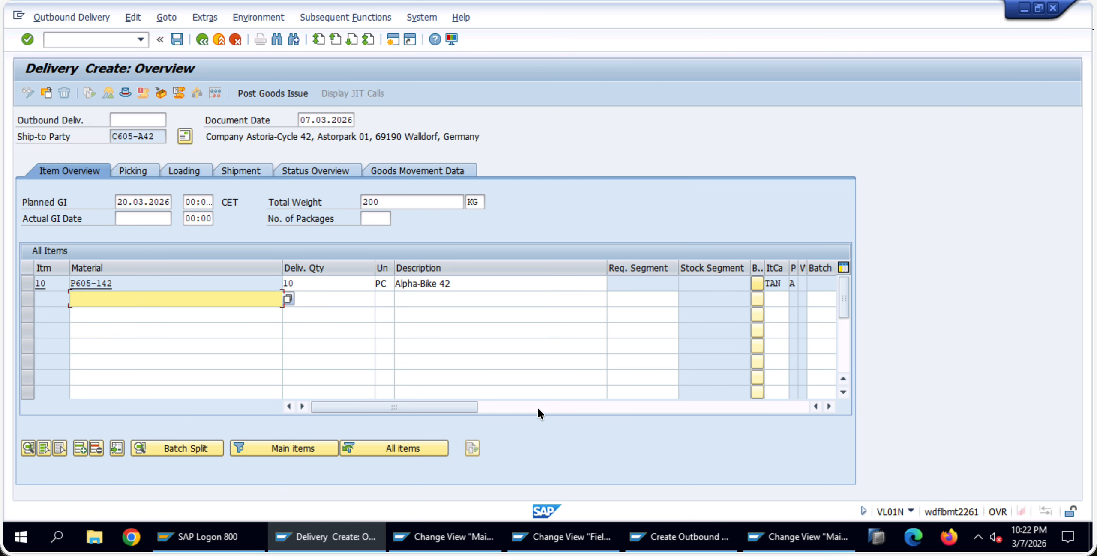
# Enter a picked quantity of 10 for delivery item 10 and post the goods issue
pyautogui.moveTo(447, 407); pyautogui.dragTo(508, 406)
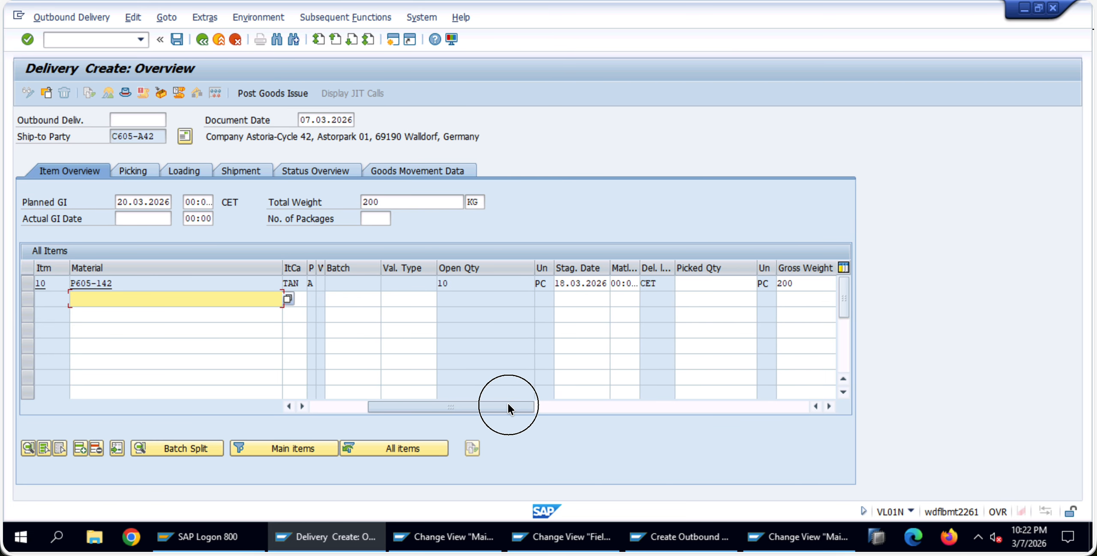
pyautogui.click(713, 286)
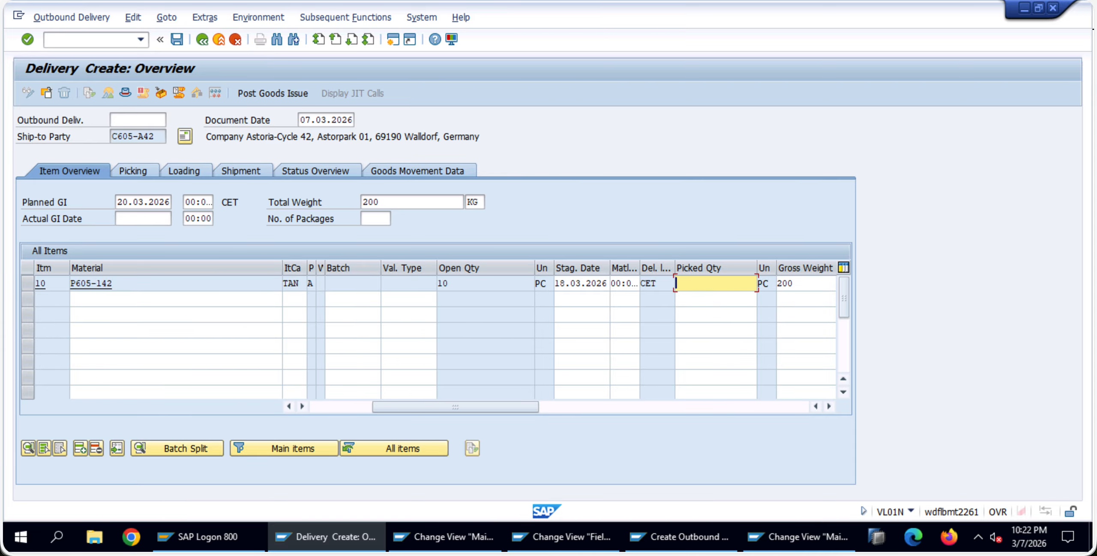
pyautogui.write('10')
pyautogui.click(258, 91)
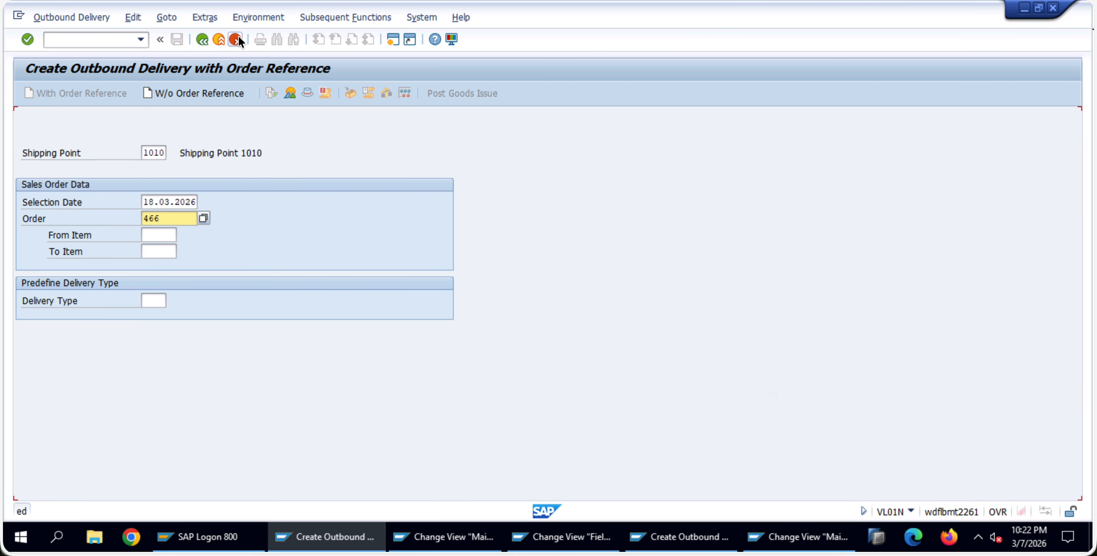
# Leave delivery creation and start a new ZA42 Trade Fair42 order in VA01 with the existing organizational data
pyautogui.click(237, 39)
pyautogui.write('va01')
pyautogui.press('Return')
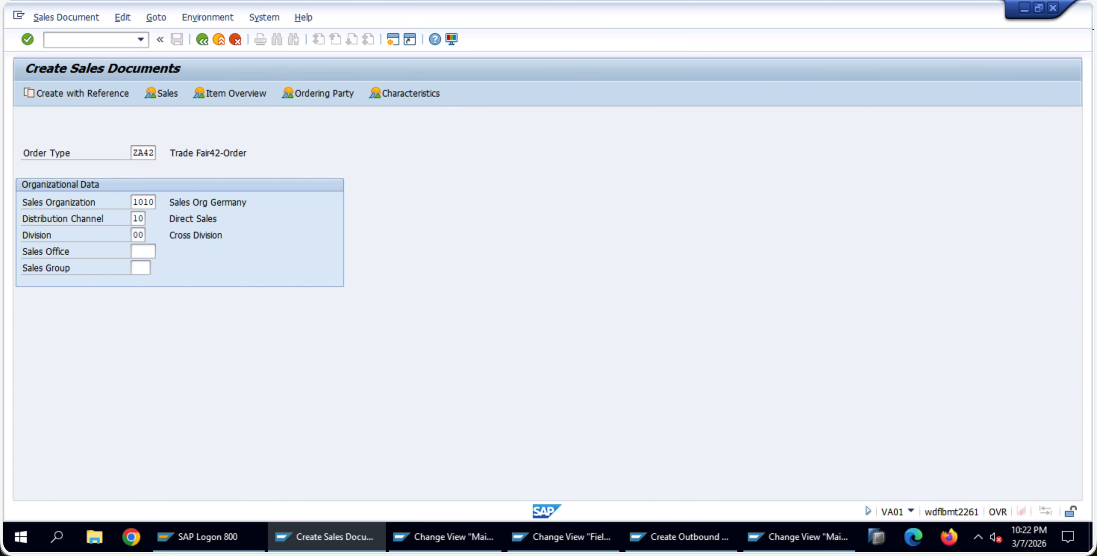
pyautogui.press('Return')
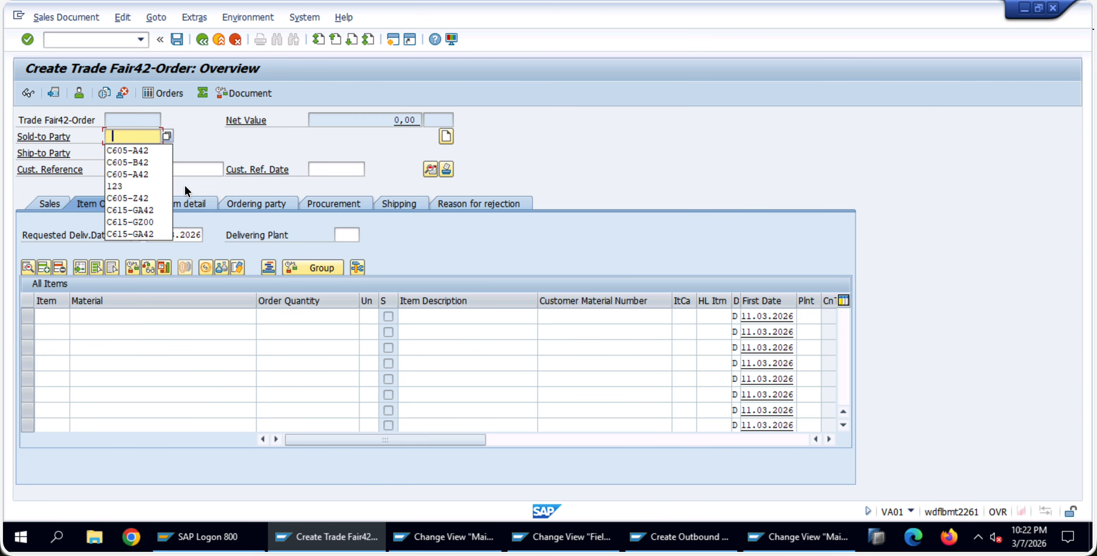
# Enter Company Astoria-Cycle 42 as sold-to party, customer reference VBAK Bname, and material P605-142 with an order quantity of 20
pyautogui.click(147, 151)
pyautogui.click(140, 171)
pyautogui.click(139, 173)
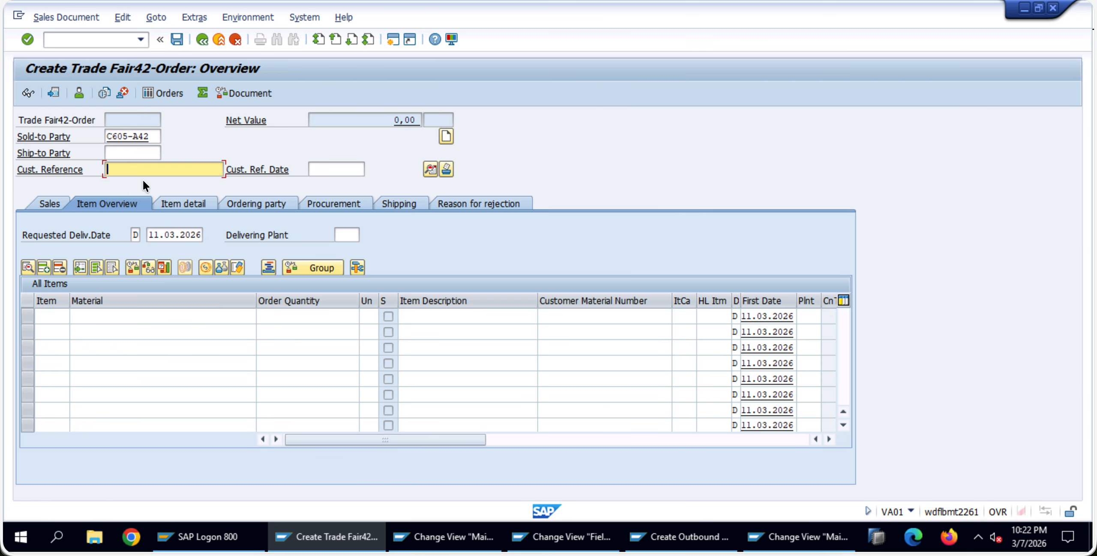
pyautogui.click(147, 186)
pyautogui.click(132, 316)
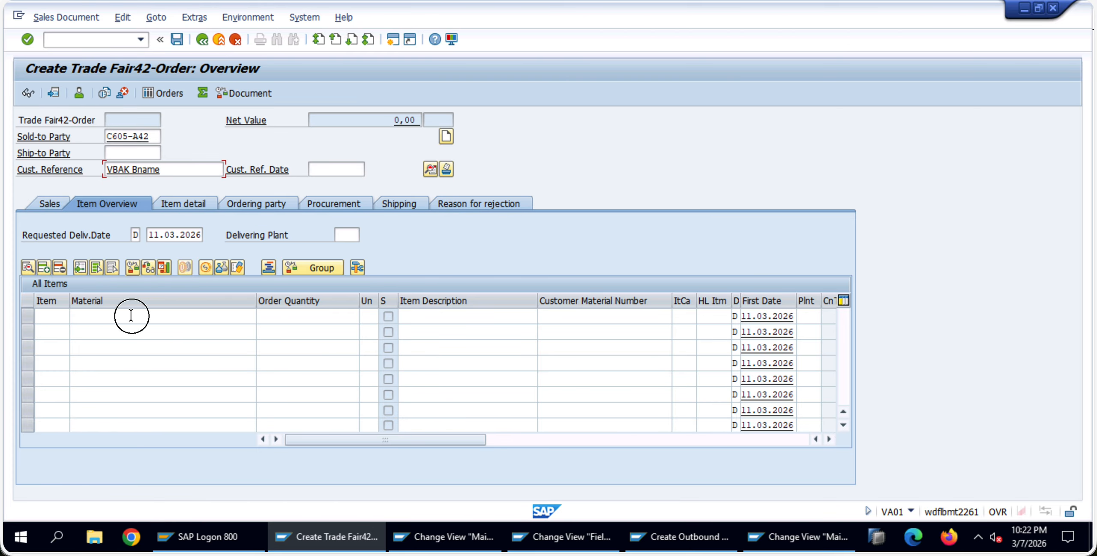
pyautogui.click(139, 332)
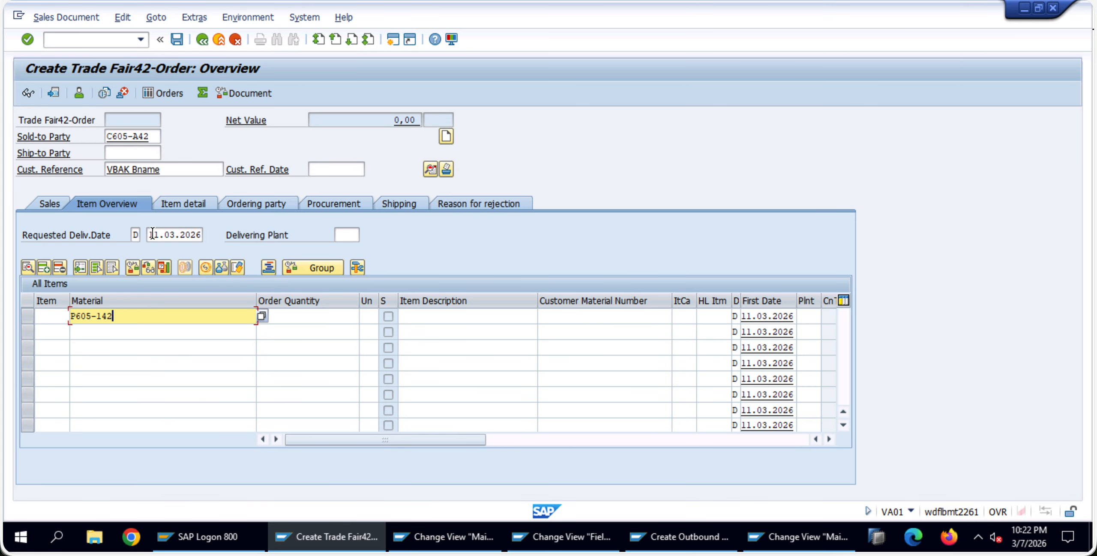
pyautogui.click(285, 316)
pyautogui.write('20')
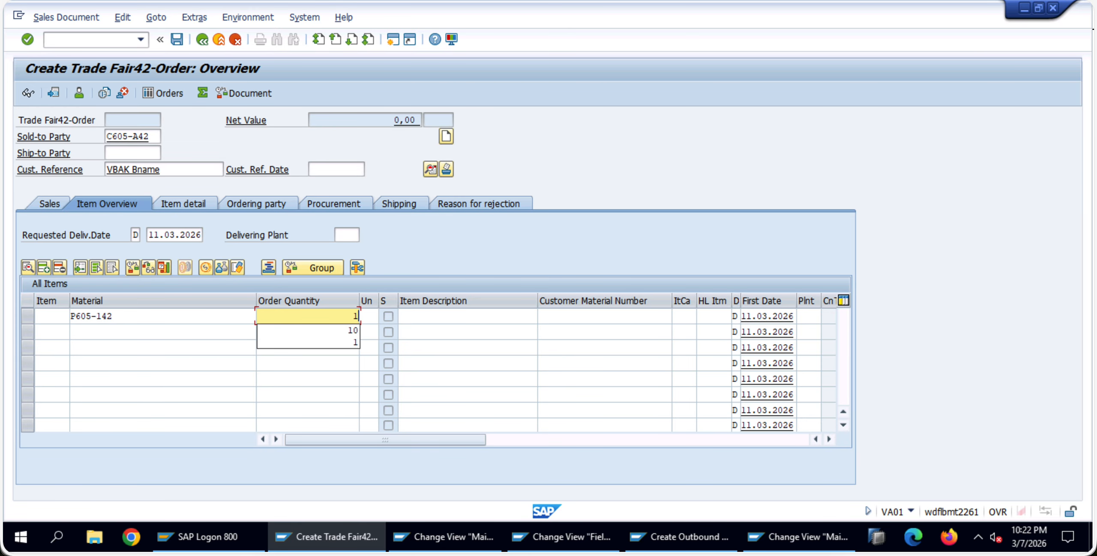
pyautogui.press('Return')
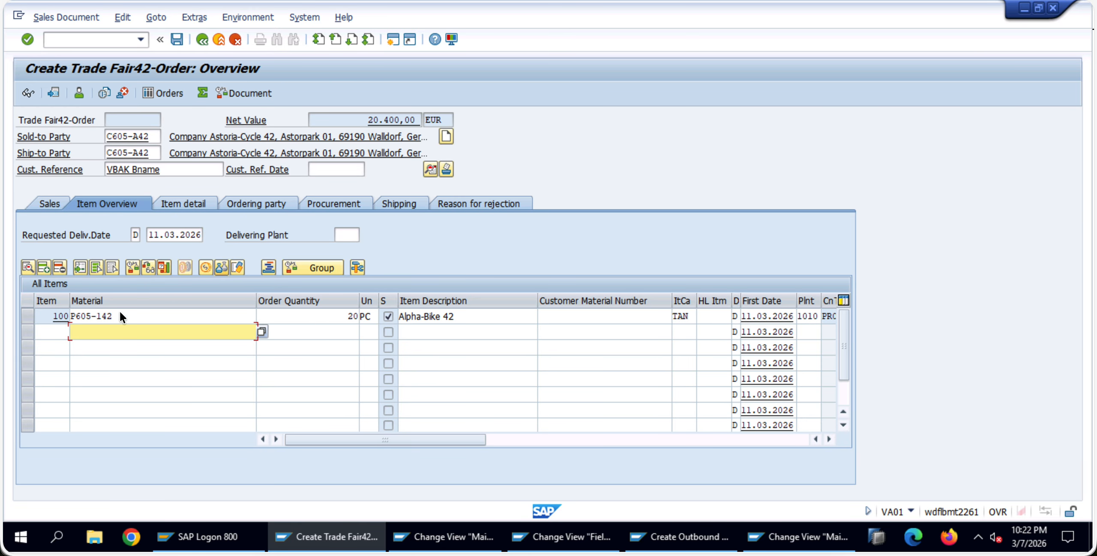
# Run item 100's availability check and examine the stock, issues, and cumulative ATP quantities for P605-142
pyautogui.click(28, 316)
pyautogui.click(133, 267)
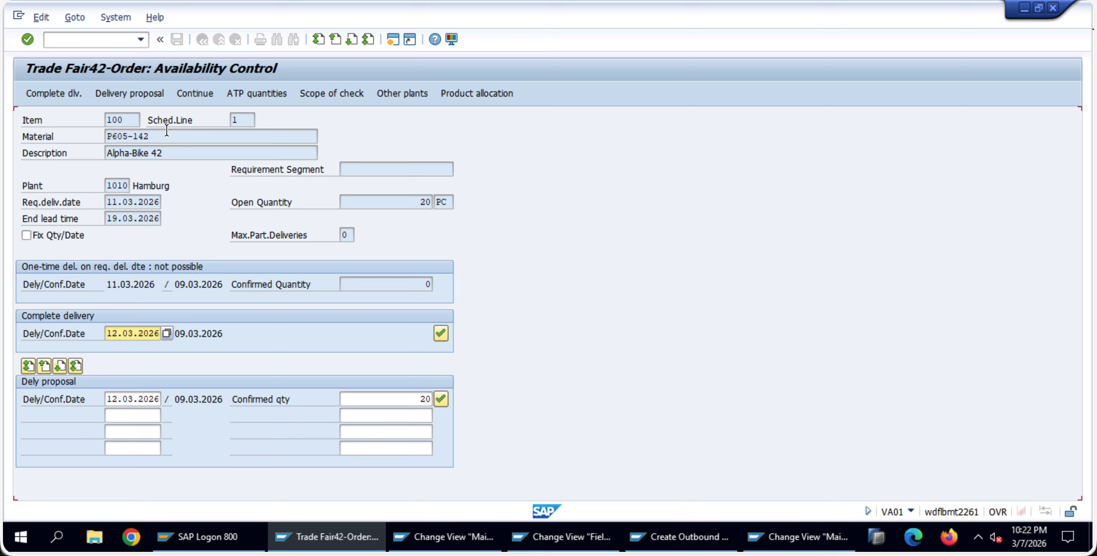
pyautogui.click(237, 96)
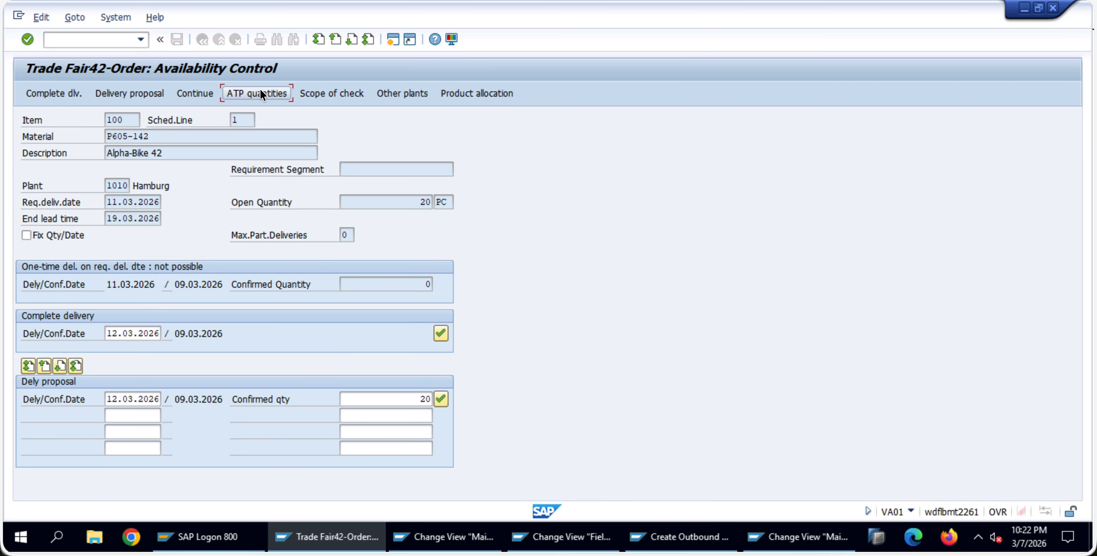
pyautogui.click(258, 93)
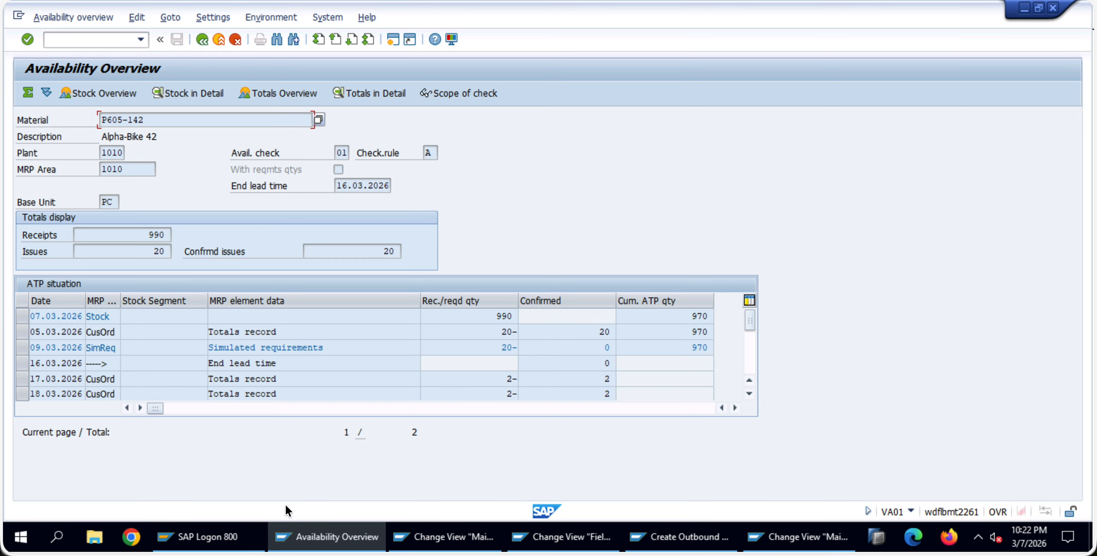
pyautogui.doubleClick(505, 316)
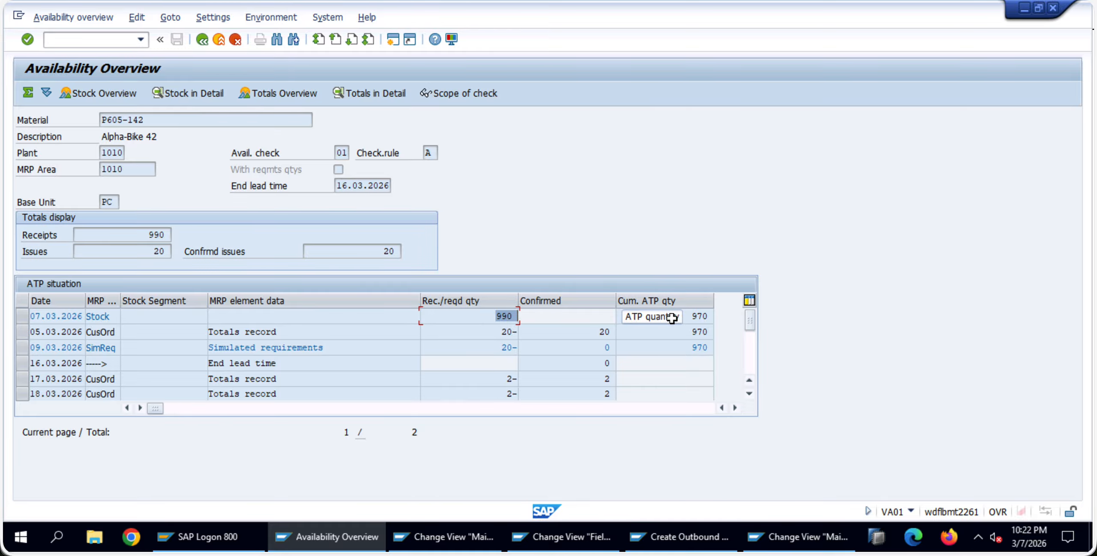
pyautogui.click(695, 317)
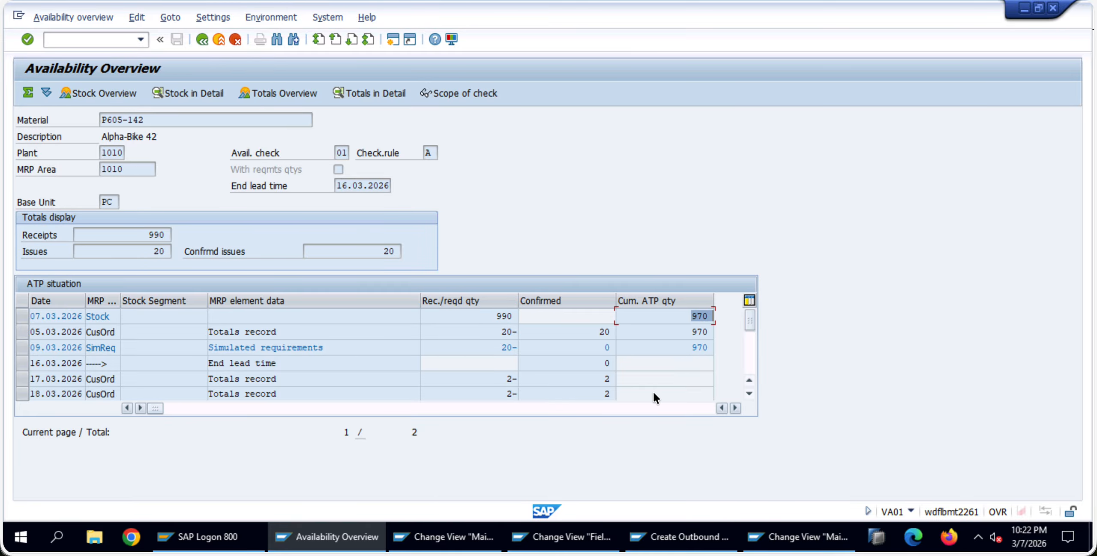
pyautogui.scroll(-2, 669, 363)
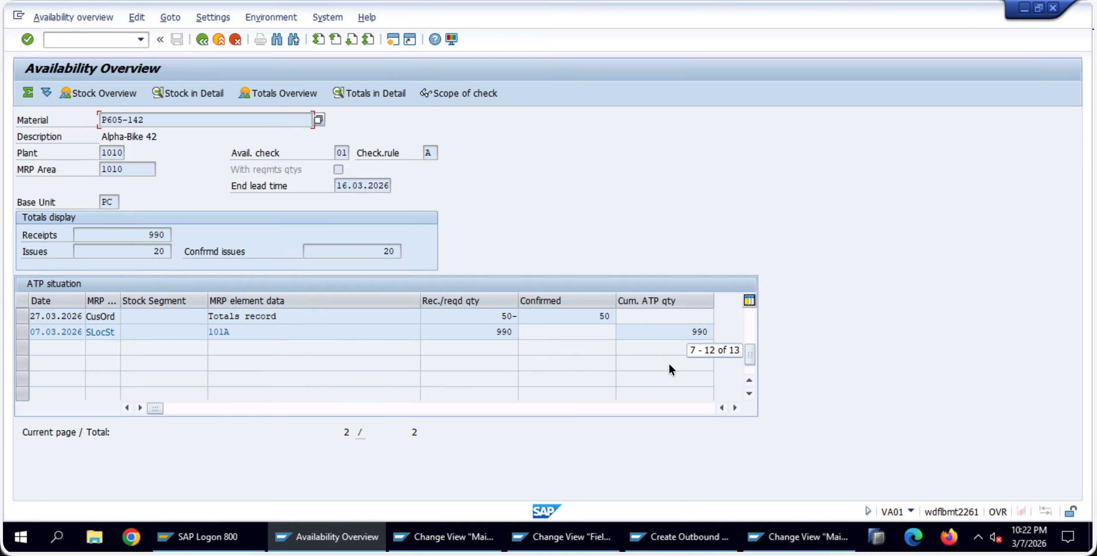
pyautogui.scroll(2, 668, 364)
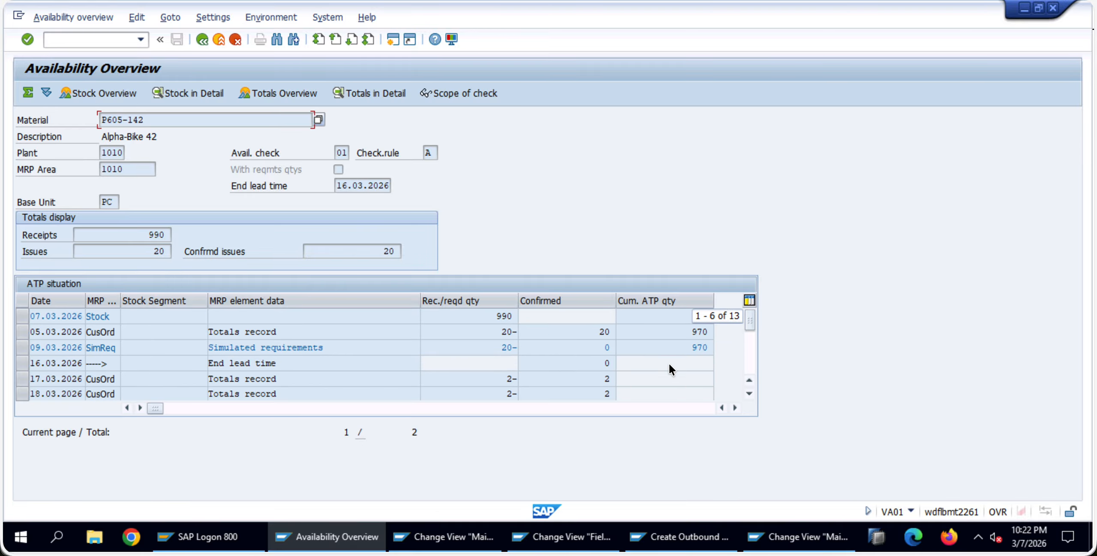
# Return to the availability control and continue to the order overview without choosing a delivery proposal
pyautogui.click(201, 39)
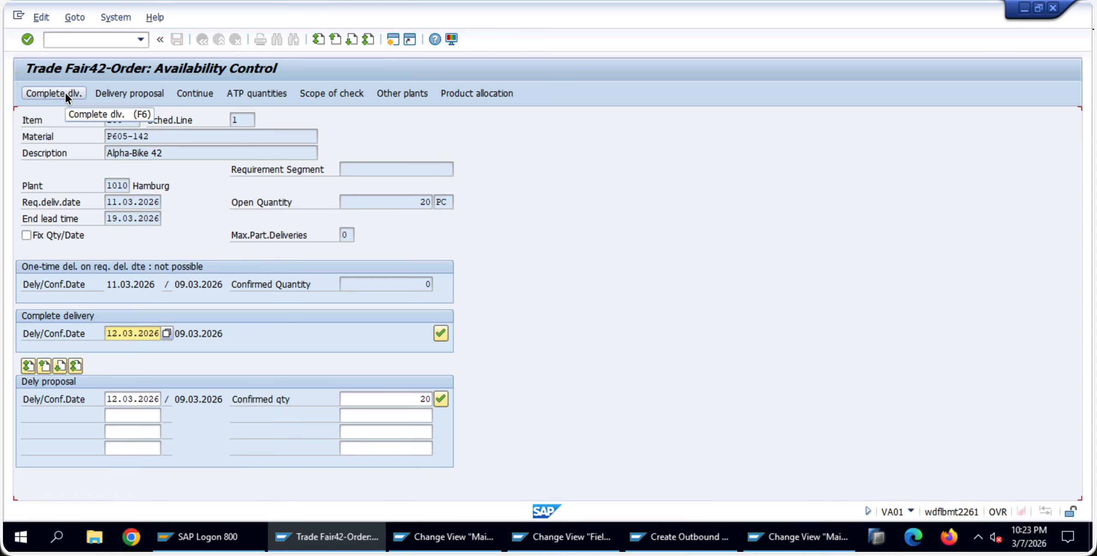
pyautogui.click(33, 38)
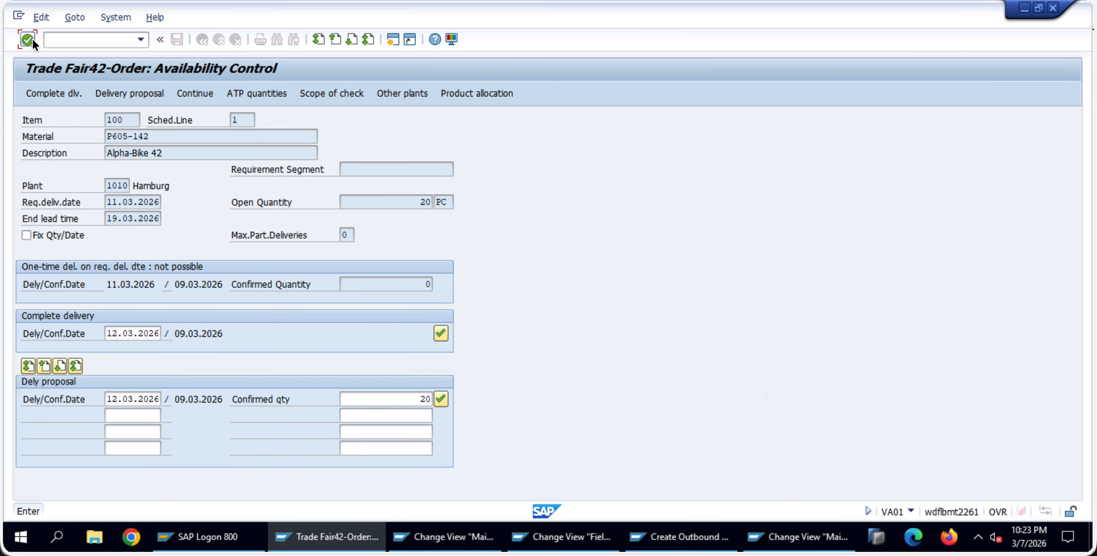
pyautogui.click(201, 96)
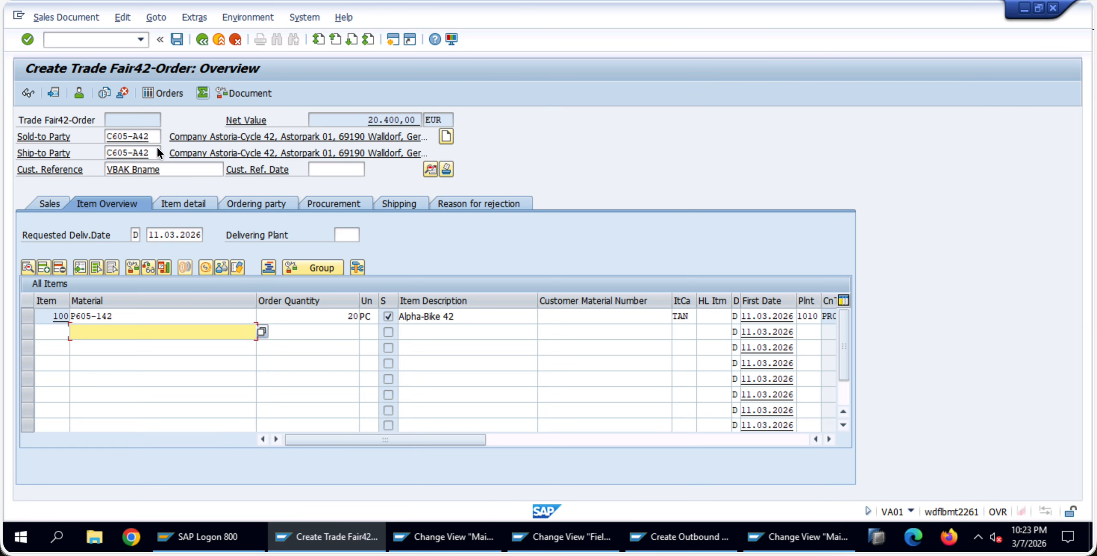
# Check the delivery date and confirmed quantity in item 100's schedule lines, and return to the order overview
pyautogui.doubleClick(151, 315)
pyautogui.click(455, 189)
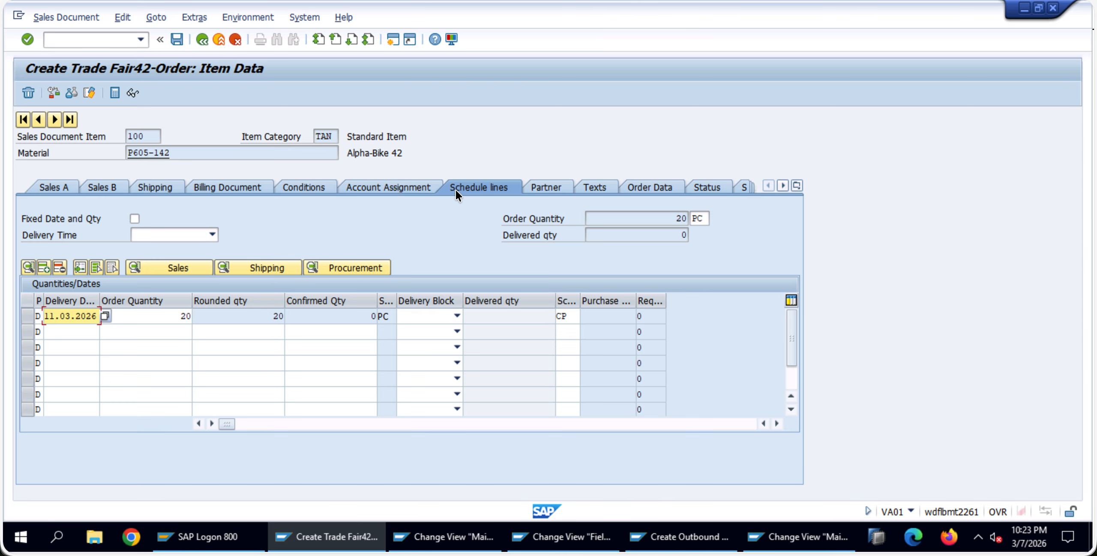
pyautogui.click(365, 314)
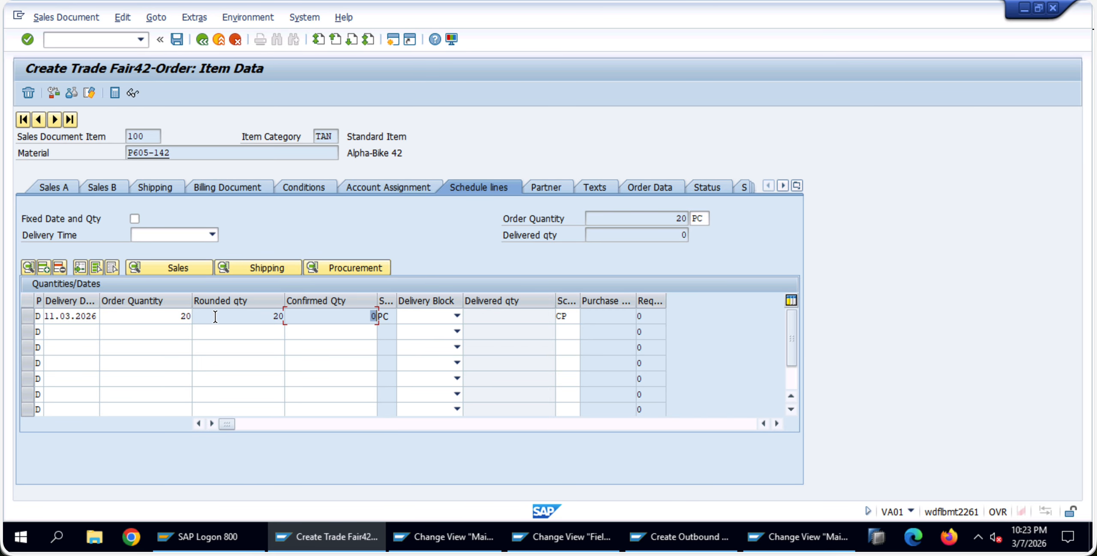
pyautogui.moveTo(48, 316); pyautogui.dragTo(117, 312)
pyautogui.click(355, 315)
pyautogui.click(202, 37)
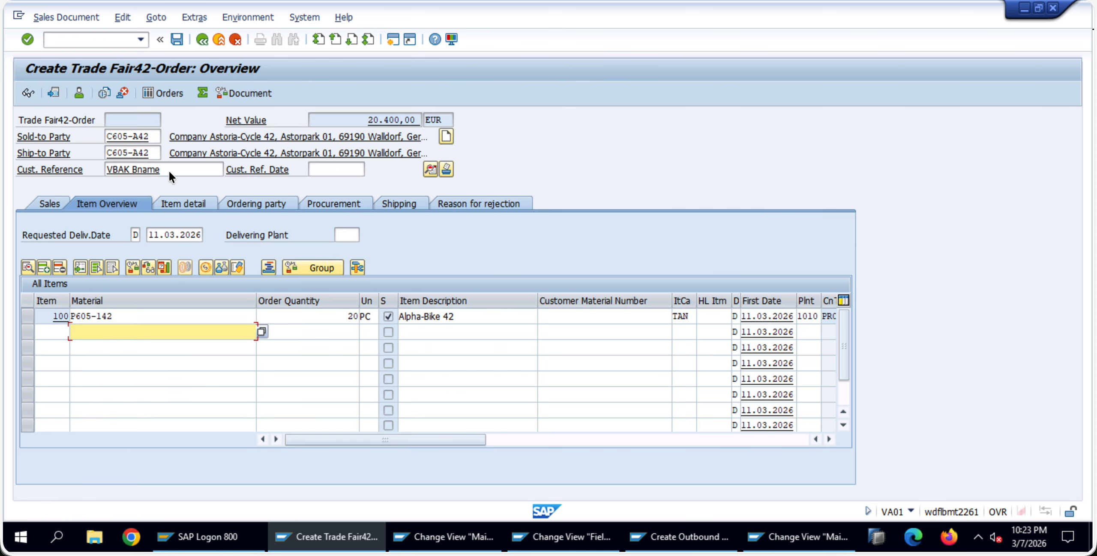
# Reopen item 100's schedule lines, look through the available item functions, and go back to the order overview
pyautogui.click(30, 314)
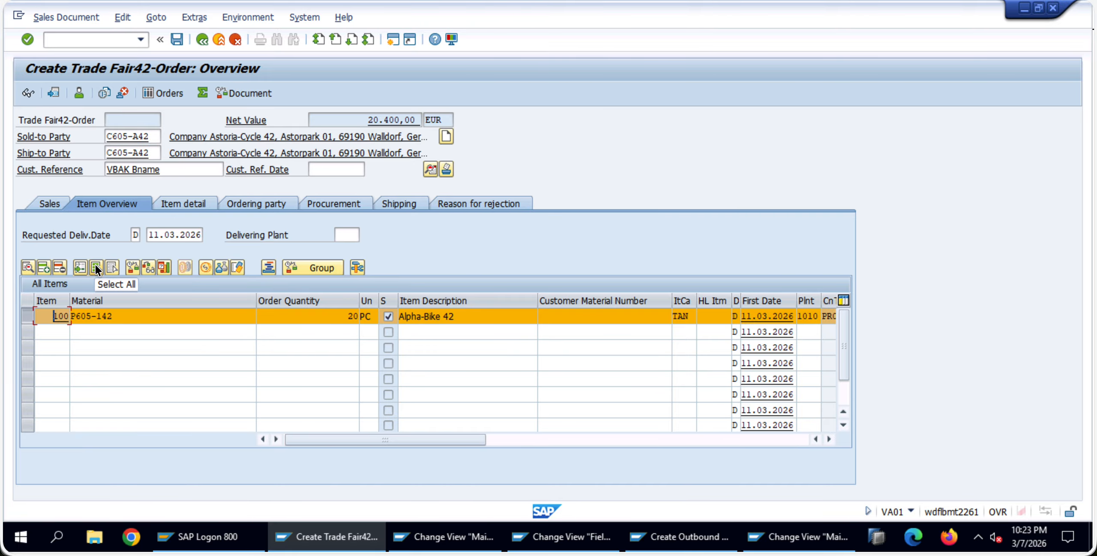
pyautogui.click(153, 268)
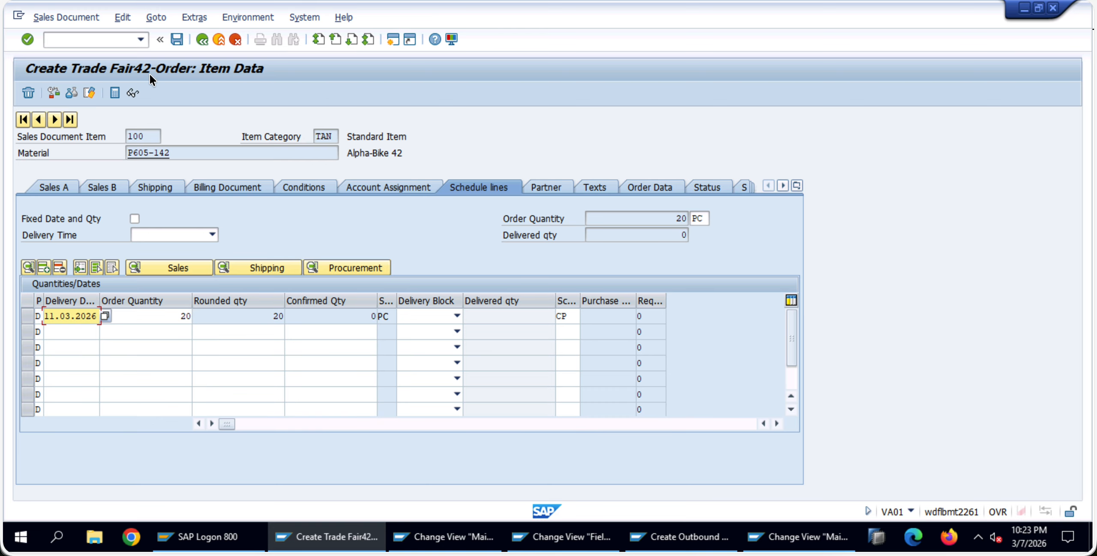
pyautogui.click(93, 22)
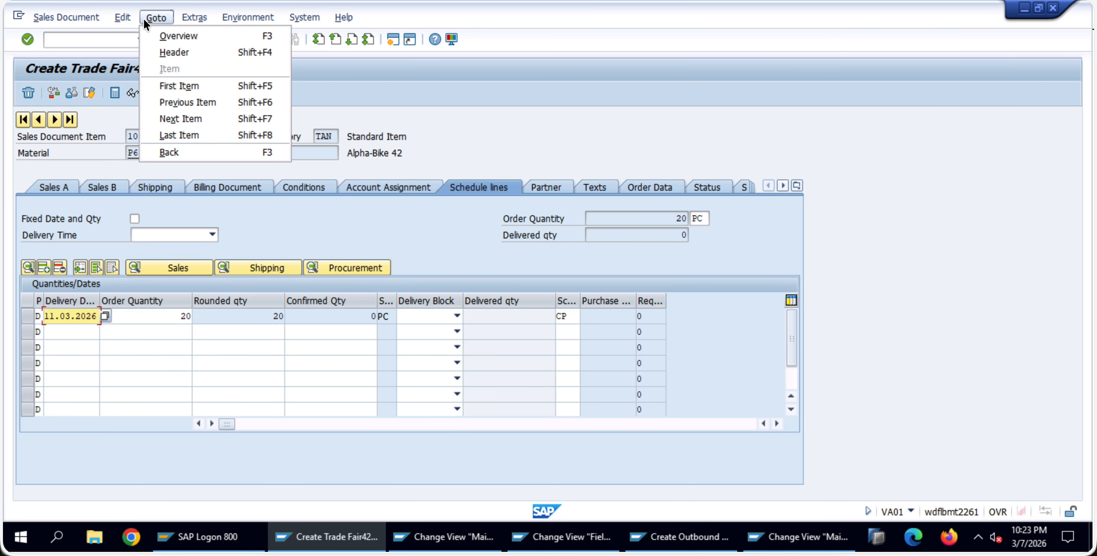
pyautogui.moveTo(123, 18)
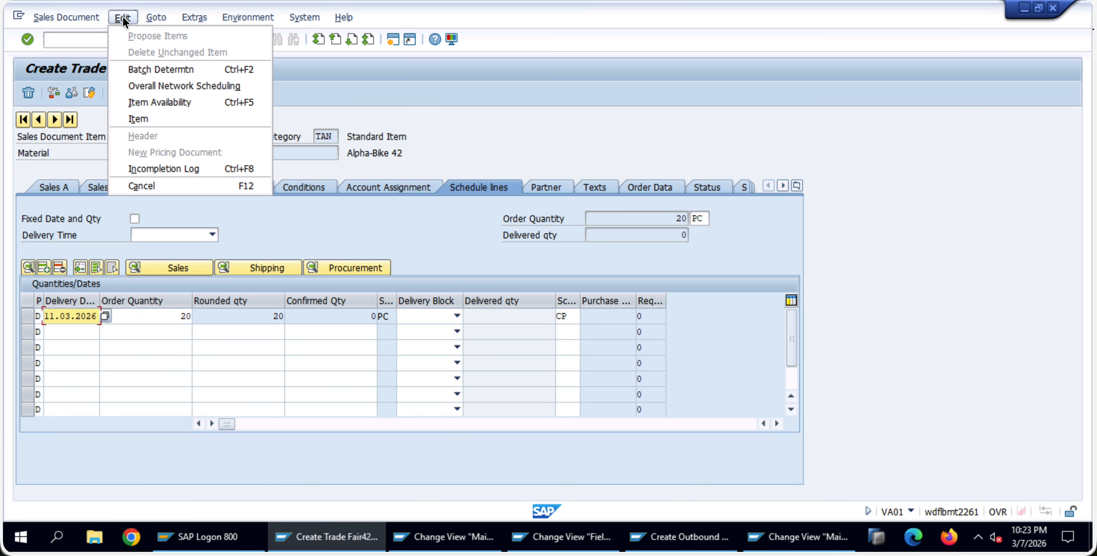
pyautogui.moveTo(187, 17)
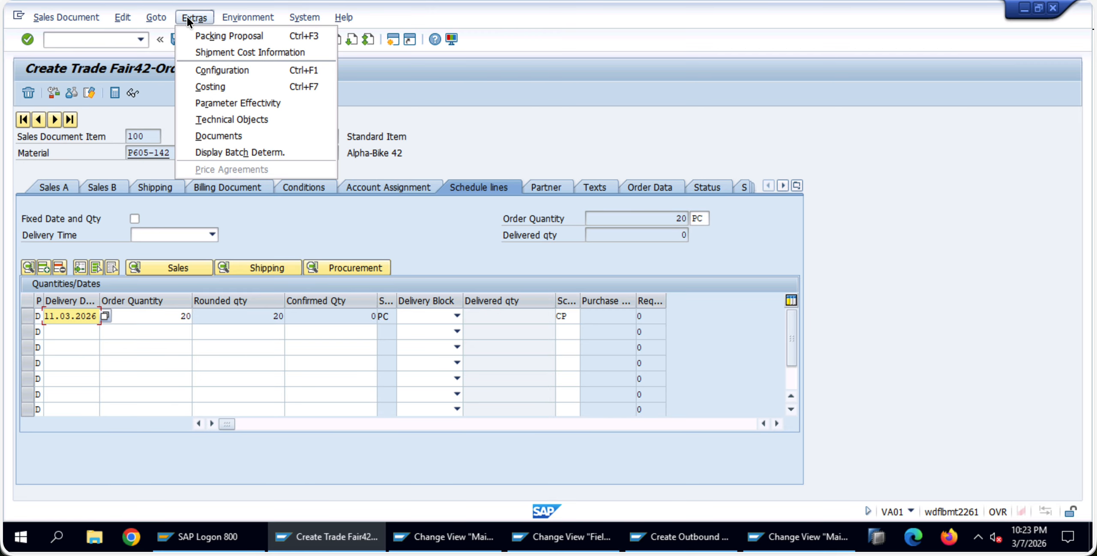
pyautogui.click(145, 96)
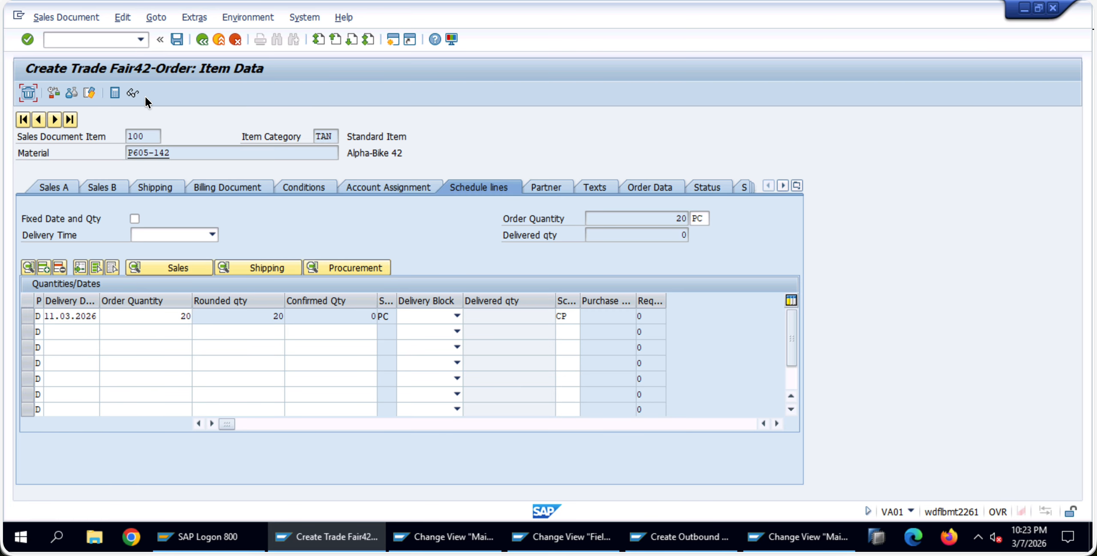
pyautogui.click(197, 231)
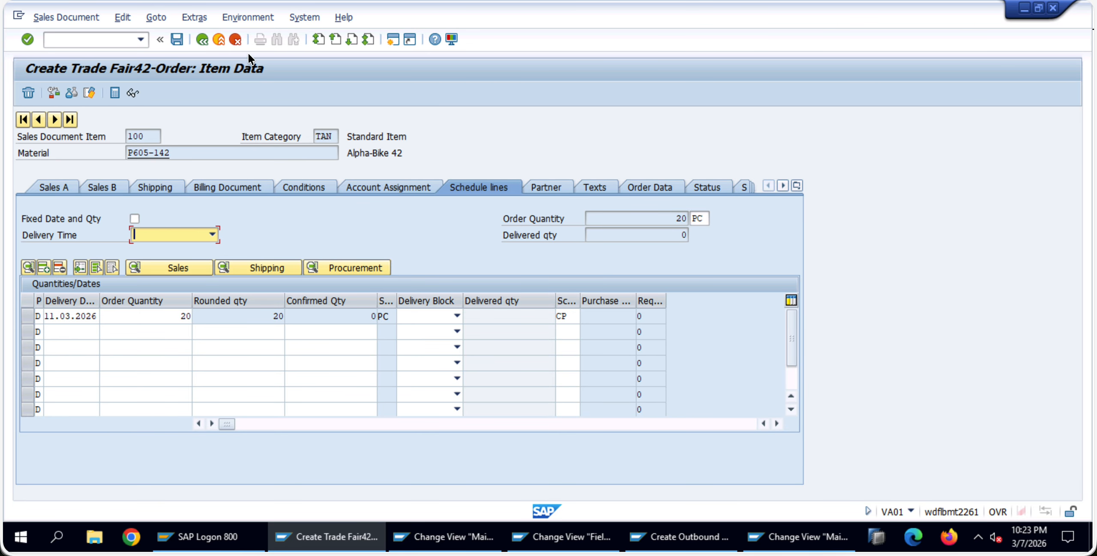
pyautogui.click(203, 39)
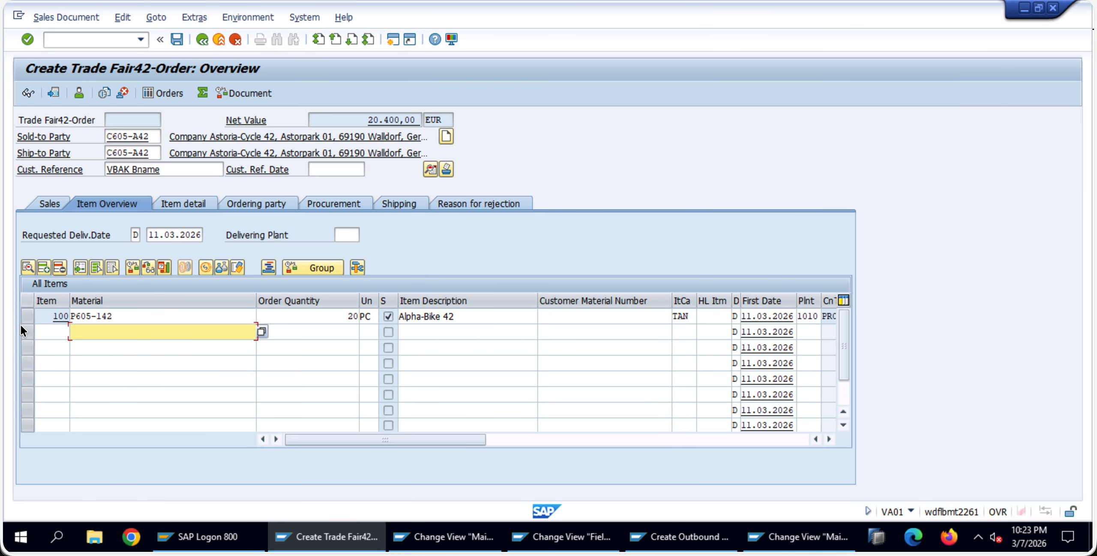
# Run item 100's availability check and try to accept complete delivery on 11.03.2026
pyautogui.click(26, 317)
pyautogui.click(131, 265)
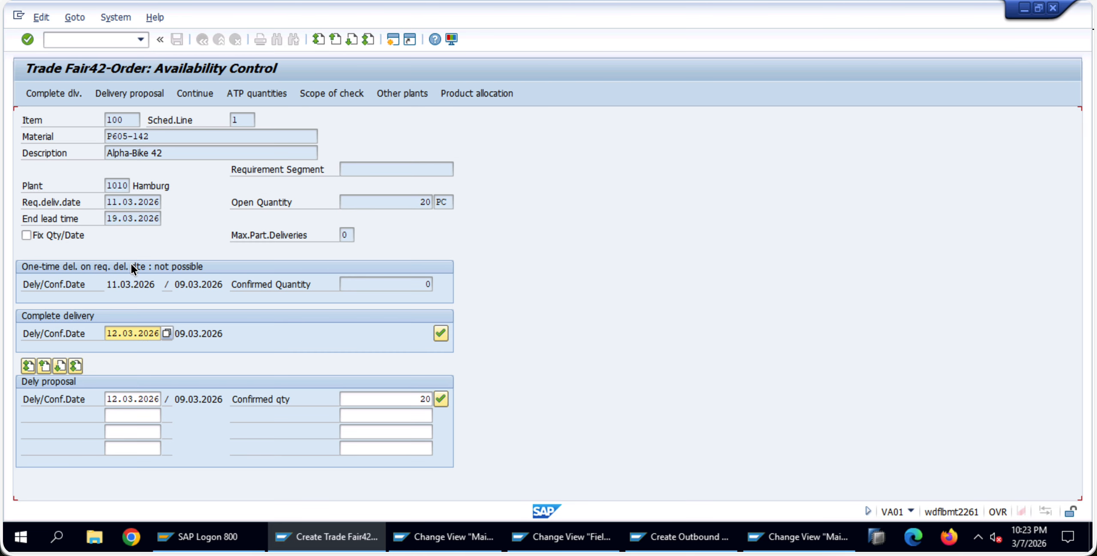
pyautogui.click(166, 332)
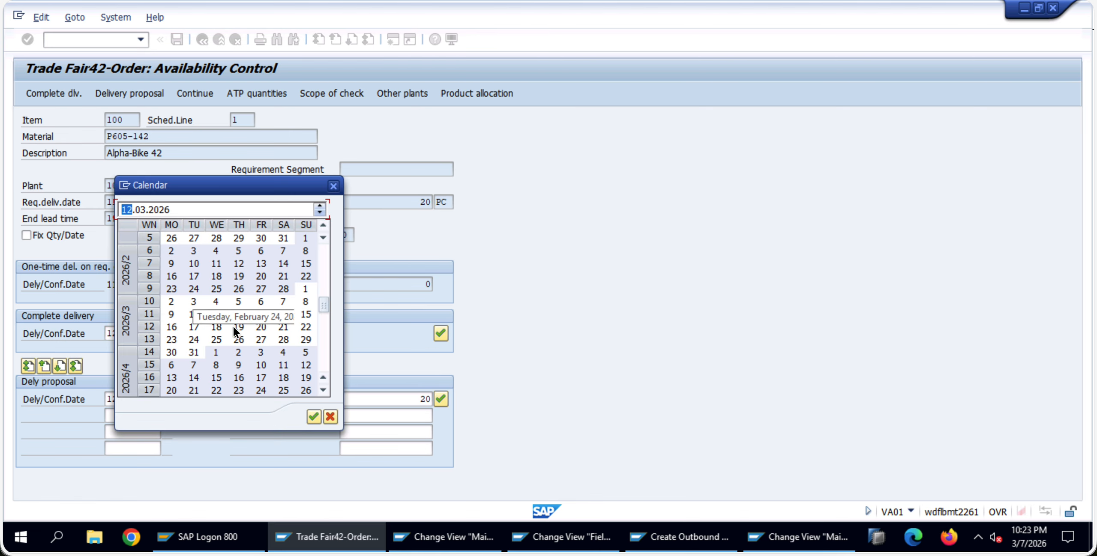
pyautogui.doubleClick(216, 314)
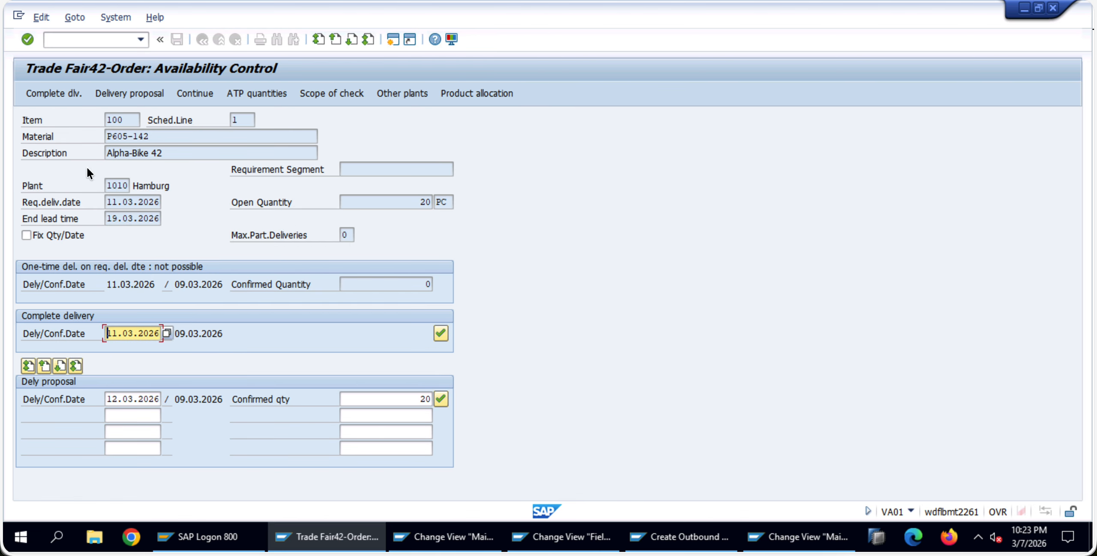
pyautogui.click(64, 93)
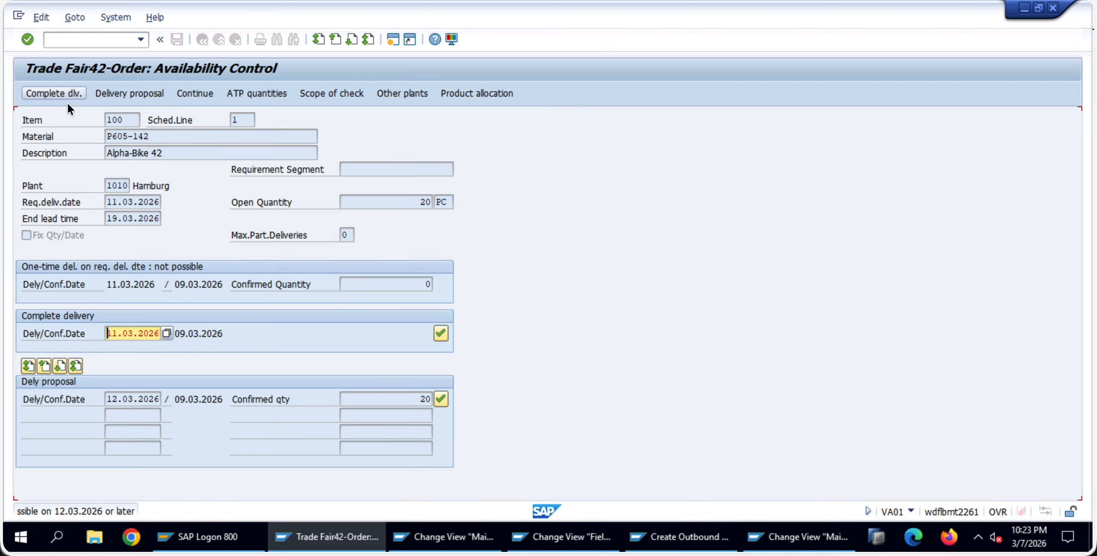
# Set the complete delivery date to 12.03.2026 and accept complete delivery for item 100
pyautogui.click(166, 333)
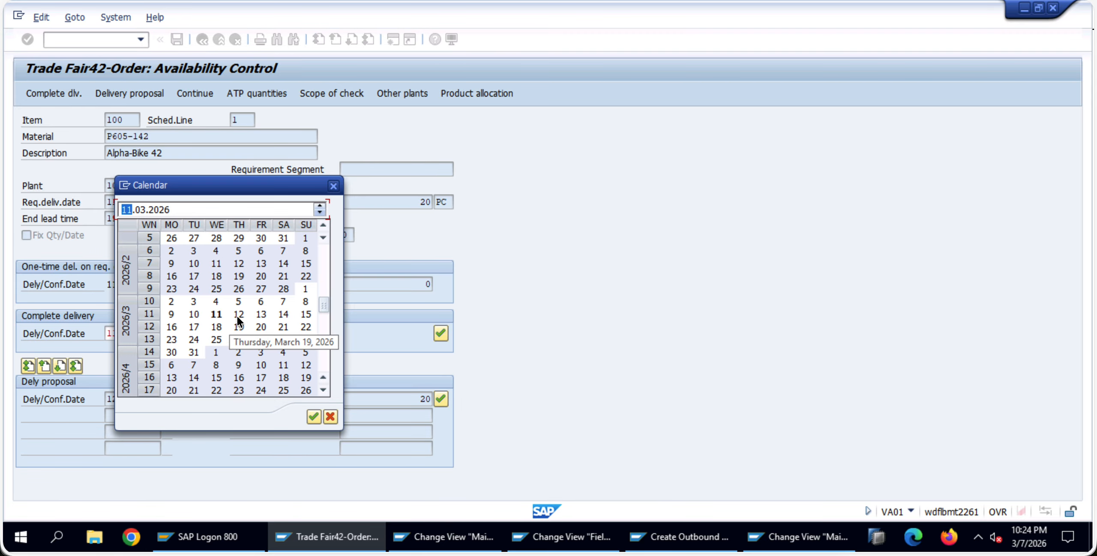
pyautogui.doubleClick(238, 315)
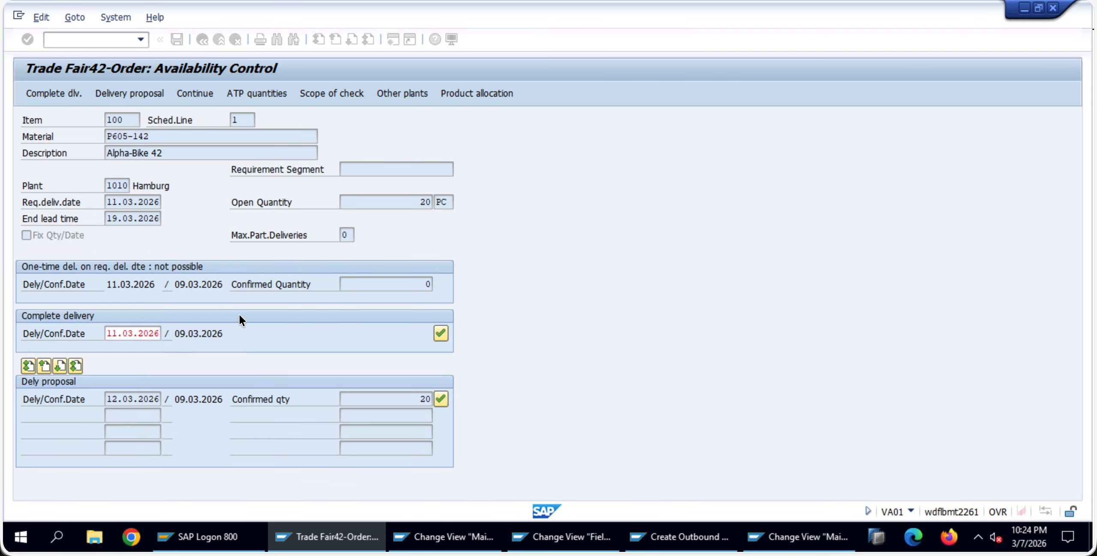
pyautogui.click(62, 93)
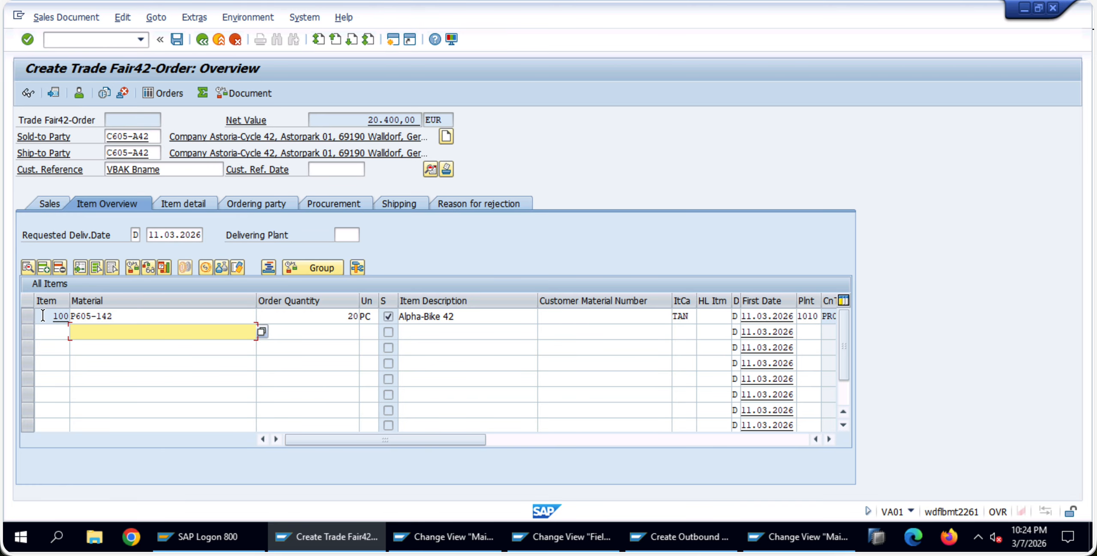
# Open item 100's schedule lines, widen the delivery date column, and check the confirmed quantity on the 12.03.2026 line
pyautogui.doubleClick(86, 316)
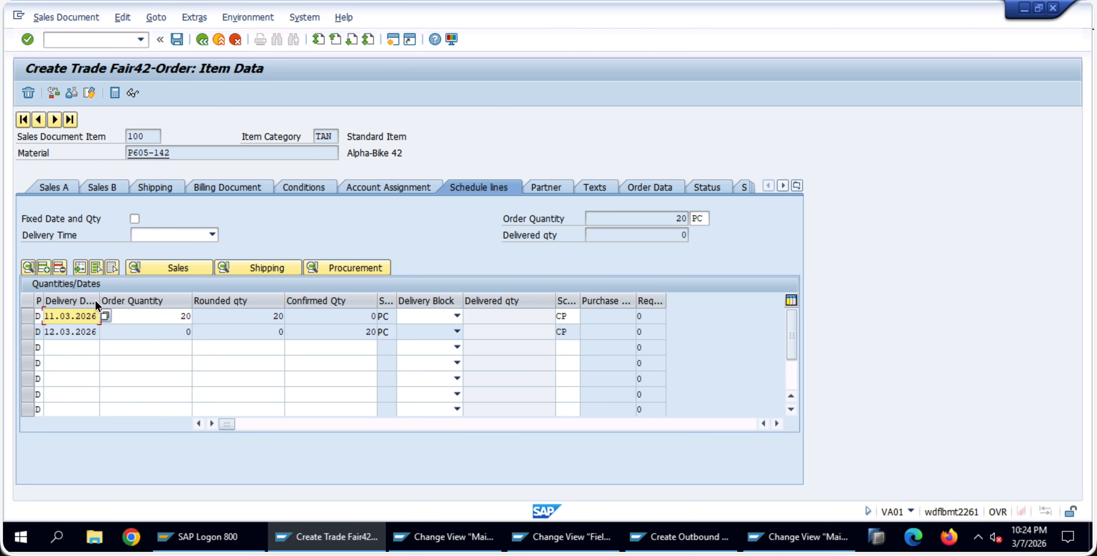
pyautogui.moveTo(97, 302); pyautogui.dragTo(125, 303)
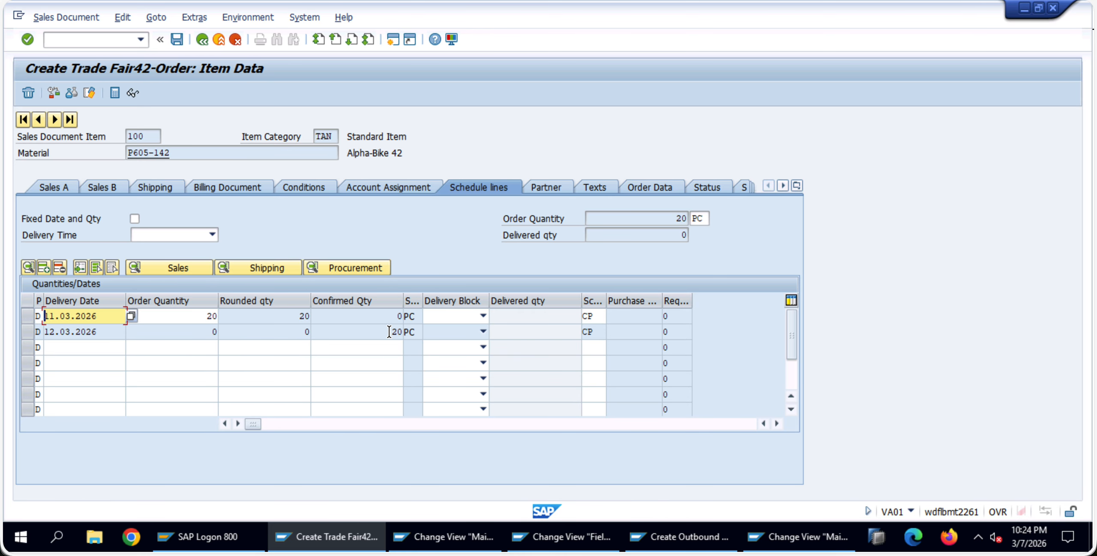
pyautogui.moveTo(389, 332); pyautogui.dragTo(415, 332)
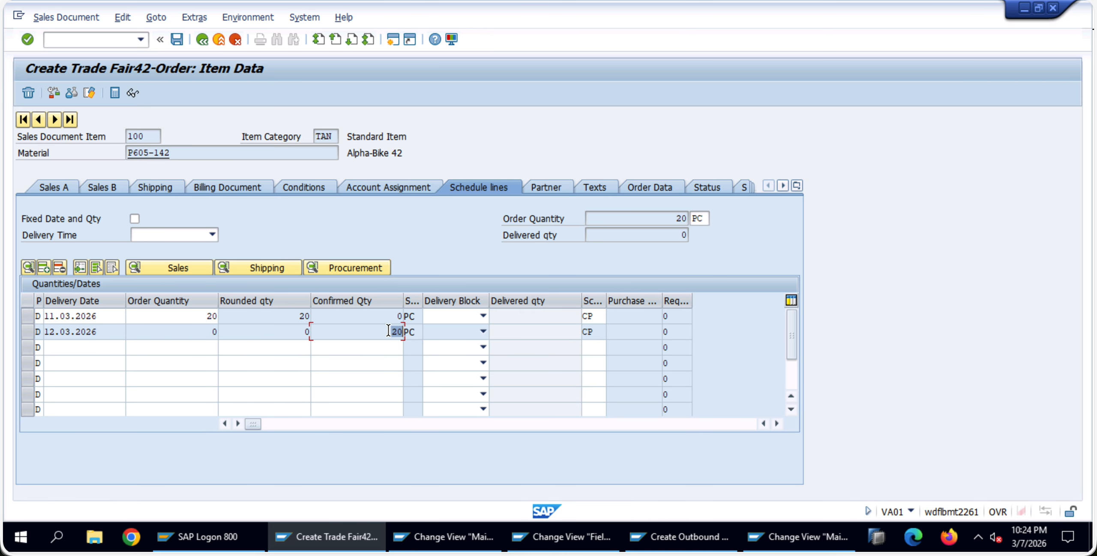
# Examine the material availability, loading, goods issue, and delivery dates in the 12.03.2026 schedule line's shipping data, and return to the order overview
pyautogui.click(179, 267)
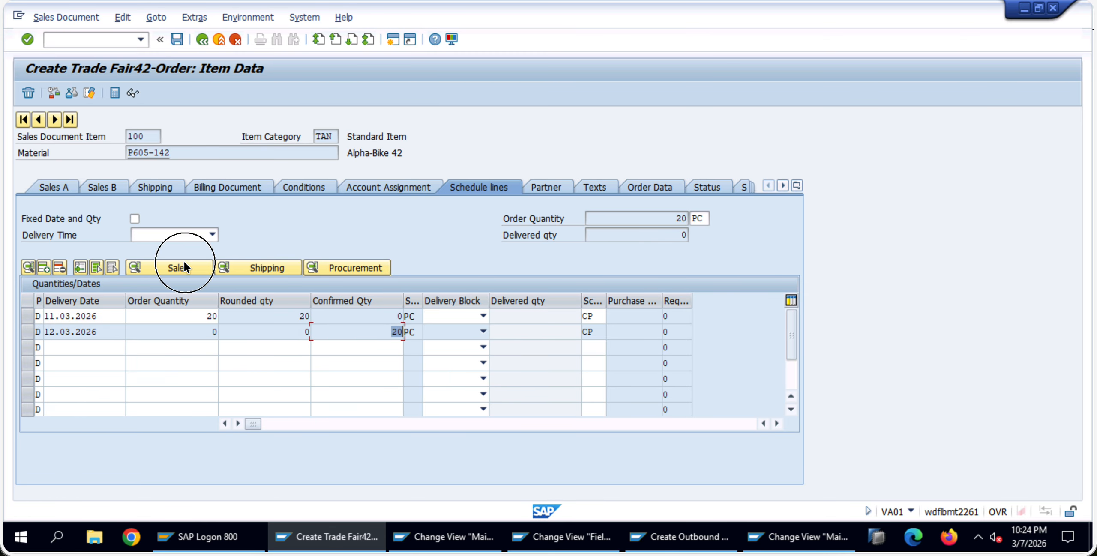
pyautogui.click(114, 171)
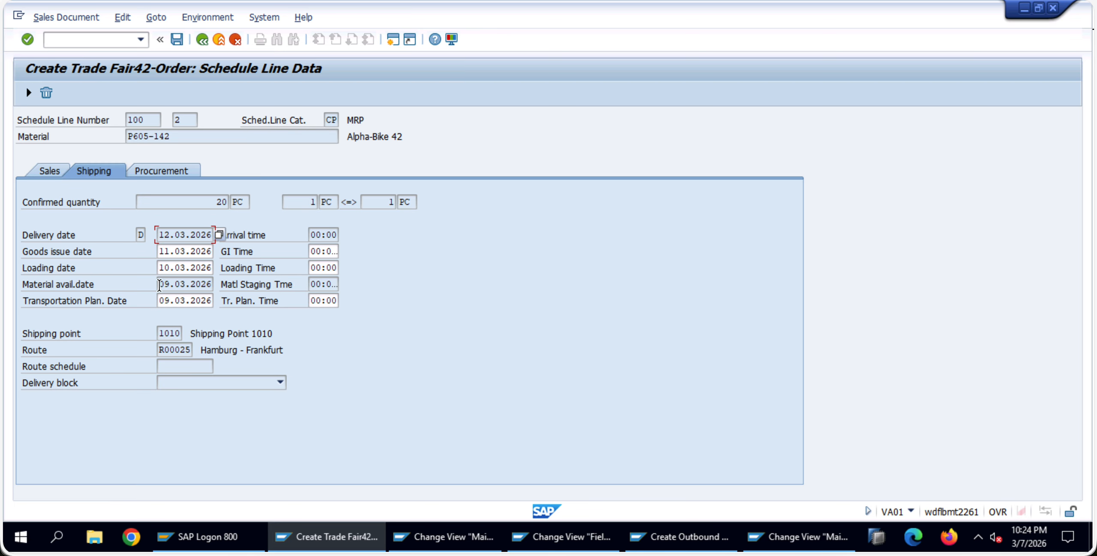
pyautogui.moveTo(159, 286); pyautogui.dragTo(225, 285)
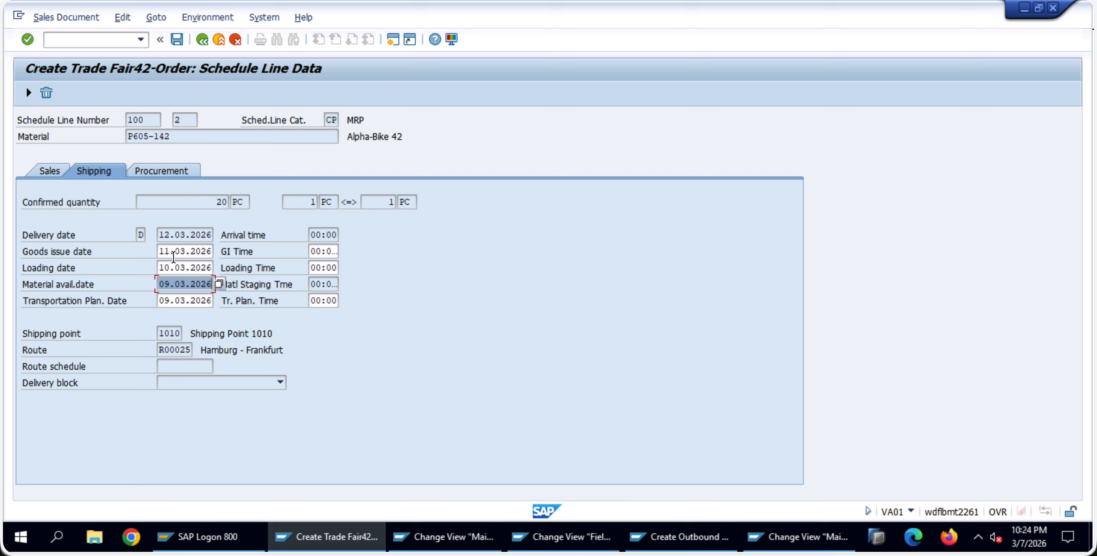
pyautogui.moveTo(158, 268); pyautogui.dragTo(220, 265)
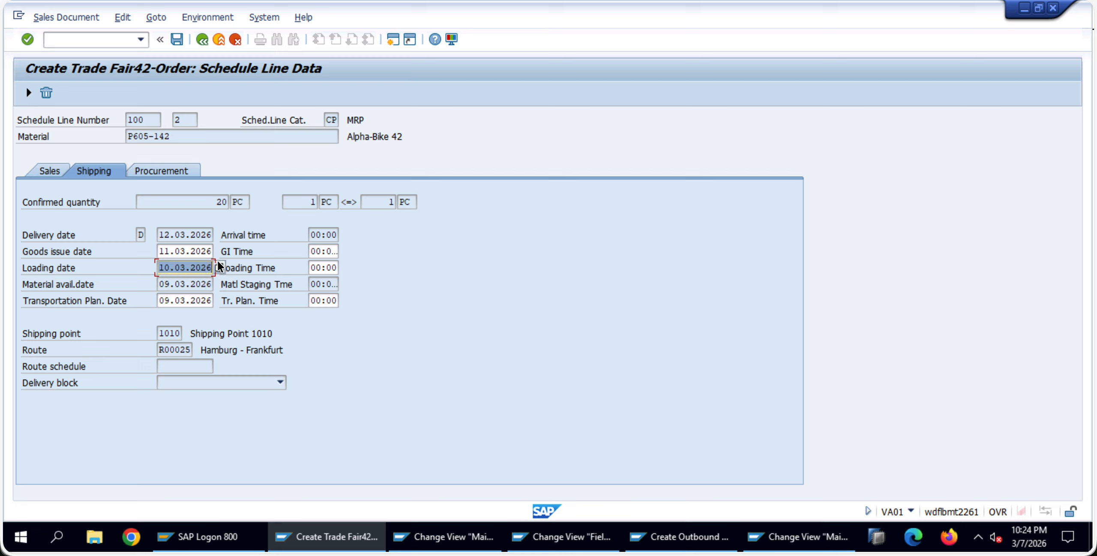
pyautogui.moveTo(158, 251); pyautogui.dragTo(231, 252)
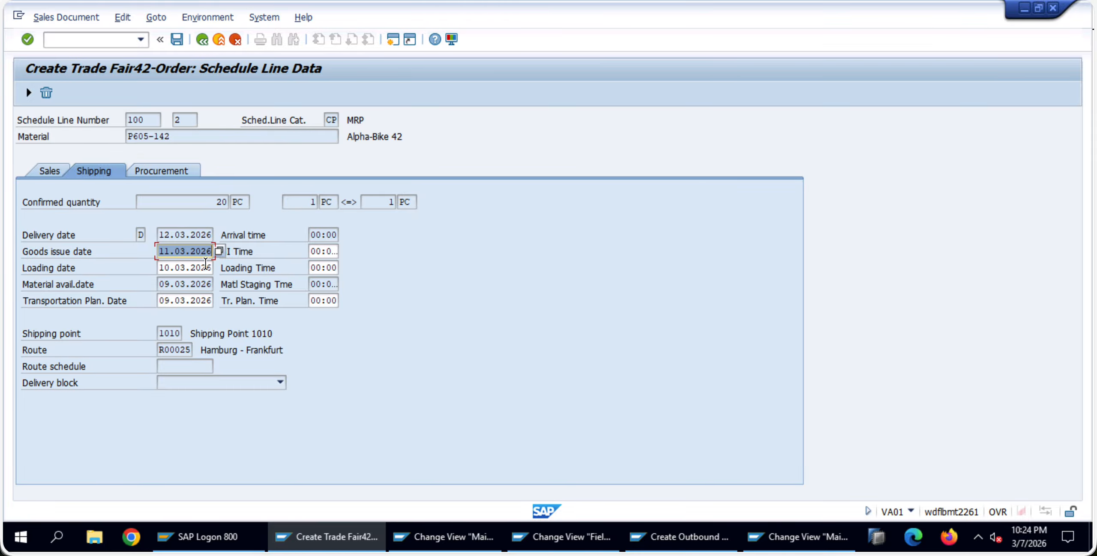
pyautogui.moveTo(164, 235); pyautogui.dragTo(215, 233)
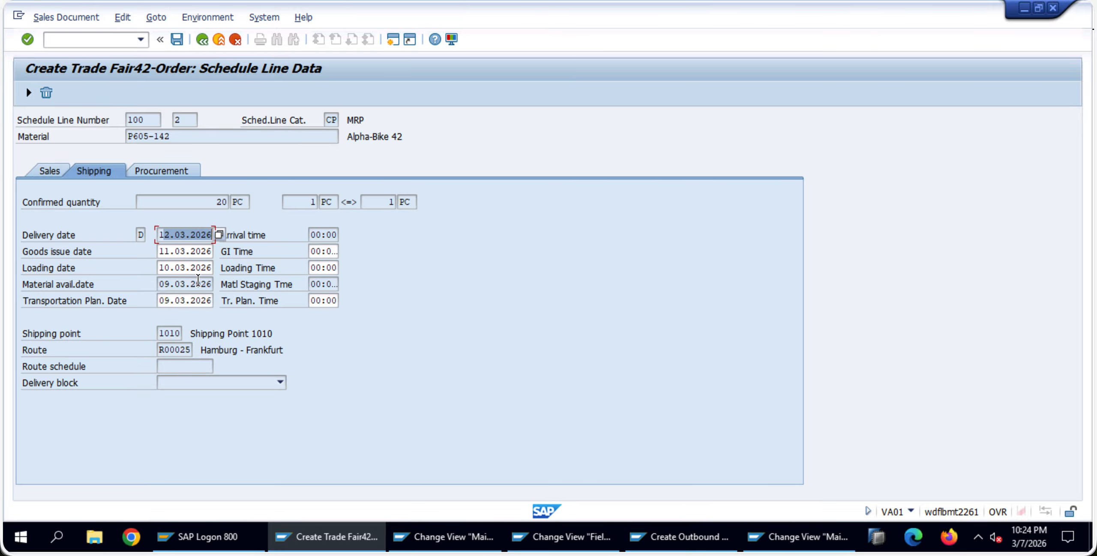
pyautogui.click(203, 40)
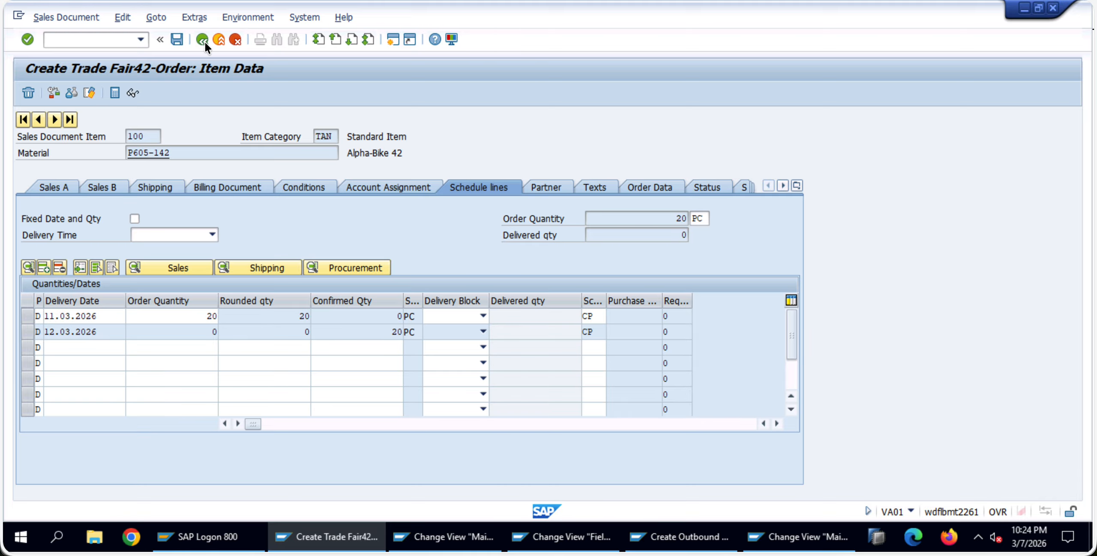
pyautogui.click(203, 40)
# Complete the missing Name field in the header order data with BNAE and save the Trade Fair42 order
pyautogui.click(177, 39)
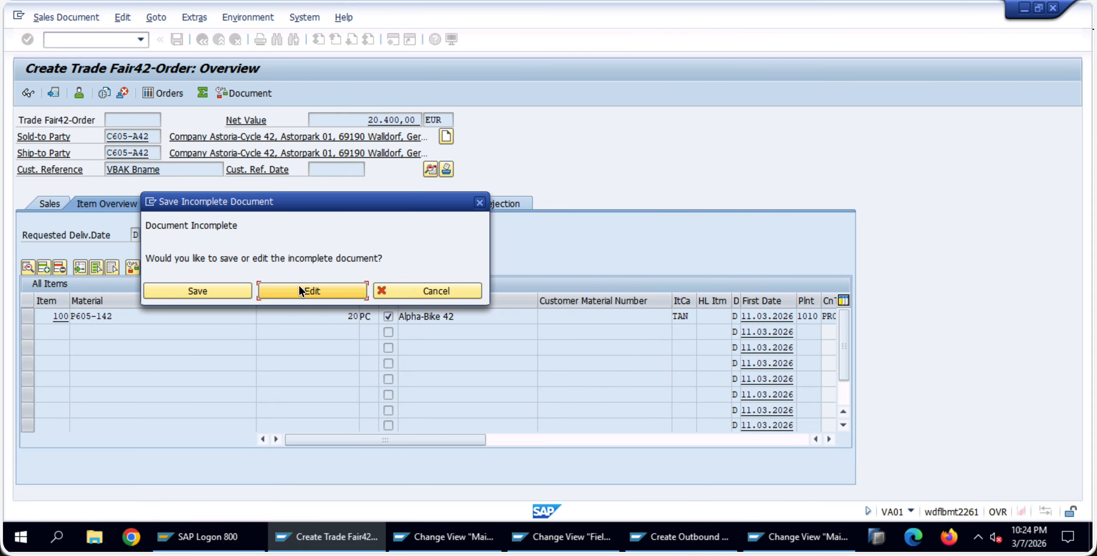
pyautogui.click(312, 290)
pyautogui.doubleClick(123, 246)
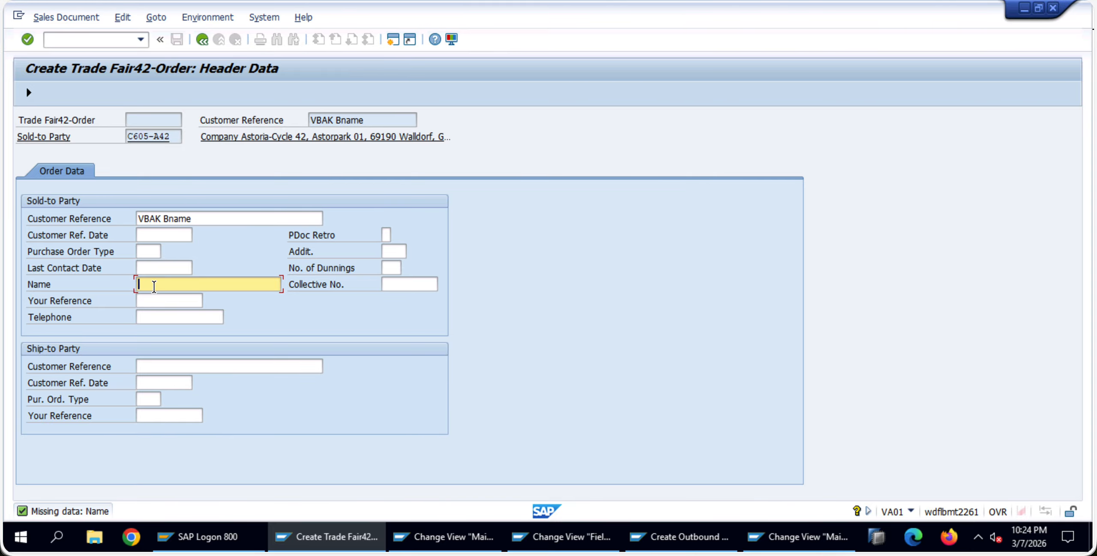
pyautogui.write('BNAE')
pyautogui.click(202, 39)
pyautogui.click(176, 40)
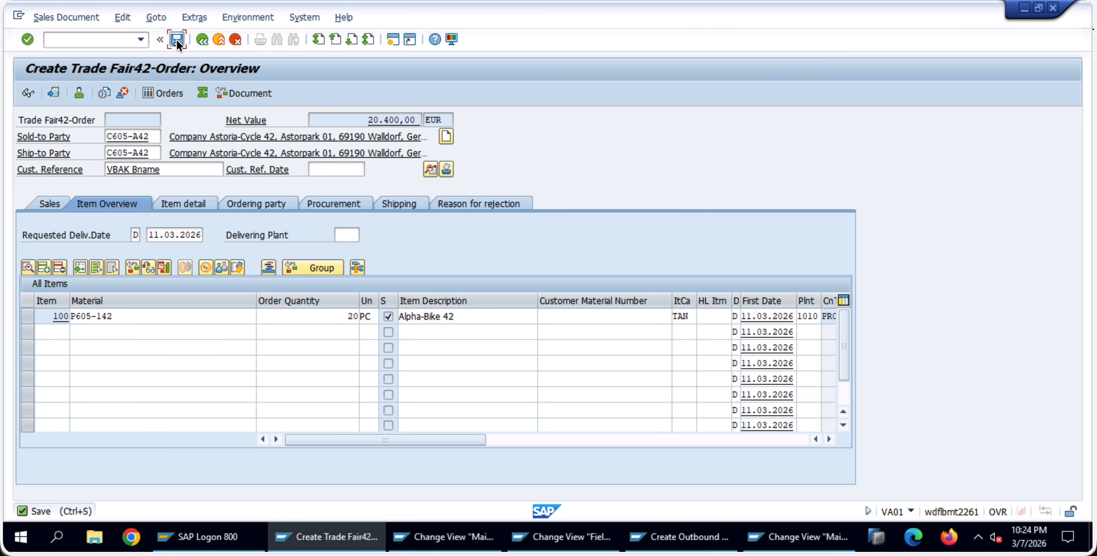
# Display the saved Trade Fair42 order and start an outbound delivery from it
pyautogui.click(84, 18)
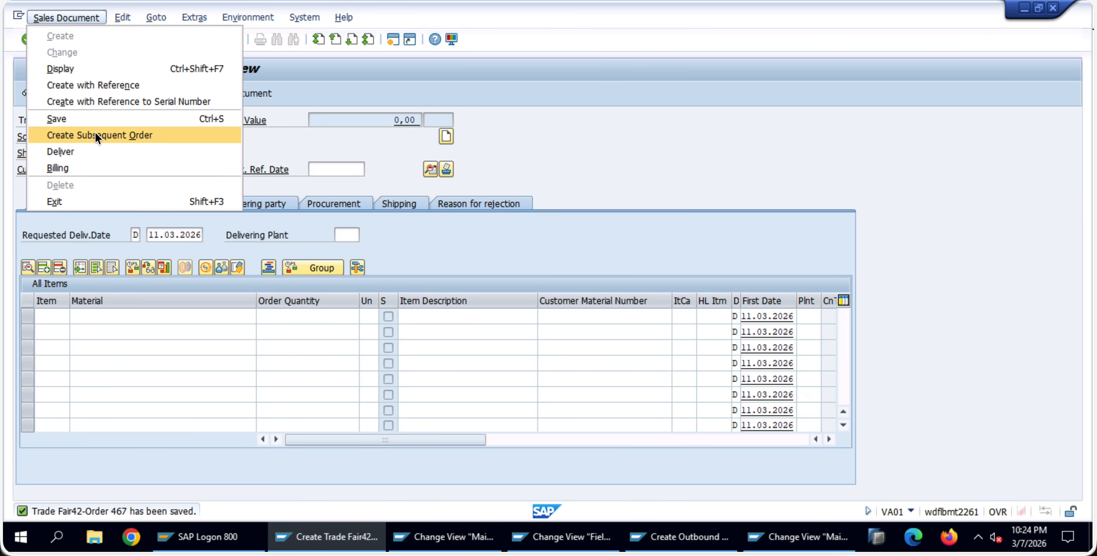
pyautogui.click(74, 18)
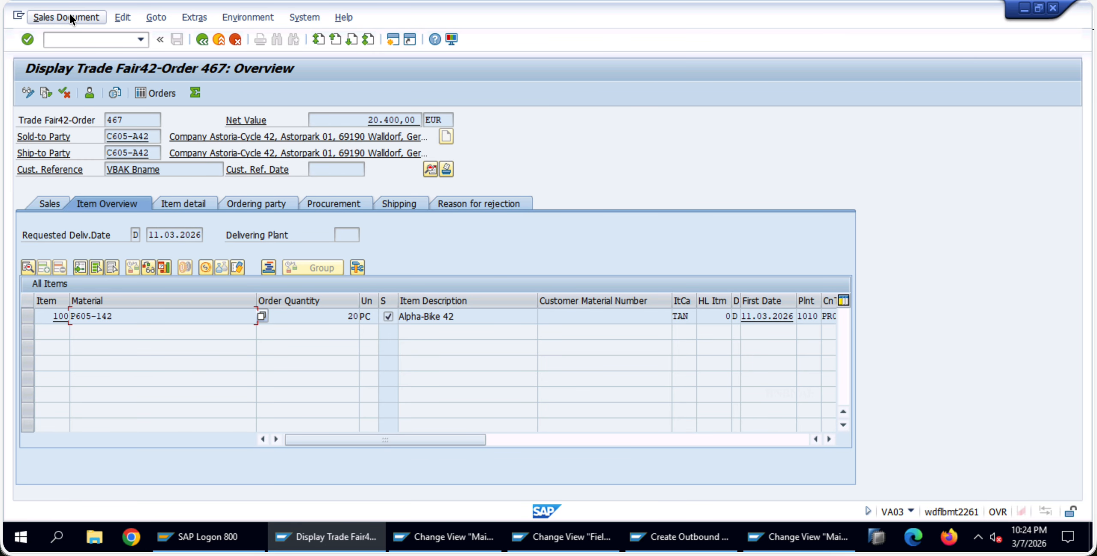
pyautogui.click(76, 17)
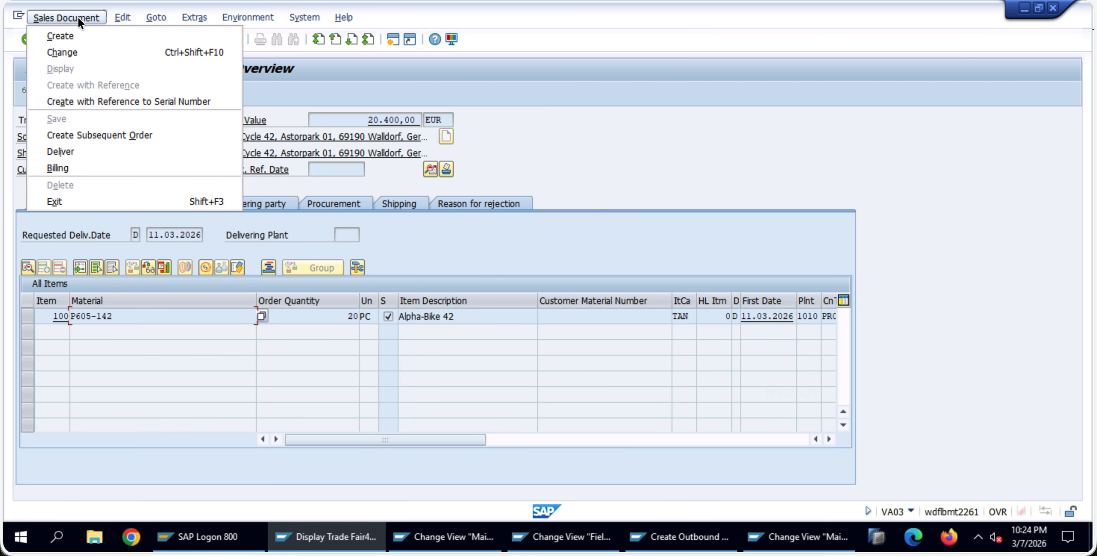
pyautogui.click(122, 151)
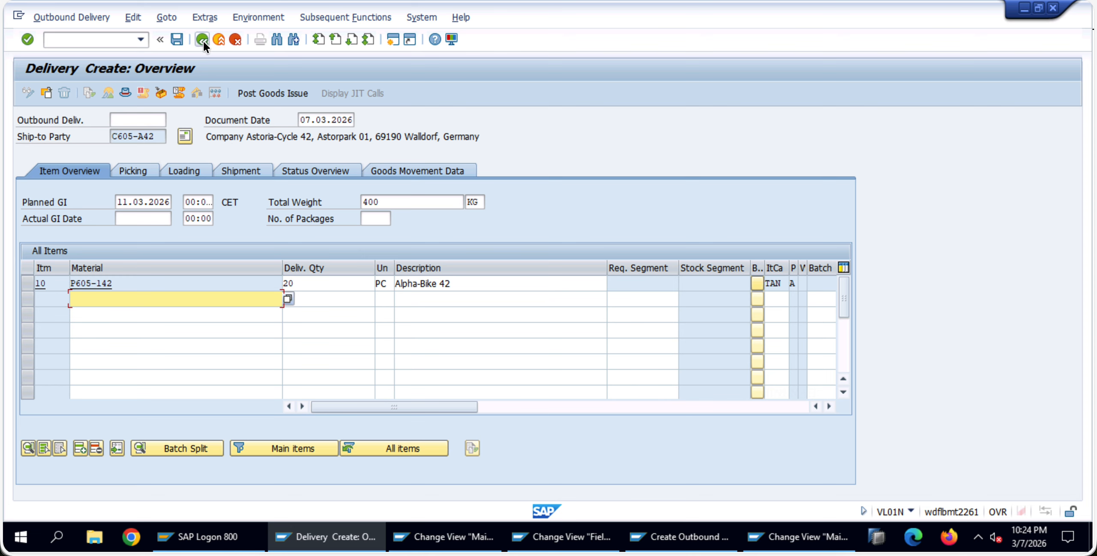
# Discard the open delivery and try to create one for the same order with selection date 07.03.2026
pyautogui.click(202, 39)
pyautogui.click(254, 277)
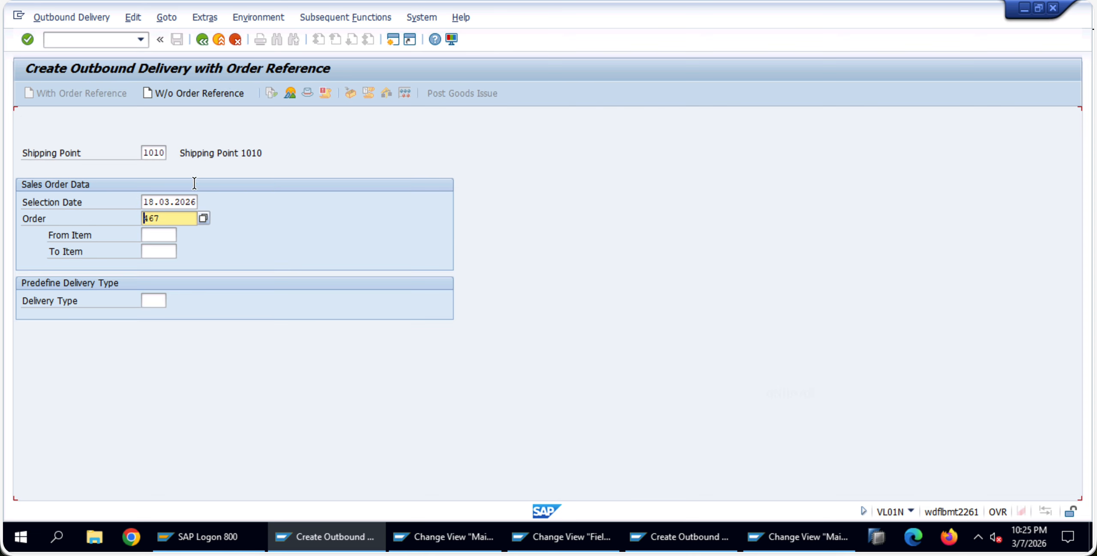
pyautogui.click(187, 200)
pyautogui.click(206, 200)
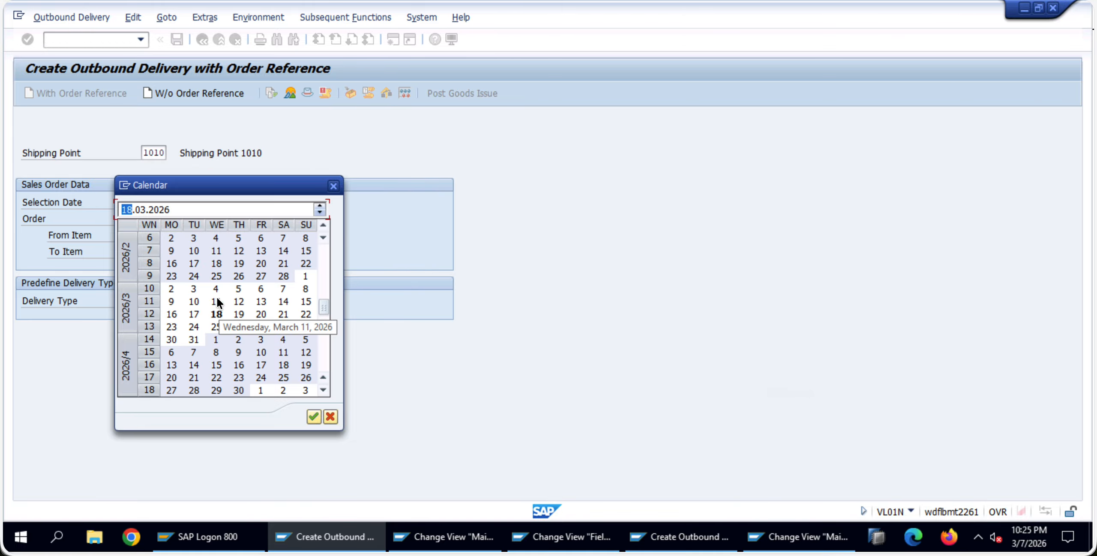
pyautogui.doubleClick(280, 286)
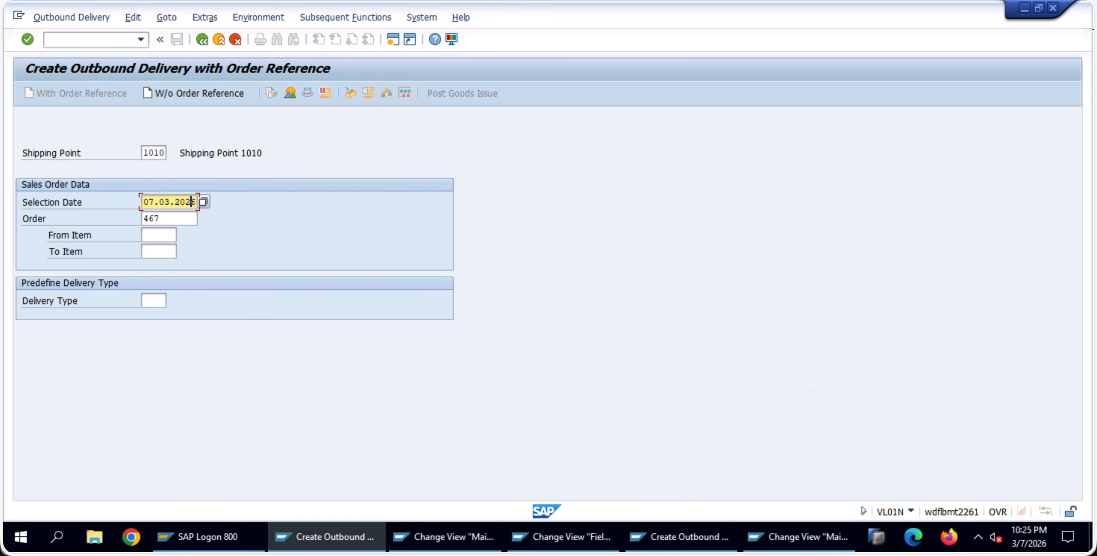
pyautogui.press('Return')
# Set the selection date to 09.03.2026 and create the outbound delivery for the same order
pyautogui.click(203, 45)
pyautogui.press('Return')
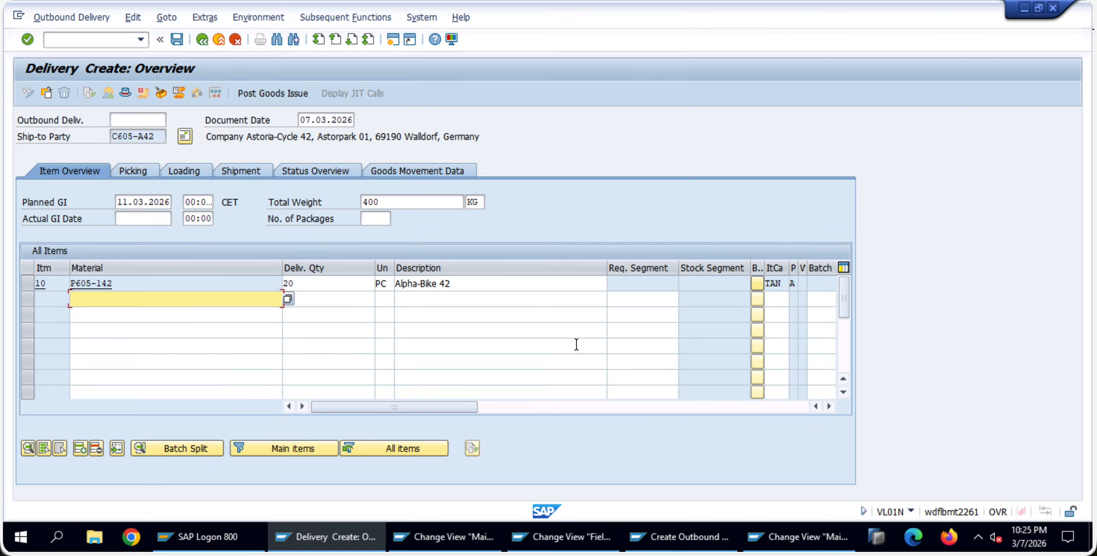
# Enter a picked quantity of 10 for P605-142, try to post goods issue, and return to the delivery overview
pyautogui.moveTo(456, 406); pyautogui.dragTo(493, 409)
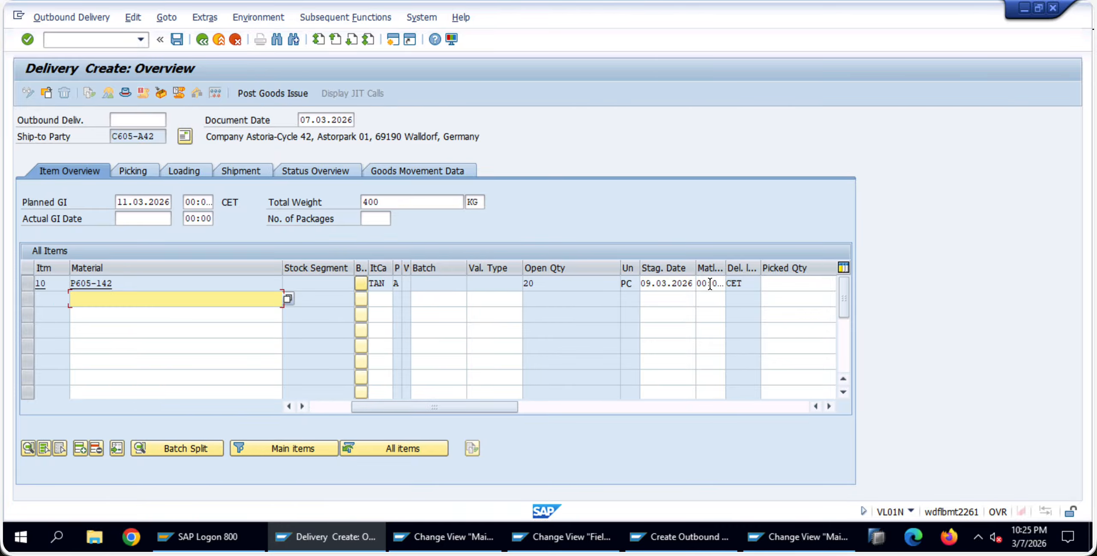
pyautogui.click(769, 284)
pyautogui.write('10')
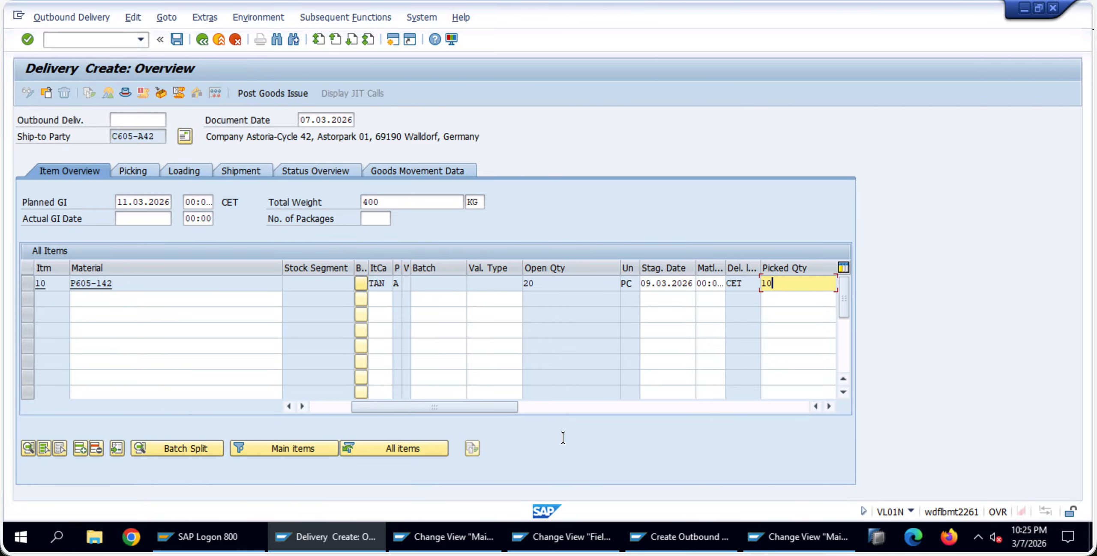
pyautogui.click(269, 93)
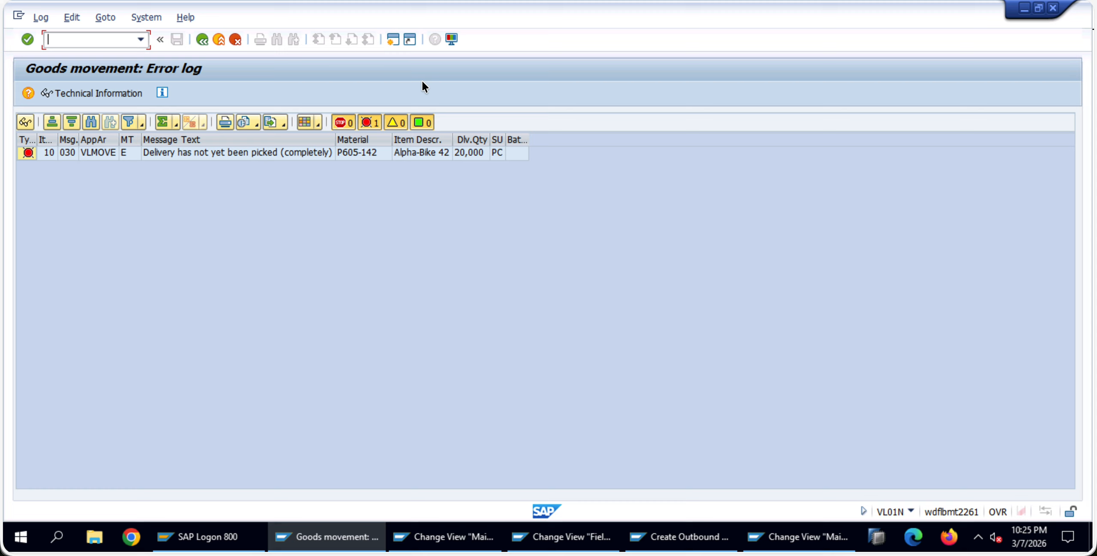
pyautogui.click(199, 38)
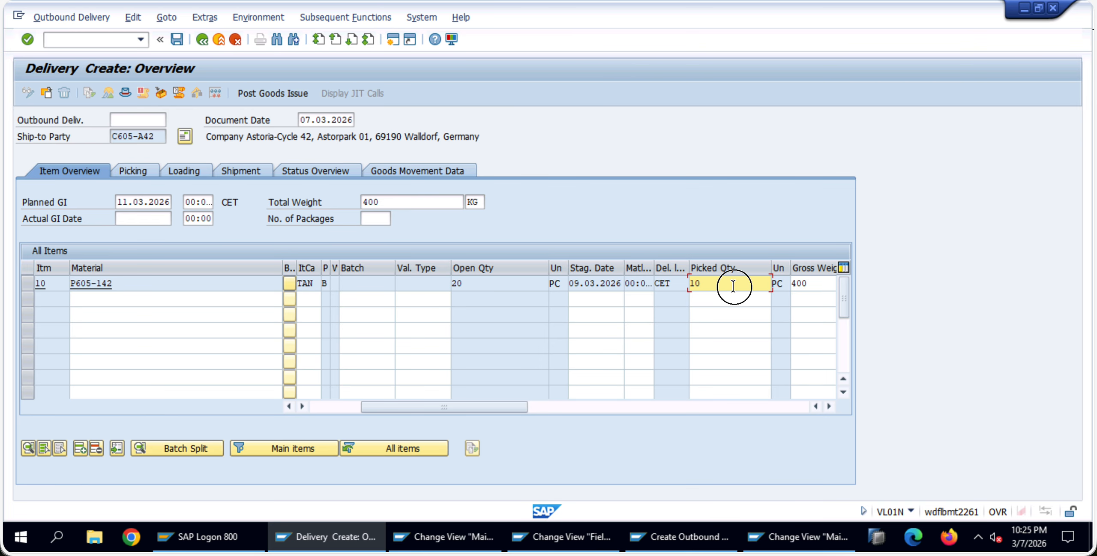
# Set the picked quantity of P605-142 to 20 and post the delivery's goods issue
pyautogui.moveTo(734, 284); pyautogui.dragTo(656, 287)
pyautogui.write('20')
pyautogui.click(242, 95)
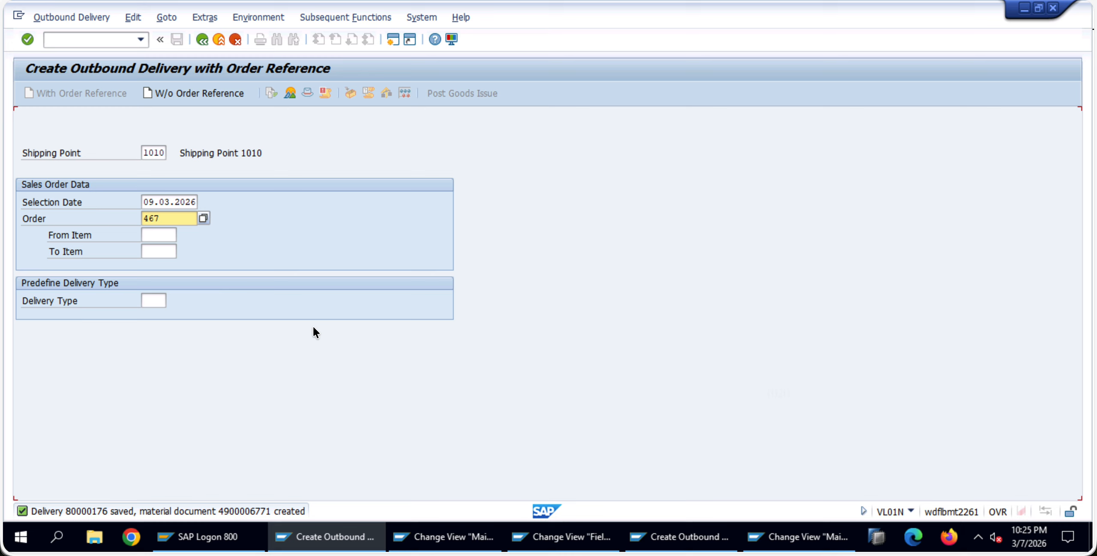
# Leave delivery creation and display the delivered Trade Fair42 order
pyautogui.click(234, 37)
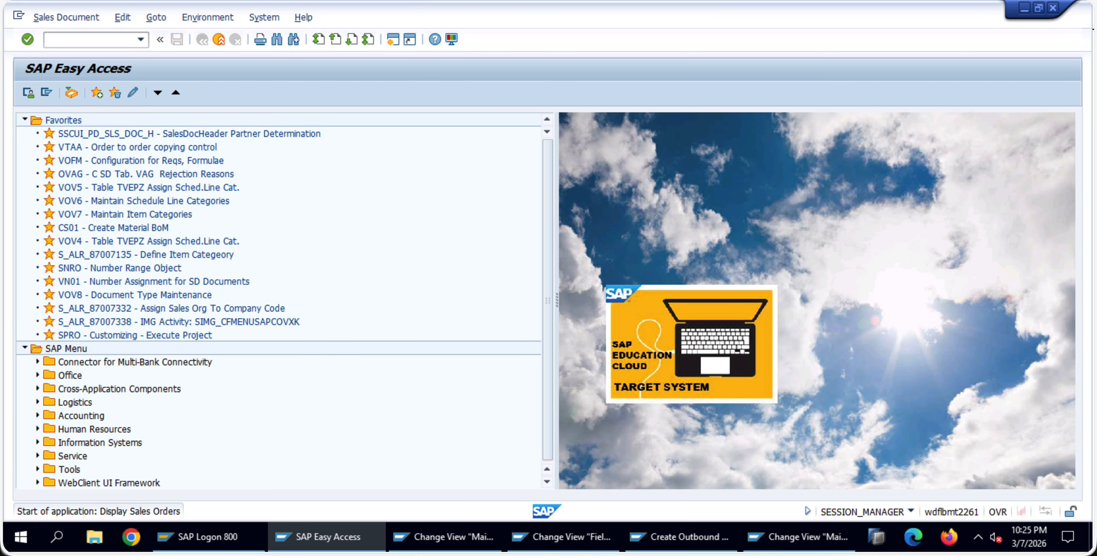
pyautogui.press('Return')
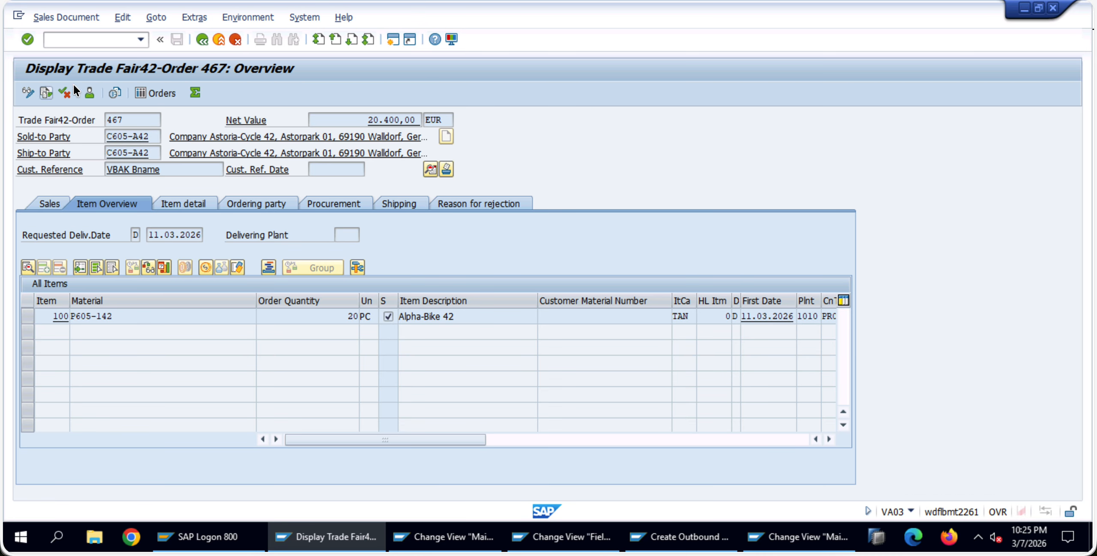
# Examine the Trade Fair42 order's document flow, including its delivery, picking request and goods issue quantities, and return to the order overview
pyautogui.press('F5')
pyautogui.click(111, 192)
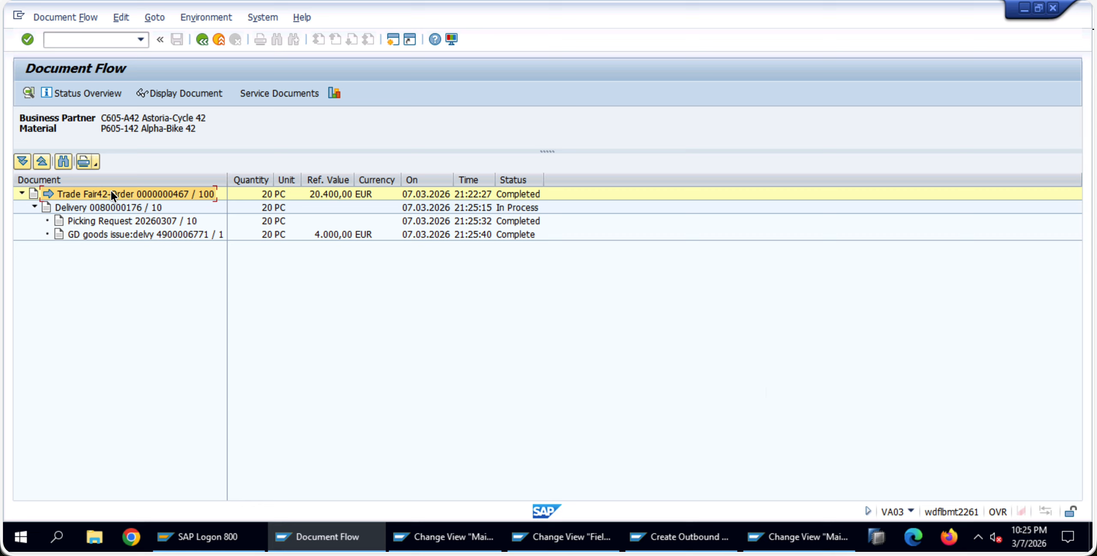
pyautogui.click(125, 204)
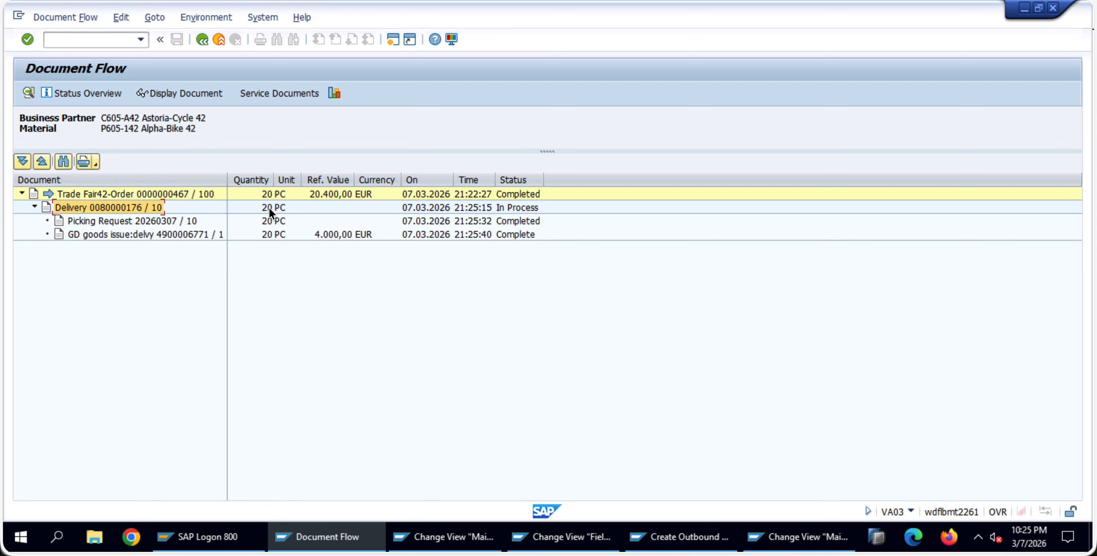
pyautogui.click(160, 228)
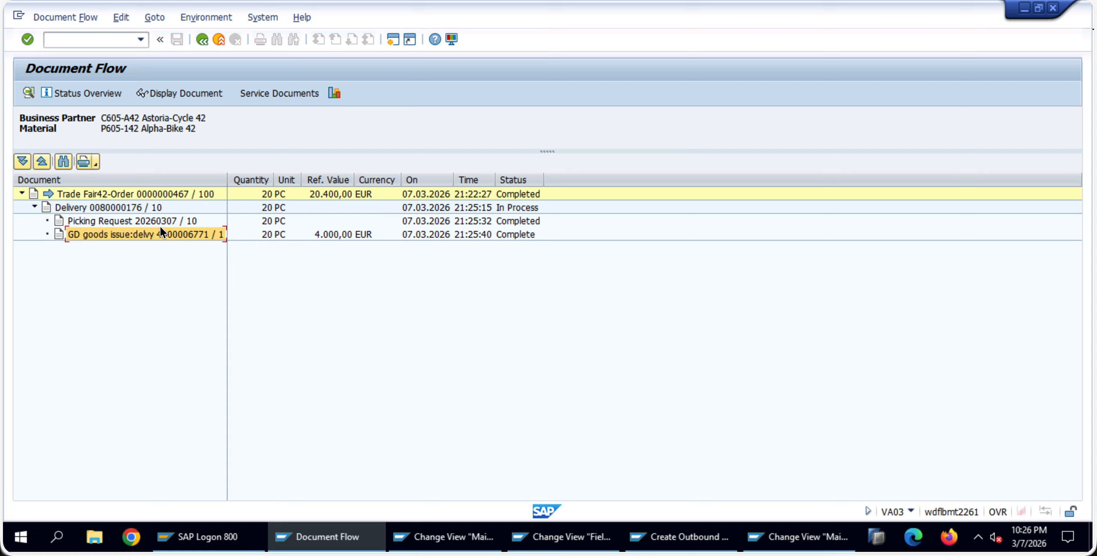
pyautogui.click(159, 224)
pyautogui.click(163, 234)
pyautogui.click(257, 234)
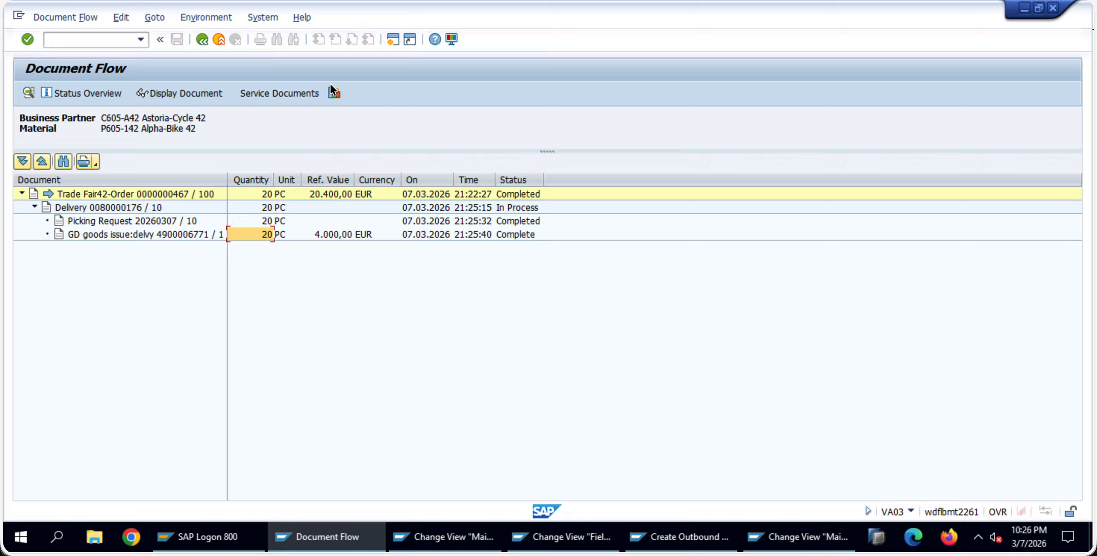
pyautogui.click(220, 38)
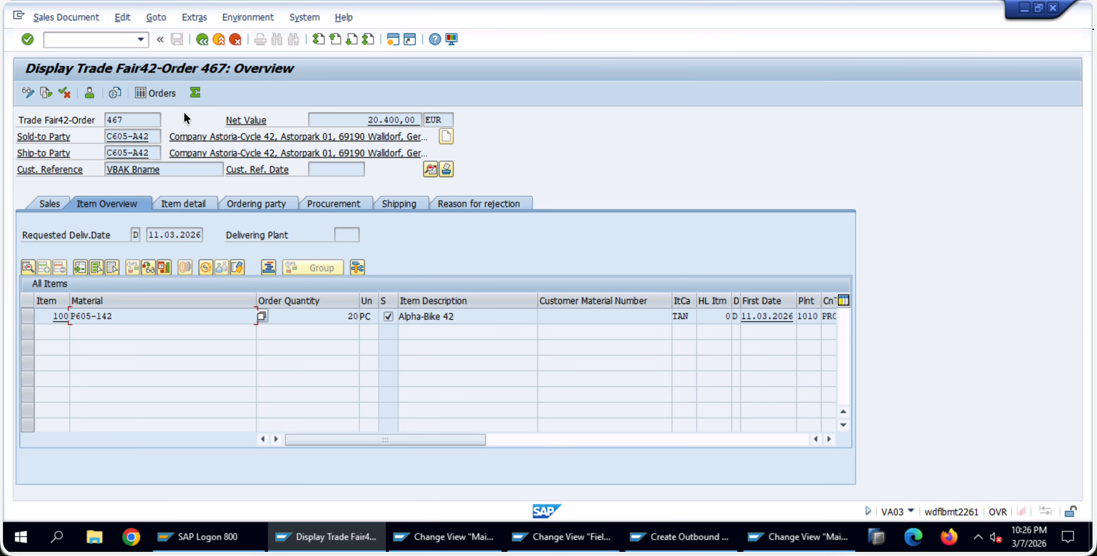
# Leave the order display and start transaction VL01N to check the selection date for outbound delivery creation
pyautogui.click(236, 40)
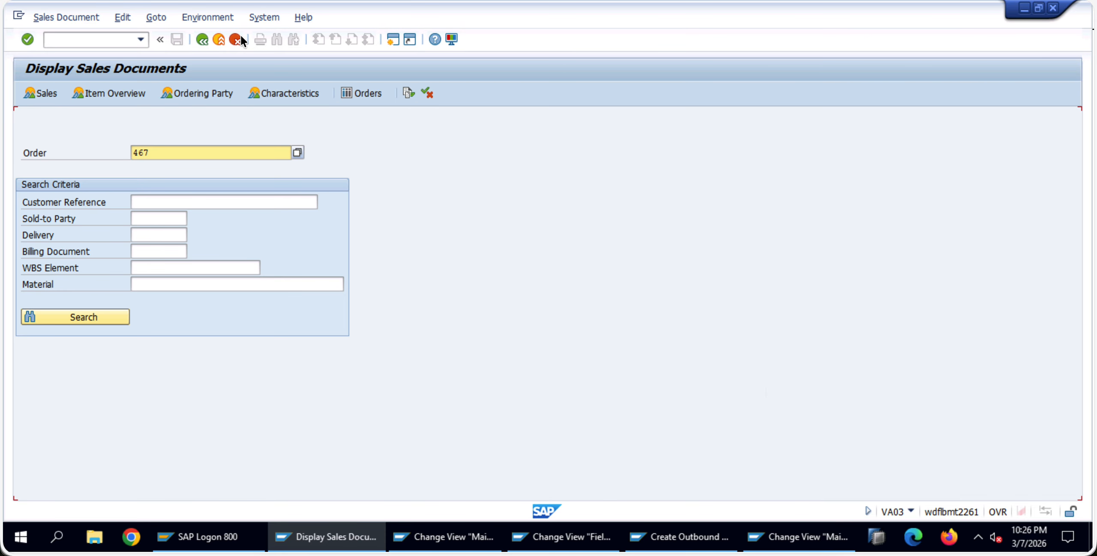
pyautogui.click(236, 38)
pyautogui.write('vl01n')
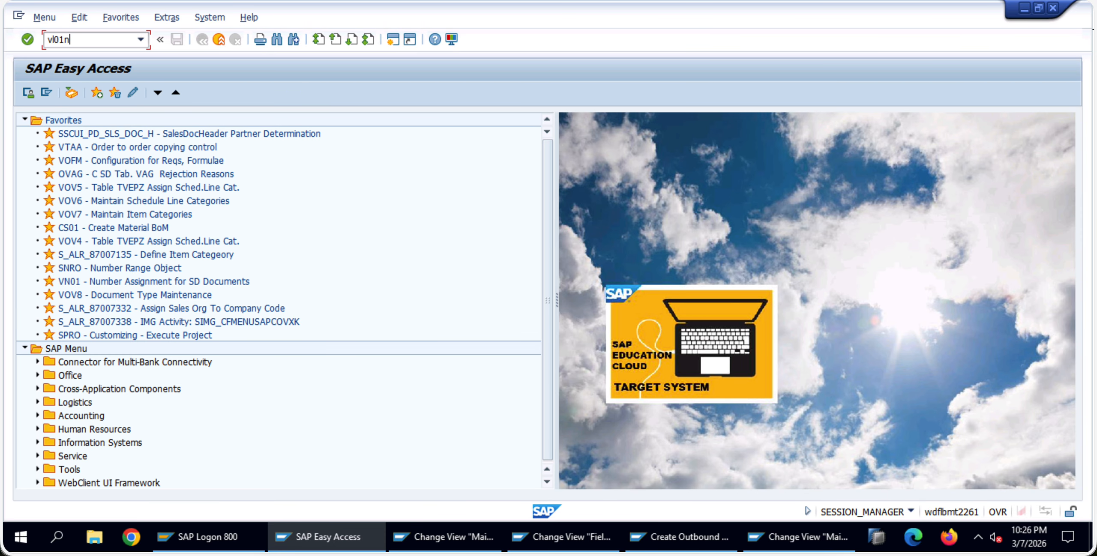
pyautogui.press('Return')
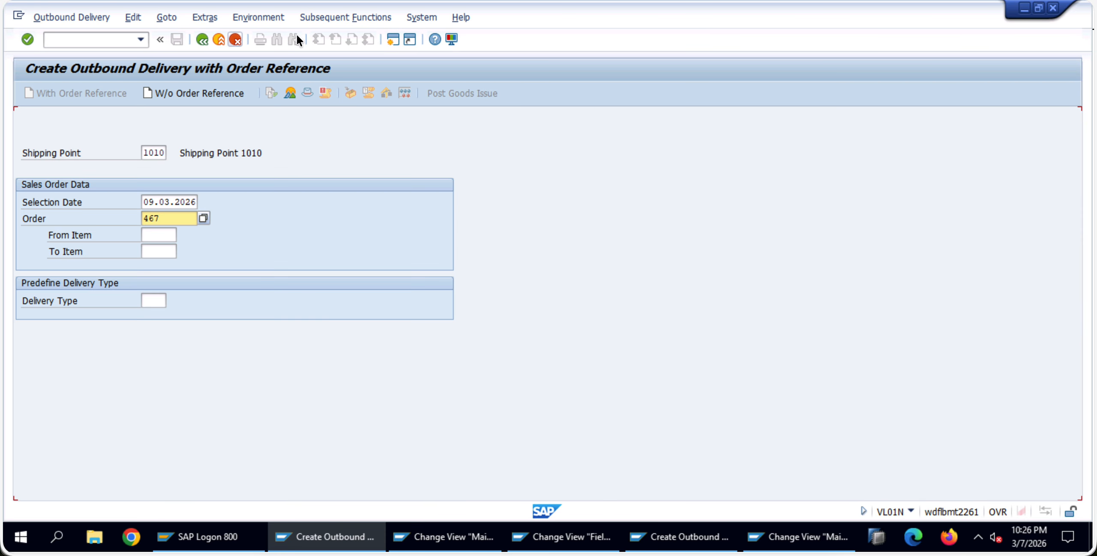
pyautogui.click(192, 202)
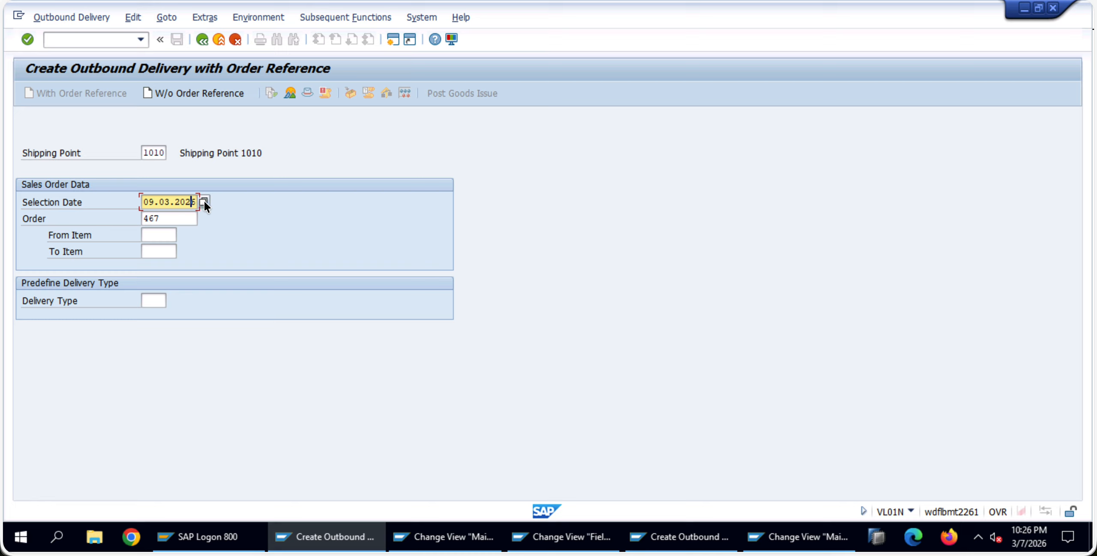